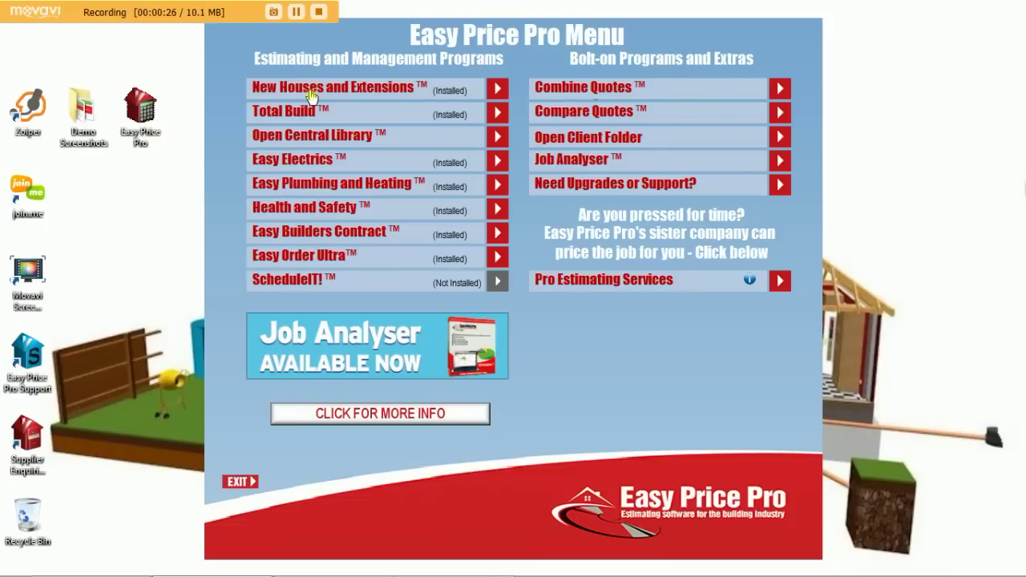
- Open the New Houses and Extensions program and switch to the client's already open NHE PLUS estimate file
click(310, 94)
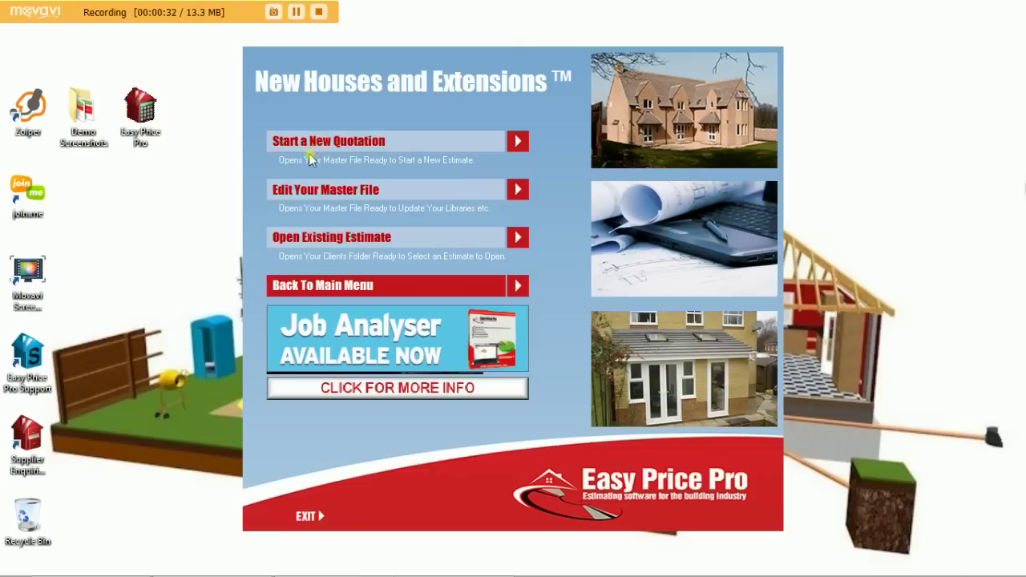
mouse_move(189, 575)
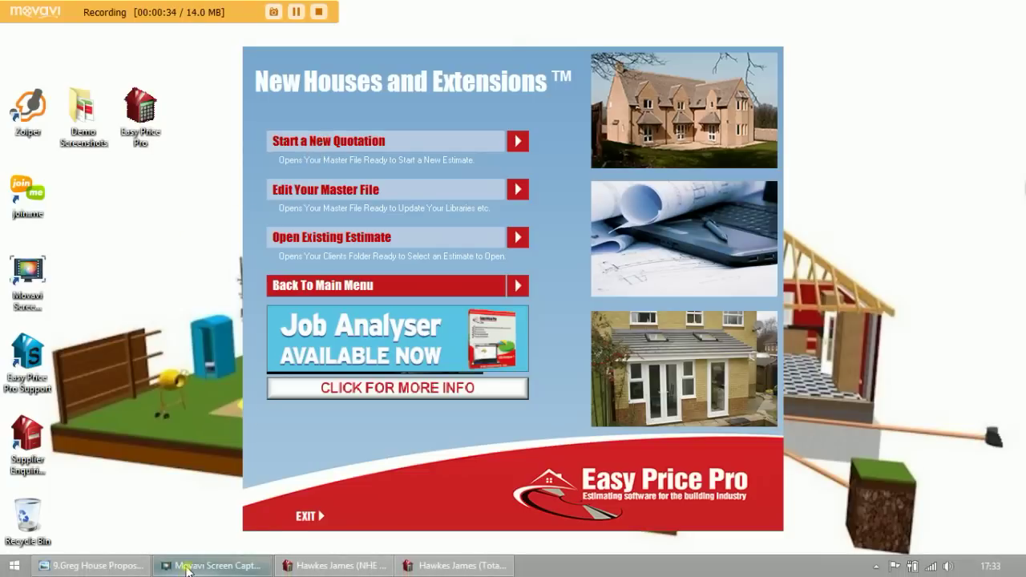
click(329, 566)
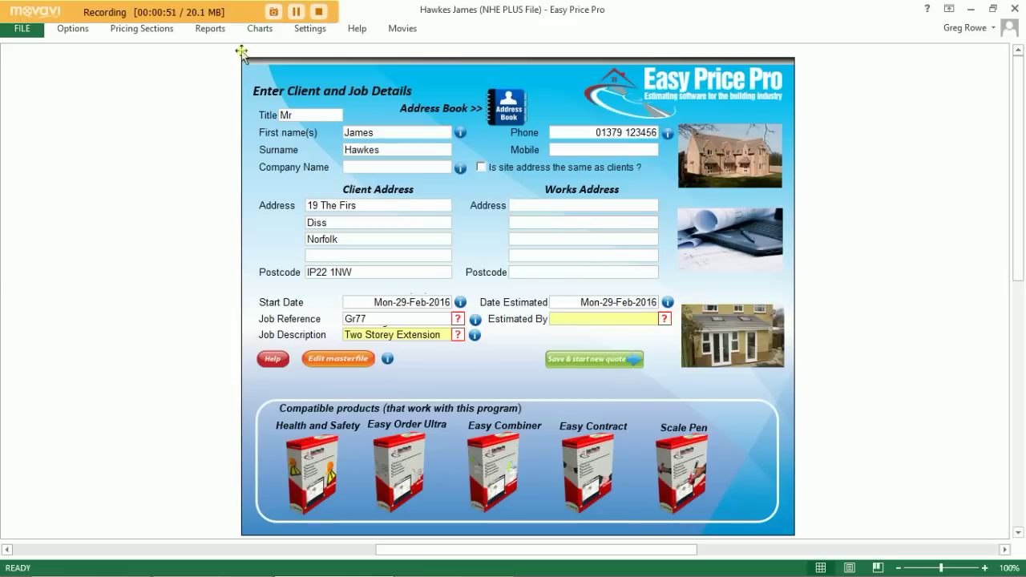
- Open the estimate's pricing sheet and hide the header with the client details and colour key
click(211, 30)
click(68, 66)
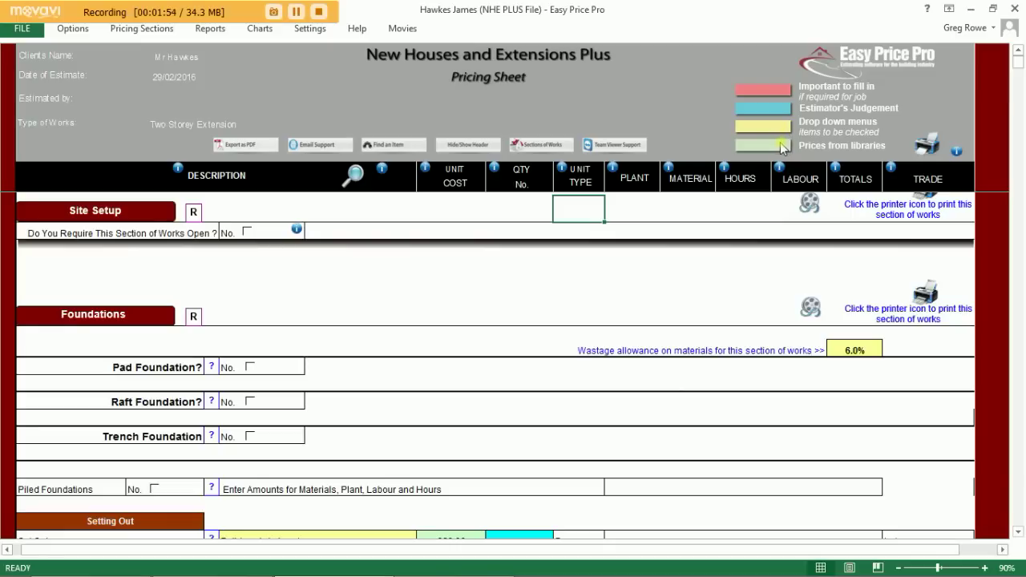
click(484, 144)
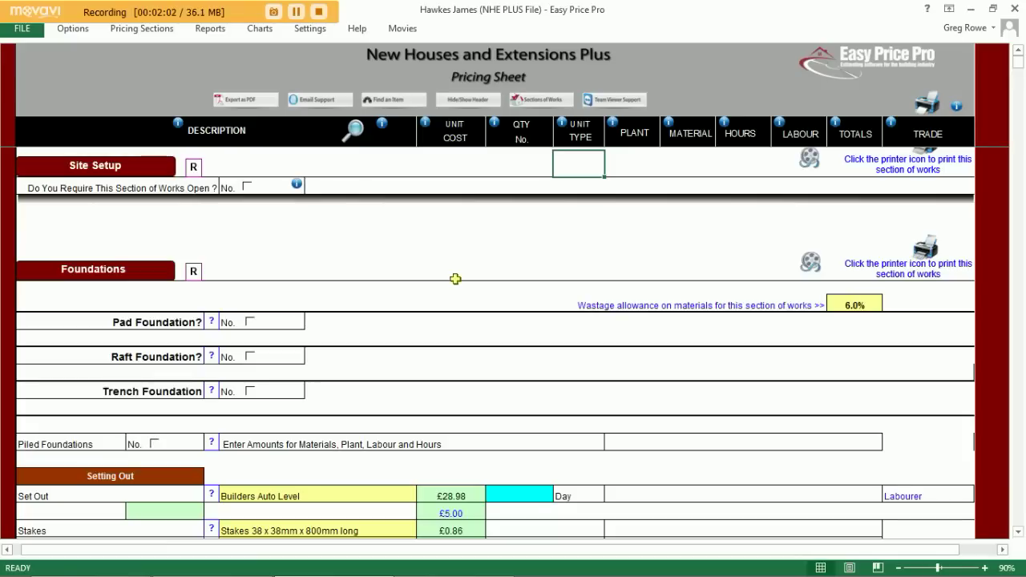
- Examine the proposed extension picture in Windows Photo Viewer and return to the pricing sheet
mouse_move(157, 571)
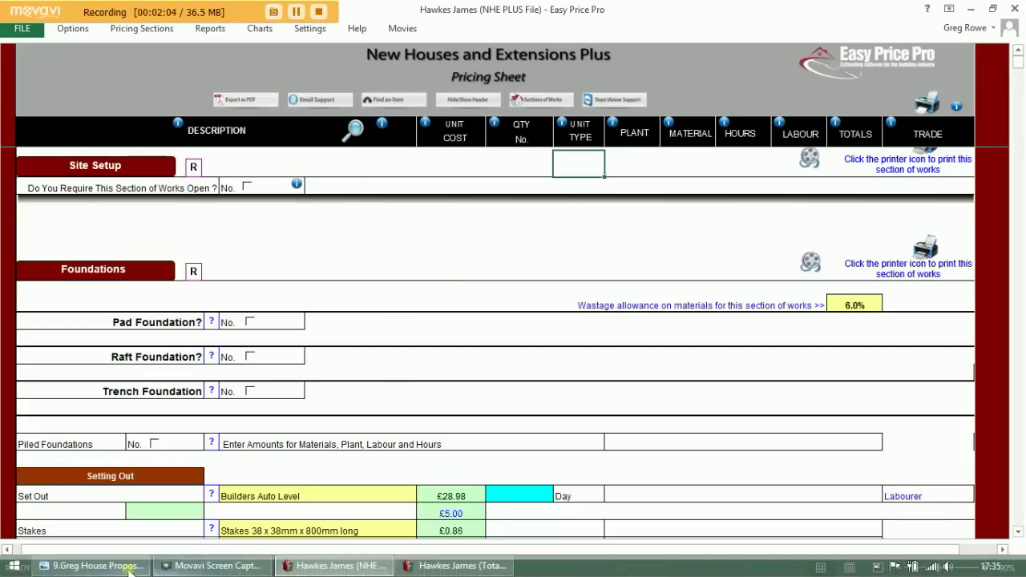
click(126, 569)
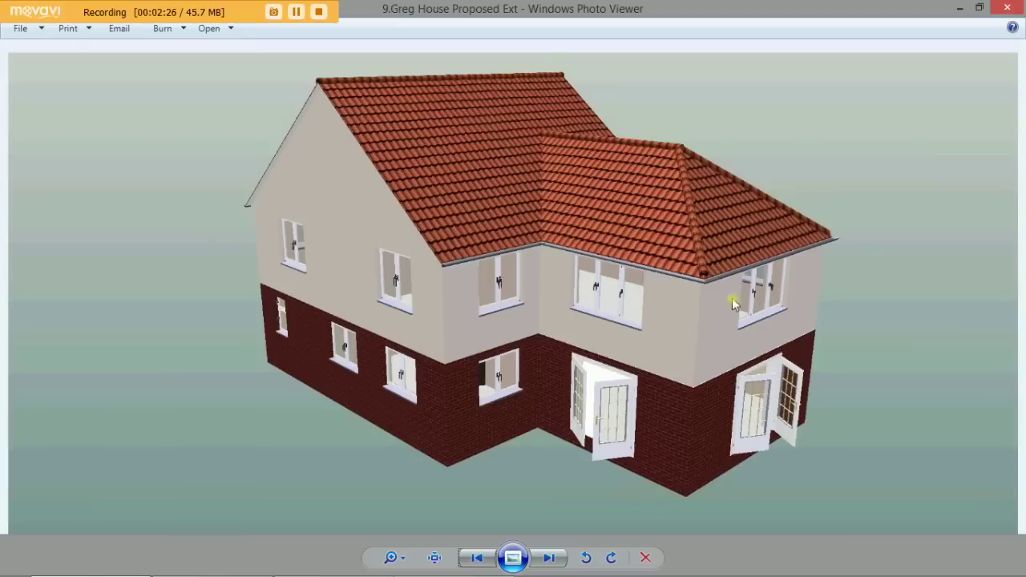
click(959, 8)
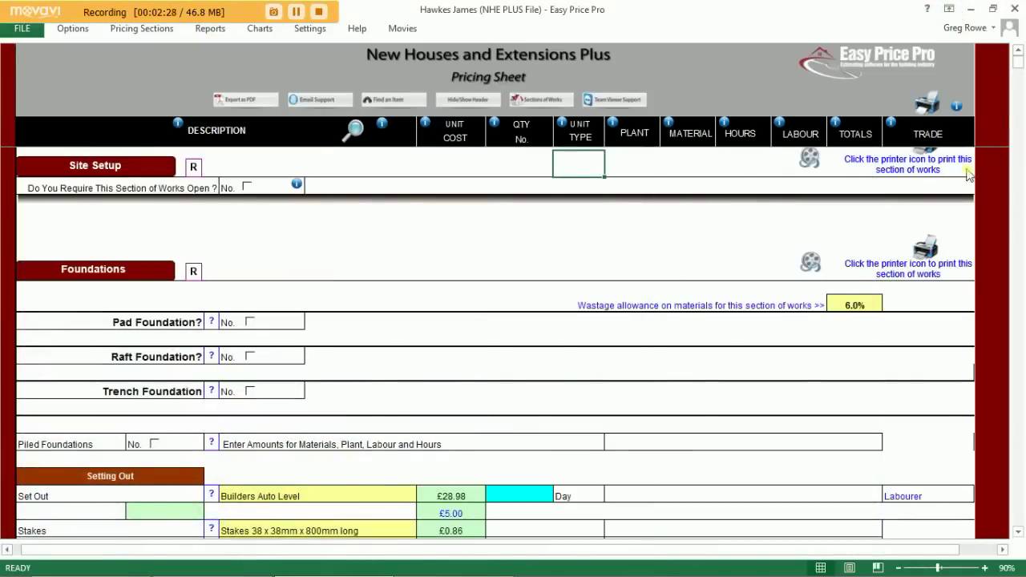
- Open the Site Setup section of works and look through its clearance, disposal and setup items
click(248, 188)
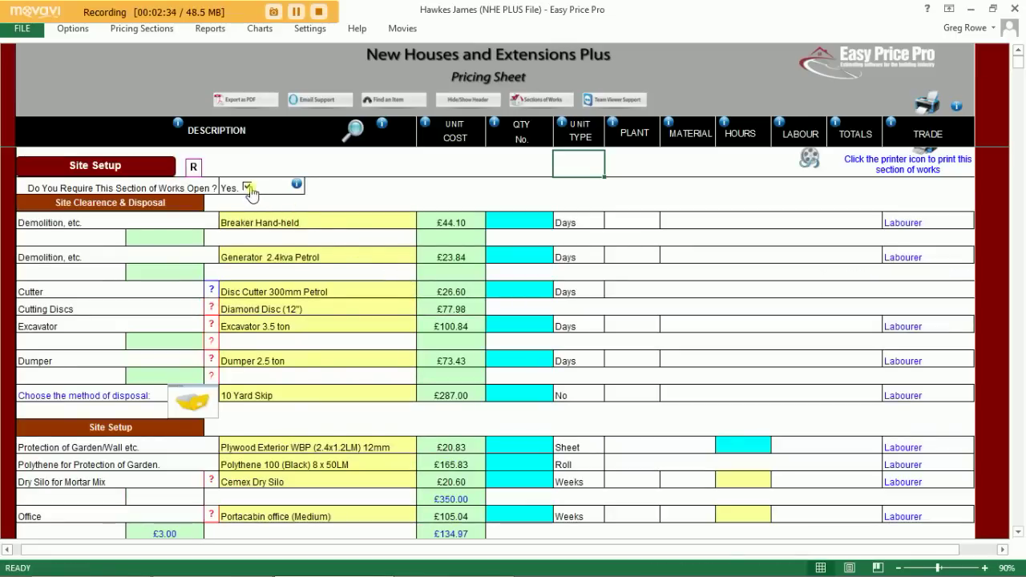
scroll(458, 365, down, 3)
scroll(459, 366, down, 1)
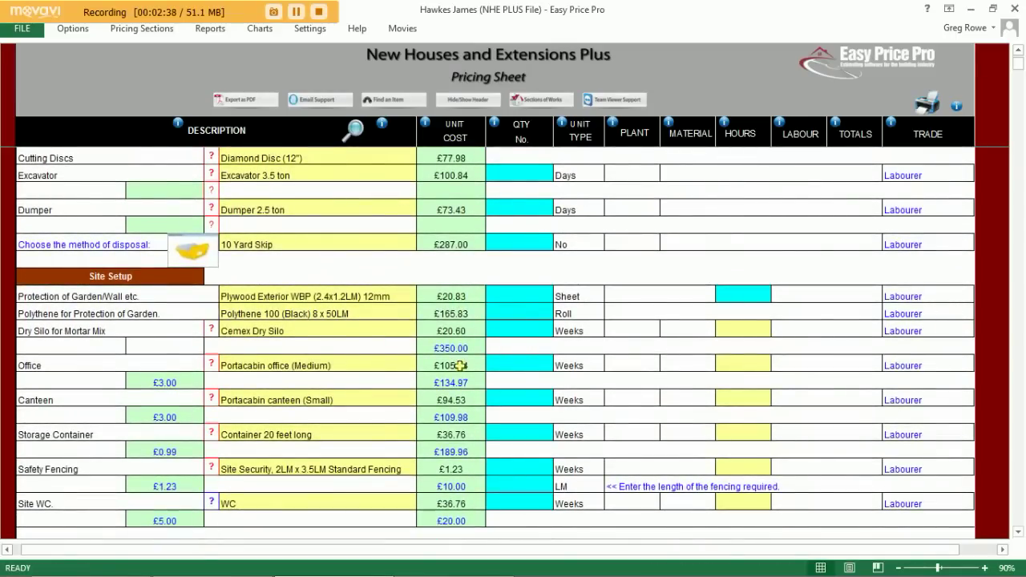
scroll(459, 365, up, 2)
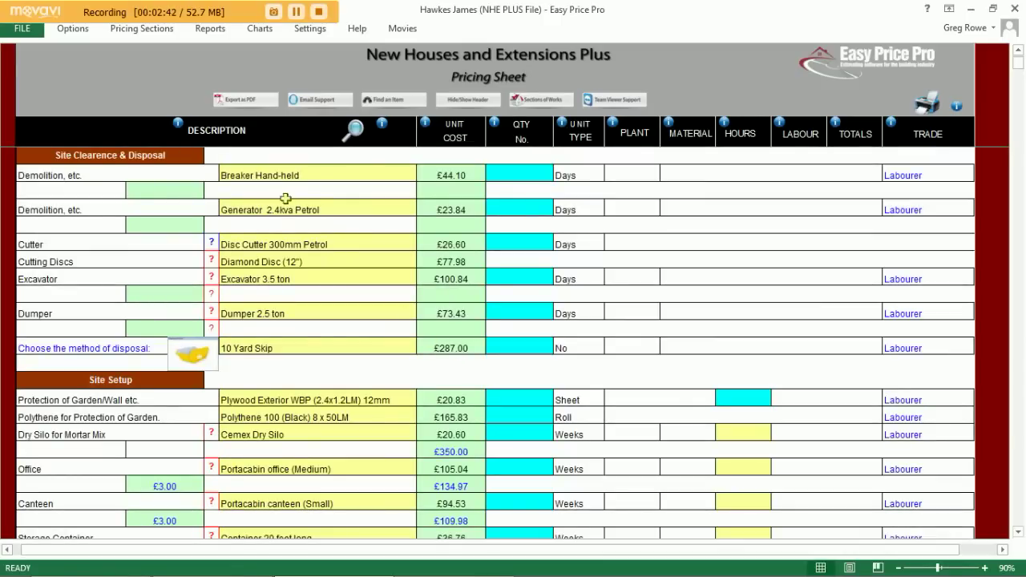
scroll(443, 409, down, 2)
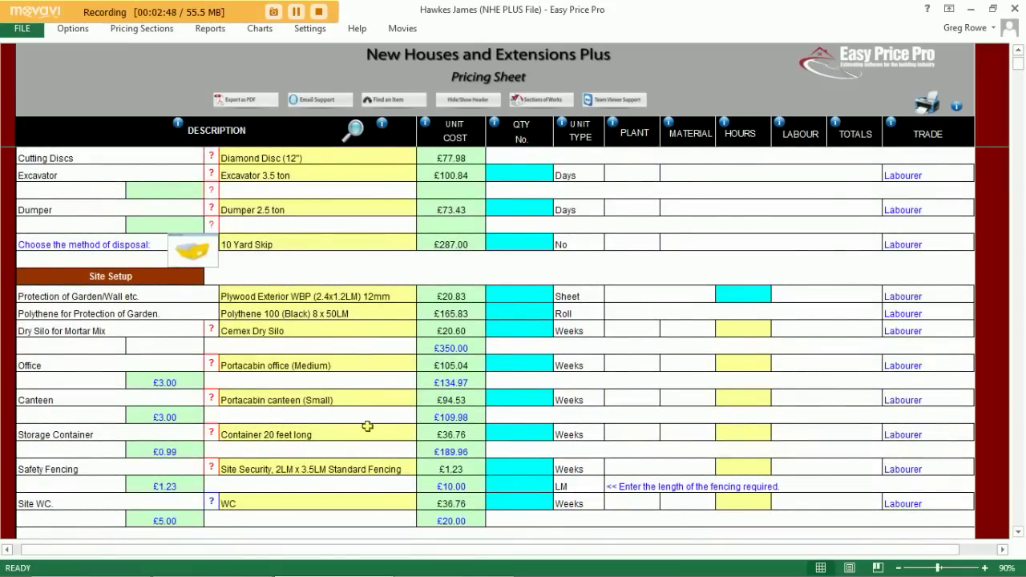
- Set the safety fencing in Site Setup to 12 weeks with a fencing length of 25 LM
click(538, 468)
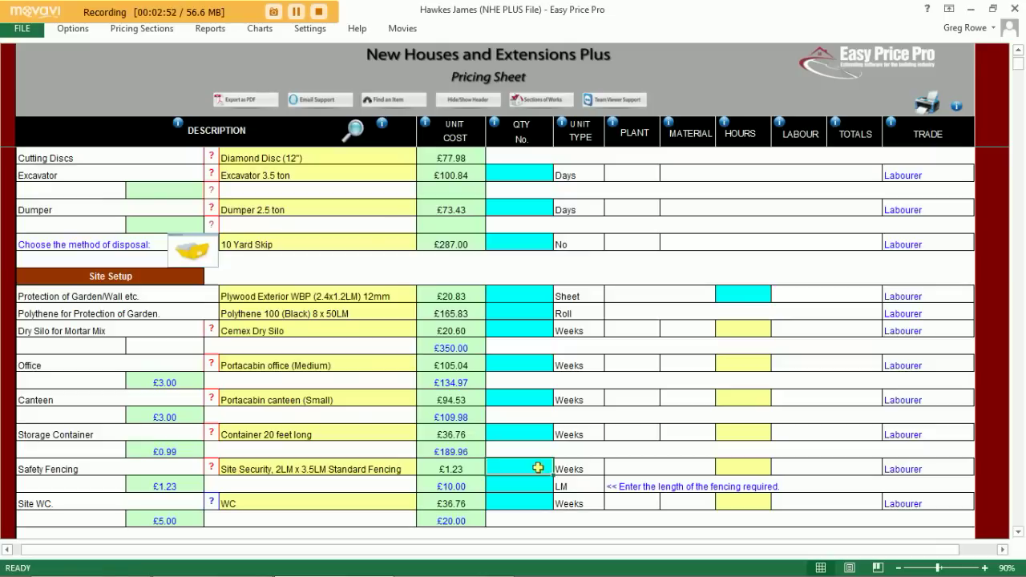
text(12)
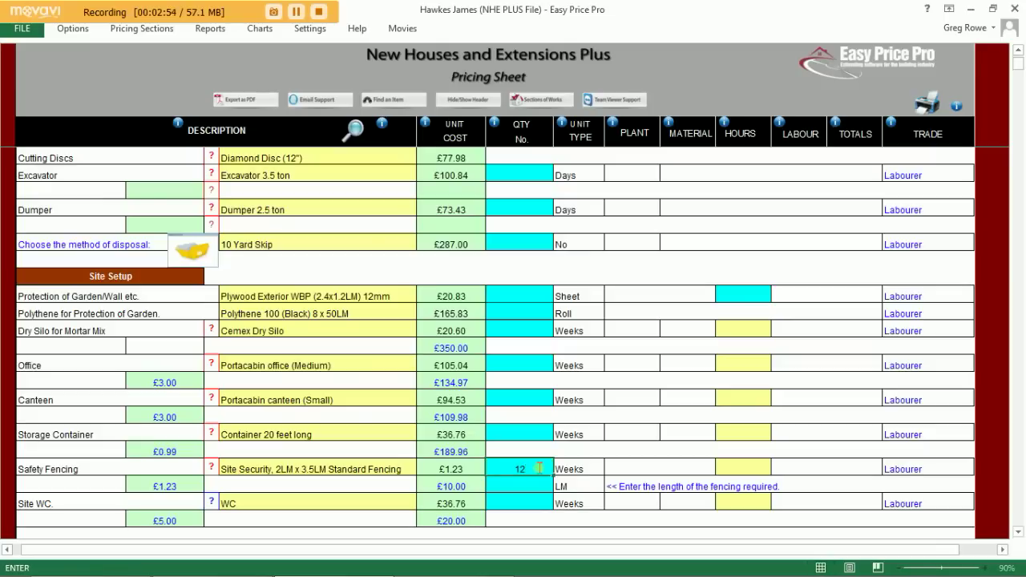
click(529, 482)
text(25)
click(521, 450)
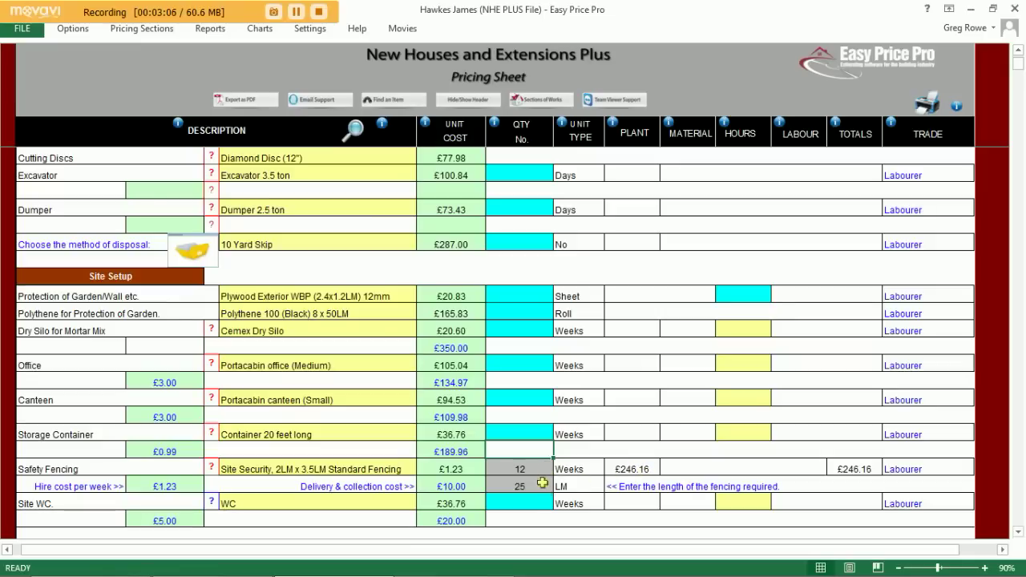
- Examine the illustrations of the foundation types available for the Foundations section and close them
scroll(560, 496, down, 1)
scroll(560, 496, down, 6)
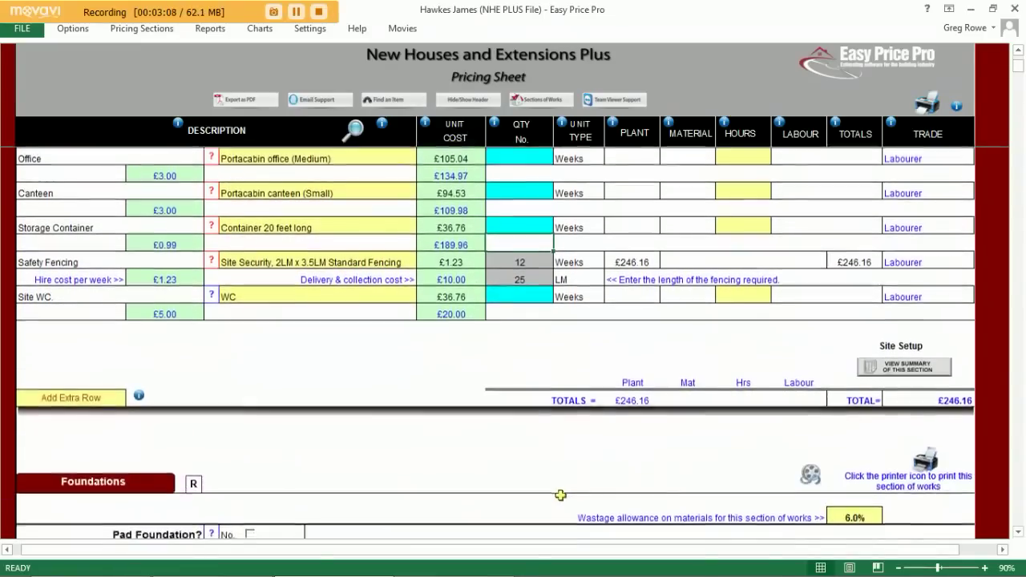
scroll(561, 496, down, 2)
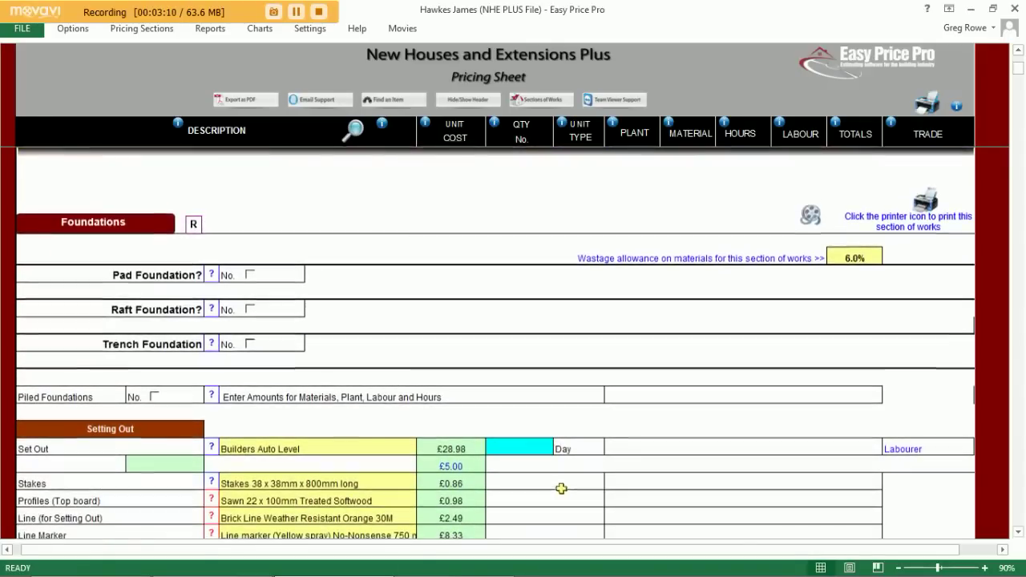
click(192, 225)
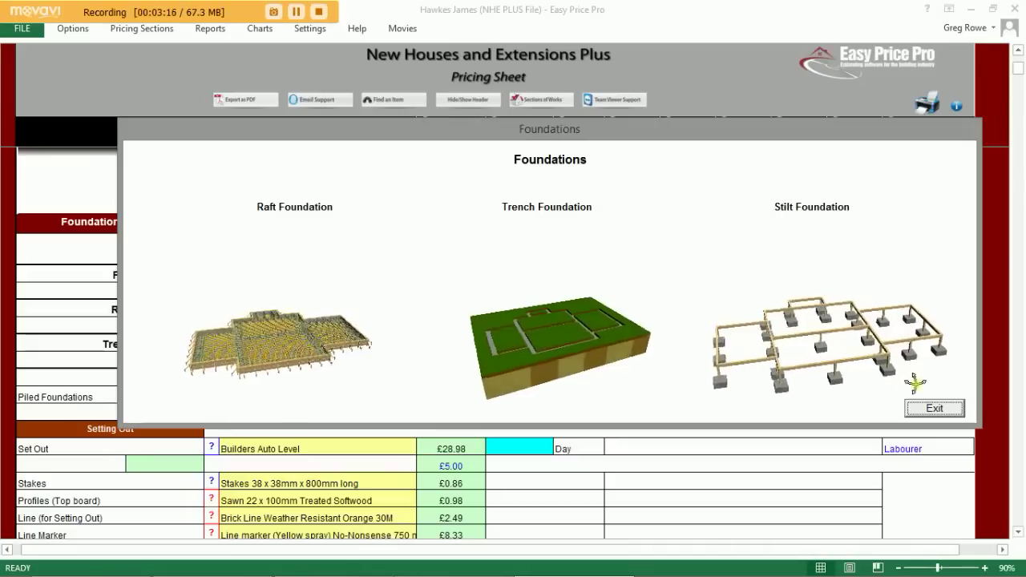
click(938, 409)
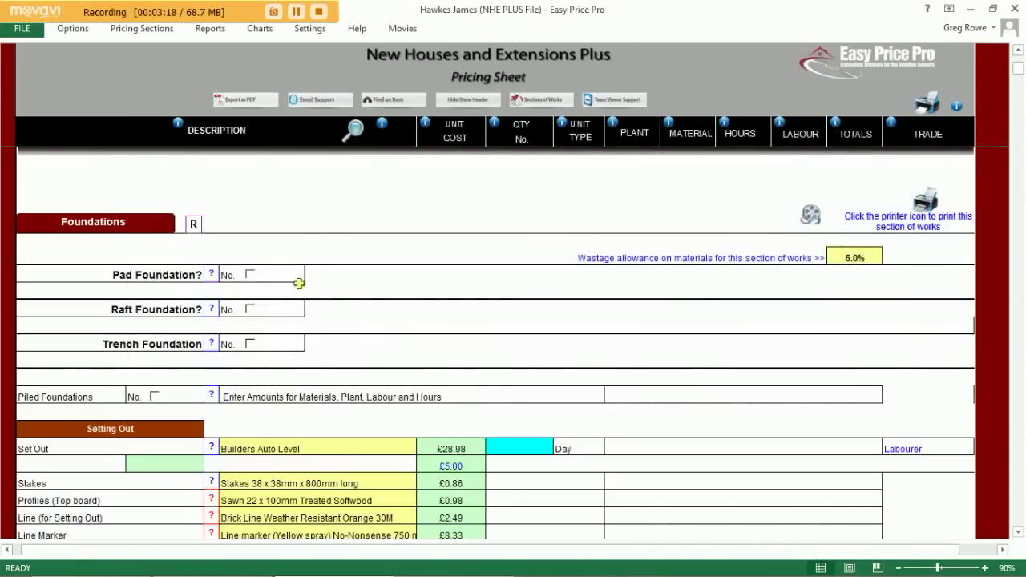
- Enable the trench foundation and set its number of external corners to 2 through the corners diagram
click(251, 344)
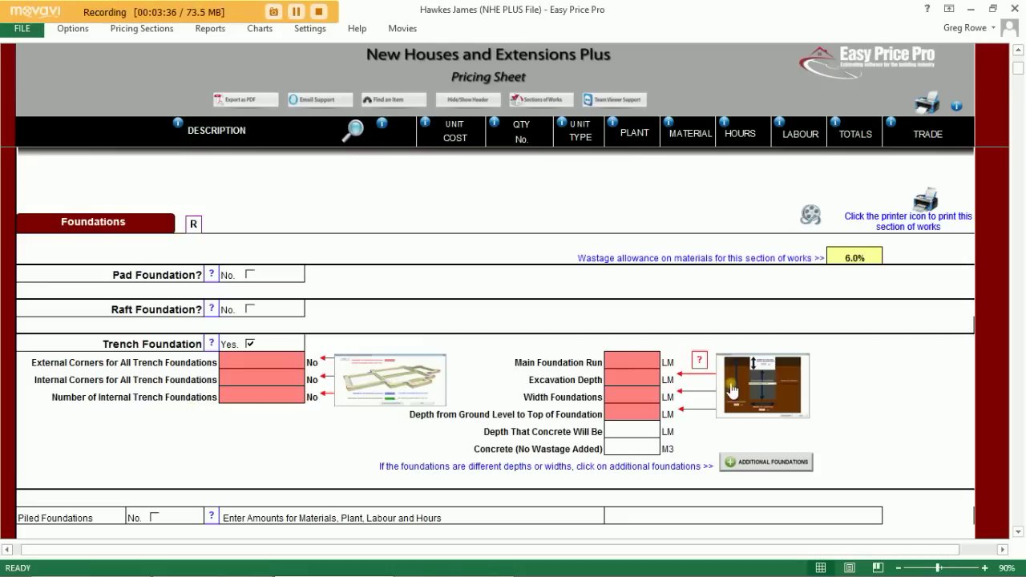
click(409, 391)
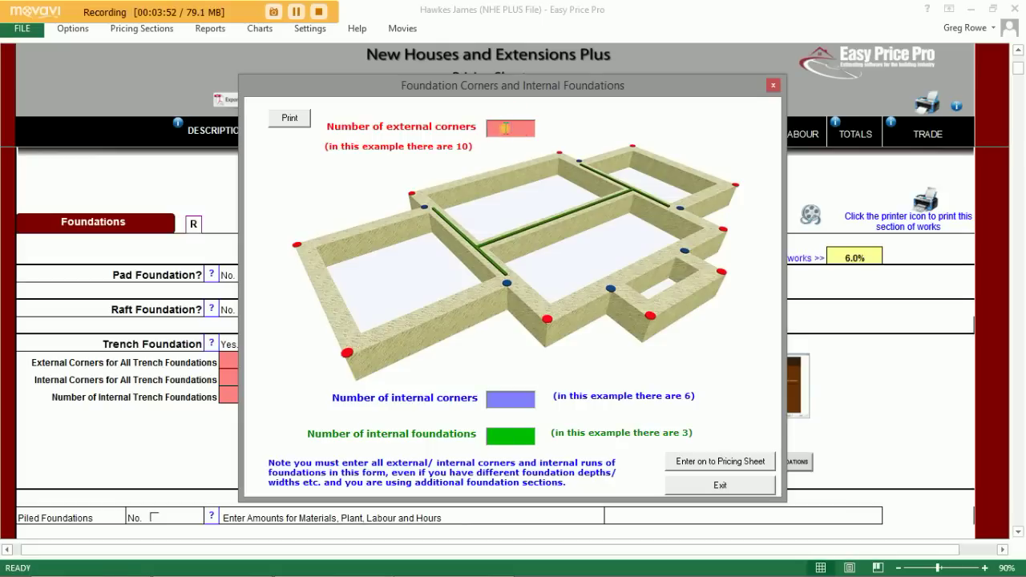
click(731, 461)
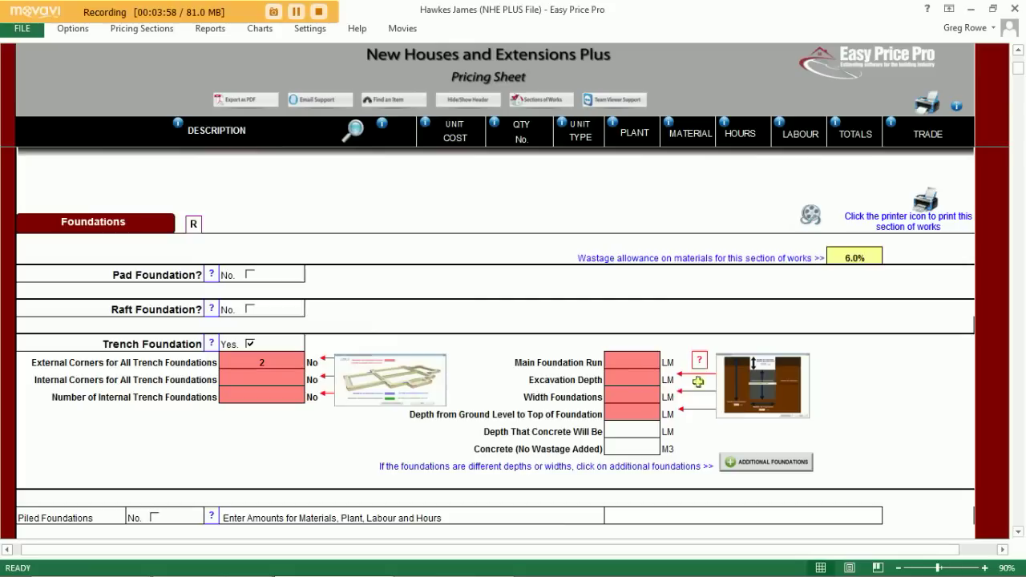
- Set the trench's main foundation run to 15 LM, excavation depth 1.2, width 0.6 and depth from ground level to foundation top 0.3
click(645, 361)
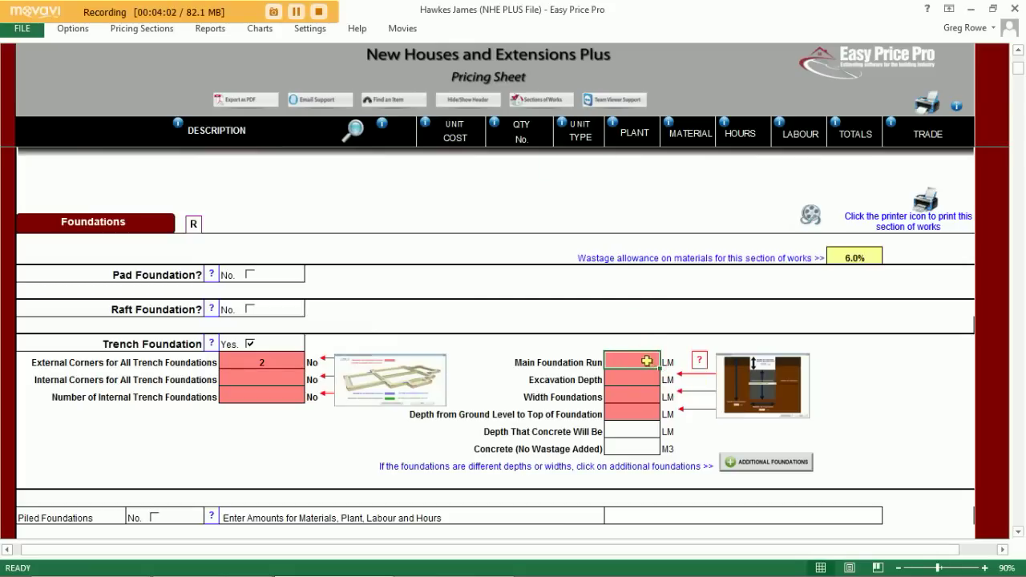
text(15)
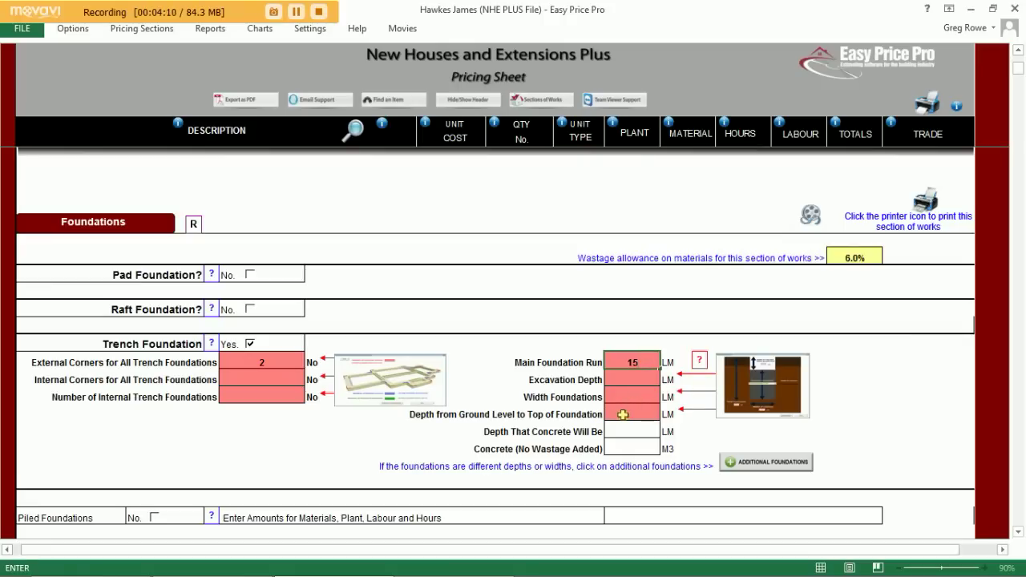
key(Return)
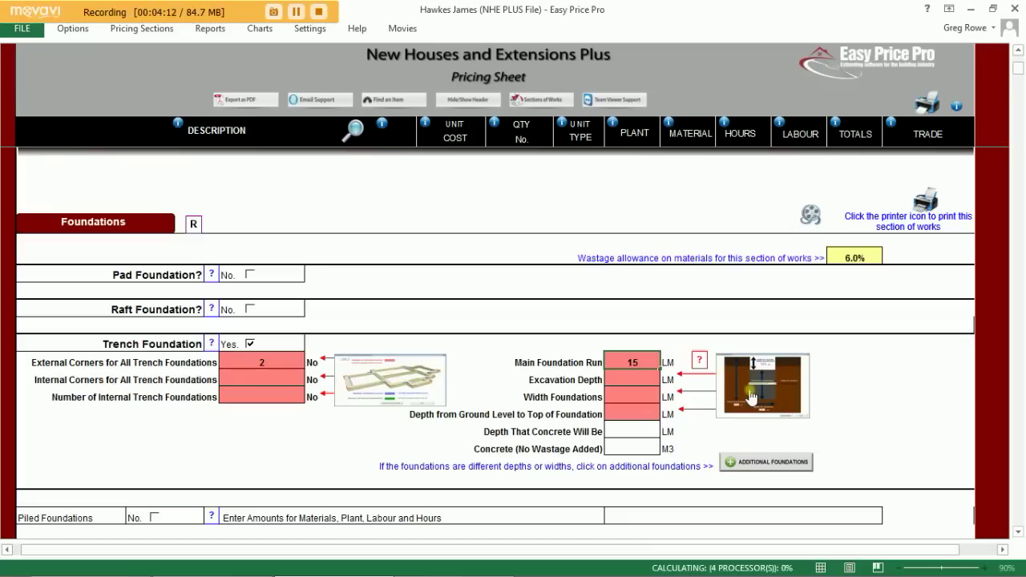
click(752, 396)
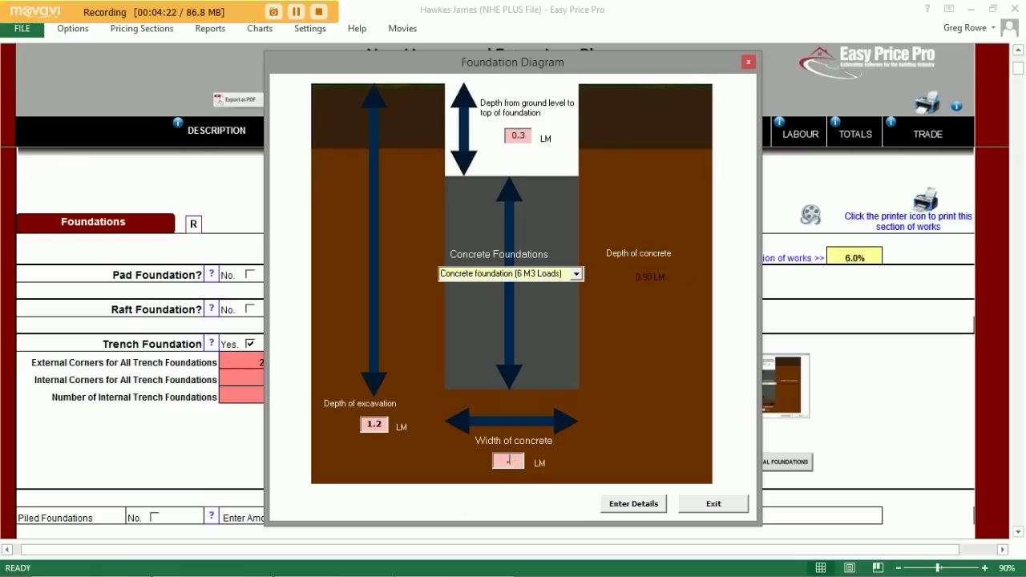
click(624, 506)
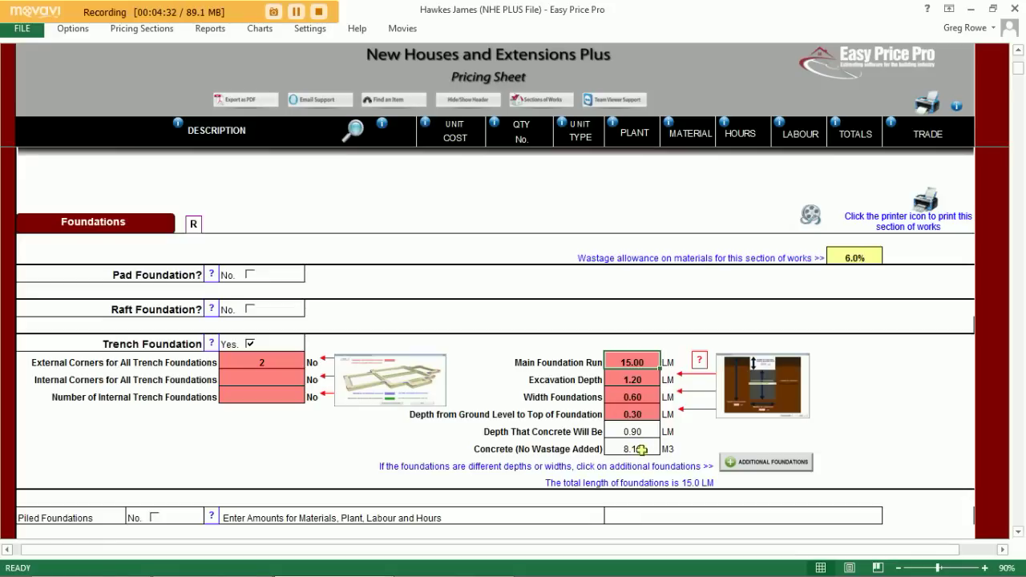
- Change the foundation excavator to the Excavator 1.5 ton and set its quantity to 1 day
scroll(641, 458, down, 5)
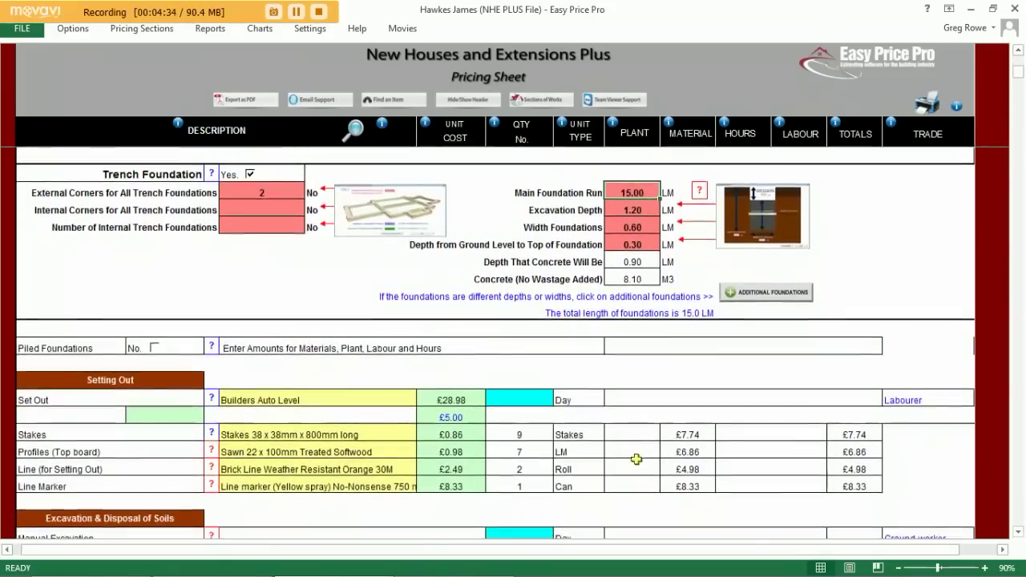
scroll(636, 459, down, 1)
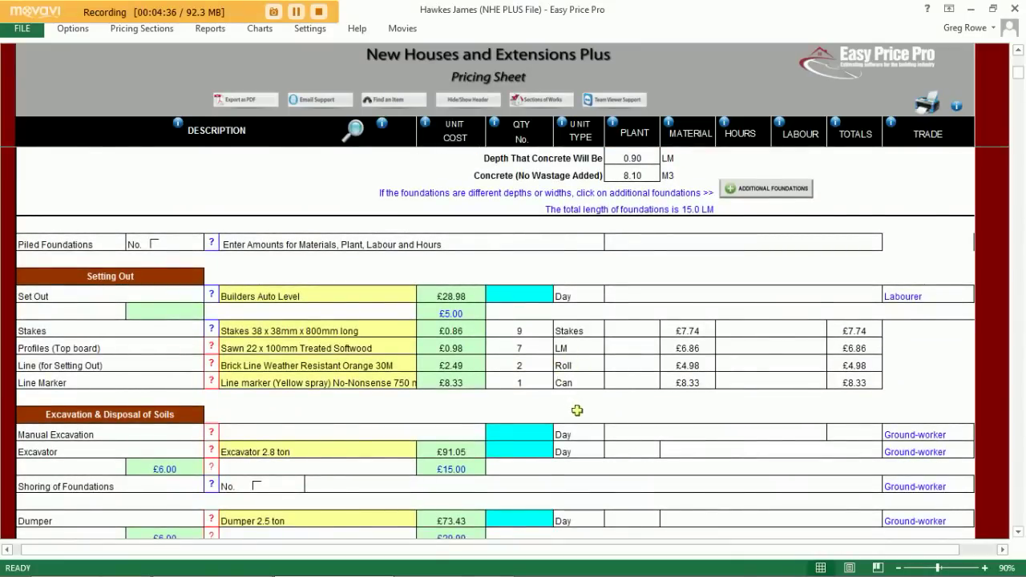
scroll(577, 412, down, 1)
scroll(577, 413, down, 1)
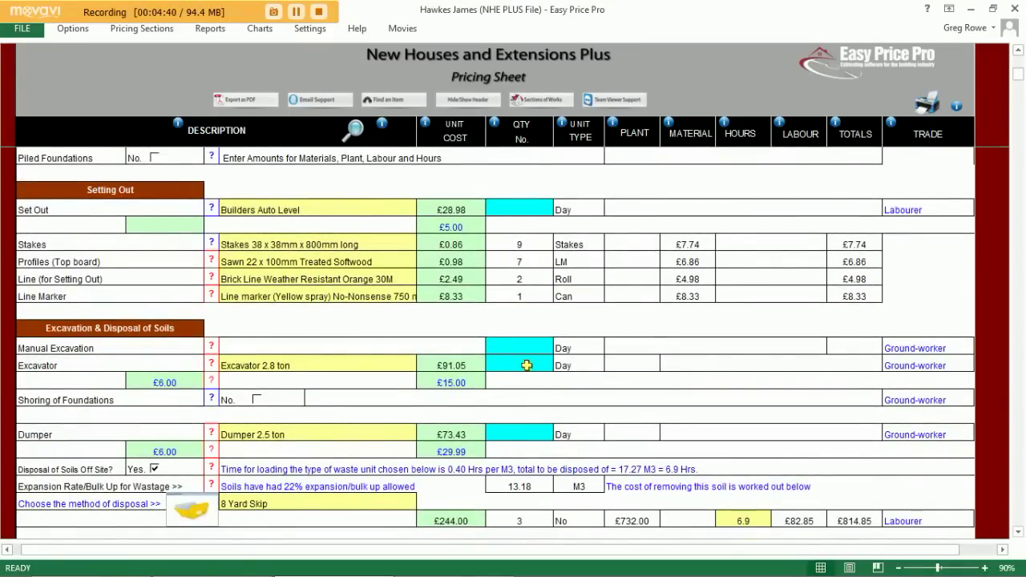
click(387, 362)
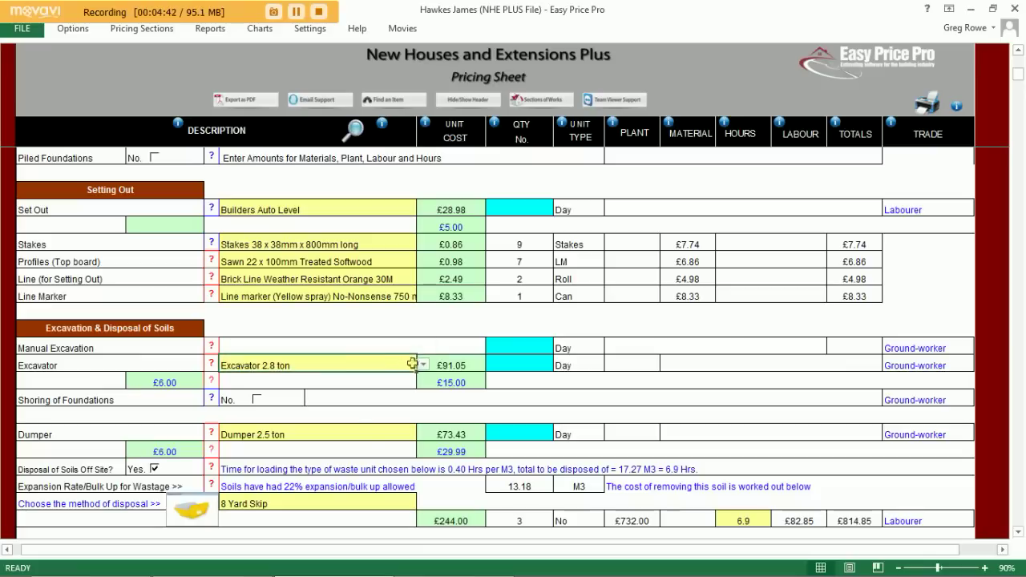
click(424, 367)
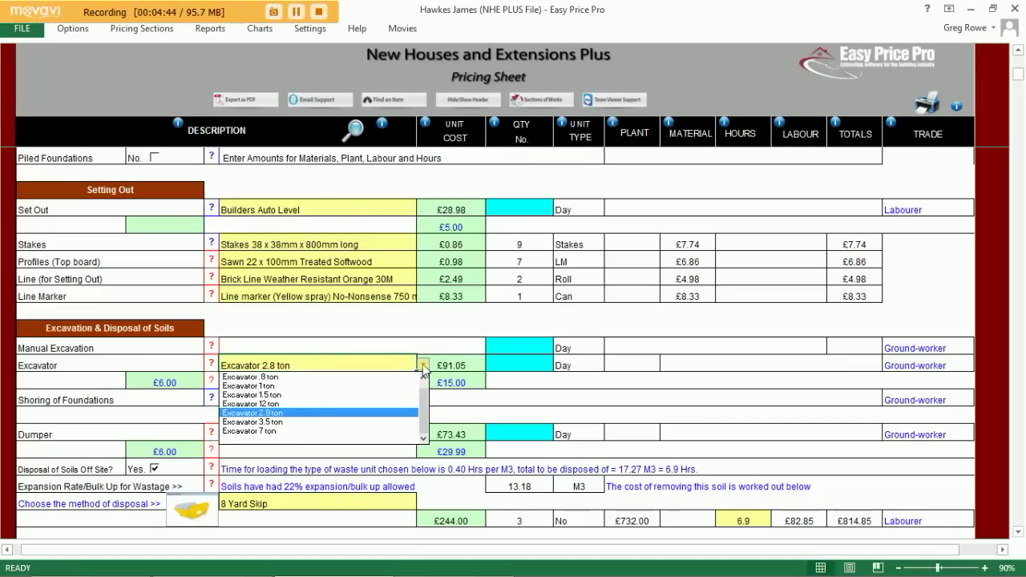
click(383, 394)
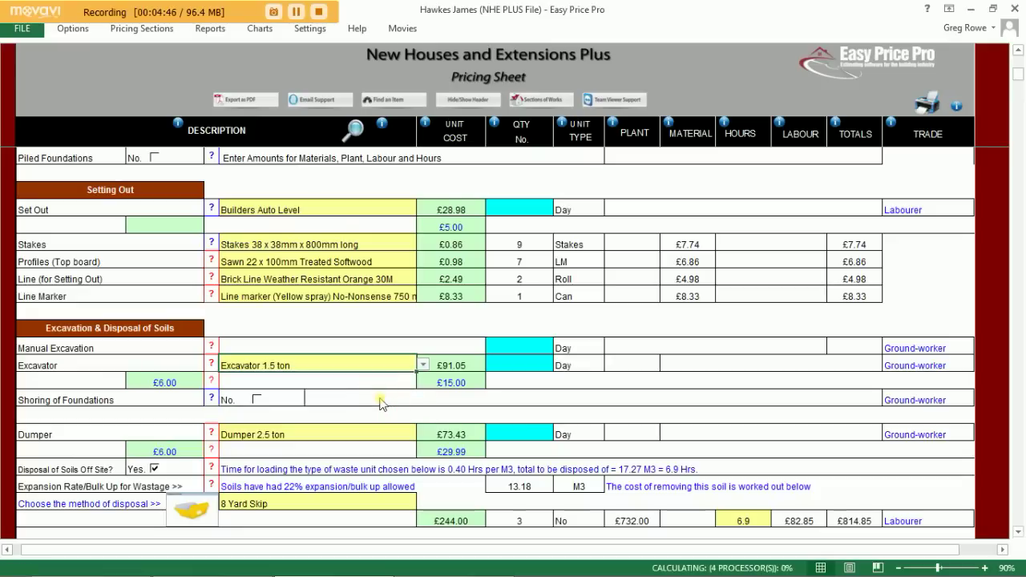
click(512, 365)
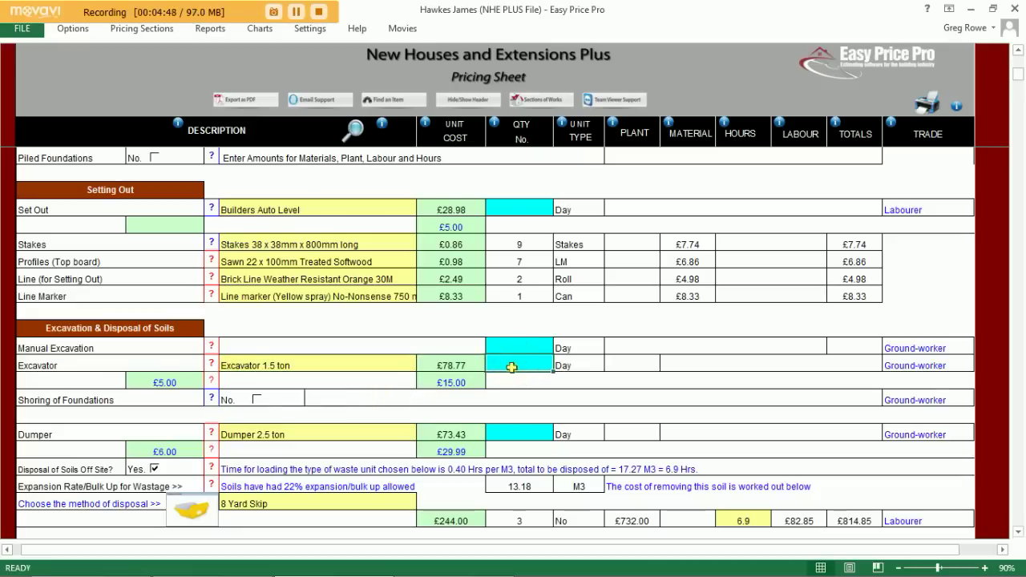
text(1)
click(533, 329)
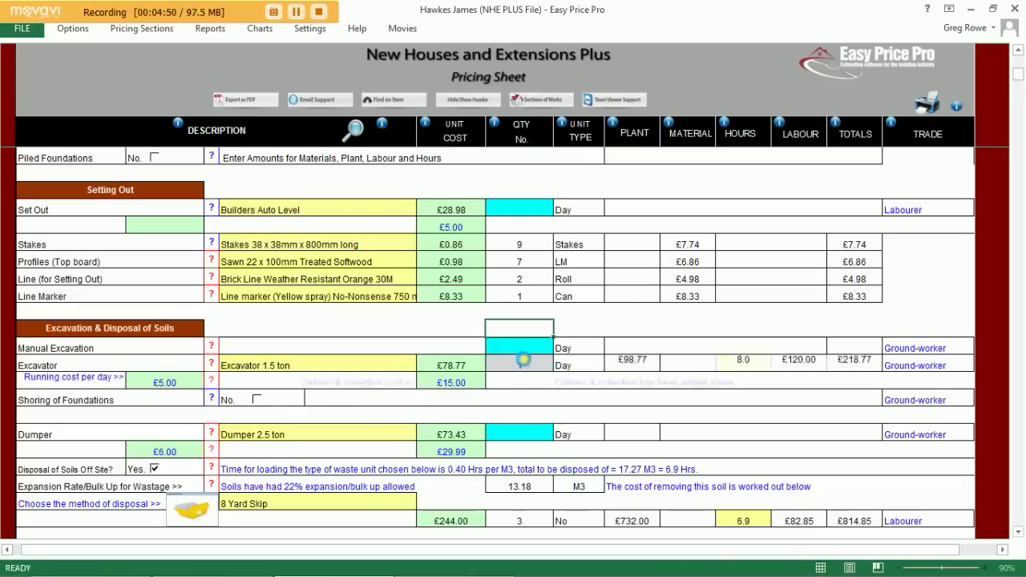
- Examine how soil volumes for disposal are calculated and which waste disposal types are available for the foundation excavation
scroll(526, 411, down, 2)
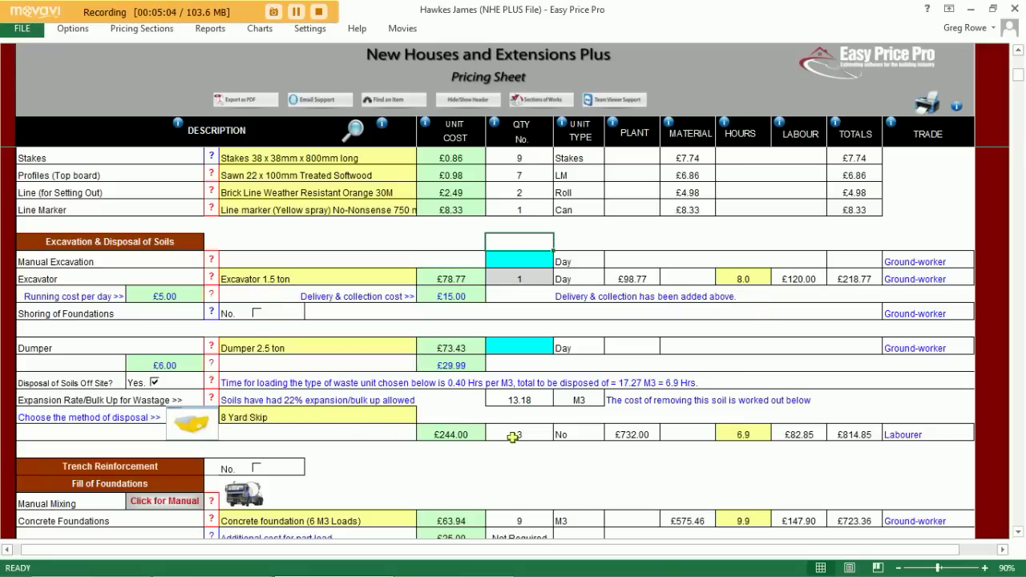
click(213, 398)
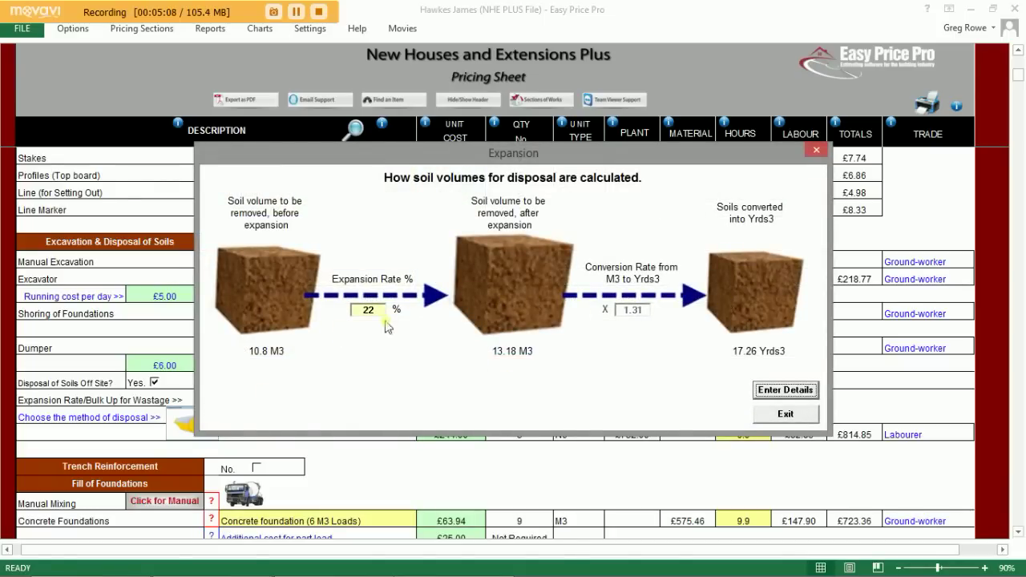
click(791, 414)
click(191, 427)
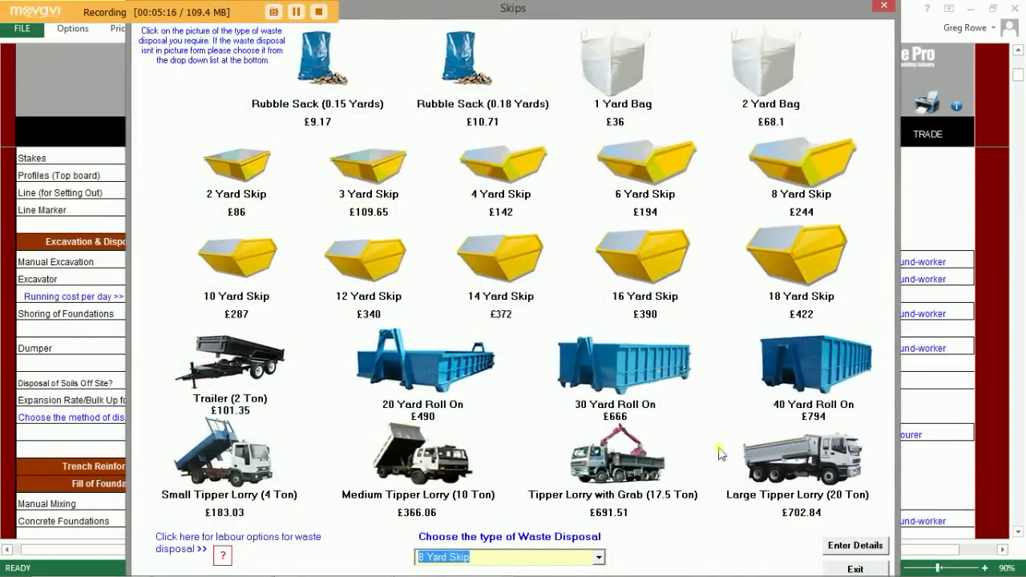
click(855, 569)
- Set the Ground Floor's depth of top soil to be removed to 0.30 LM through its help diagram
scroll(530, 485, down, 1)
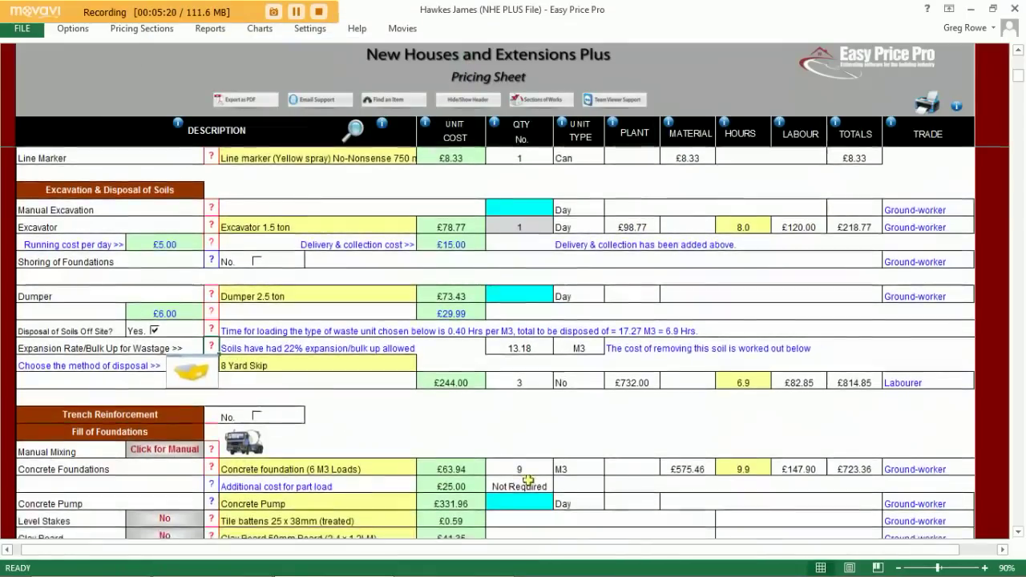
scroll(527, 479, down, 1)
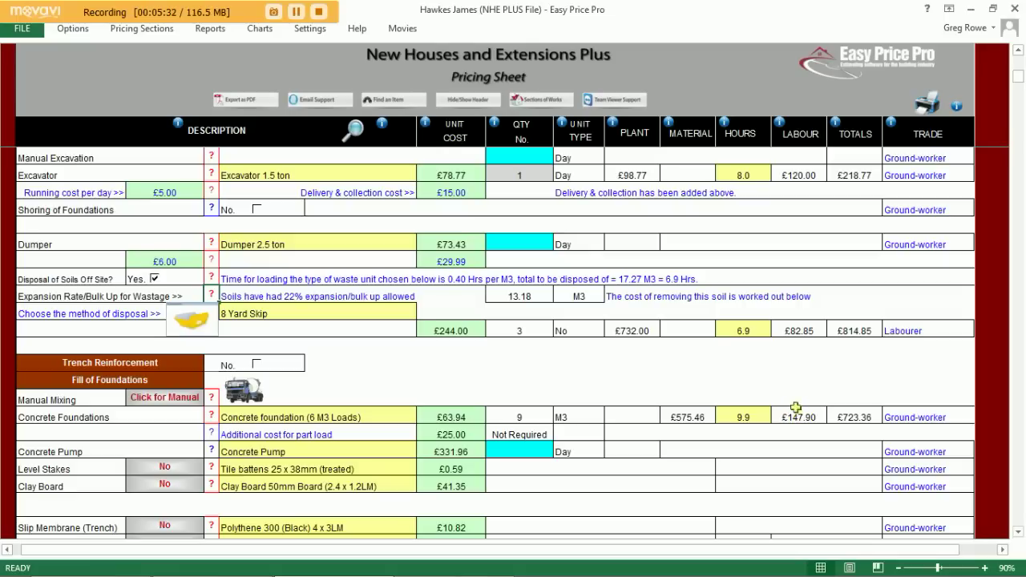
scroll(566, 453, down, 5)
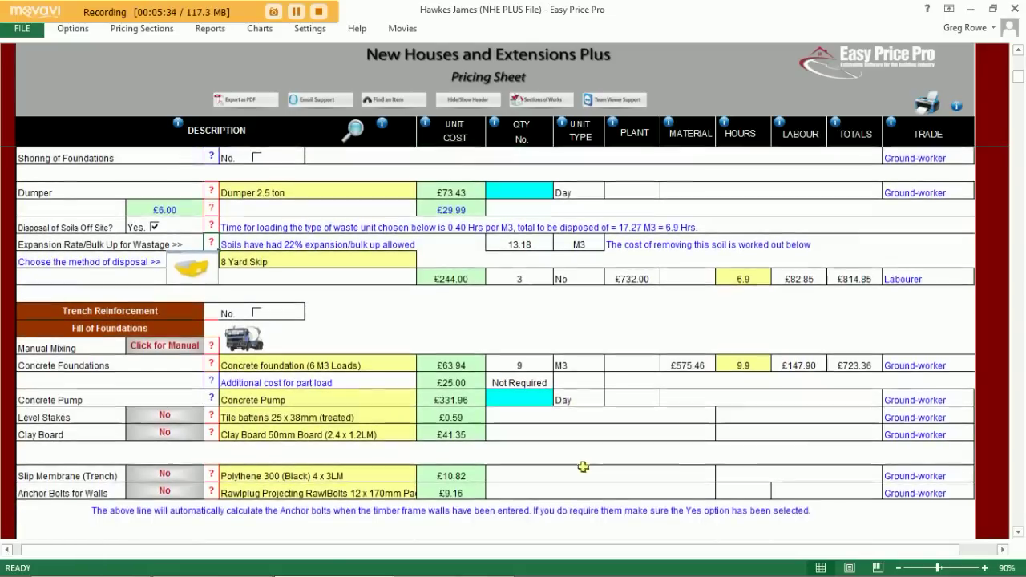
scroll(580, 470, down, 3)
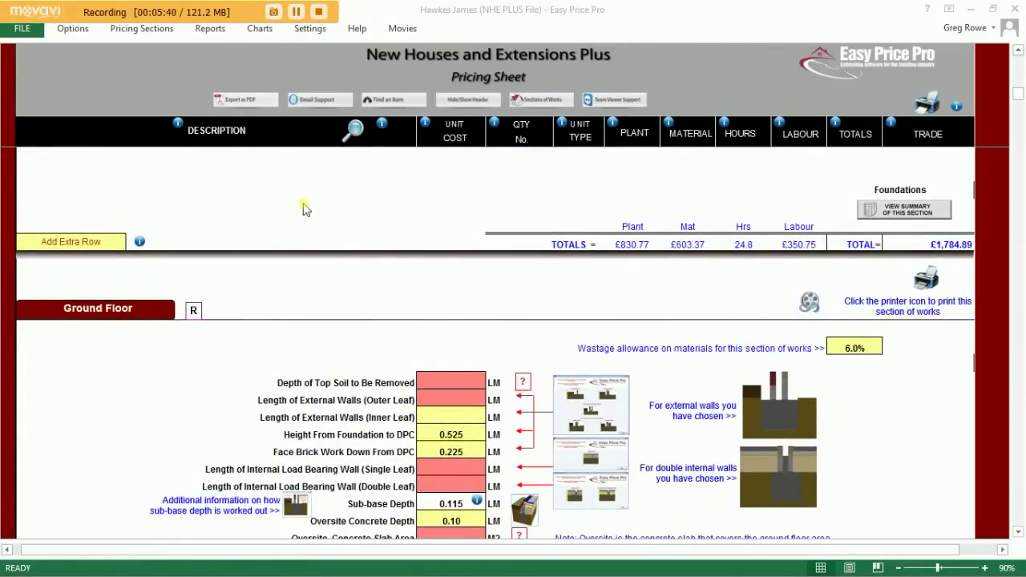
scroll(311, 227, down, 1)
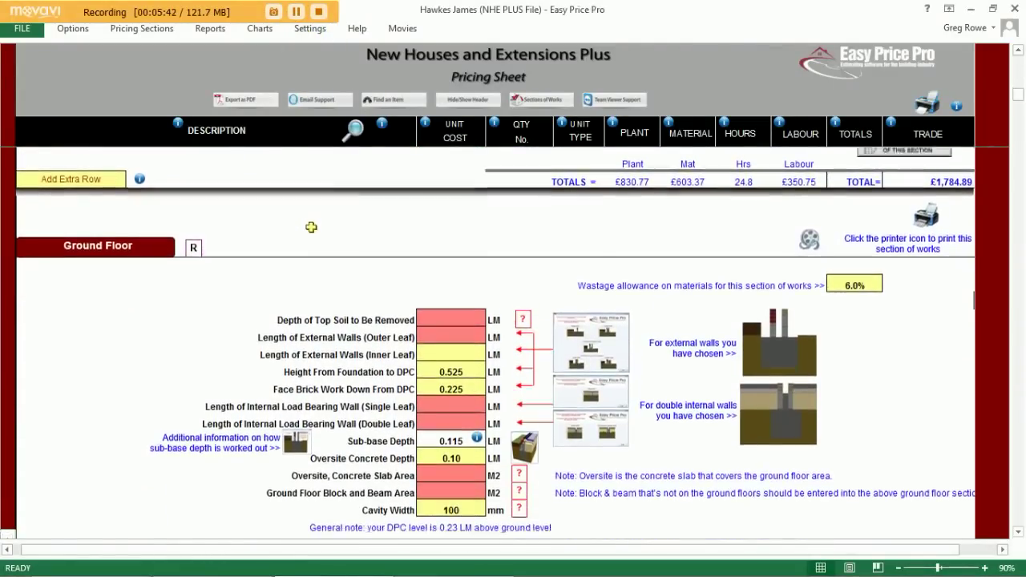
scroll(311, 227, down, 1)
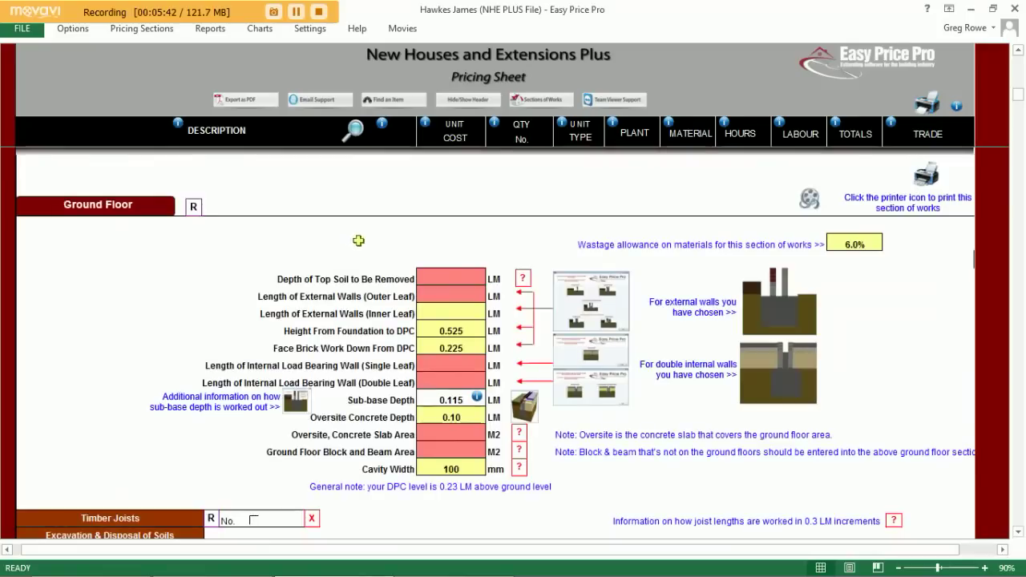
click(522, 278)
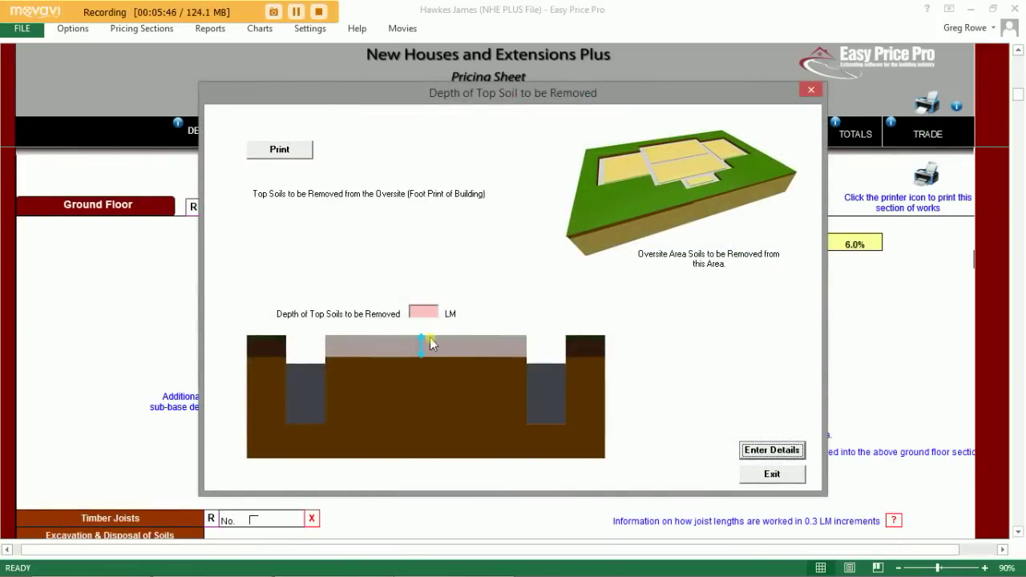
click(425, 312)
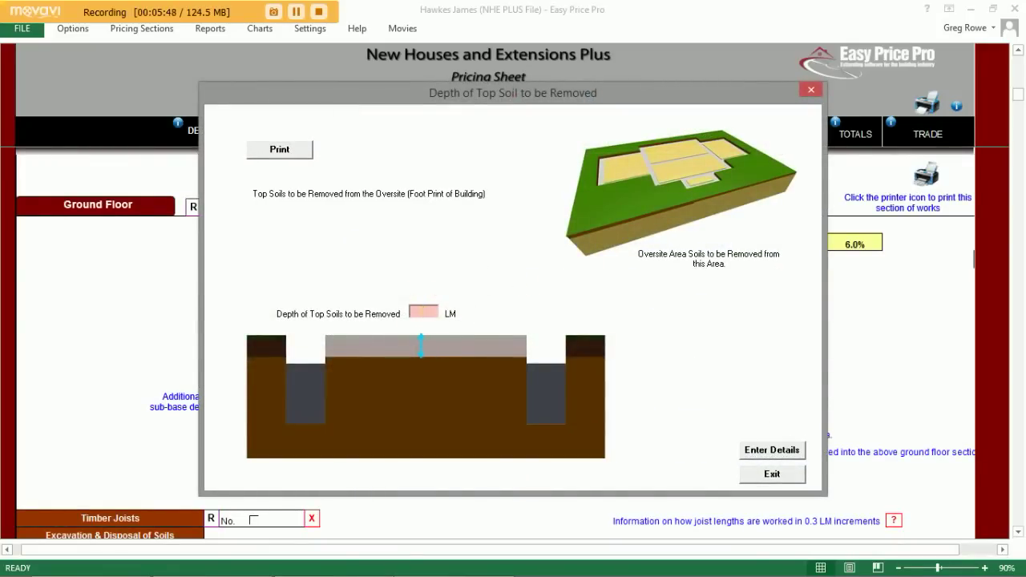
click(772, 450)
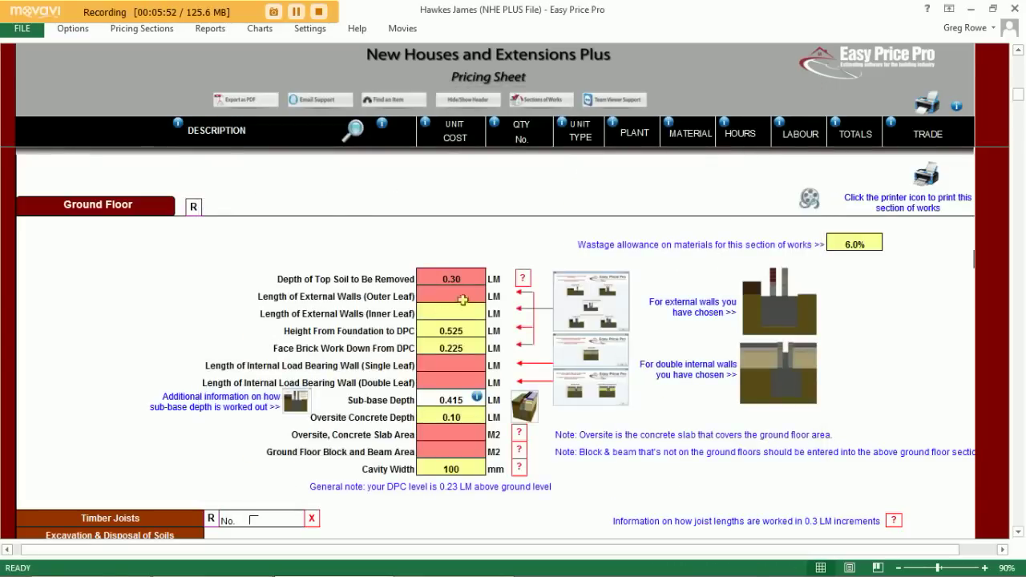
- Set the Ground Floor's external wall outer leaf length to 15 LM and view the external wall construction illustrations
click(461, 297)
text(1)
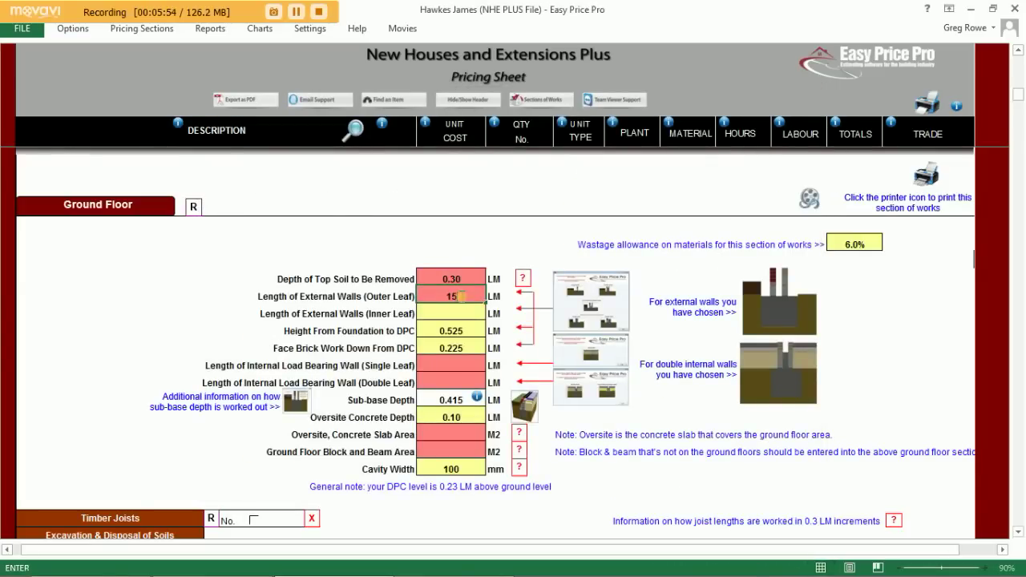
text(5)
click(469, 258)
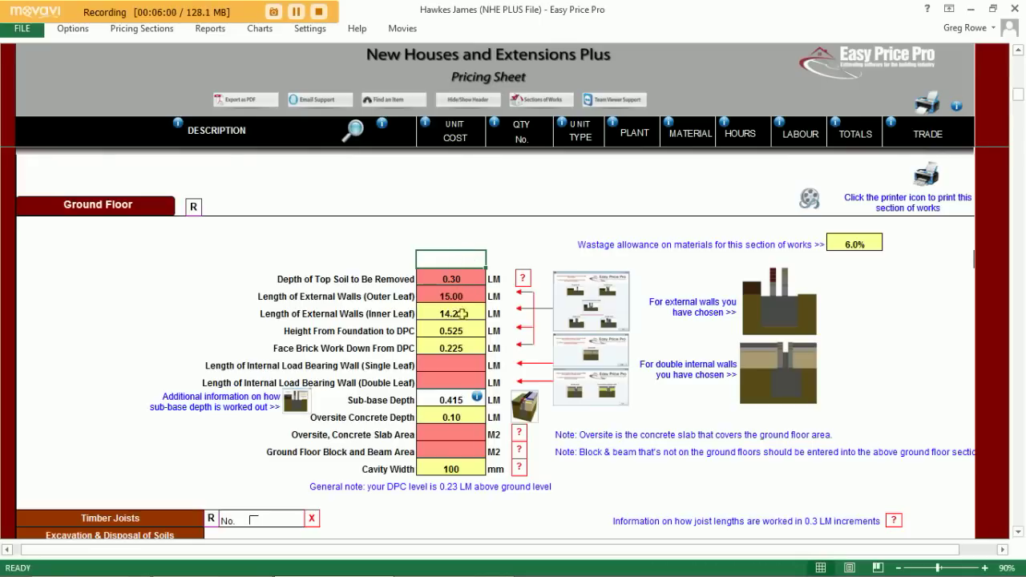
click(599, 317)
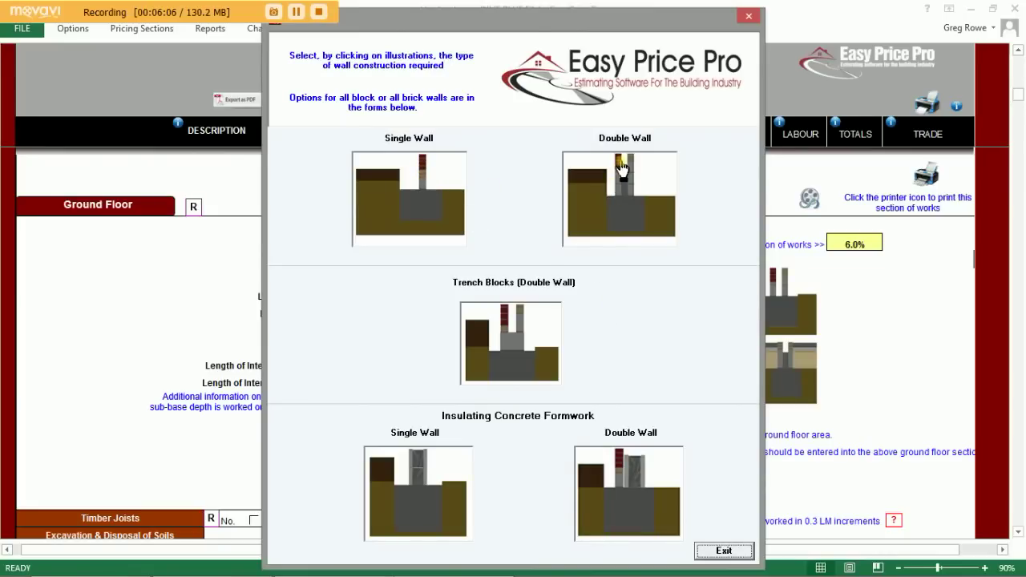
click(724, 551)
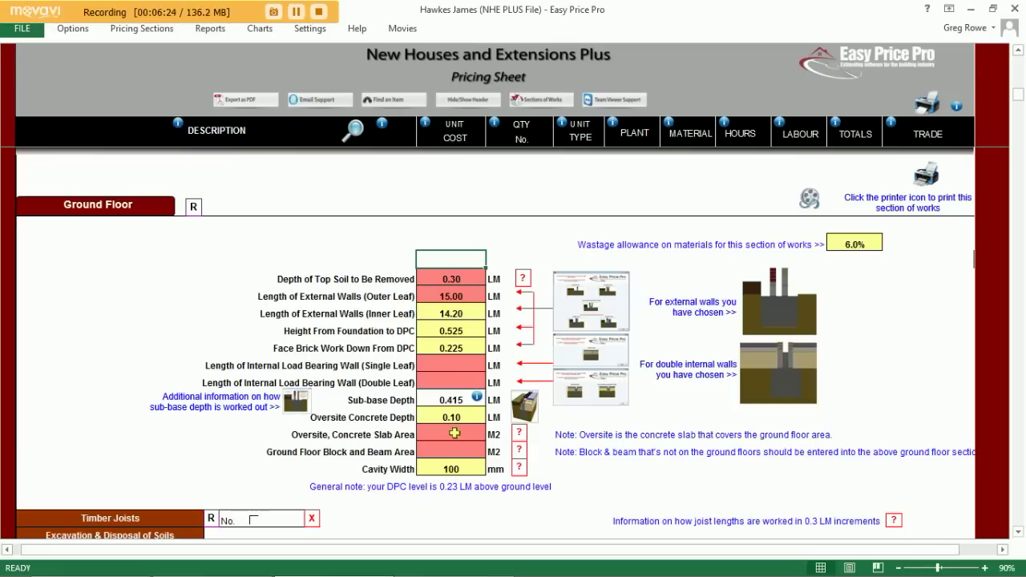
- Set the ground floor block and beam area to 25 M2
click(444, 450)
text(25)
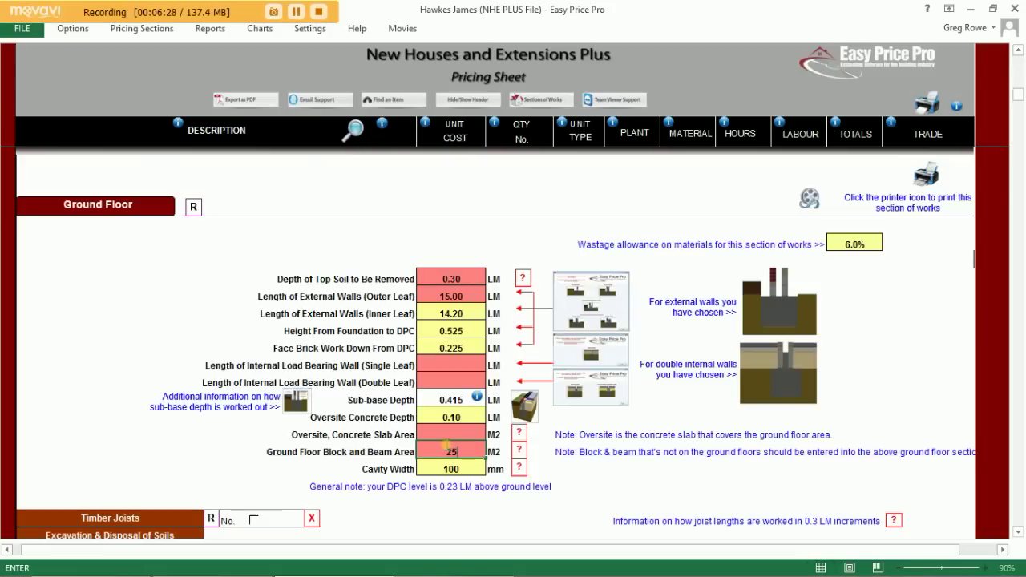
key(Return)
click(457, 486)
- Change the Ground Floor excavator to the Excavator 1.5 ton and set its quantity to 1 day
scroll(457, 487, down, 4)
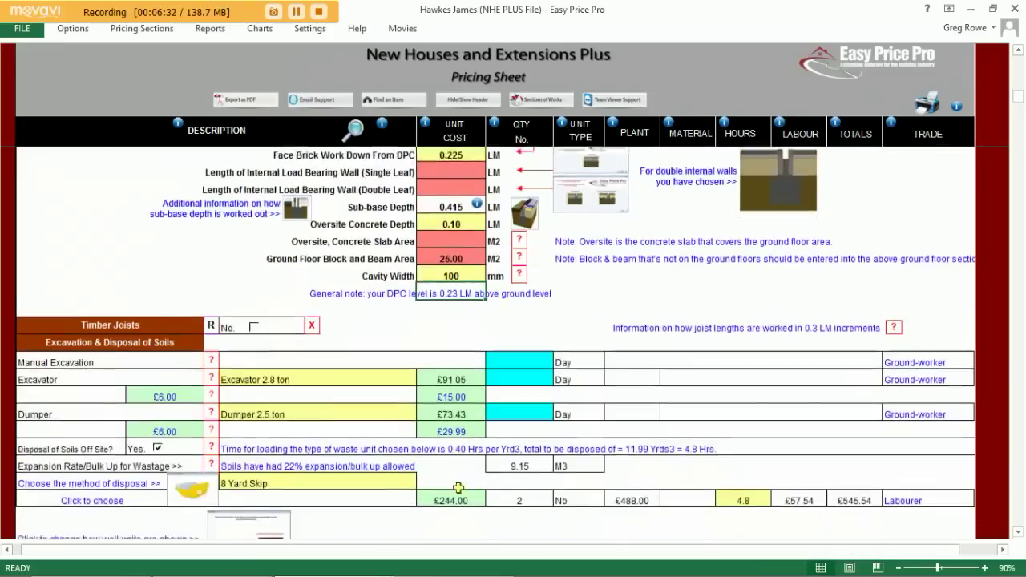
click(396, 366)
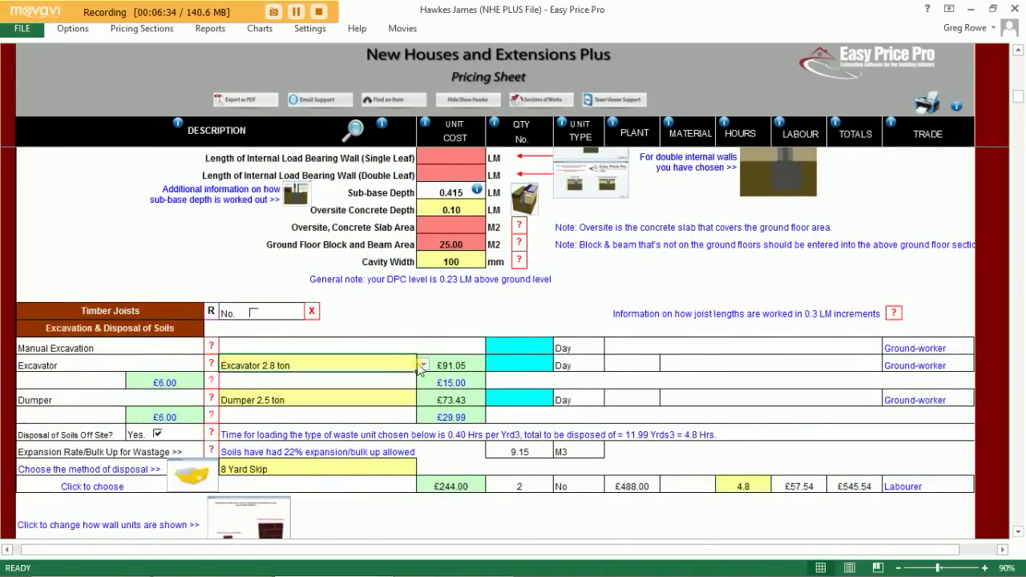
click(423, 365)
click(386, 395)
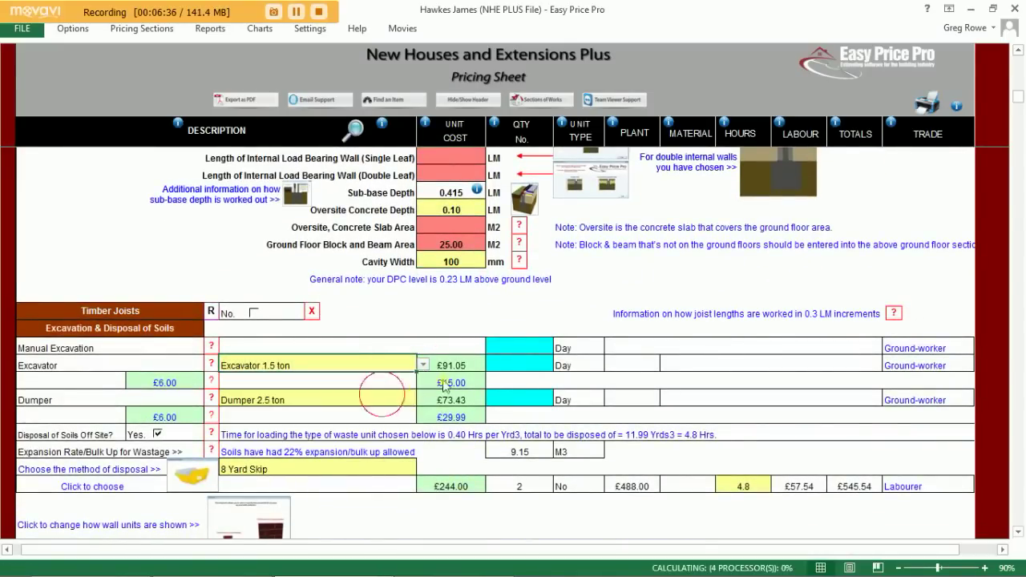
click(512, 360)
text(1)
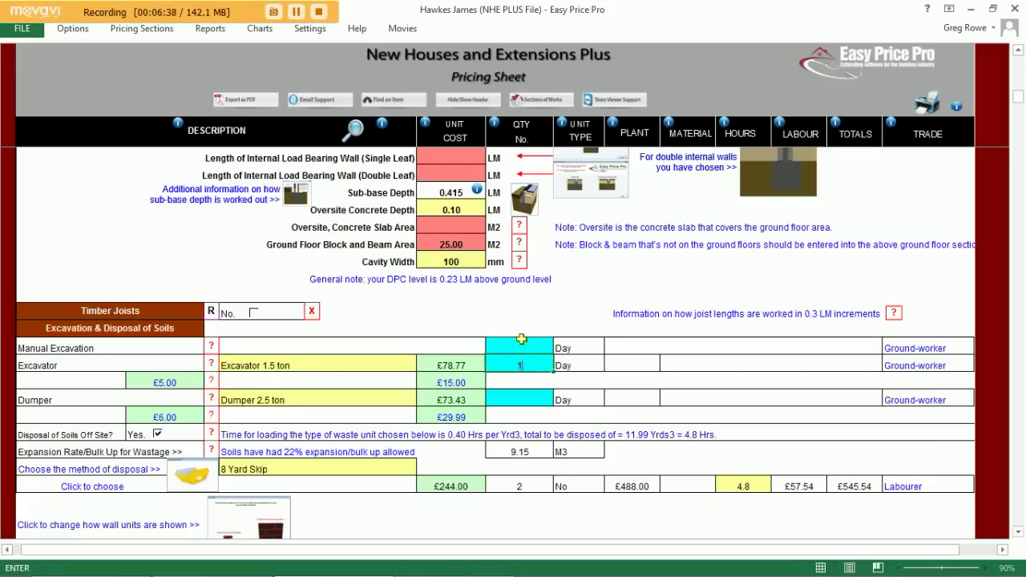
key(Return)
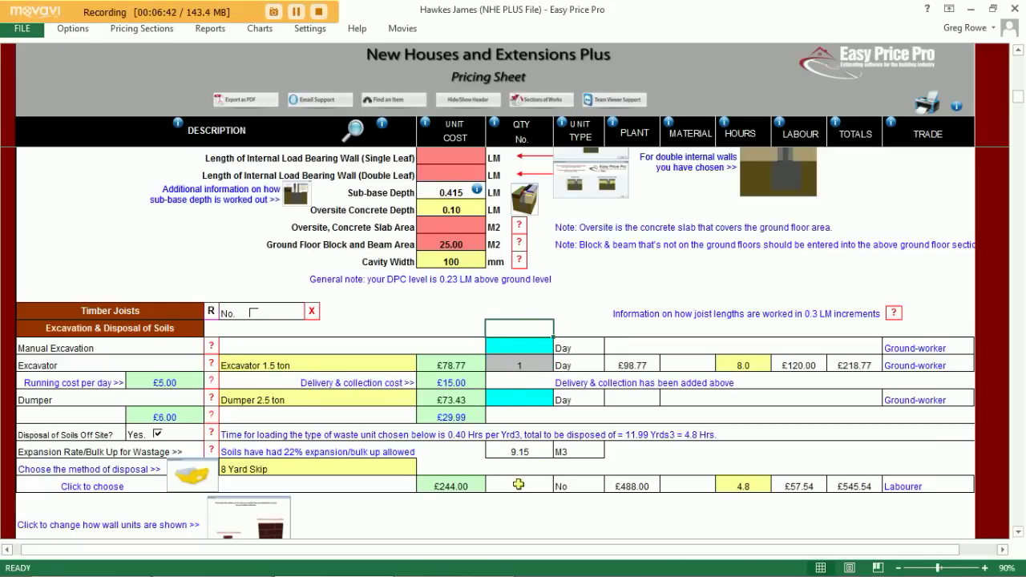
- Change the material for the blocks up to DPC to Solid Concrete Block 100 x 215 x440mm
scroll(520, 483, down, 2)
scroll(518, 483, down, 5)
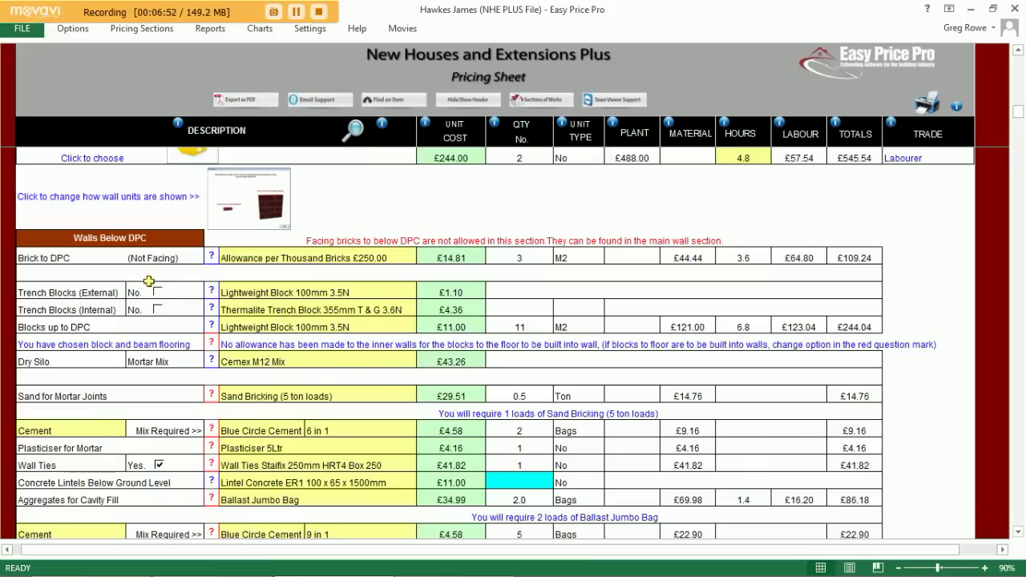
click(329, 326)
click(423, 327)
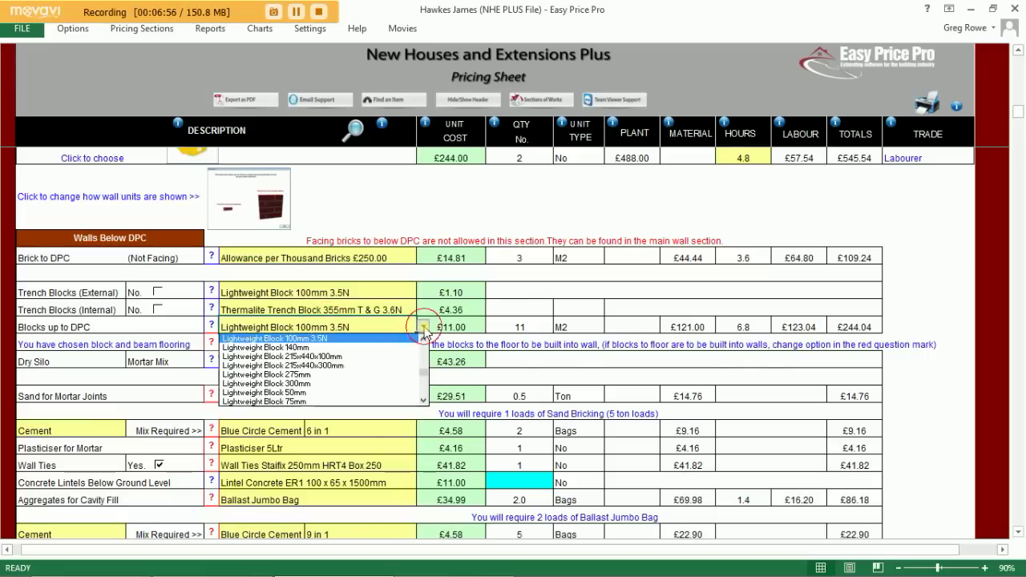
drag(424, 373, 424, 379)
click(366, 366)
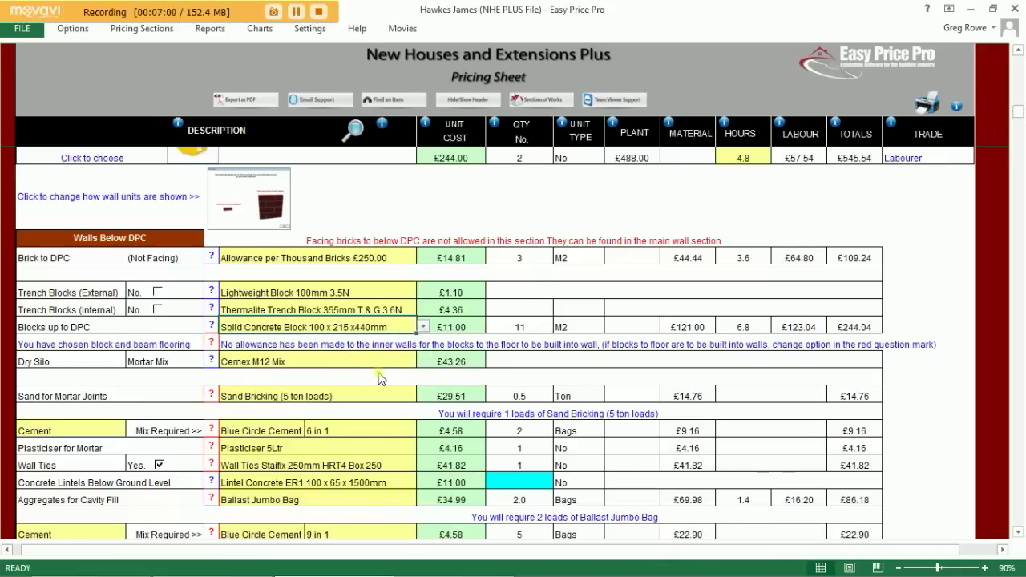
- Review the remaining Ground Floor items, from walls below DPC through block and beam flooring, floor voids and concrete slab to the section totals
scroll(511, 396, down, 6)
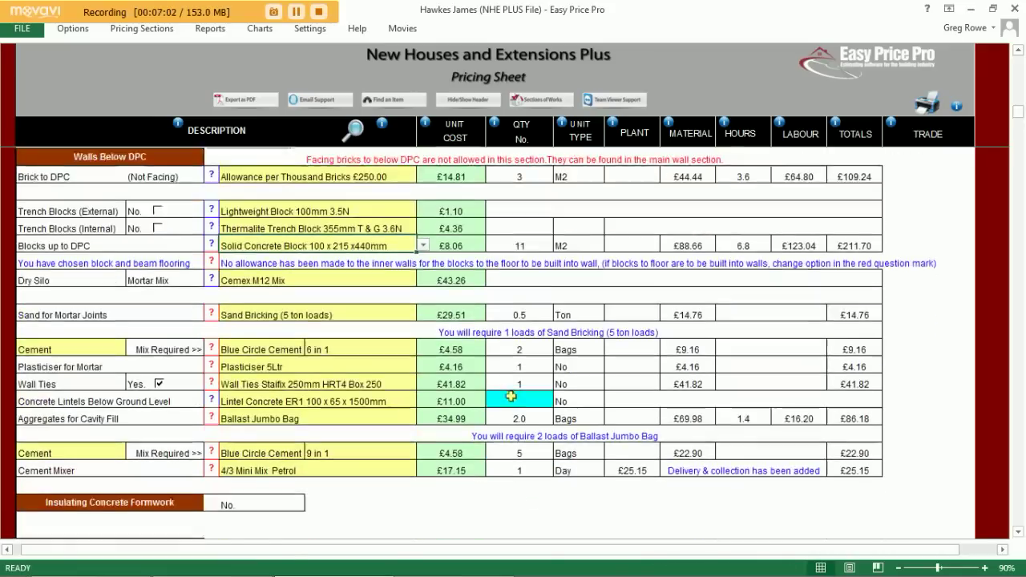
scroll(510, 396, down, 1)
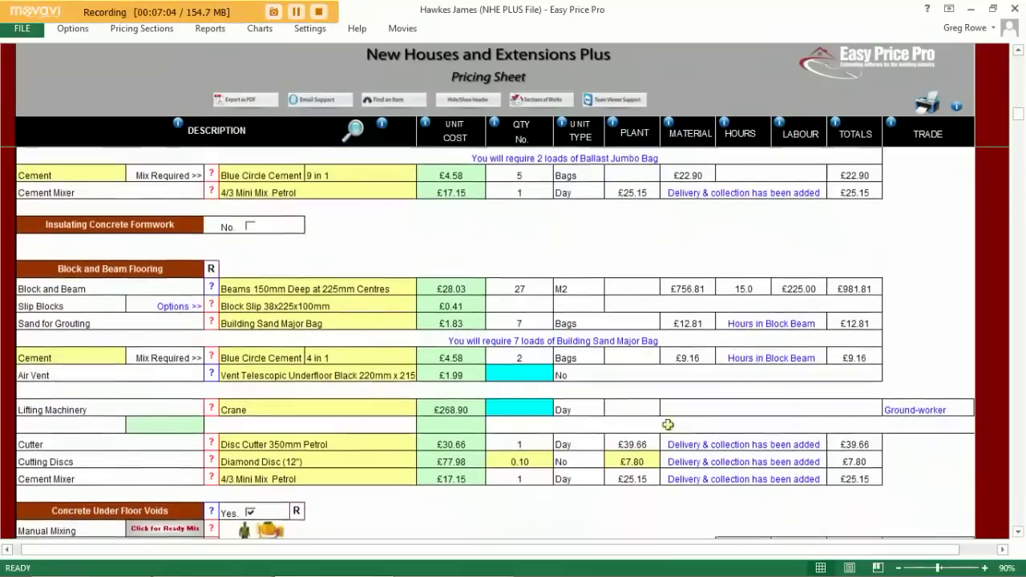
scroll(626, 396, down, 1)
scroll(626, 396, down, 3)
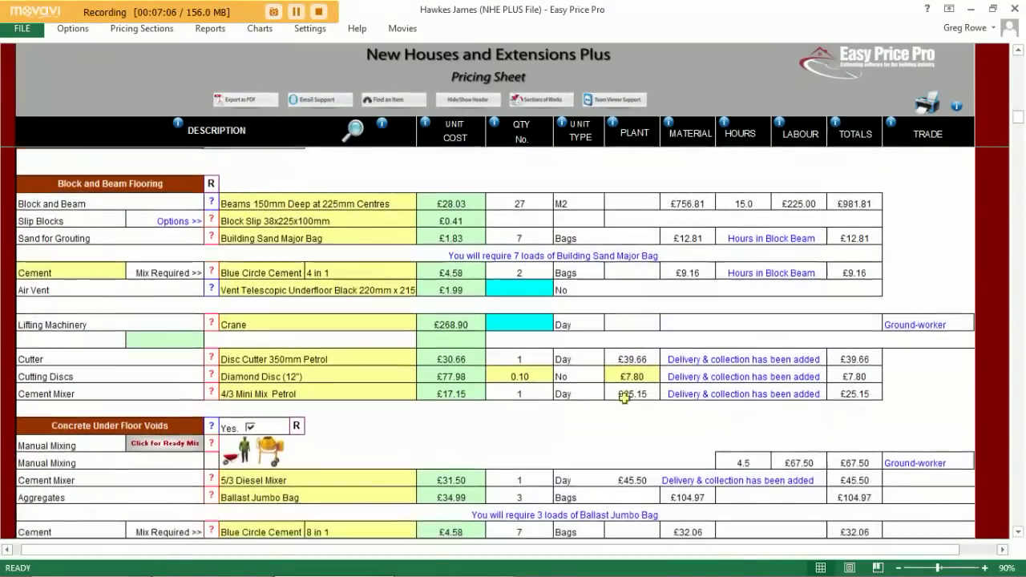
scroll(613, 415, down, 4)
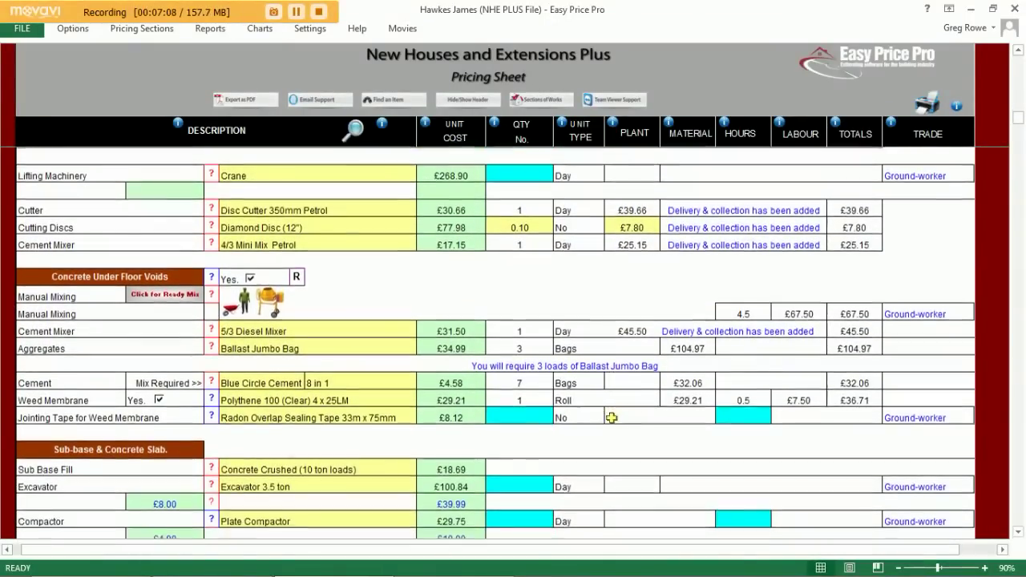
scroll(611, 416, down, 1)
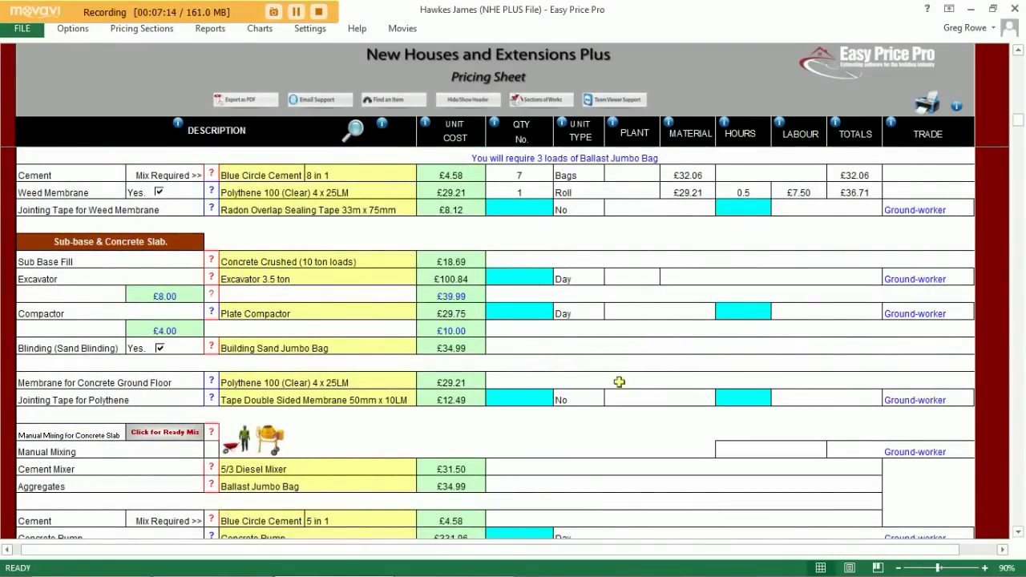
scroll(619, 378, down, 1)
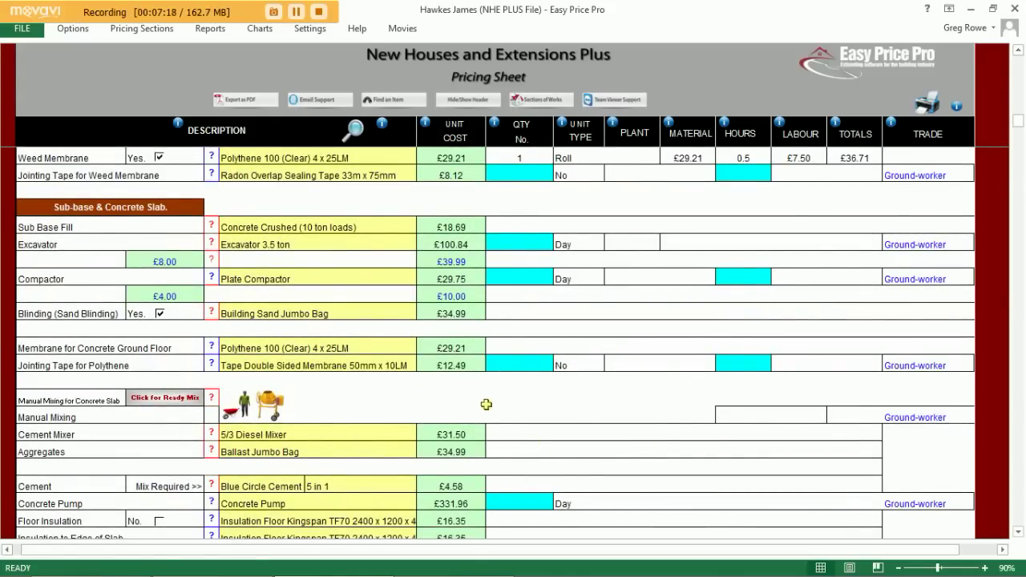
scroll(486, 405, down, 1)
scroll(486, 405, down, 7)
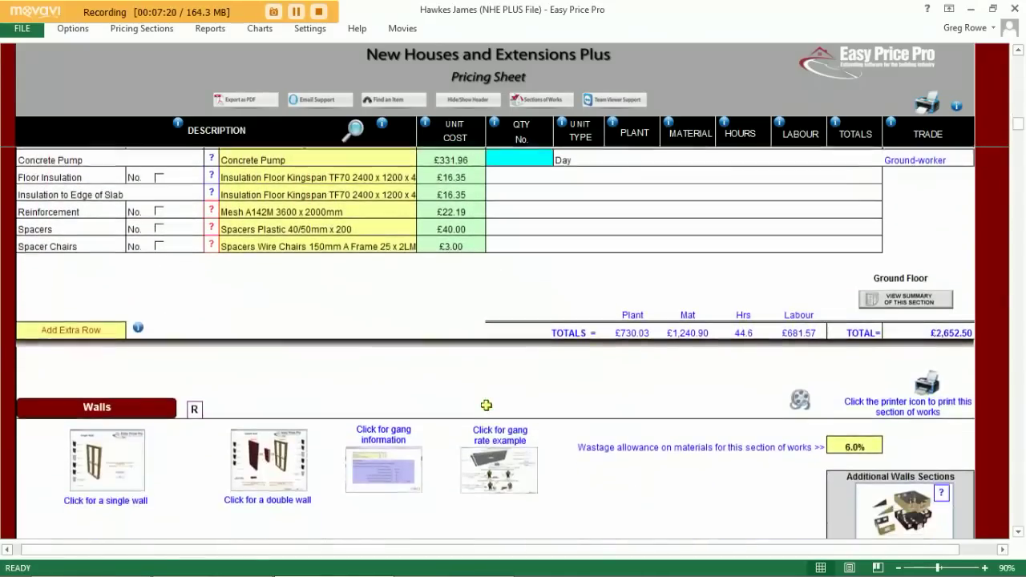
- Open the double wall selector in the Walls section, try the external leaf wall types and choose Brickwork
scroll(486, 405, down, 3)
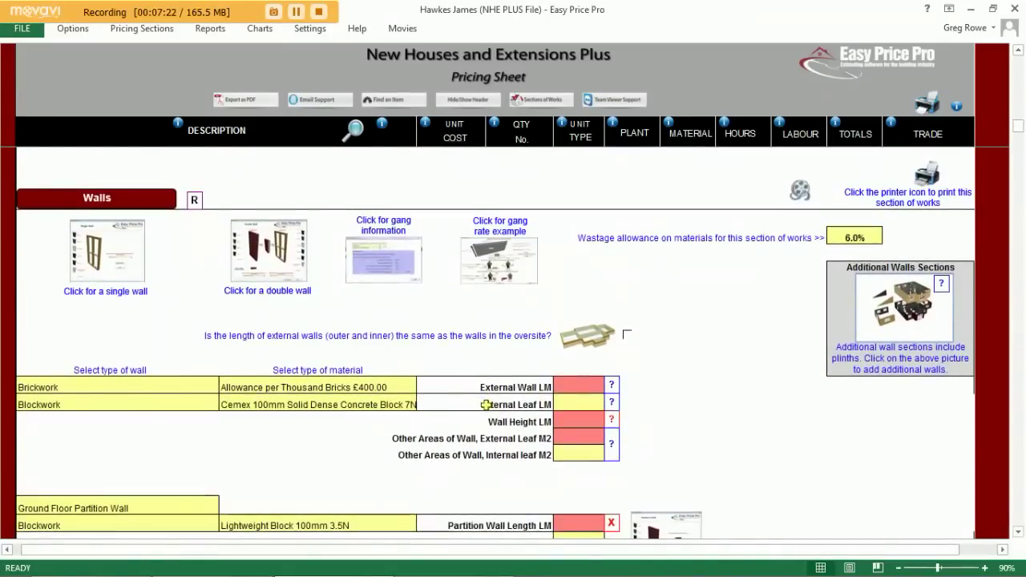
click(277, 273)
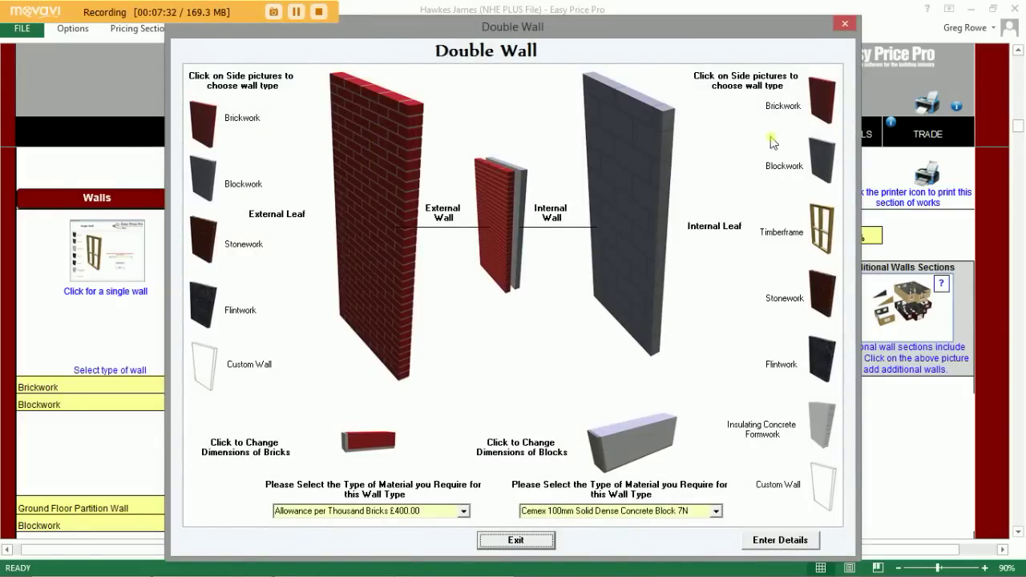
click(210, 184)
click(207, 245)
click(212, 306)
click(203, 127)
- Look through the brick materials available for the external leaf without changing the selection
click(464, 512)
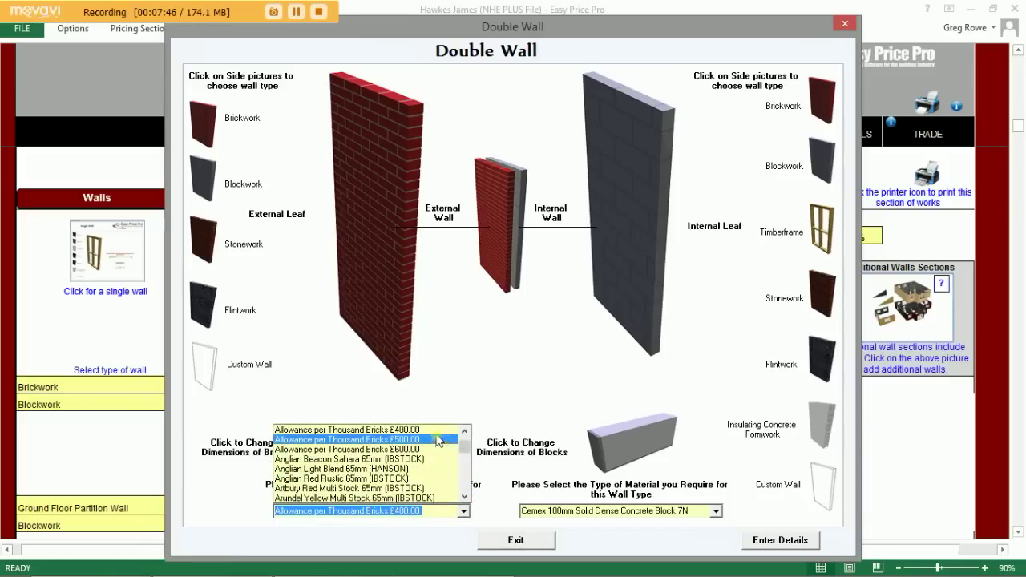
mouse_move(465, 448)
mouse_down()
mouse_move(463, 490)
mouse_move(465, 462)
mouse_up()
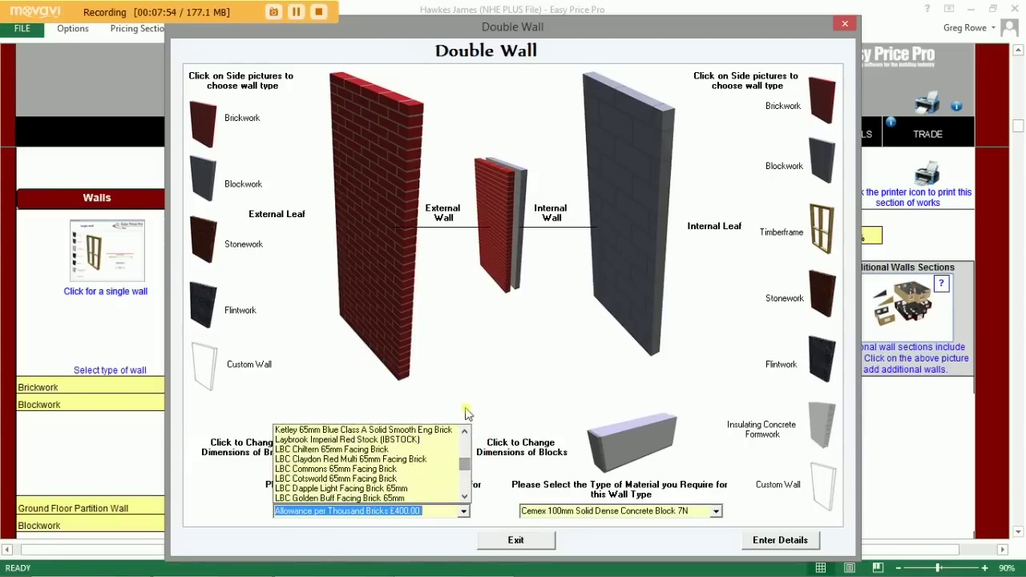
click(468, 413)
- Set the internal leaf block material to Lightweight Block 100mm 3.5N and enter the double wall details
click(716, 511)
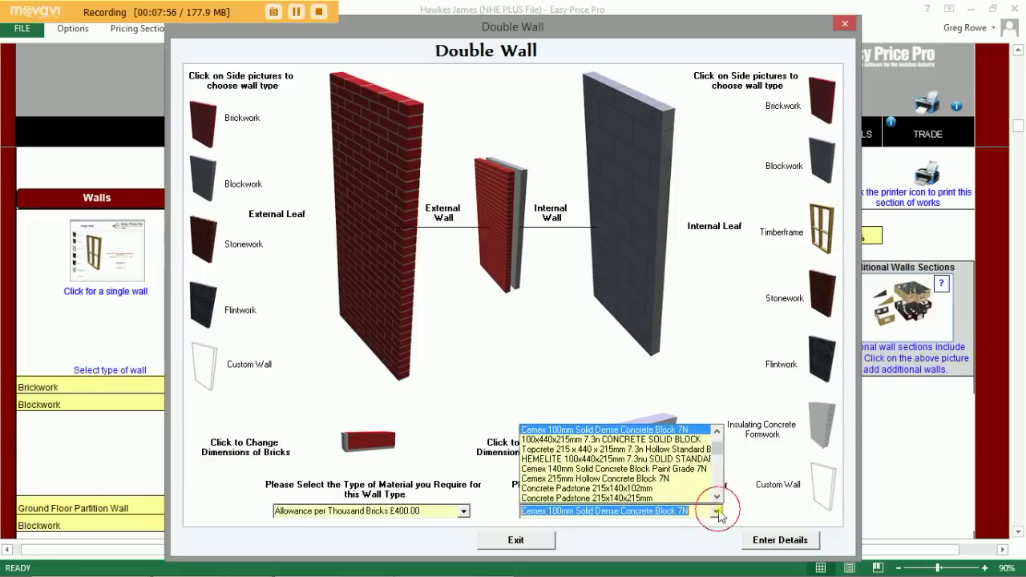
drag(717, 447, 718, 472)
click(666, 469)
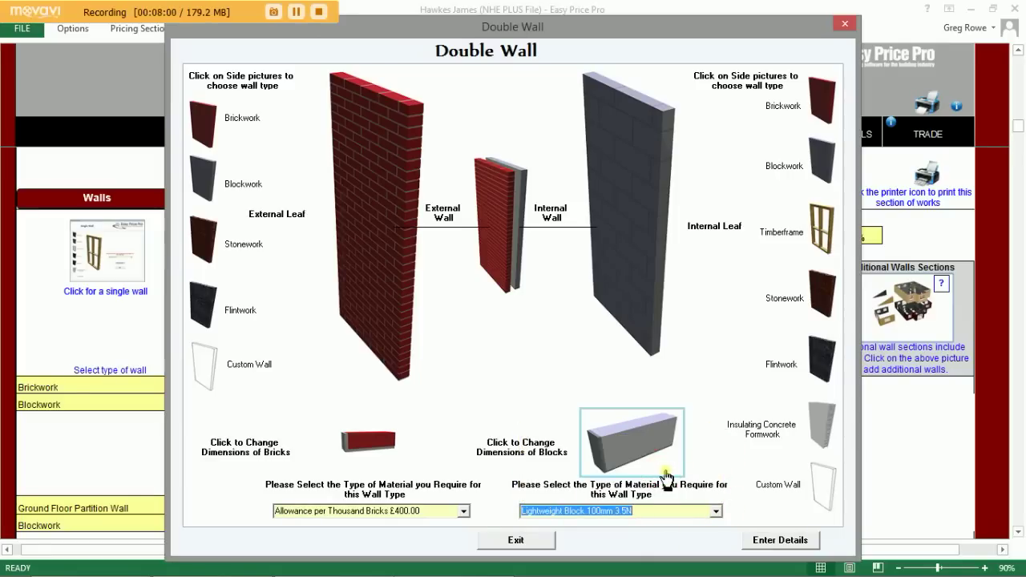
click(769, 542)
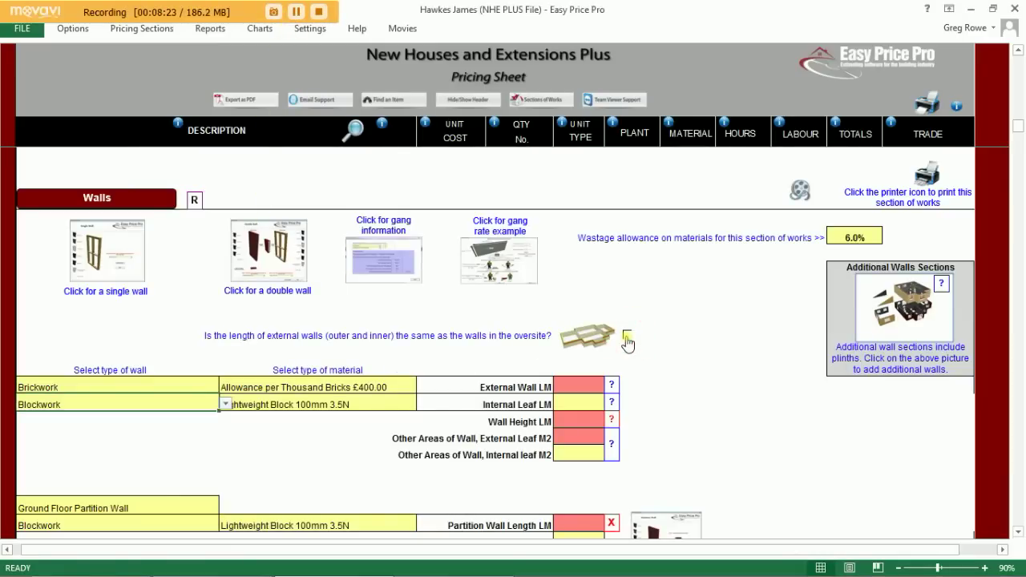
- Use the oversite wall lengths for the external and internal leaves and set the wall height to 2.5 LM
click(626, 338)
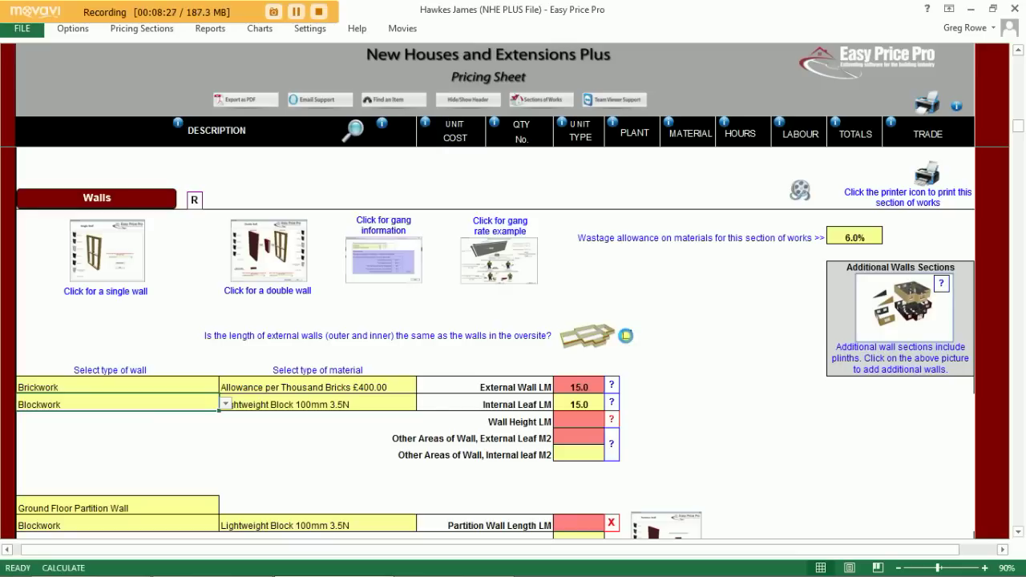
click(580, 421)
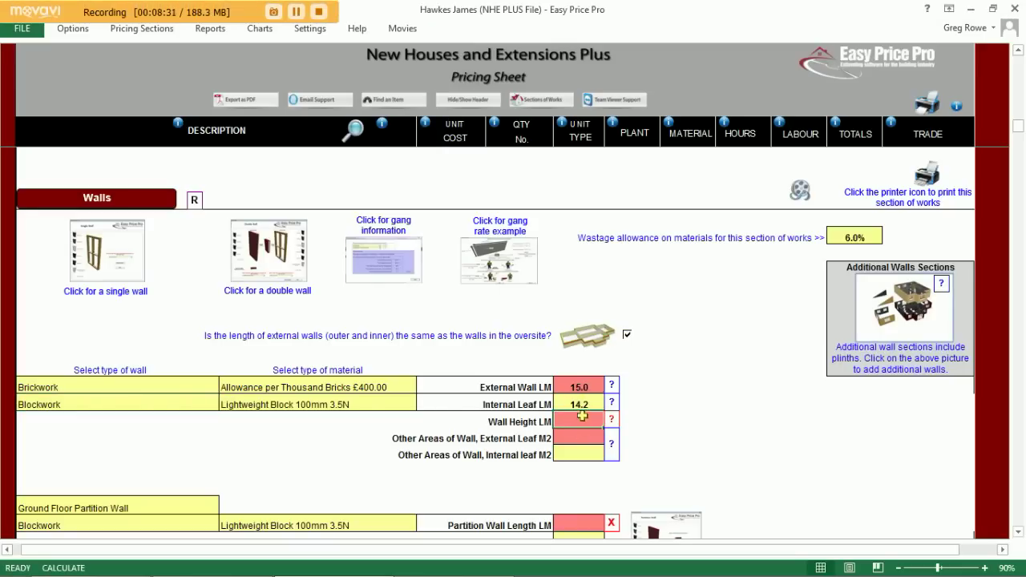
text(2.5)
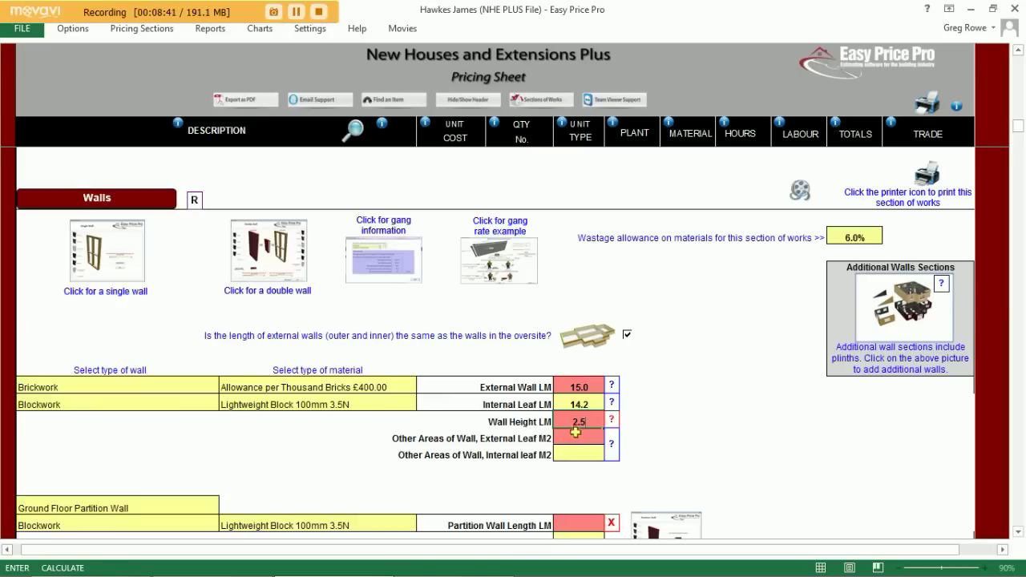
- Open the additional walls sections and title Section 2 "1st Floor Walls"
click(910, 302)
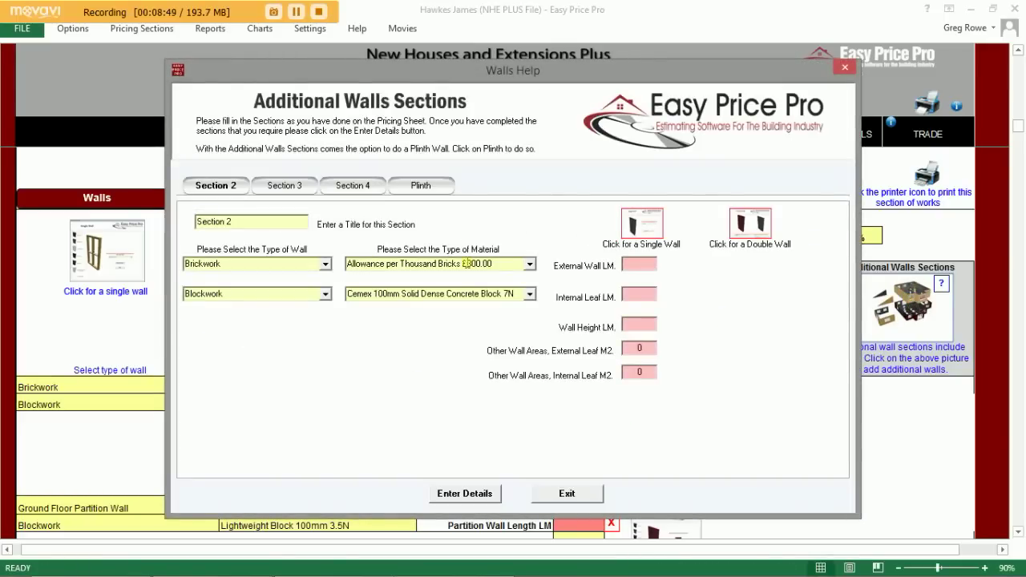
click(237, 223)
key(BackSpace)
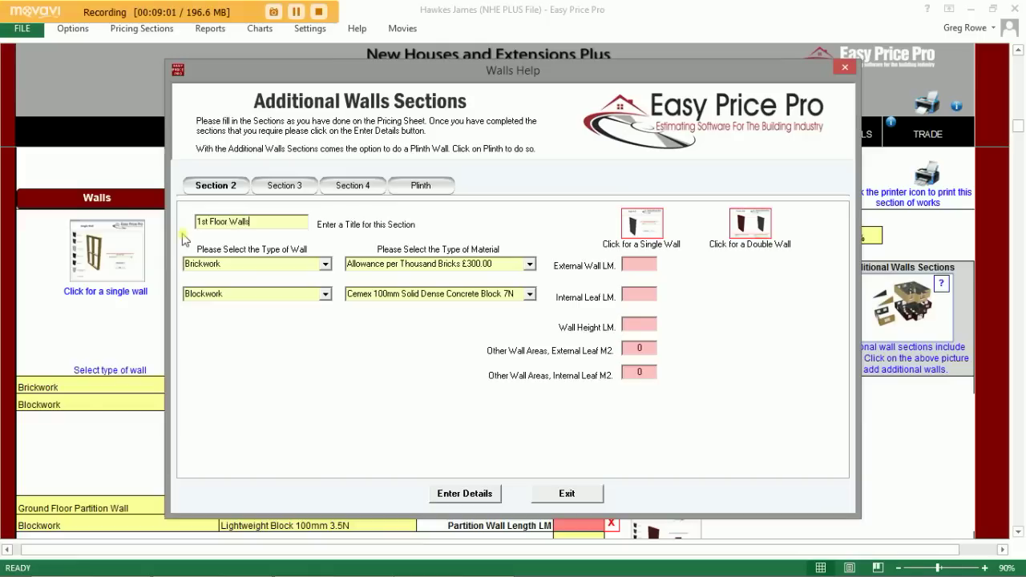
- Set the 1st Floor Walls external leaf to Blockwork with Lightweight Block 100mm 3.5N as its material
click(326, 265)
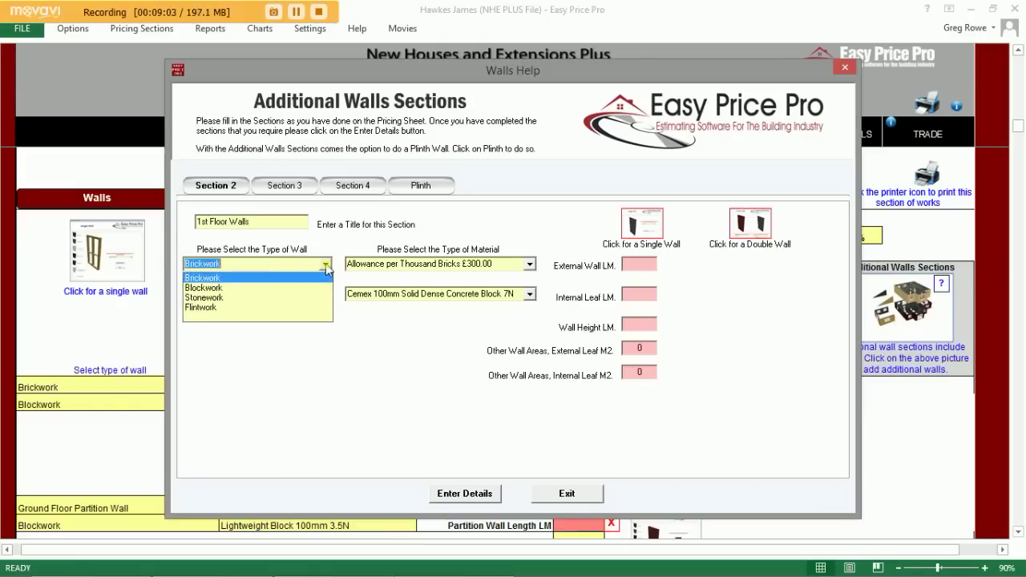
click(309, 278)
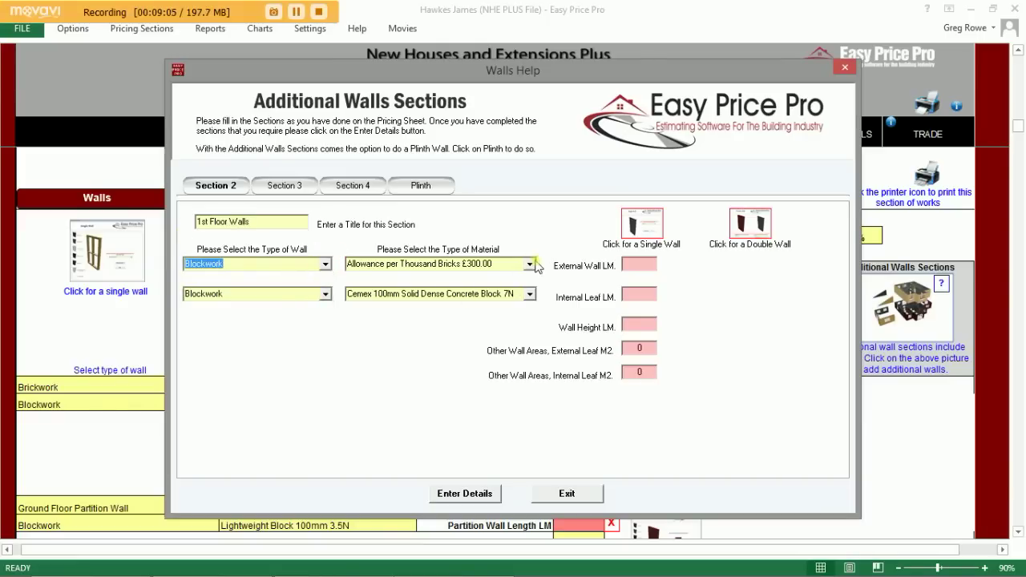
click(529, 264)
drag(532, 283, 534, 314)
click(486, 297)
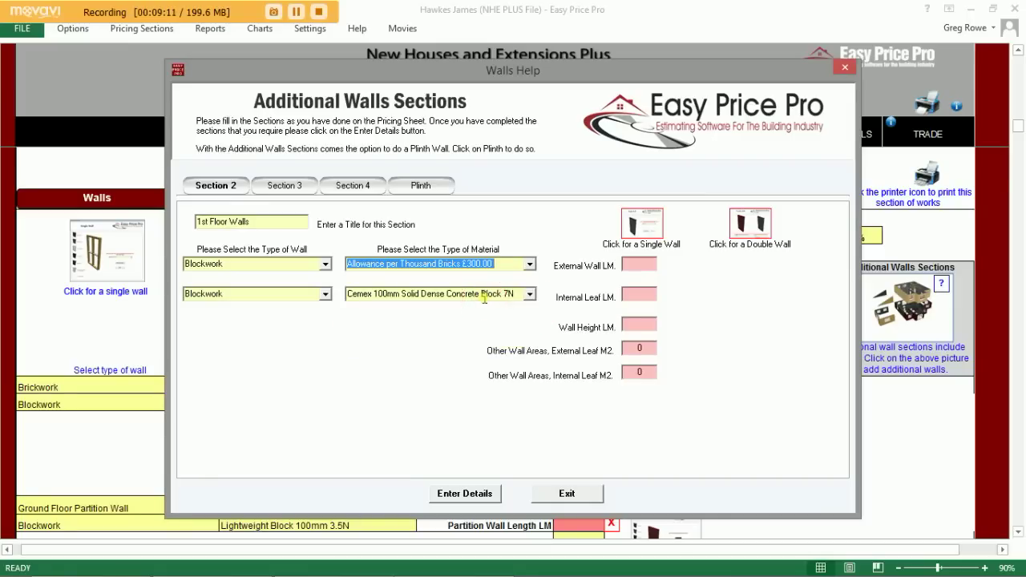
- Change the 1st Floor Walls internal leaf material to Lightweight Block 100mm 3.5N
click(529, 294)
drag(535, 330, 534, 347)
click(500, 356)
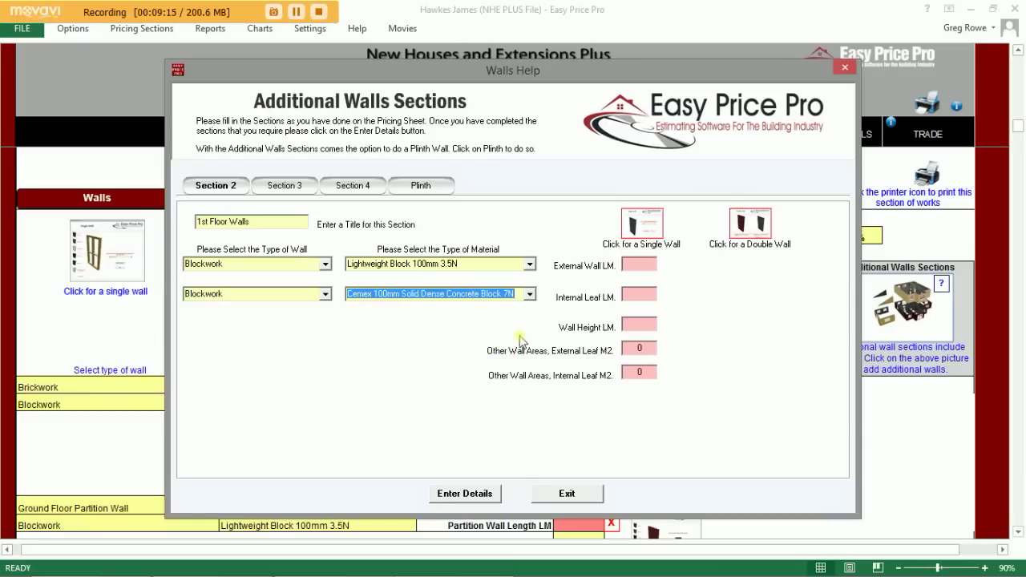
- Set the 1st Floor Walls external length to 15 LM, fill in the internal leaf length and wall height, and enter the section details
click(630, 263)
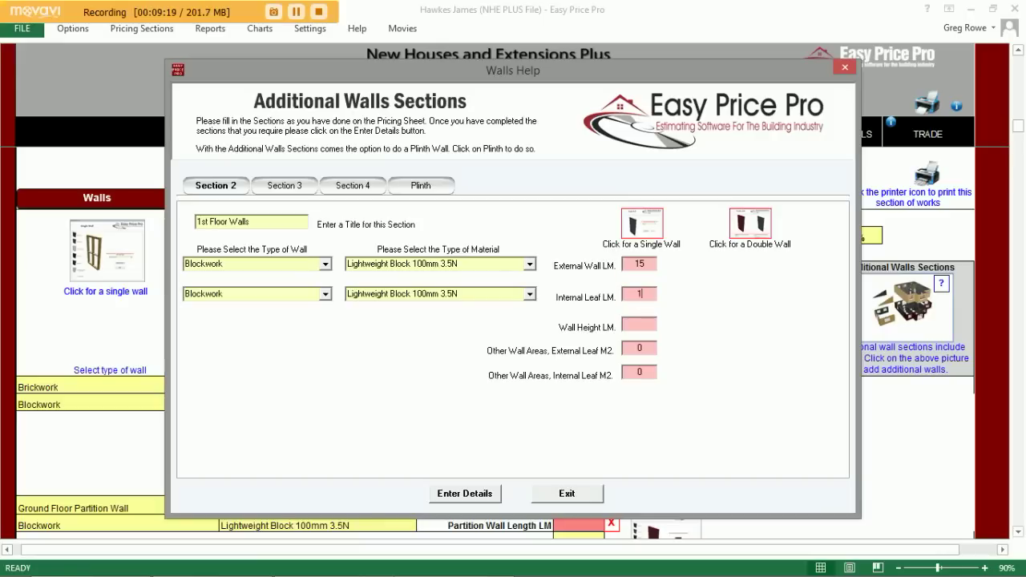
click(649, 326)
click(465, 493)
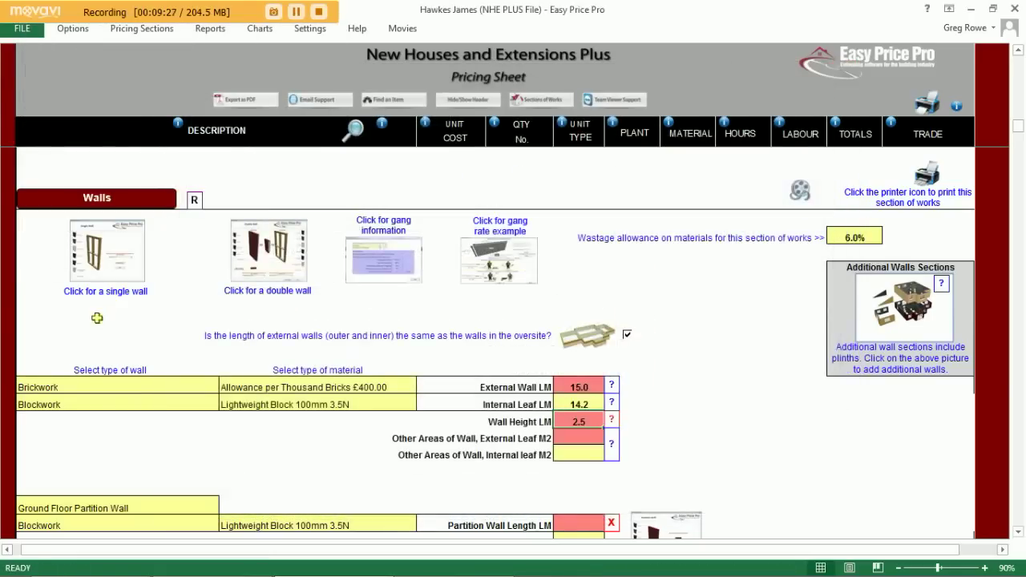
- Review the partition wall, wall structure, DPC and general wall materials rows, including the wall tie spacing diagram
scroll(260, 373, down, 4)
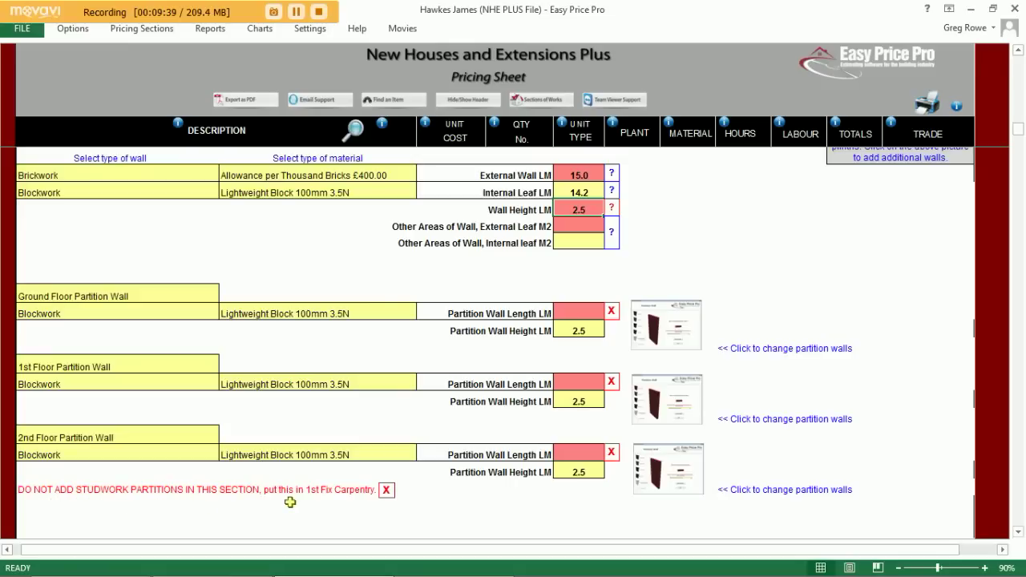
scroll(291, 502, down, 5)
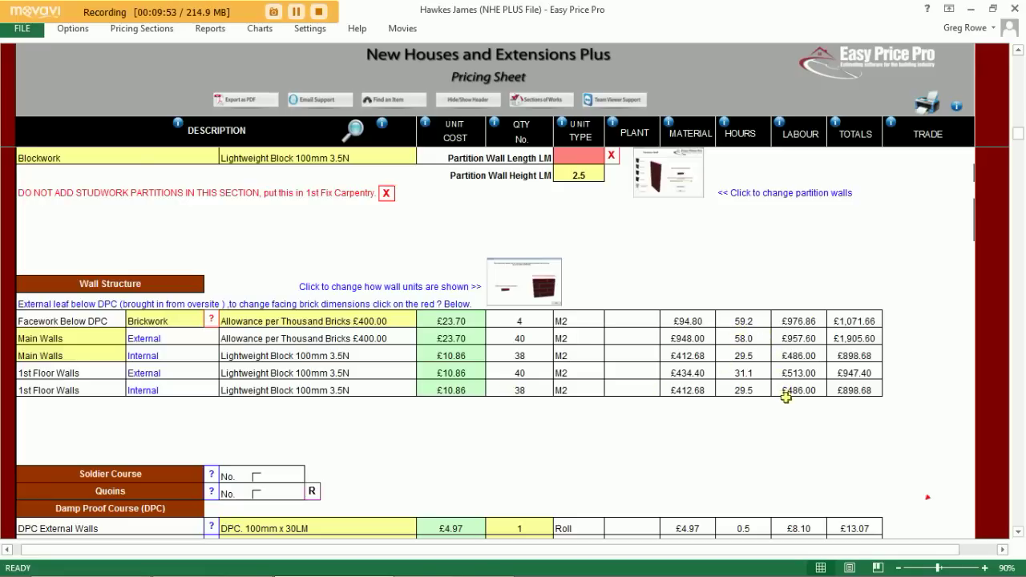
scroll(617, 447, down, 4)
scroll(618, 445, down, 3)
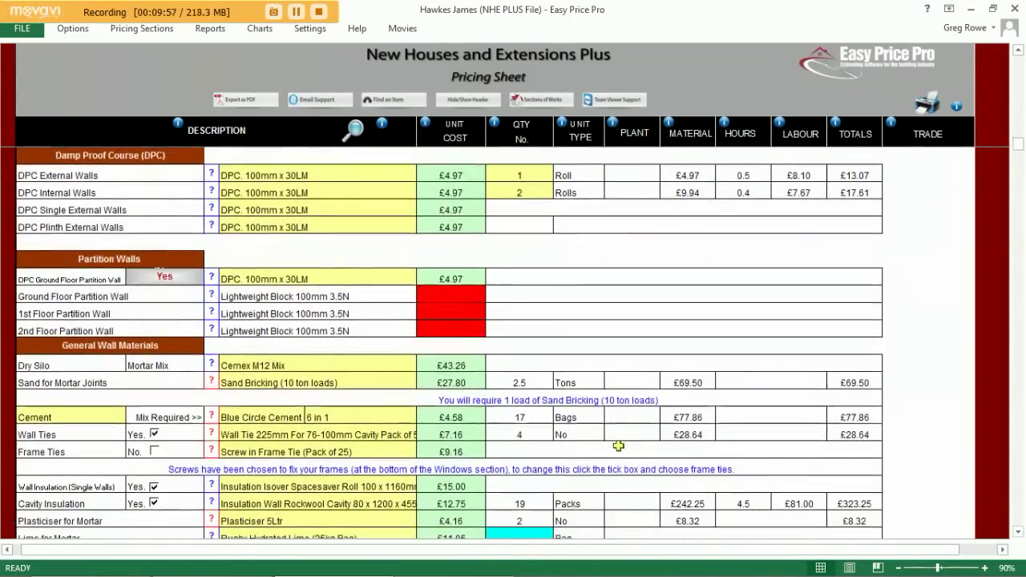
scroll(619, 446, down, 1)
scroll(618, 437, down, 1)
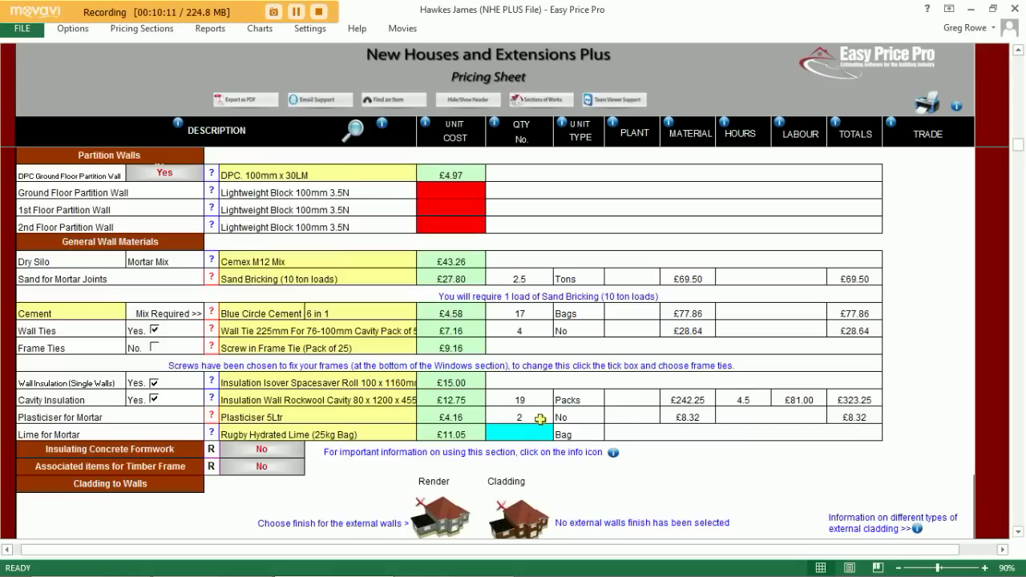
click(211, 329)
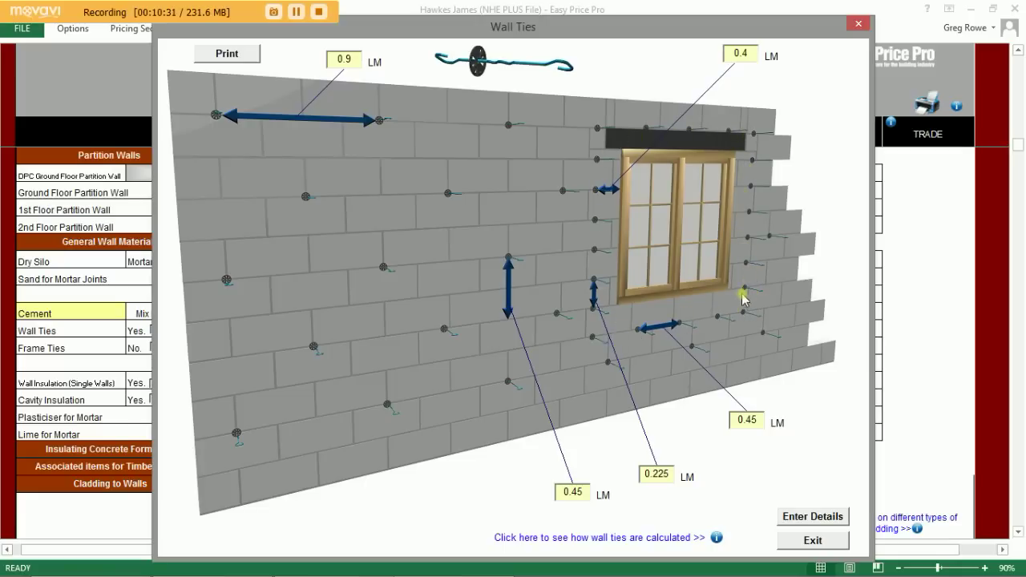
click(834, 545)
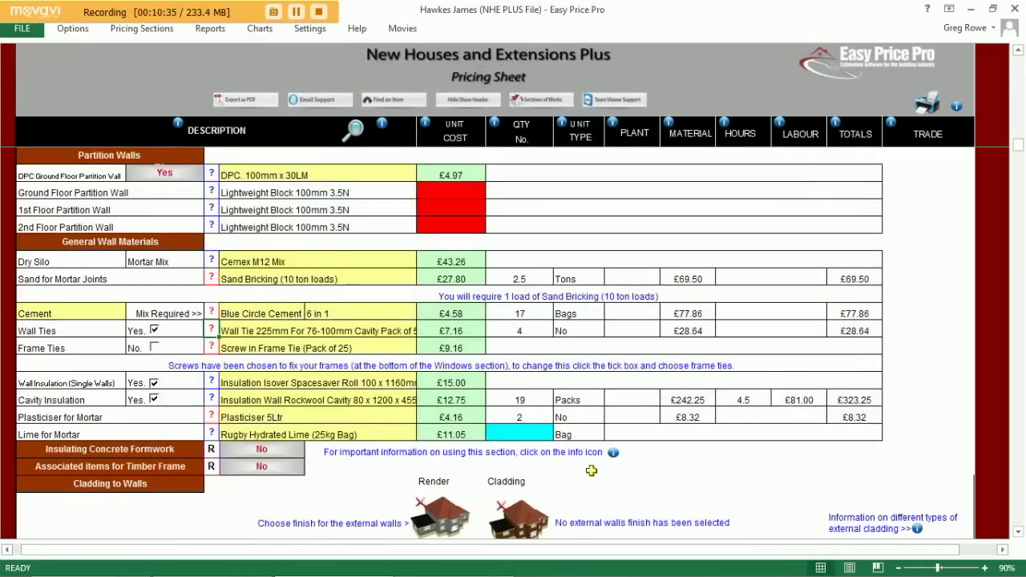
- Browse the alternative cavity insulation materials and keep the Rockwool Cavity selection
scroll(591, 471, down, 1)
click(395, 347)
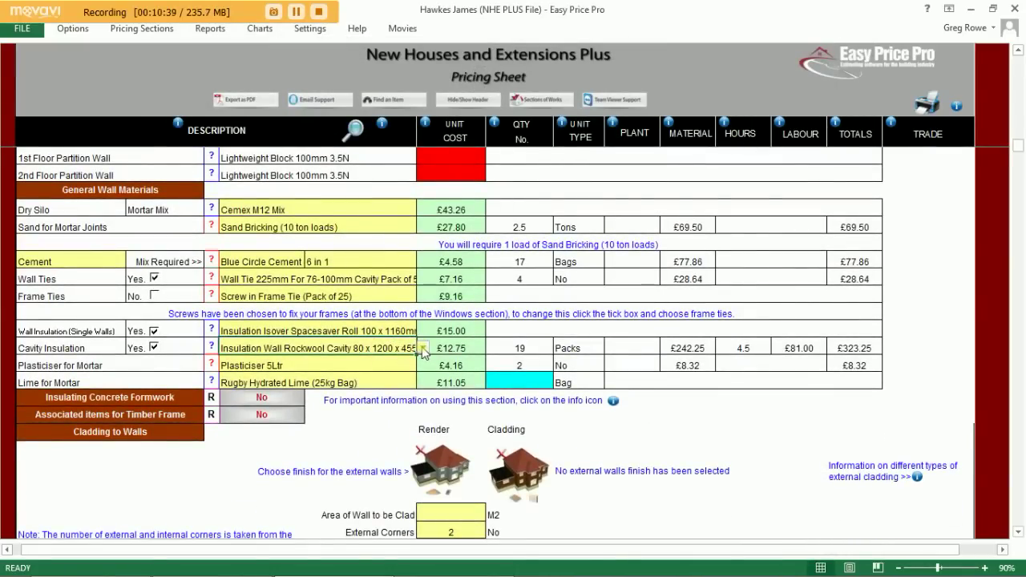
click(422, 348)
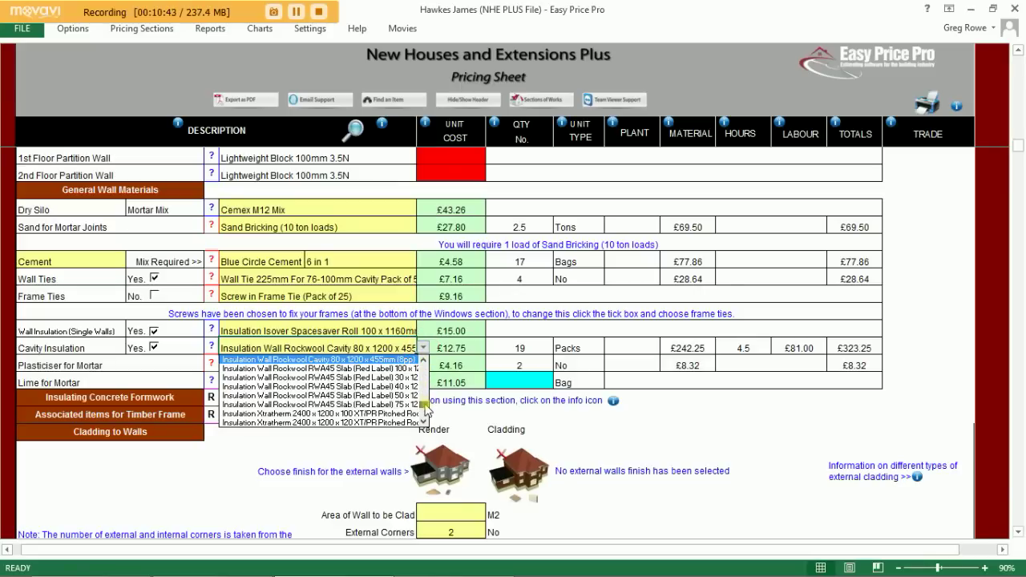
scroll(424, 410, down, 5)
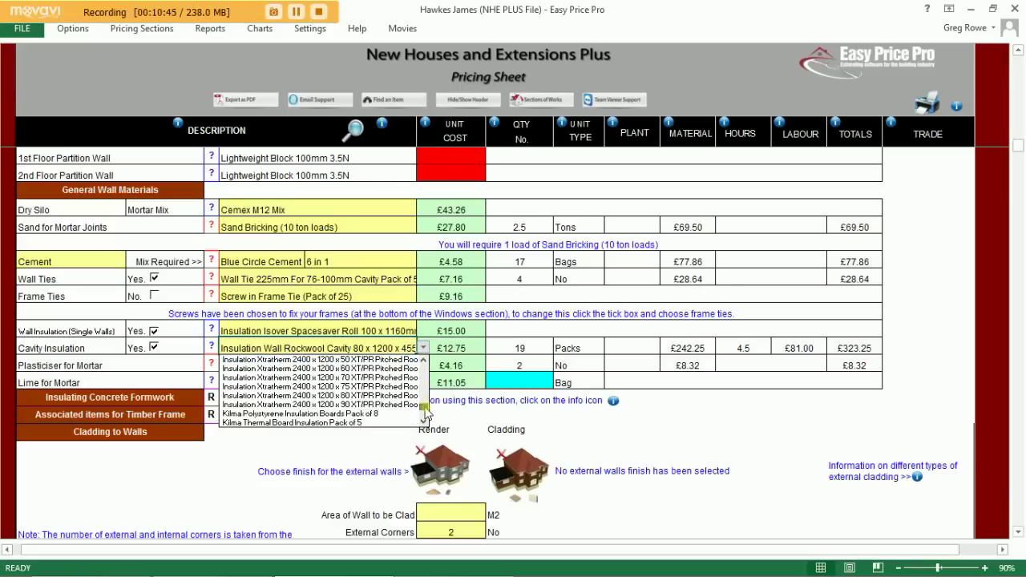
scroll(424, 410, up, 4)
drag(424, 411, 425, 375)
click(456, 408)
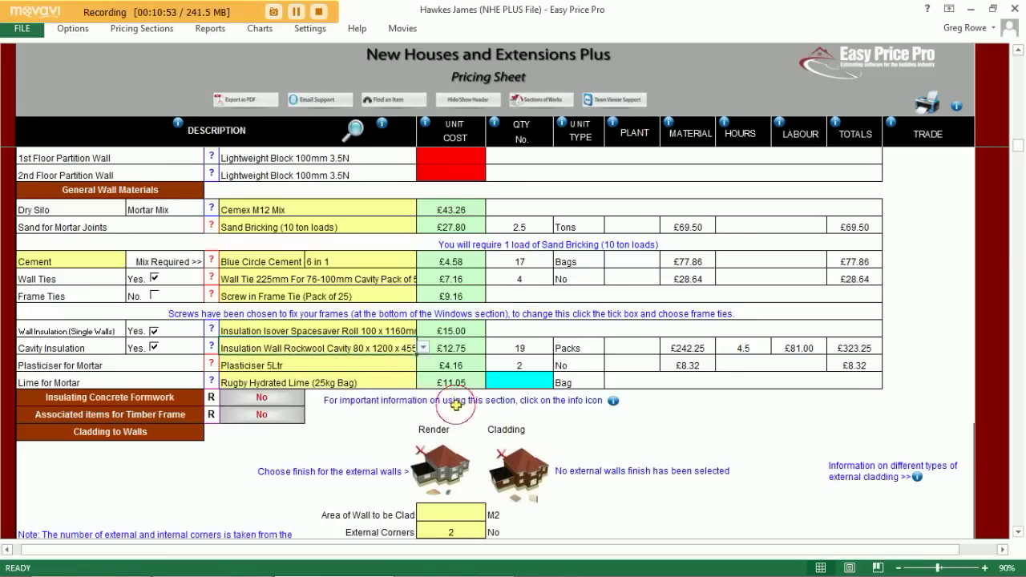
- Choose Render as the external wall finish for the 1st Floor Walls and enter the details
scroll(458, 411, down, 3)
scroll(457, 409, down, 1)
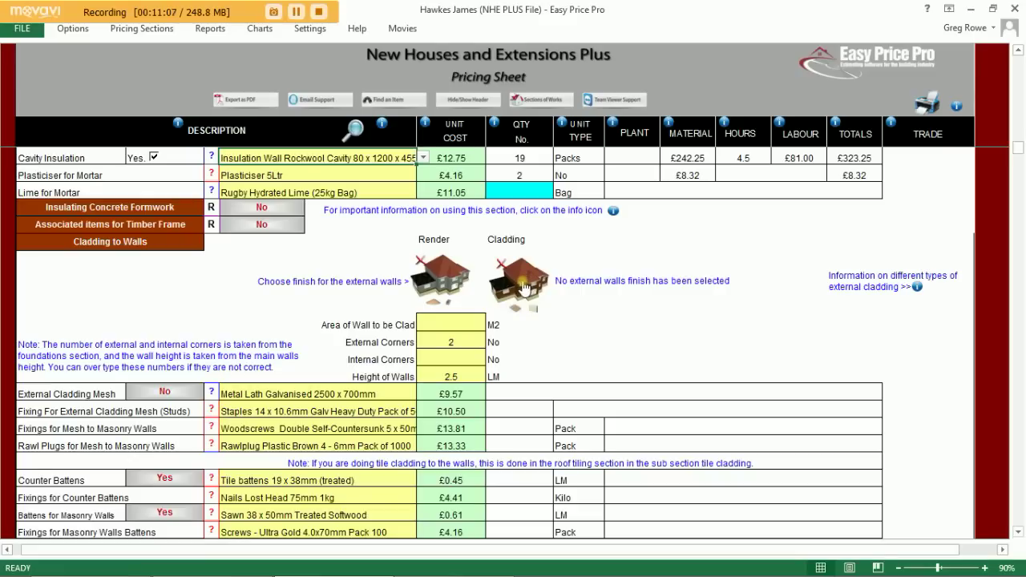
click(454, 284)
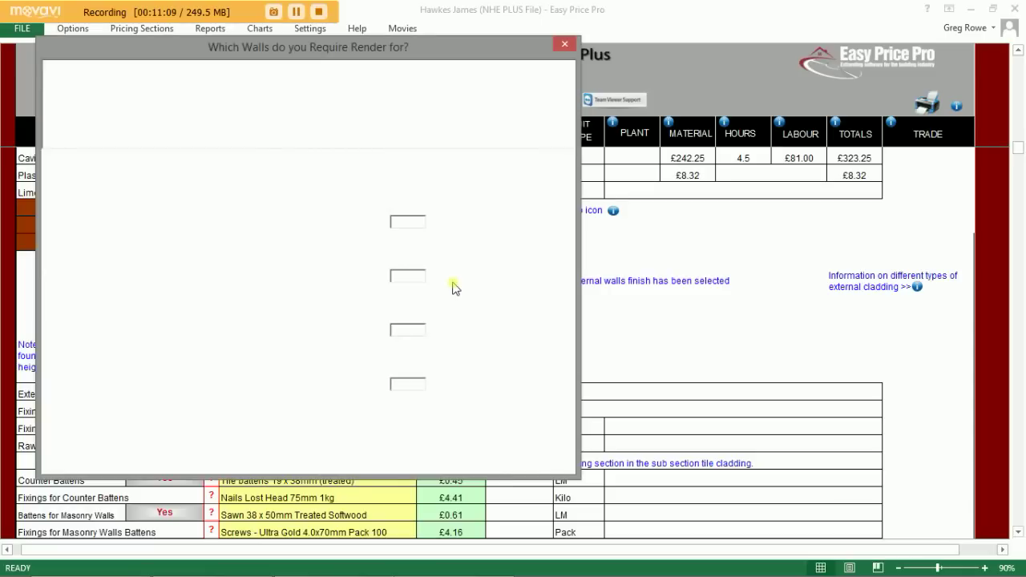
click(173, 275)
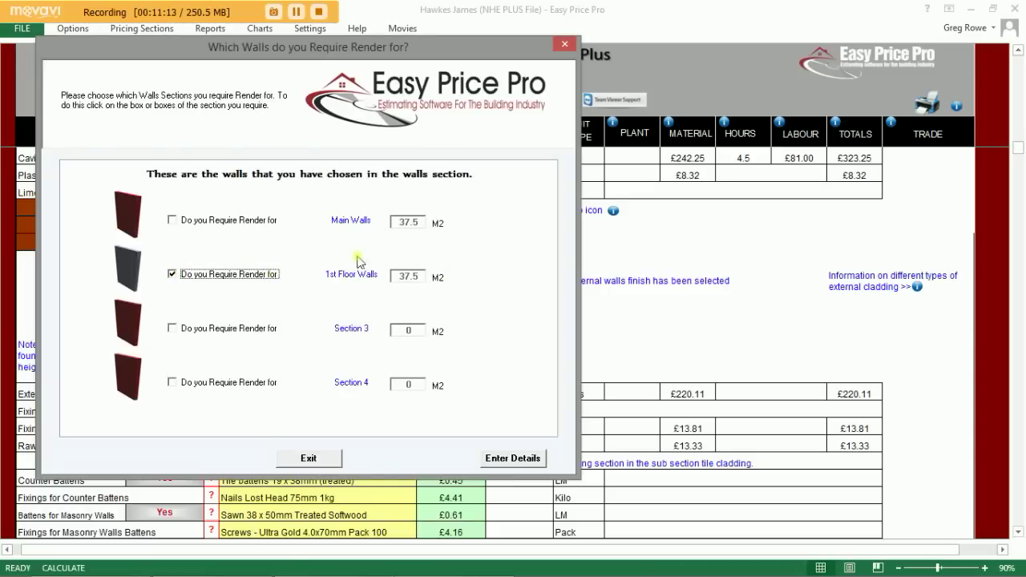
click(520, 458)
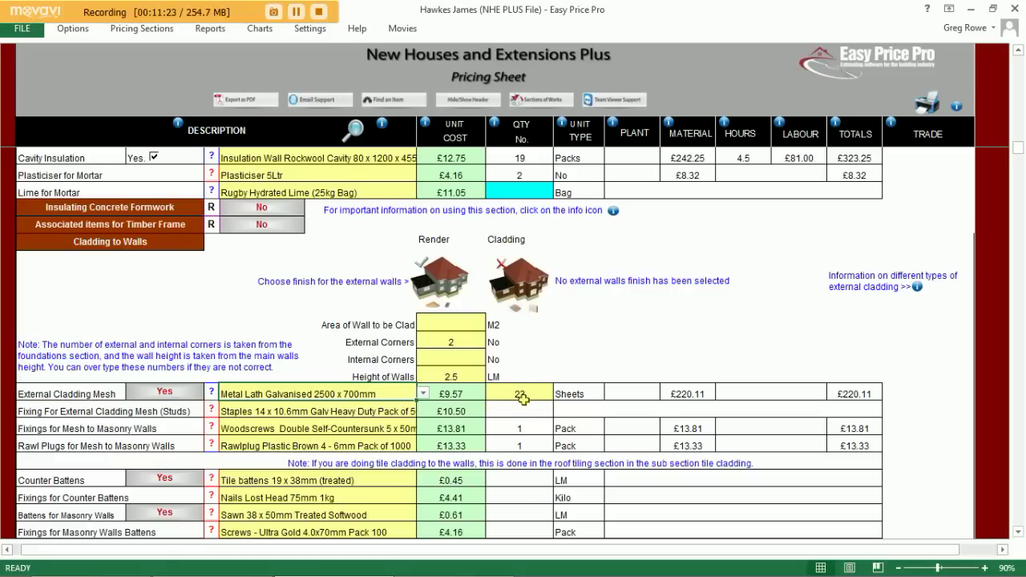
- Review the remaining cladding, corner and additional Walls items, the Walls totals and the Scaffolding section
scroll(523, 399, down, 7)
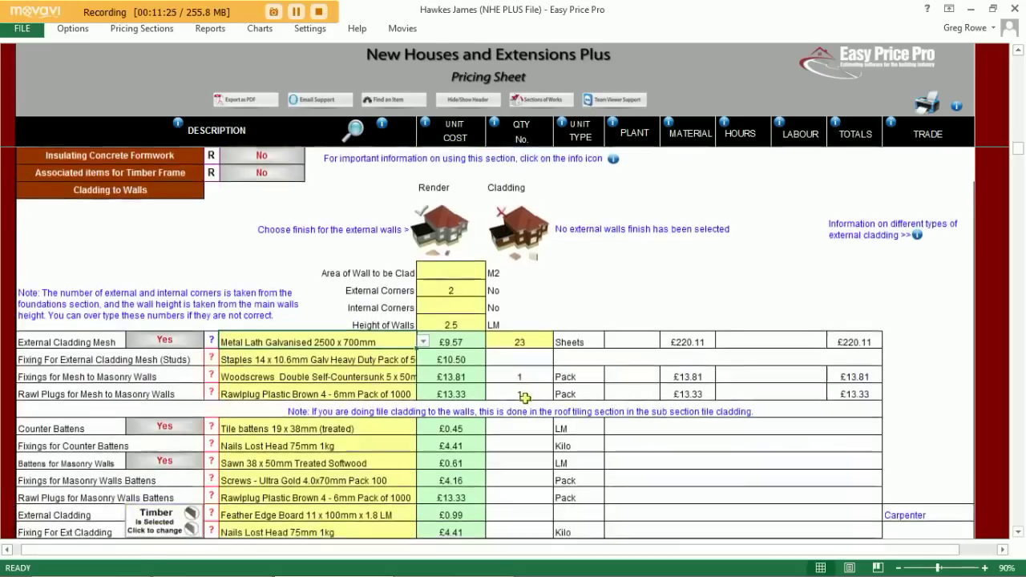
scroll(527, 399, down, 10)
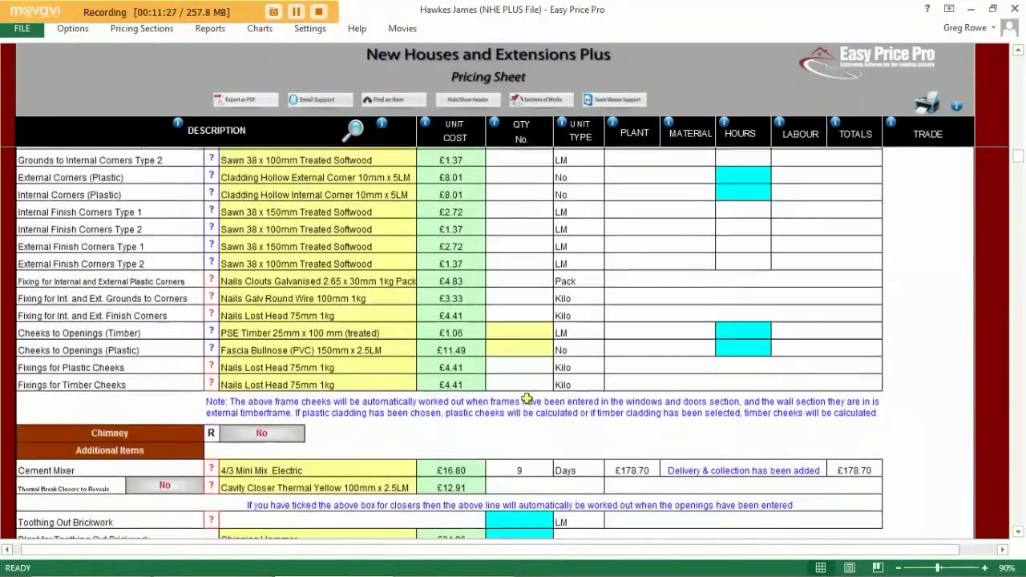
scroll(527, 399, down, 4)
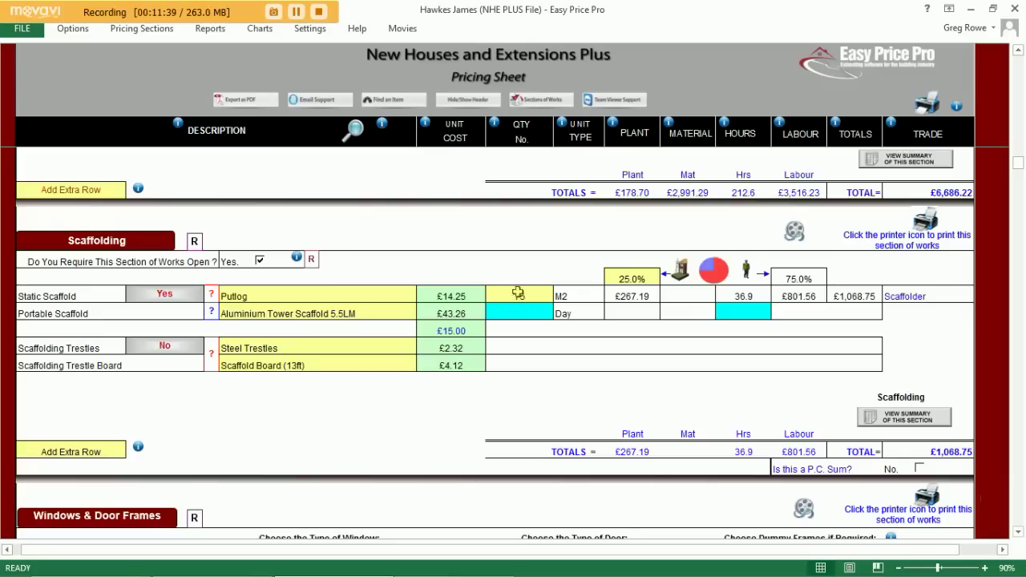
- Browse the window type options in the Windows & Door Frames section and keep Plastic
scroll(537, 365, down, 5)
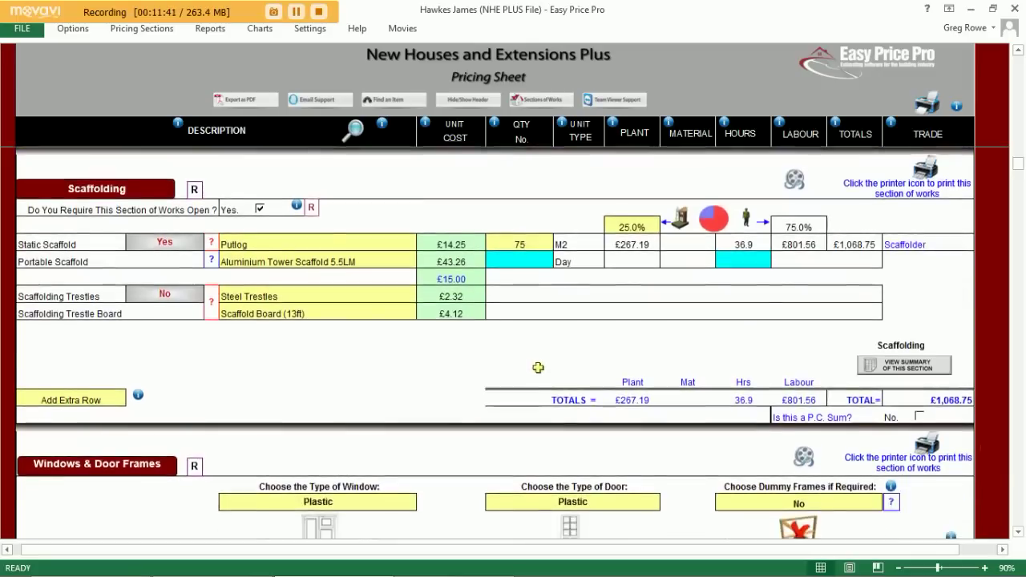
scroll(533, 375, down, 2)
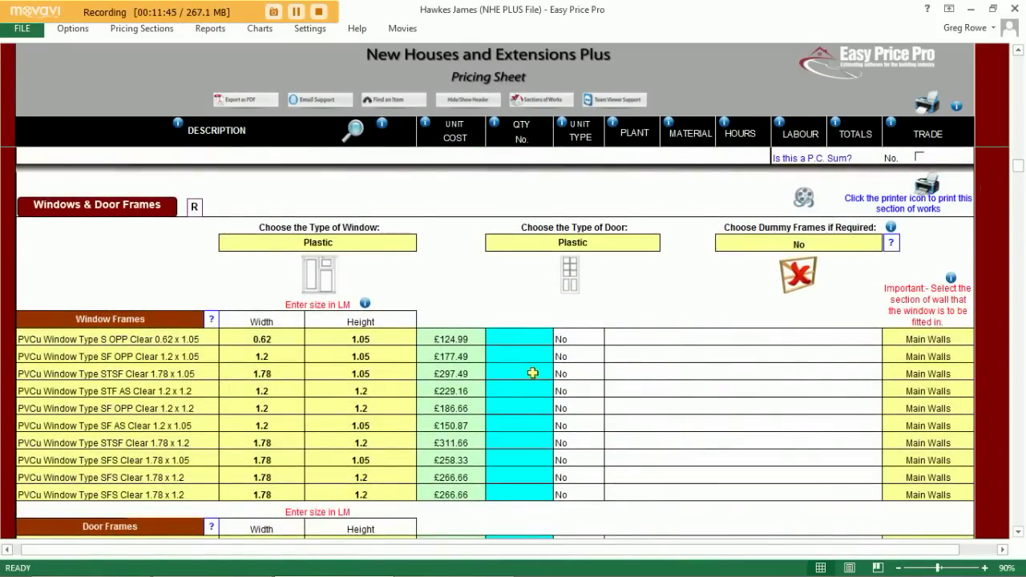
click(391, 249)
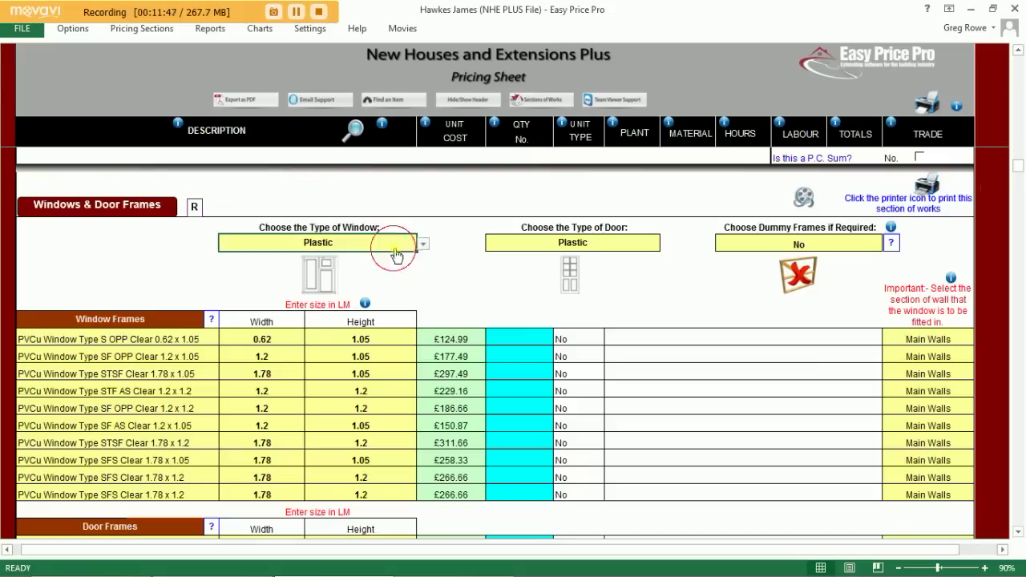
click(423, 246)
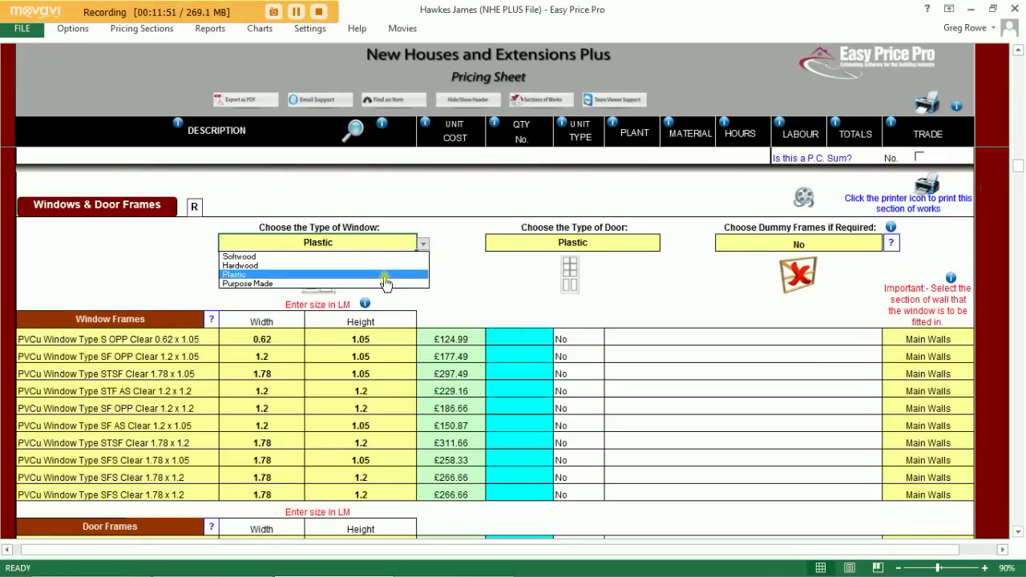
key(Escape)
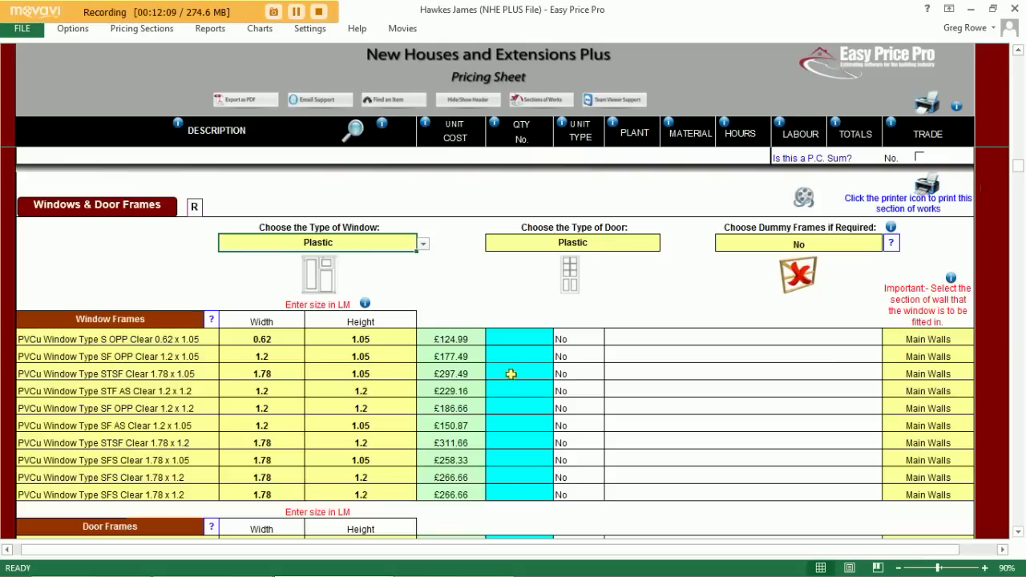
- Enter quantities of 1 PVCu Window Type STSF Clear 1.78 x 1.2 and 3 Type SFS Clear 1.78 x 1.2
click(524, 439)
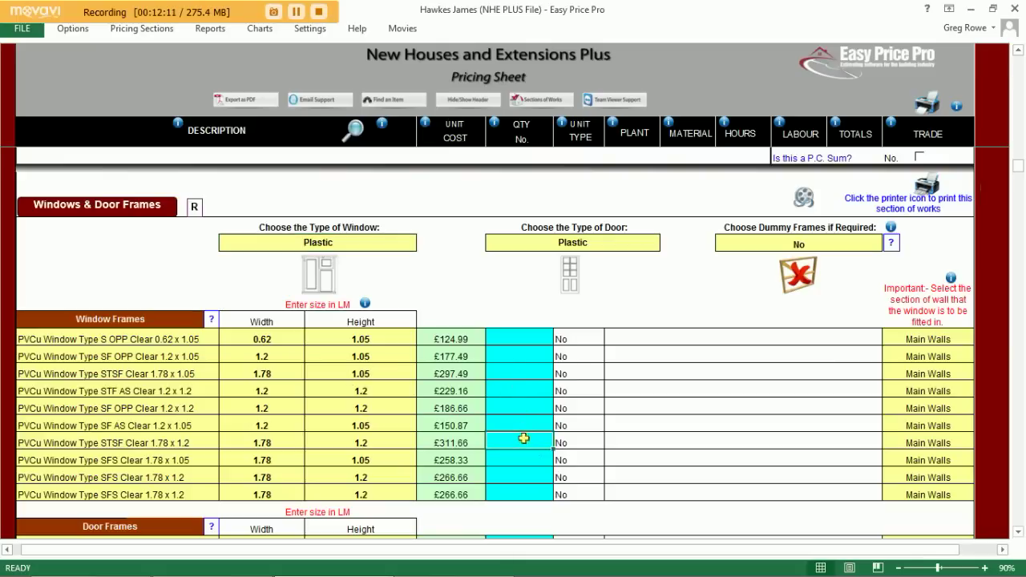
text(1)
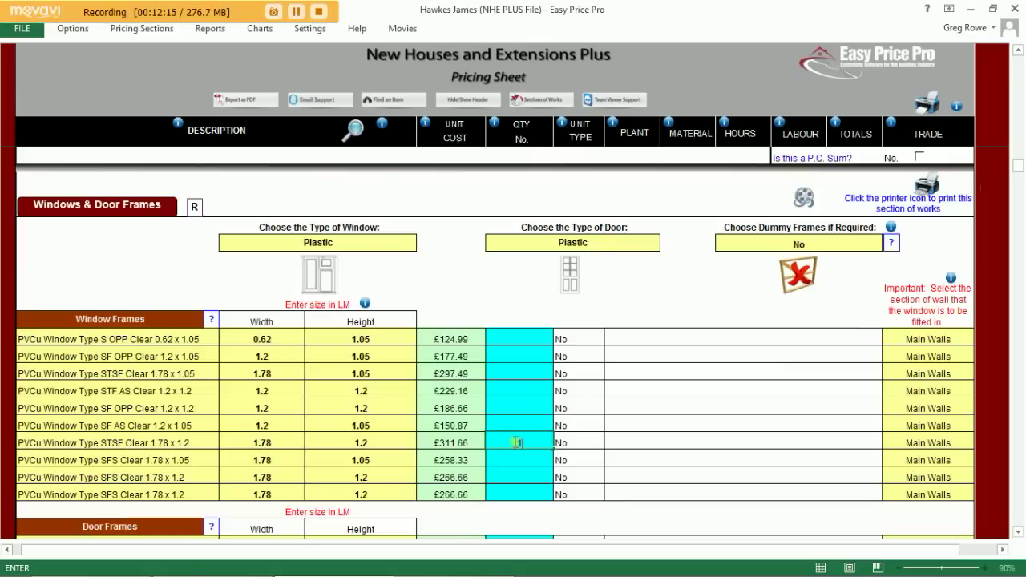
click(520, 476)
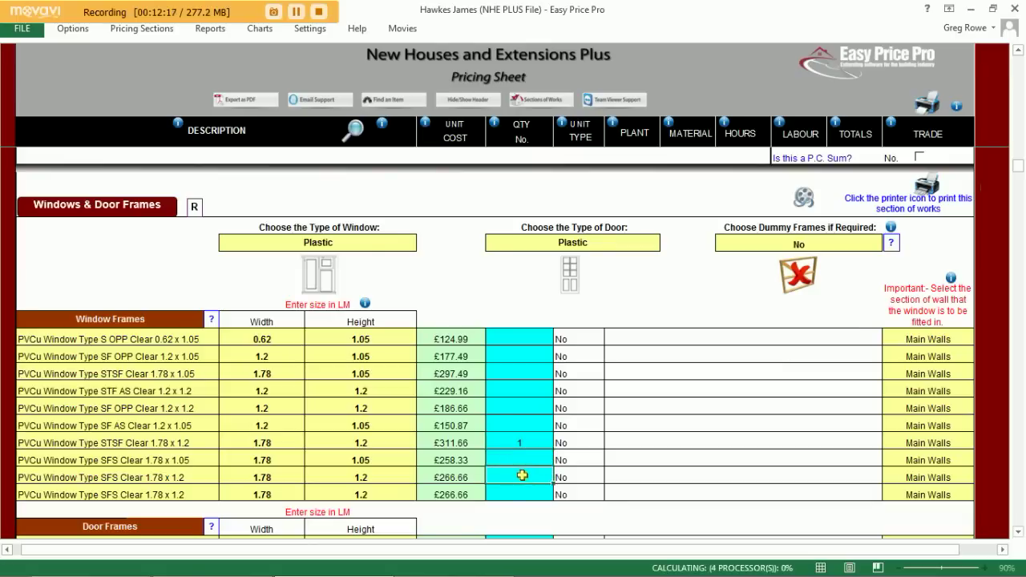
text(3)
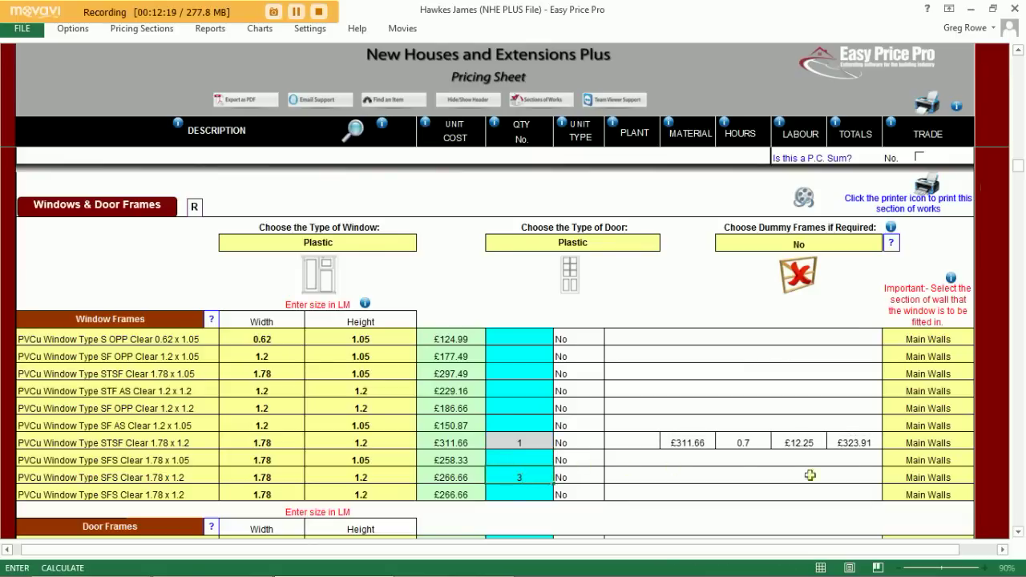
- Assign the three SFS Clear 1.78 x 1.2 windows to the 1st Floor Walls
click(906, 477)
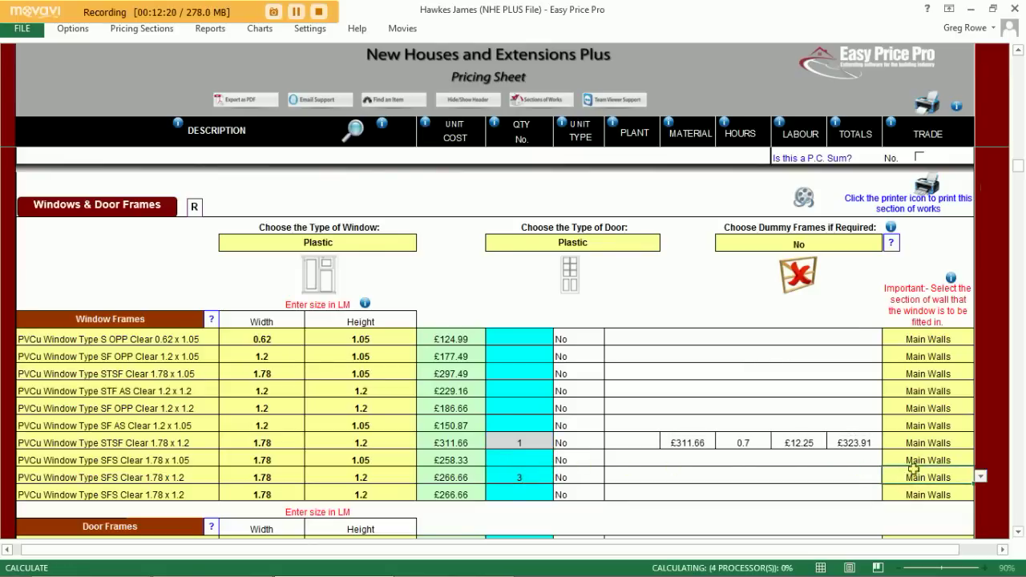
click(980, 476)
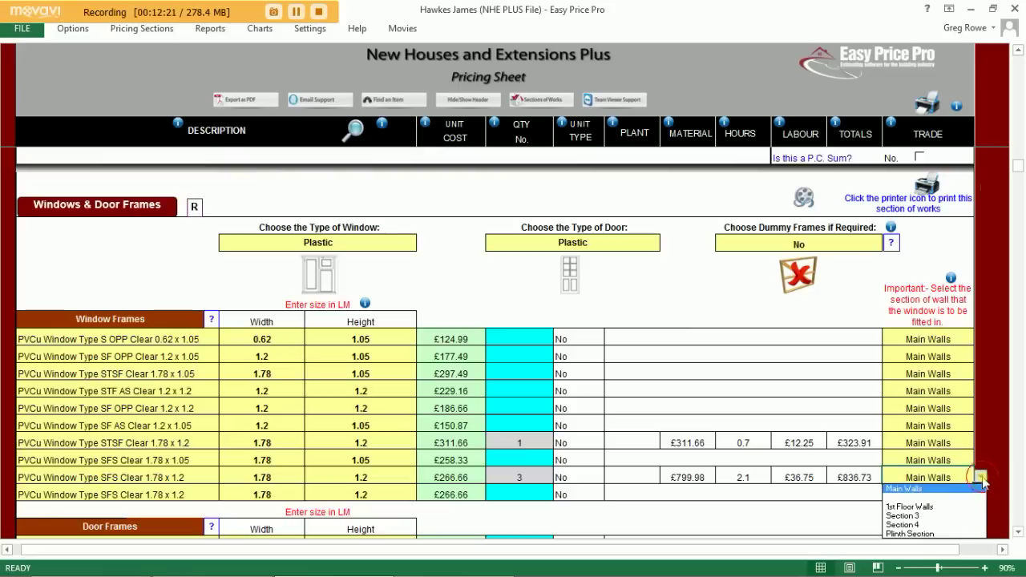
click(943, 508)
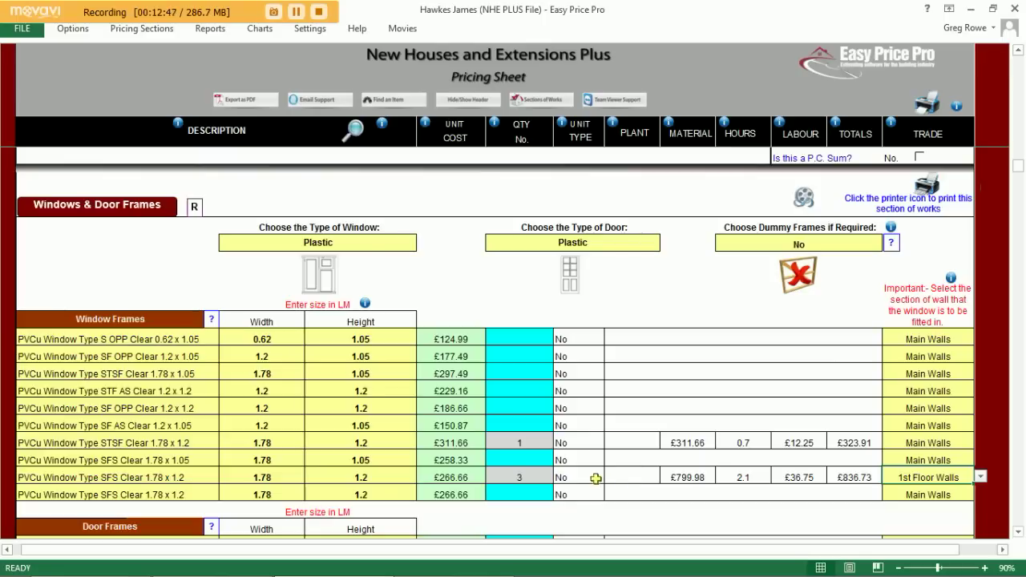
- Enter a quantity of 2 for the Plastic French doorframe 1.8 x 2.1
scroll(579, 478, down, 2)
scroll(577, 478, down, 4)
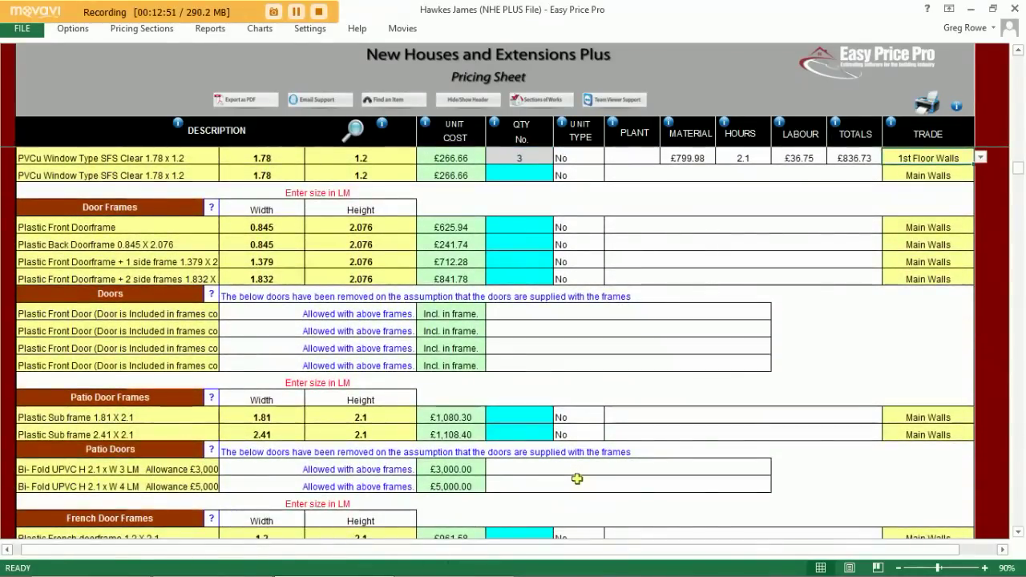
scroll(577, 479, down, 2)
scroll(577, 478, down, 1)
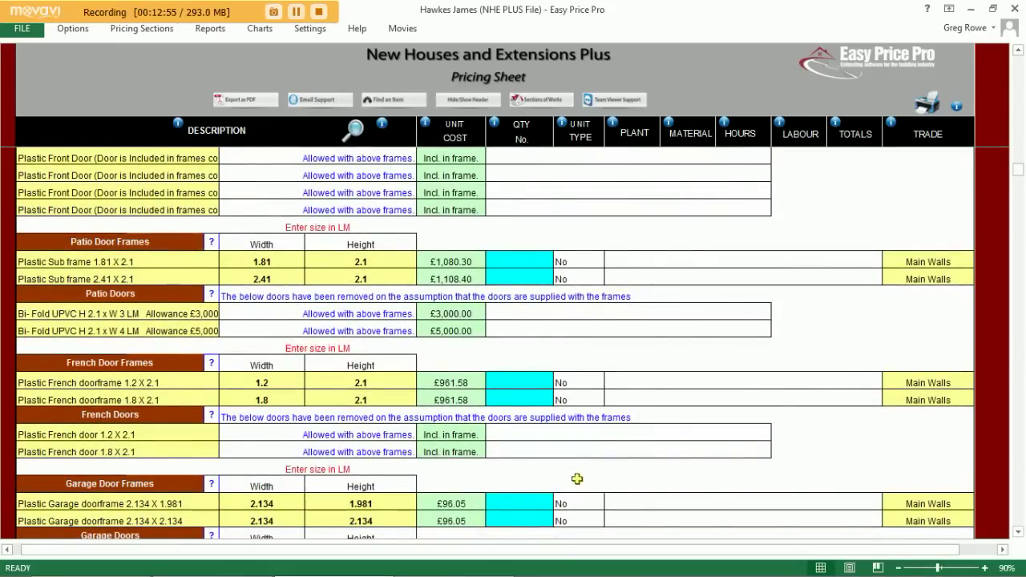
click(540, 399)
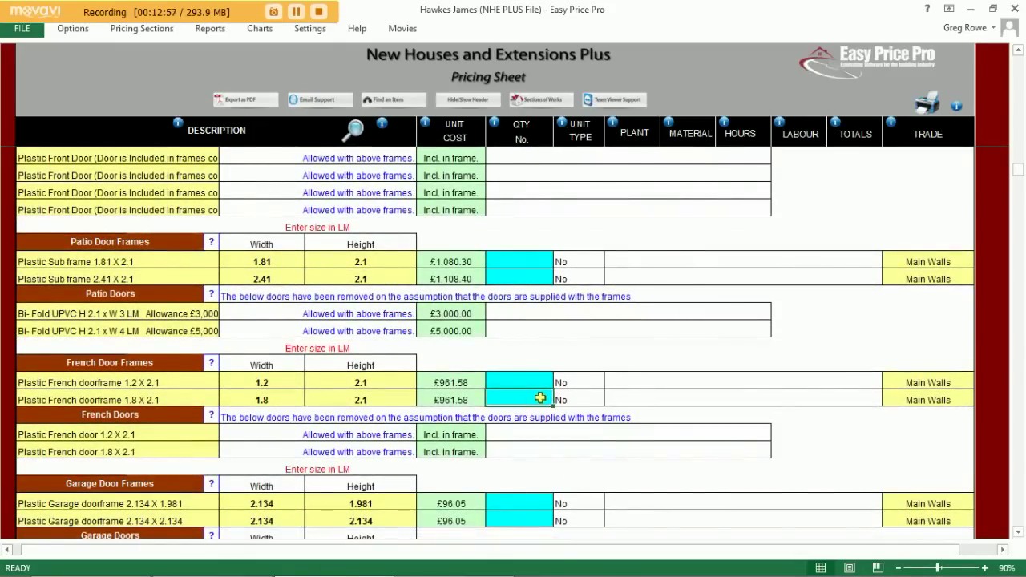
text(2)
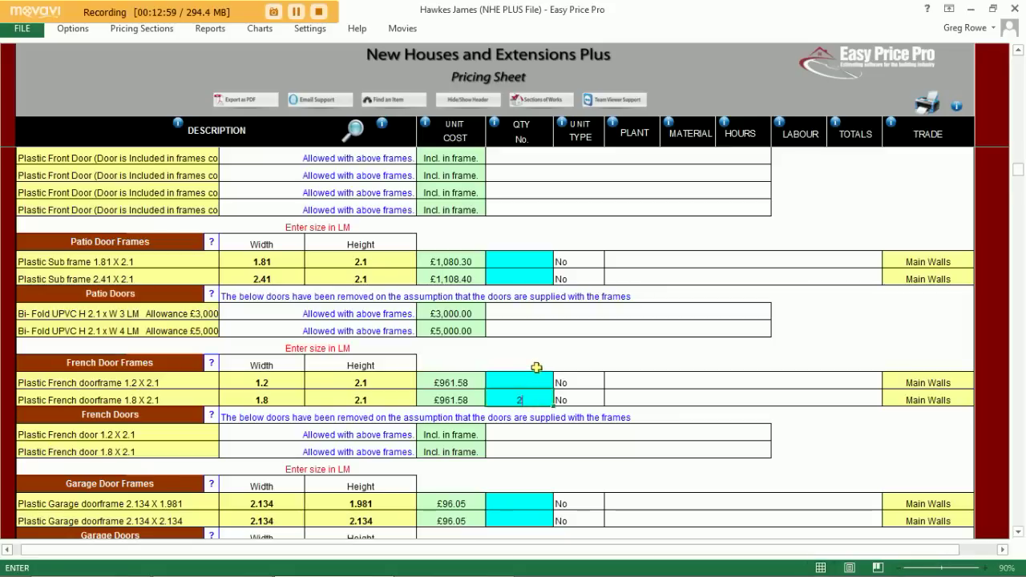
click(531, 363)
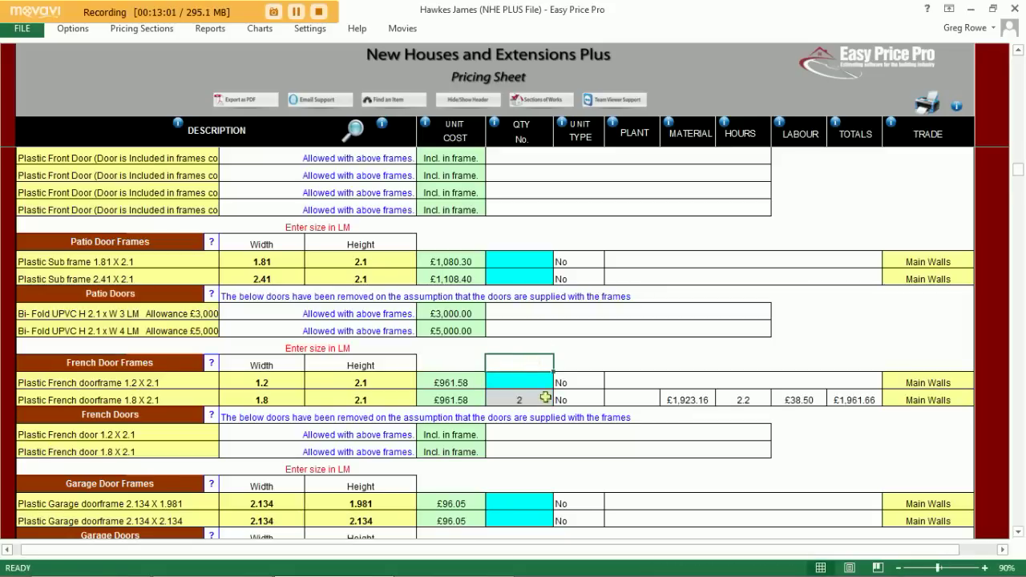
- Review the remaining frames, fixings and totals, the Glazing section and the cavity wall lintel list
scroll(534, 408, down, 2)
scroll(534, 408, down, 3)
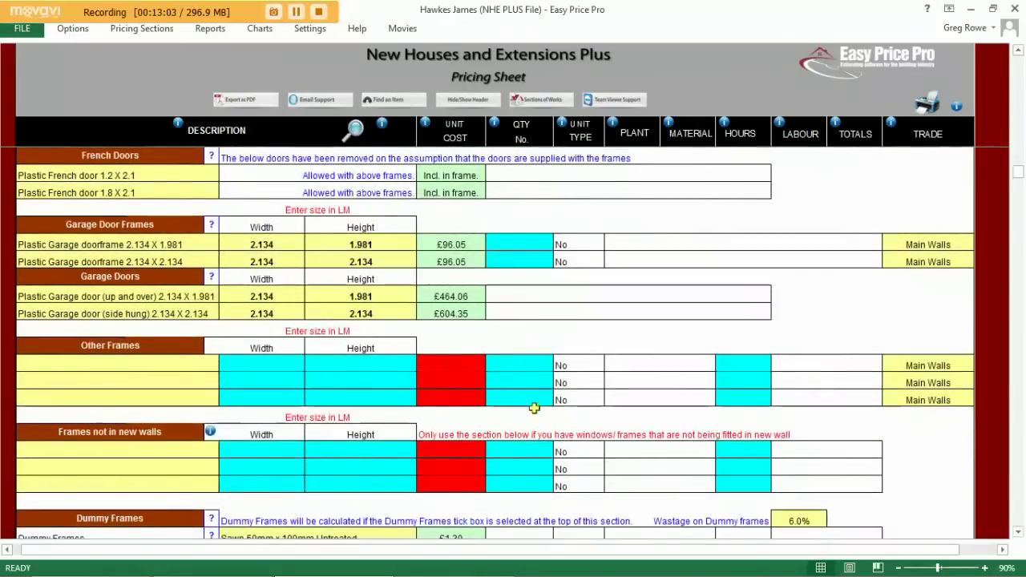
scroll(542, 409, down, 10)
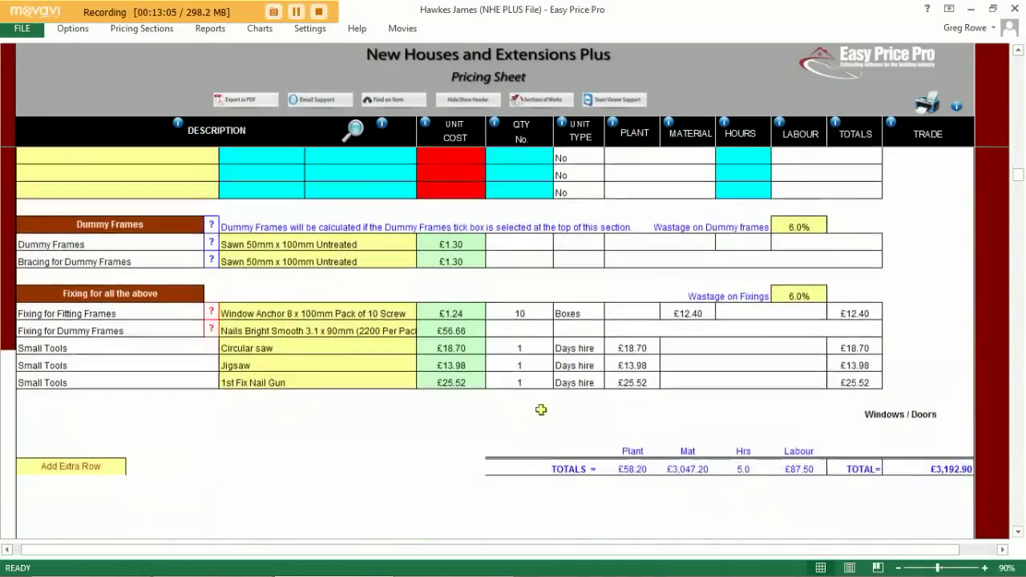
scroll(540, 409, down, 3)
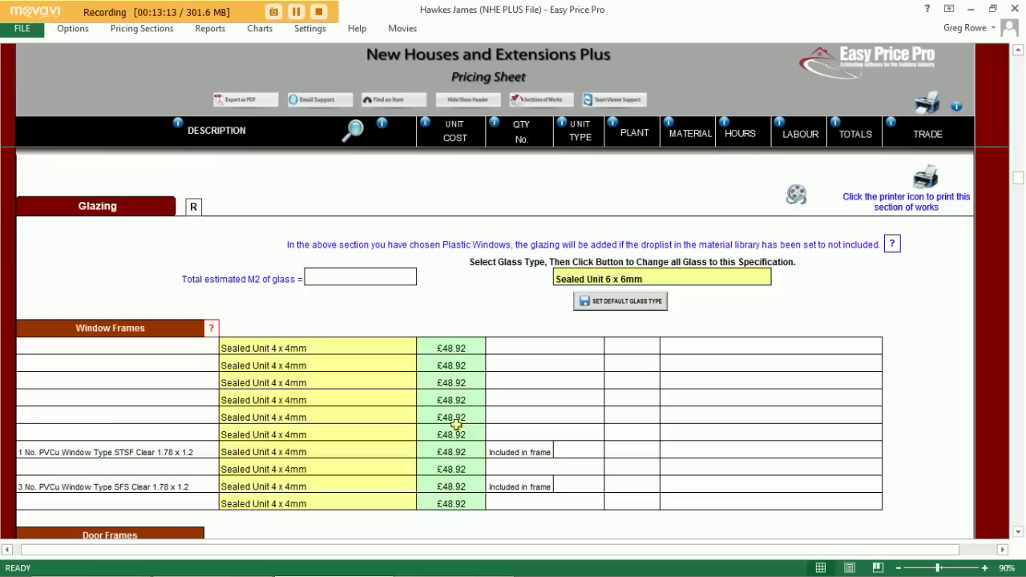
scroll(472, 428, down, 8)
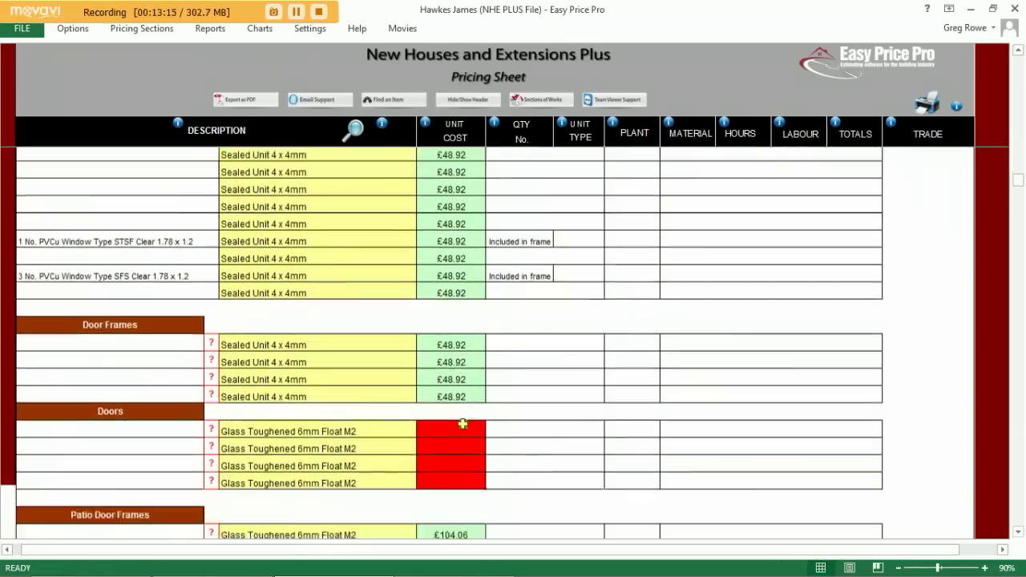
scroll(462, 422, down, 12)
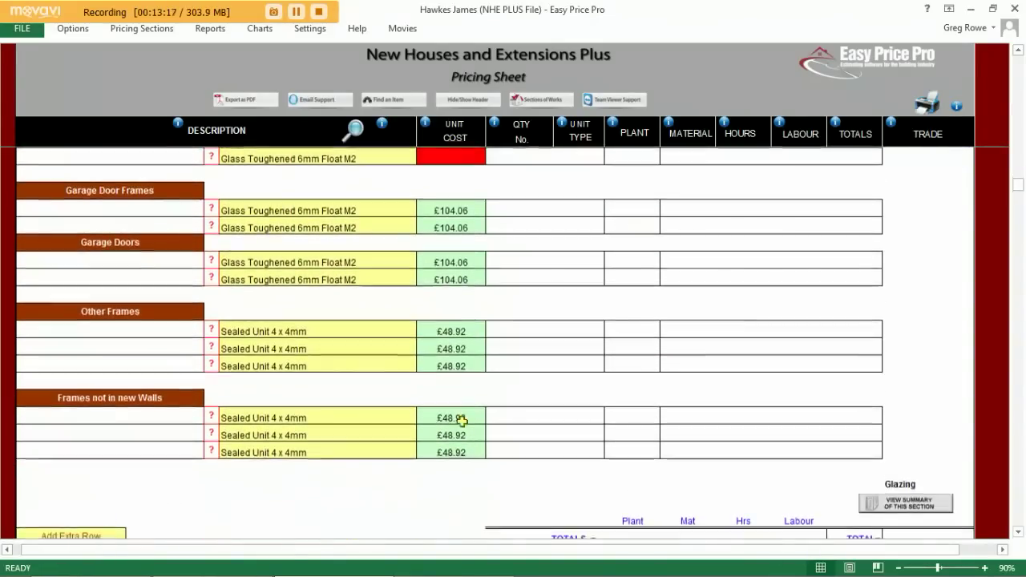
scroll(461, 422, down, 1)
scroll(461, 421, up, 3)
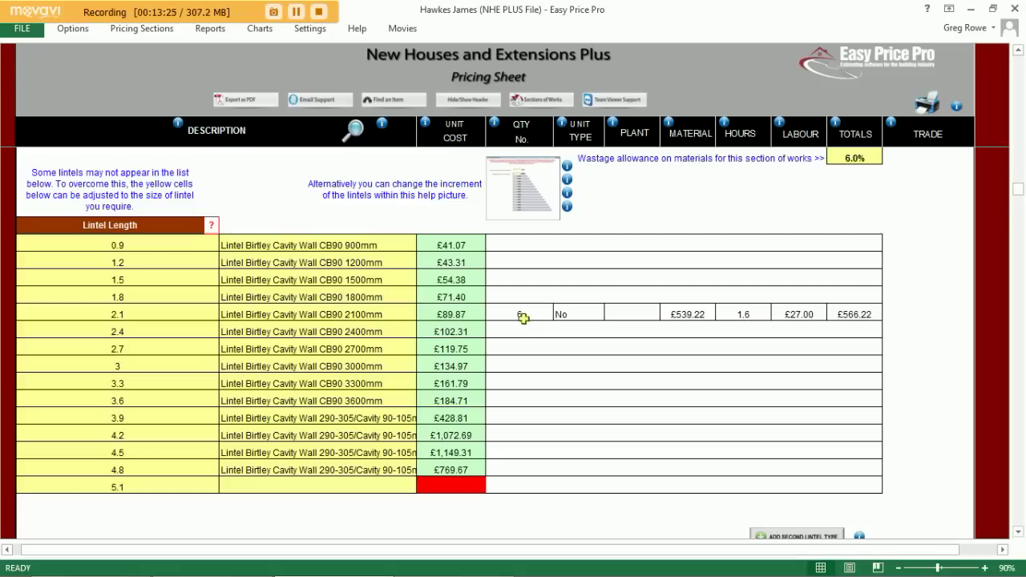
- Browse the alternative lintels for the 2.1 length and keep Lintel Birtley Cavity Wall CB90 2100mm
click(399, 315)
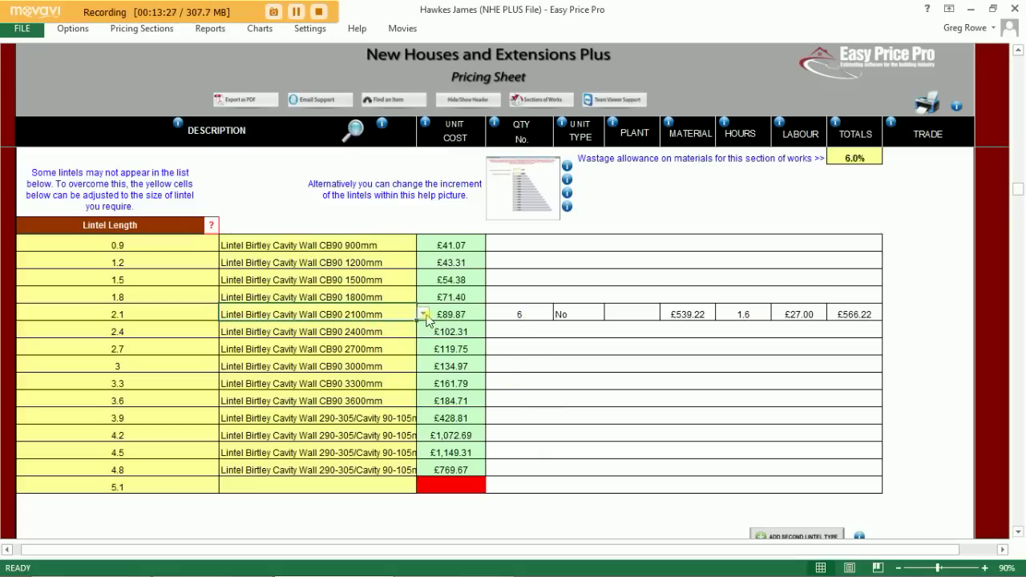
click(424, 314)
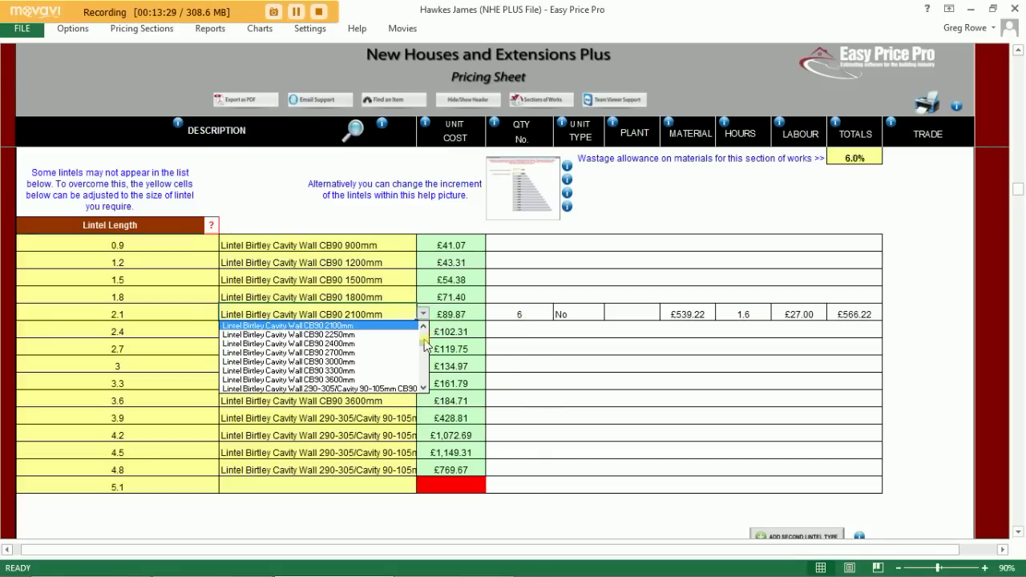
drag(424, 346, 425, 358)
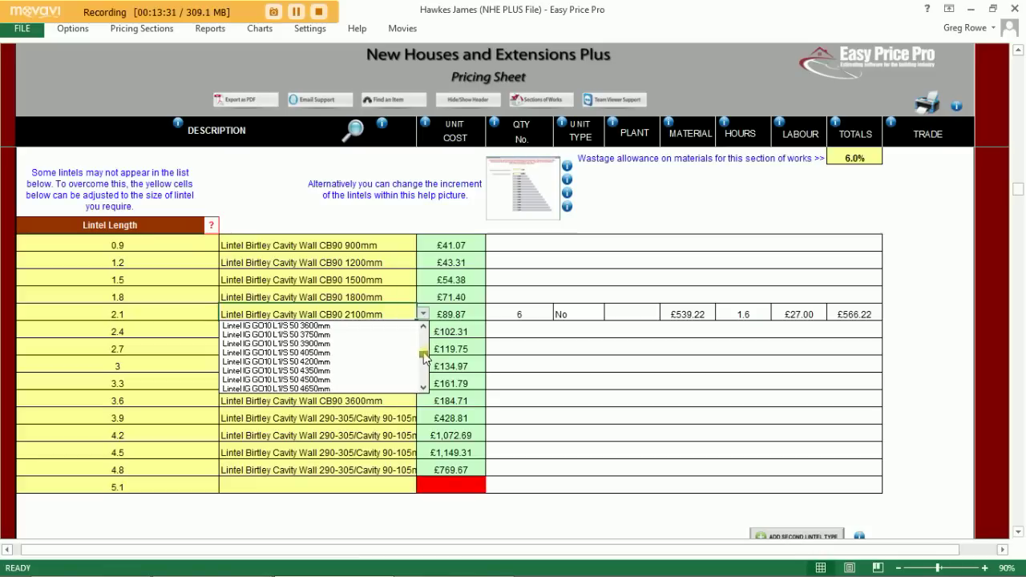
click(433, 222)
- Set the first Steel Universal Beam row to Universal Beam 254mm x 102mm x 22kg with a quantity of 5.1 LM
scroll(474, 338, down, 7)
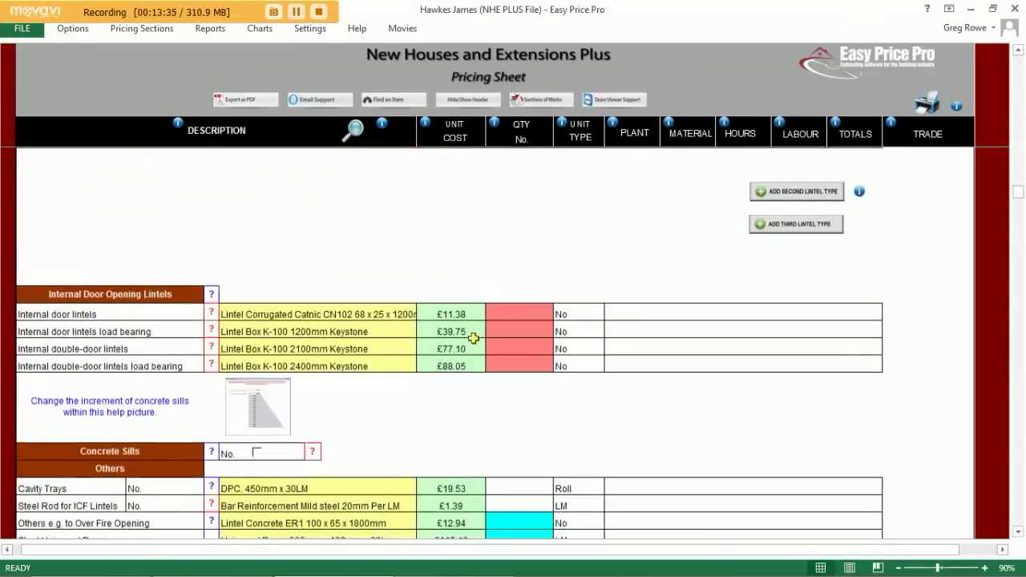
scroll(474, 337, down, 4)
scroll(474, 338, down, 2)
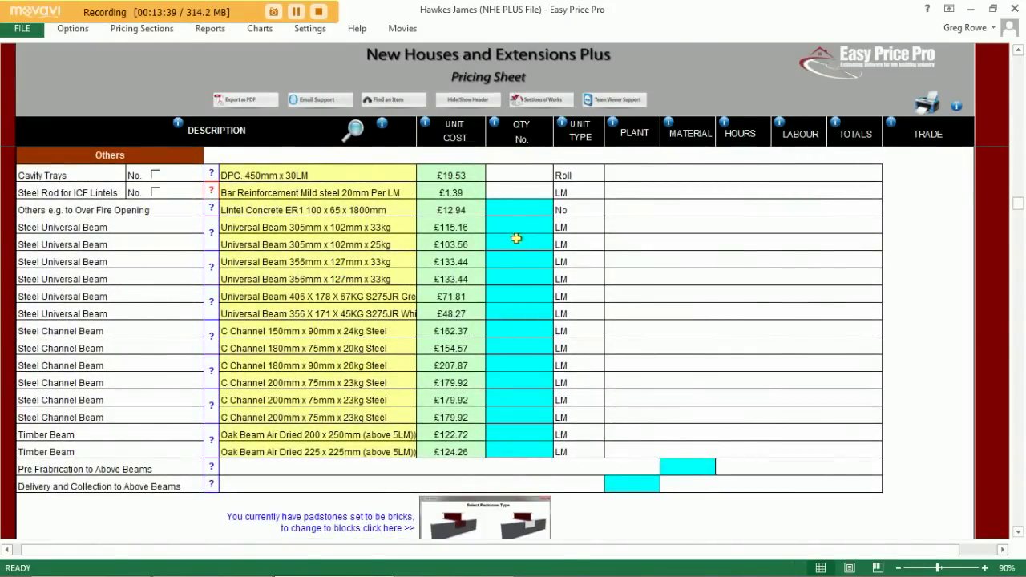
click(385, 228)
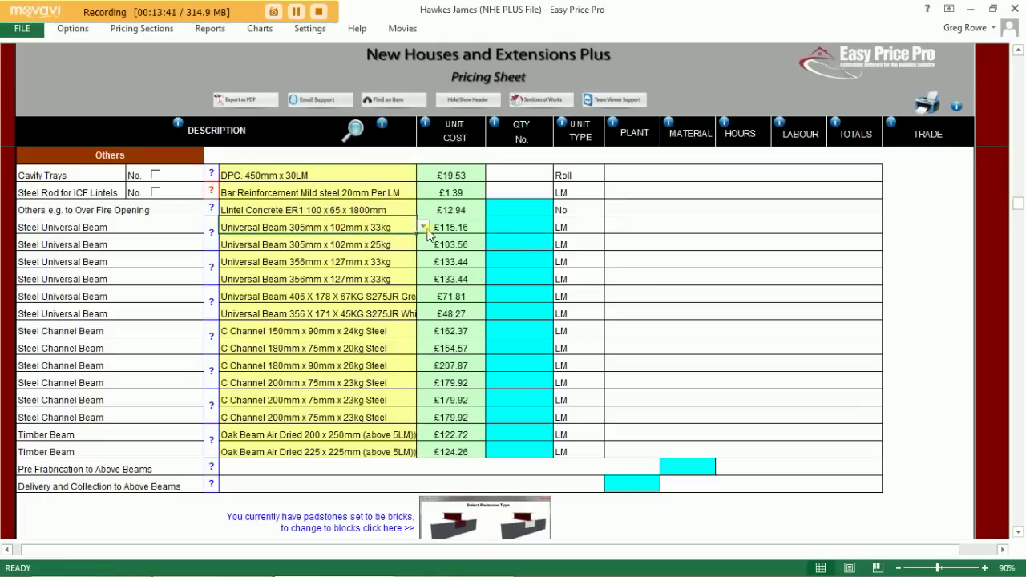
click(423, 229)
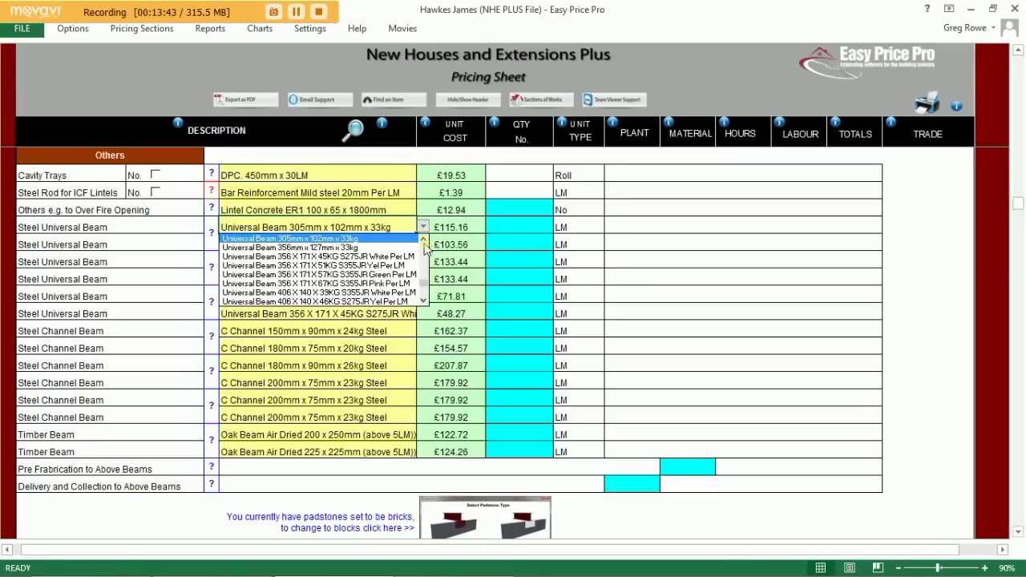
click(423, 239)
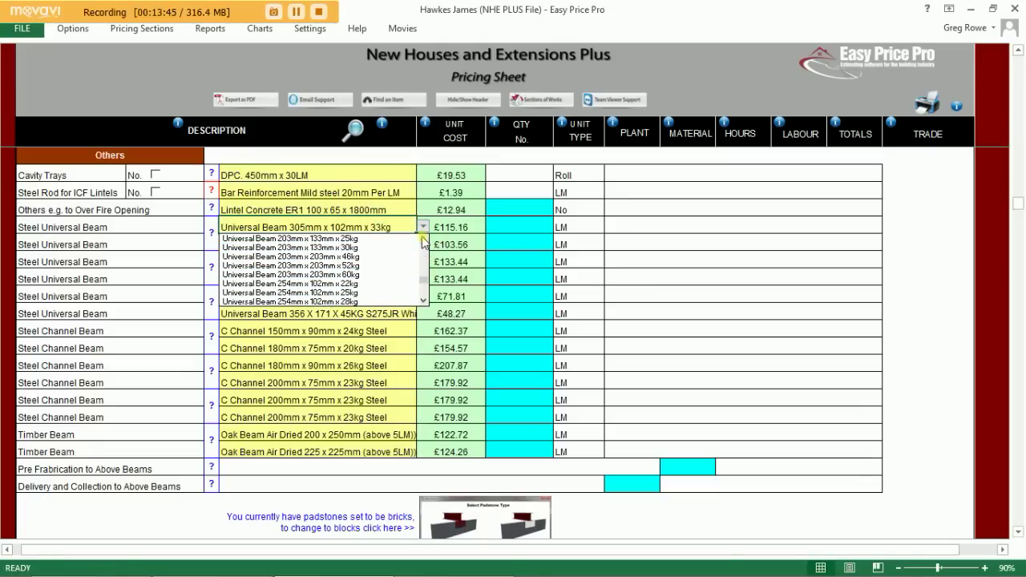
click(367, 284)
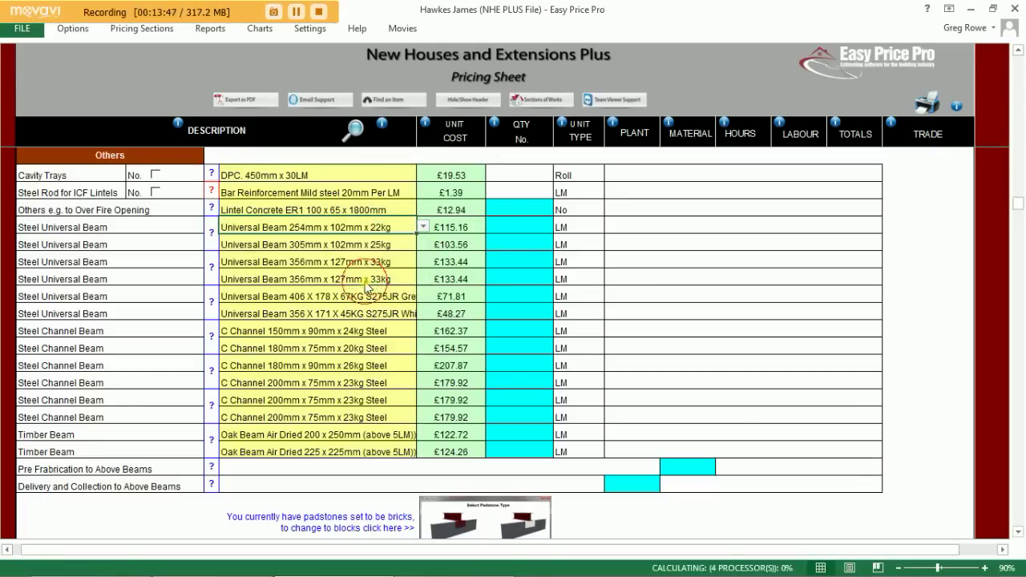
click(515, 227)
text(5.1)
- Choose brick padstones for the beam, set the number of pad stones to 2 and enter the details
click(499, 516)
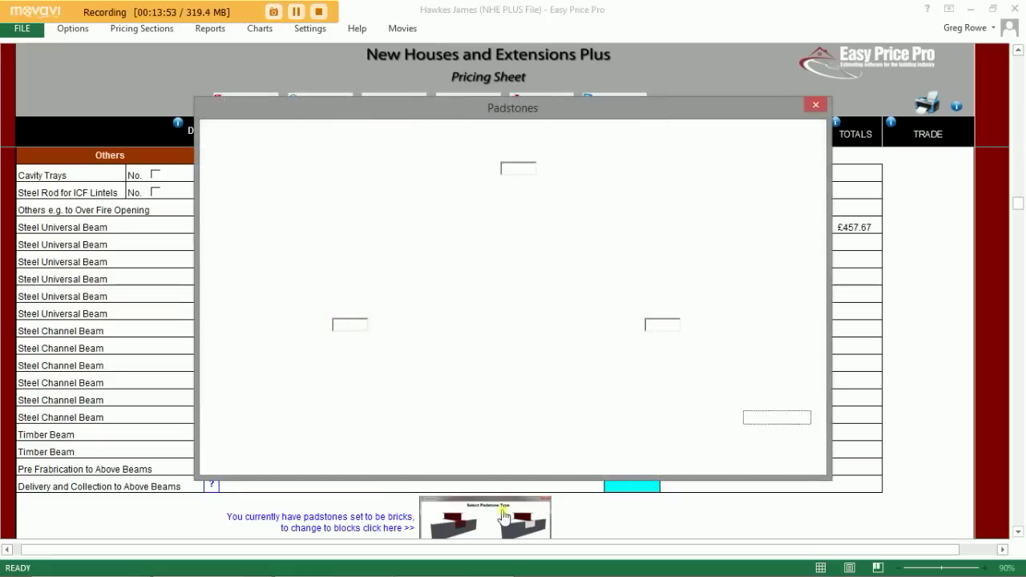
click(371, 235)
click(522, 173)
text(2)
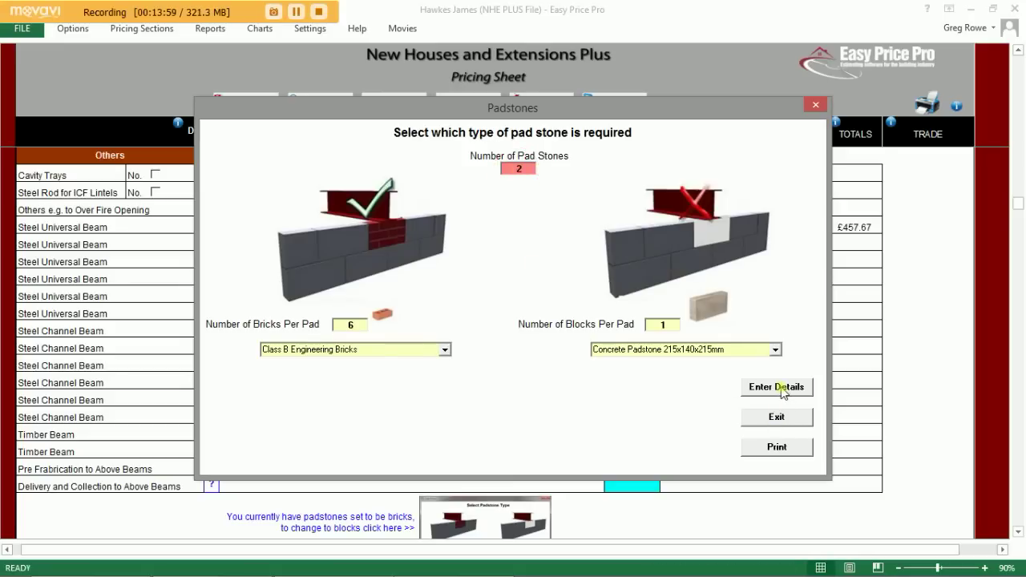
click(782, 389)
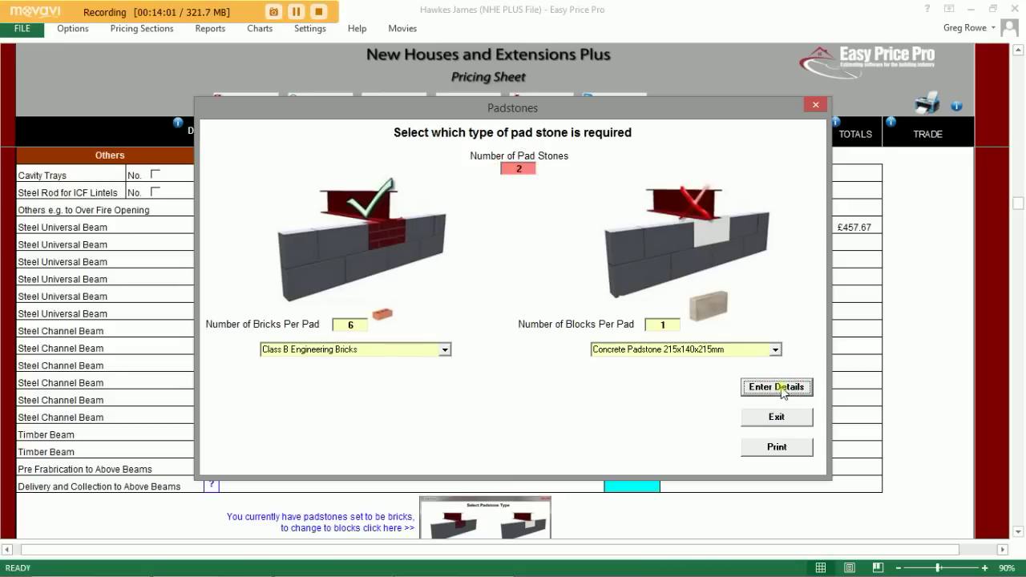
- Set the 1st section of timber joists in Upper Floors to a bay width of 5 LM and a joist length of 5 LM
scroll(621, 411, down, 10)
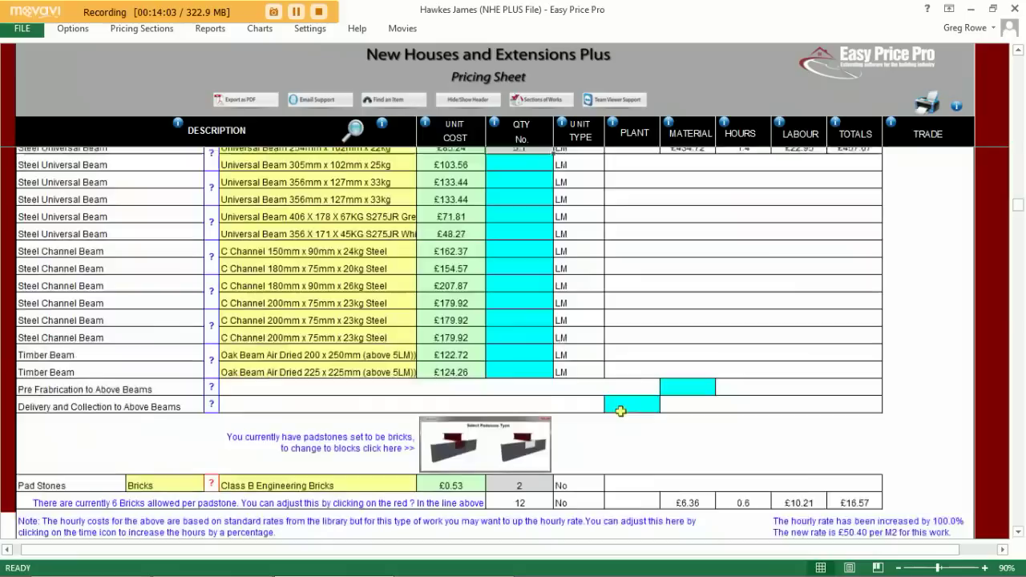
scroll(621, 412, down, 2)
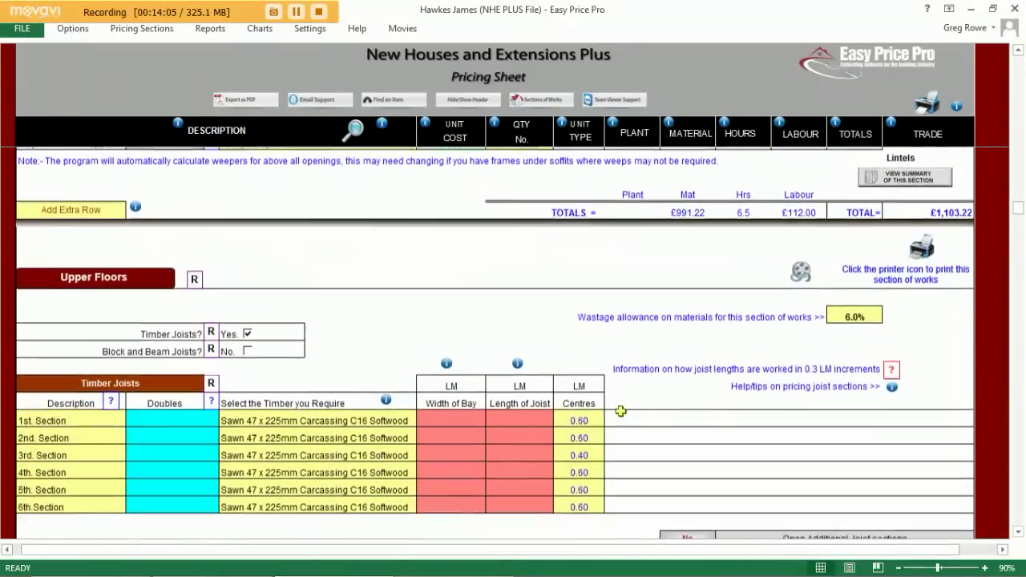
scroll(620, 411, down, 3)
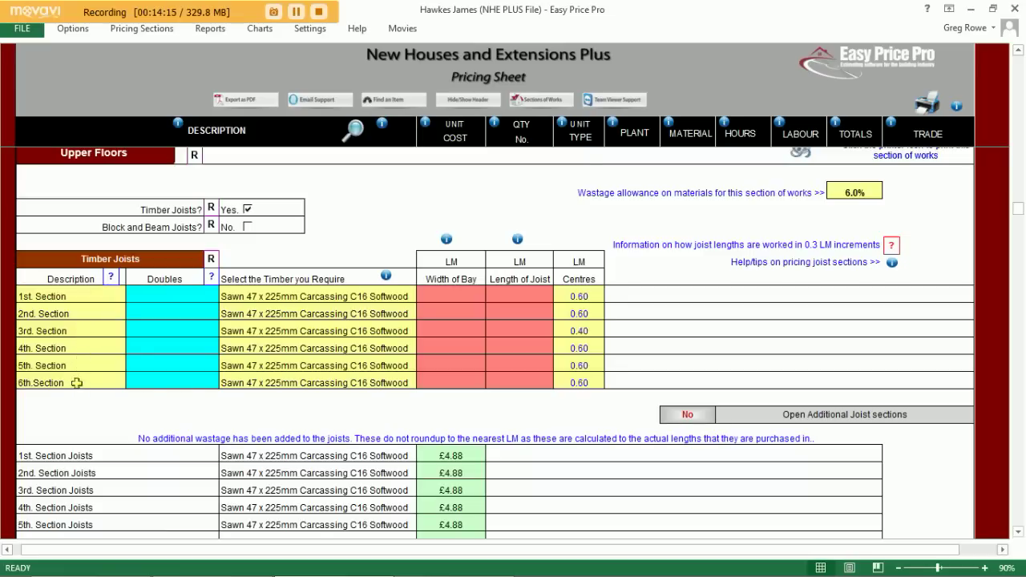
click(391, 297)
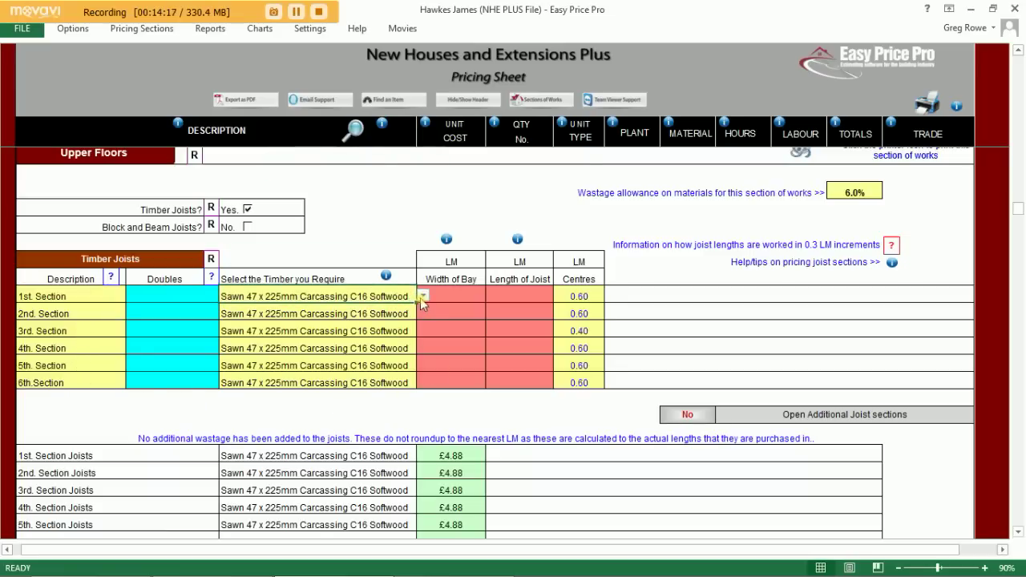
click(423, 297)
key(Escape)
click(452, 293)
text(4)
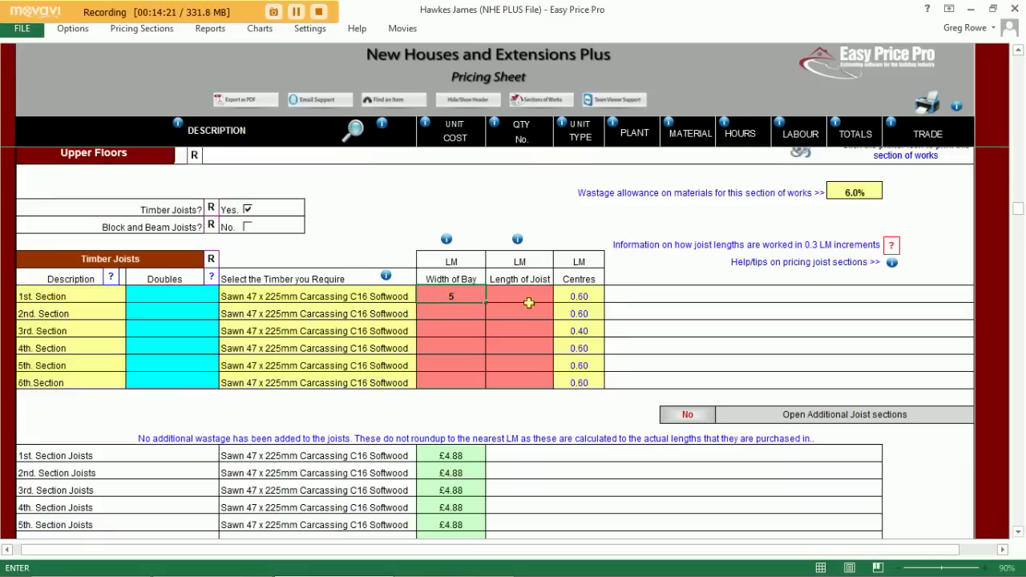
click(527, 293)
text(5)
click(533, 236)
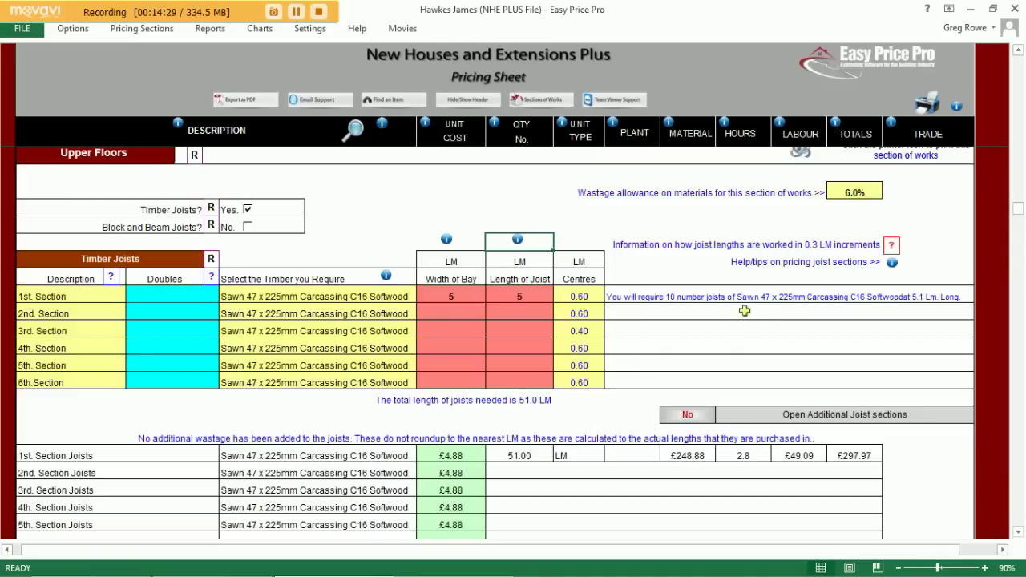
- Review the joist lengths, restraint straps, noggins, joist hangers, fixings and totals of the Upper Floors section
scroll(693, 386, down, 5)
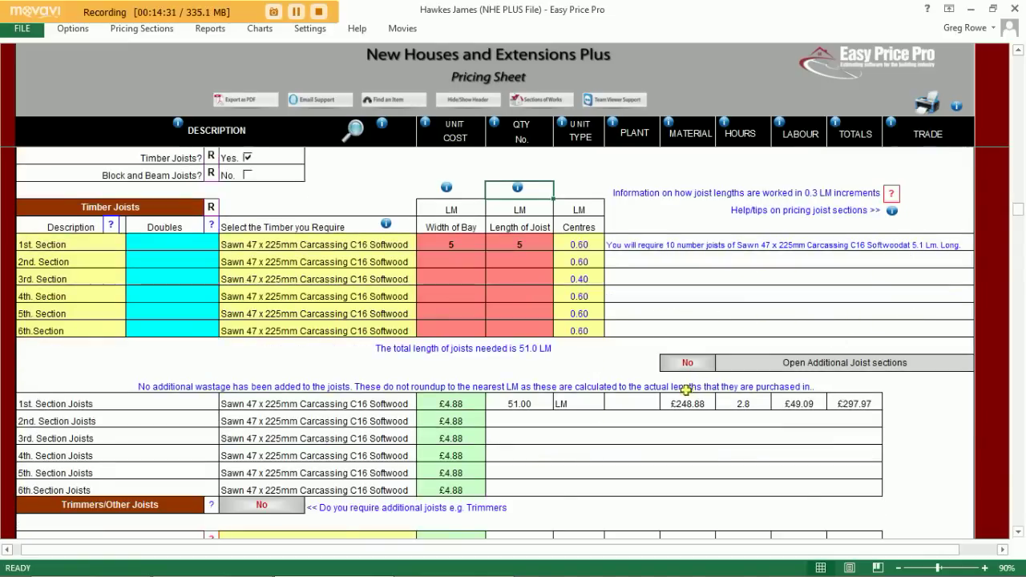
scroll(687, 390, down, 3)
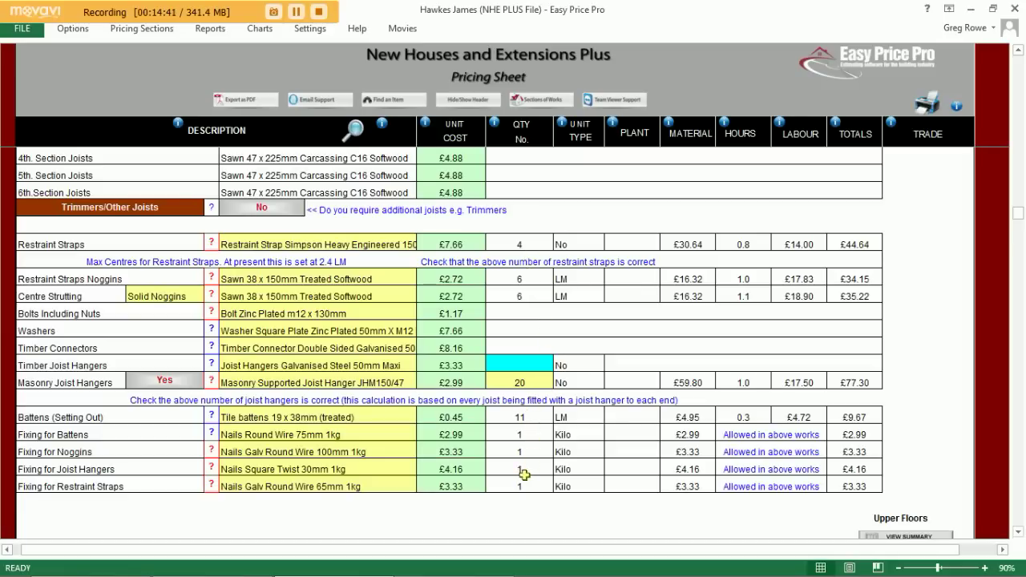
scroll(531, 481, down, 3)
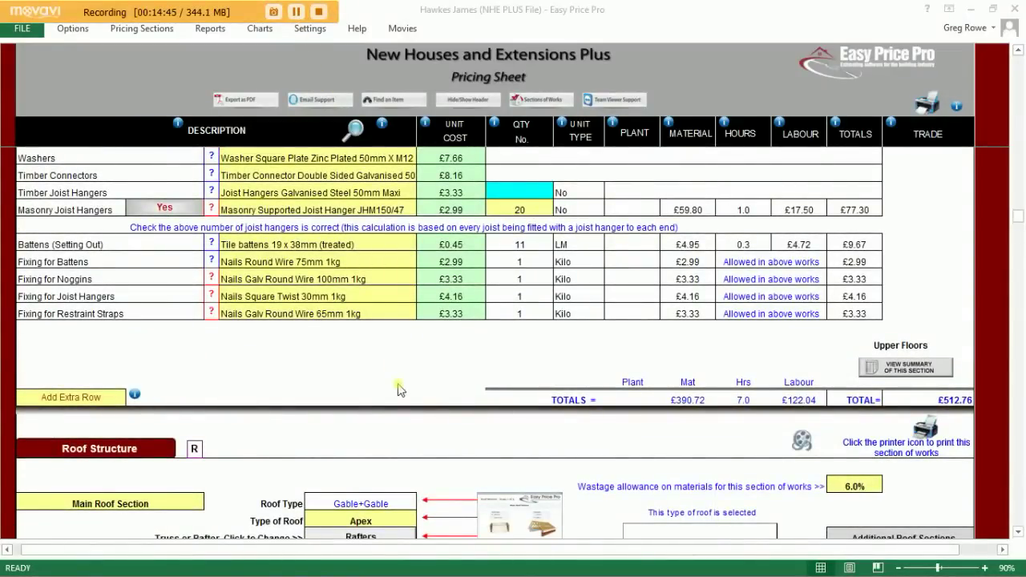
click(460, 422)
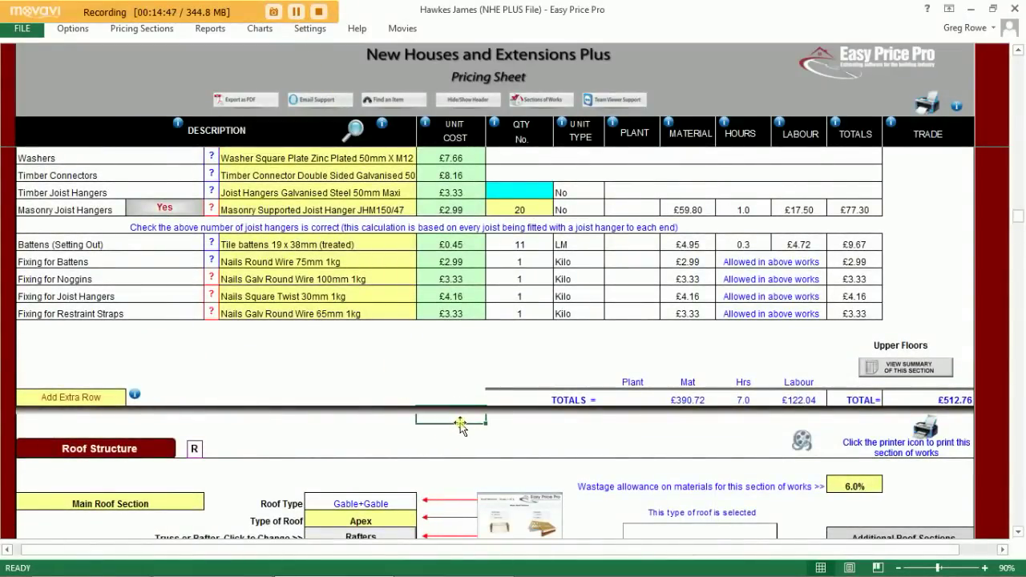
- Define the main roof section in the Roof Wizard as an apex roof with rafters and Hip + Valley ends, and enter it on the pricing sheet
scroll(460, 427, down, 4)
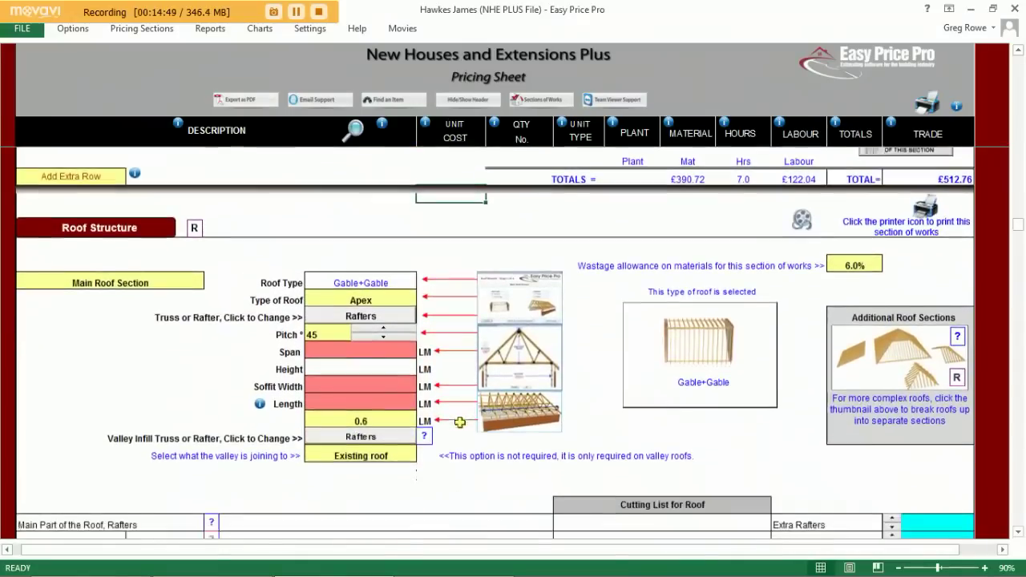
scroll(461, 422, down, 1)
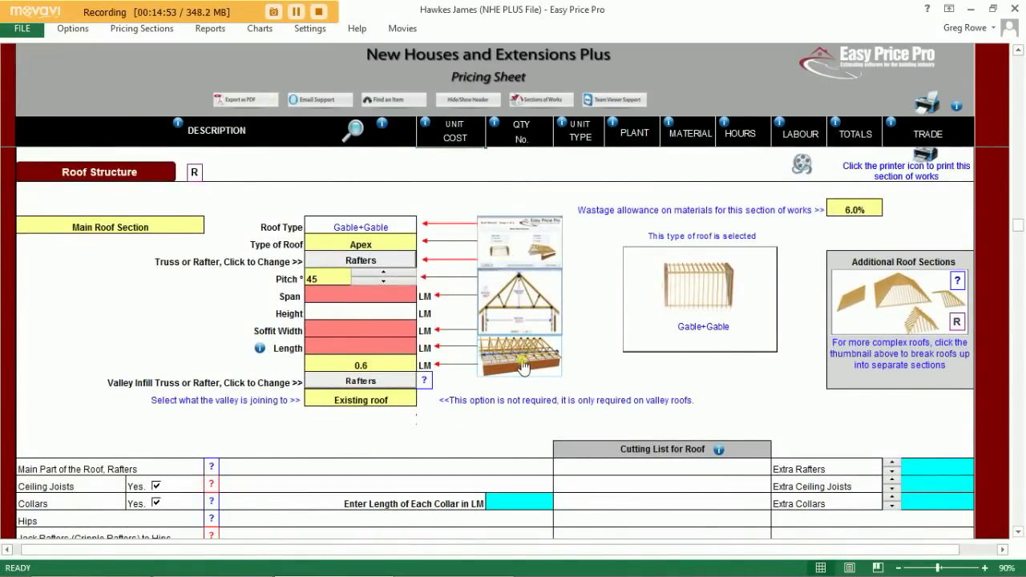
click(516, 253)
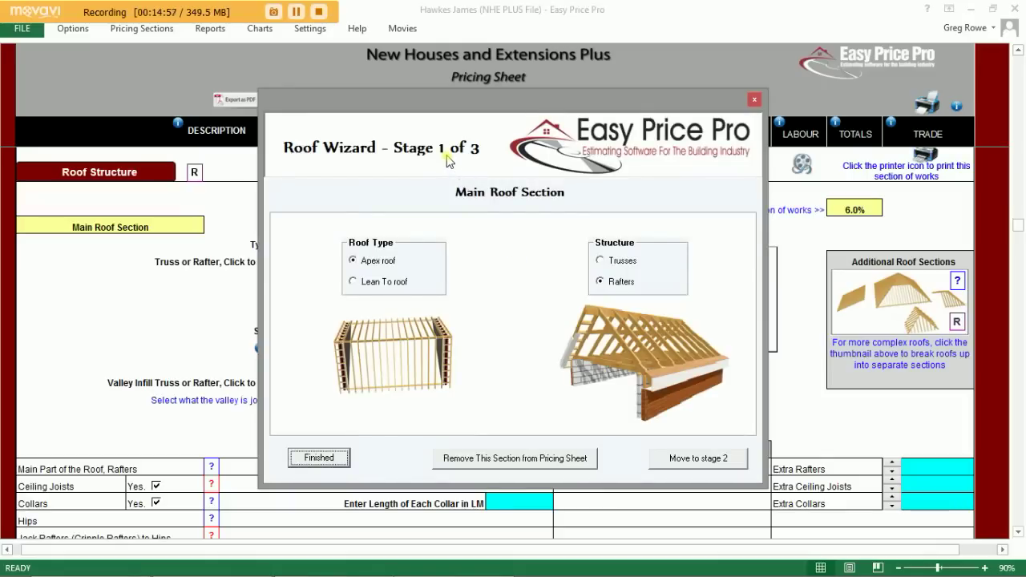
click(375, 285)
click(377, 262)
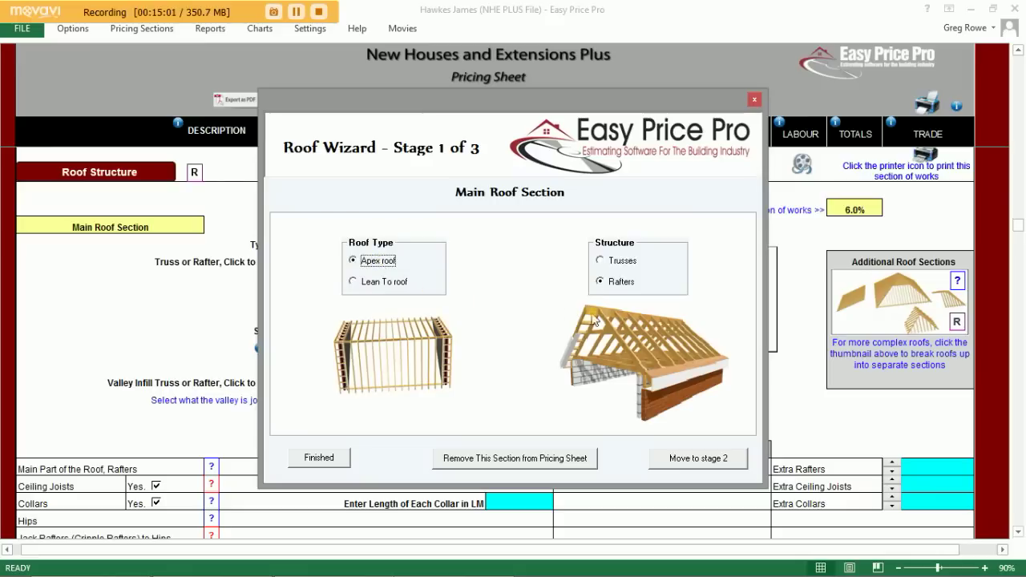
click(624, 262)
click(619, 285)
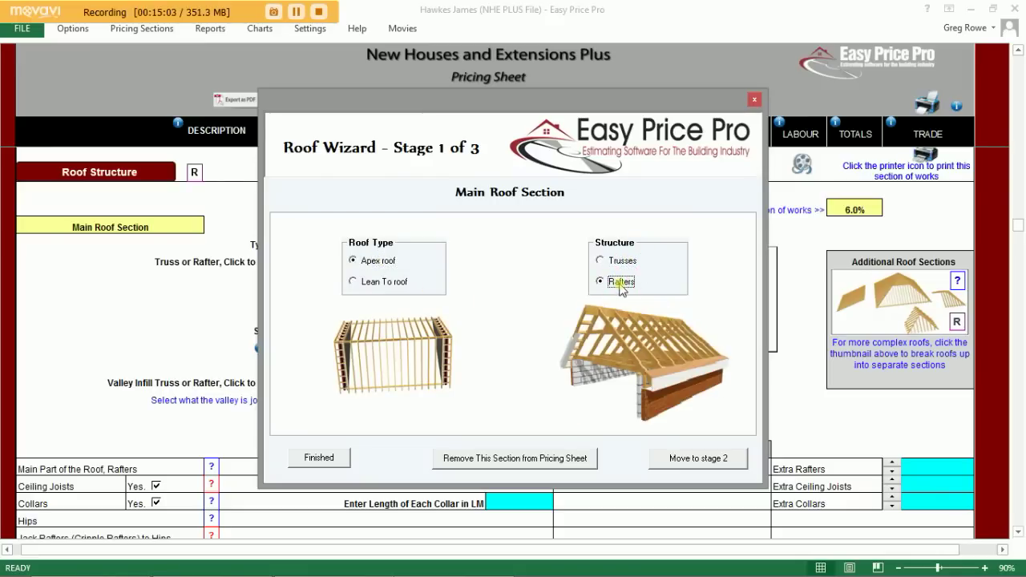
click(691, 459)
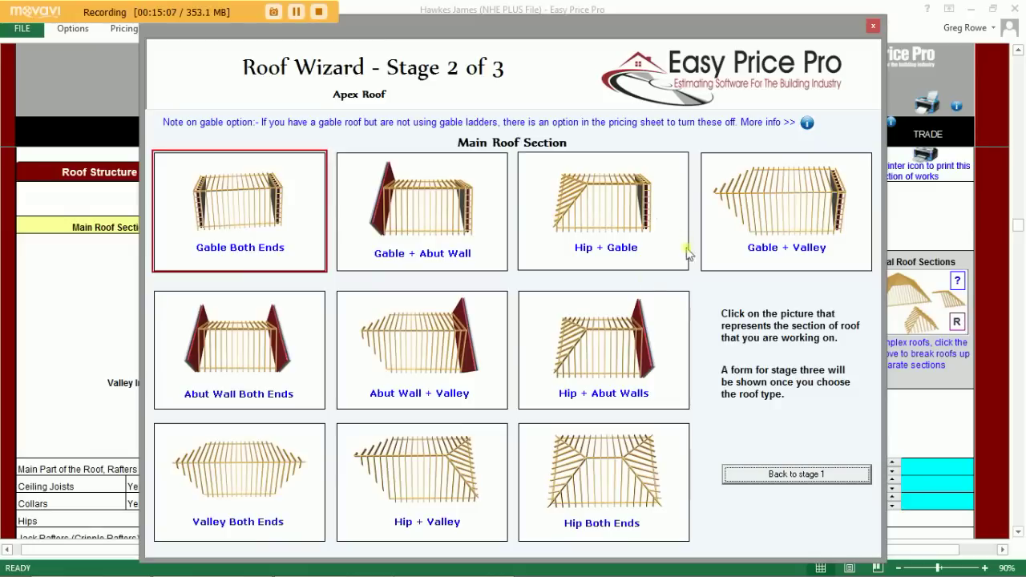
click(424, 472)
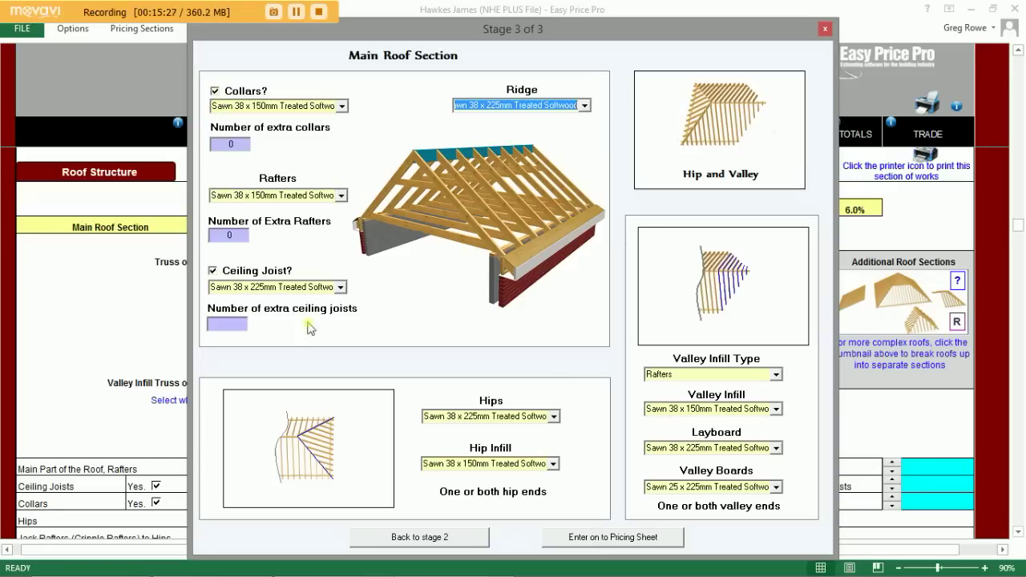
click(593, 539)
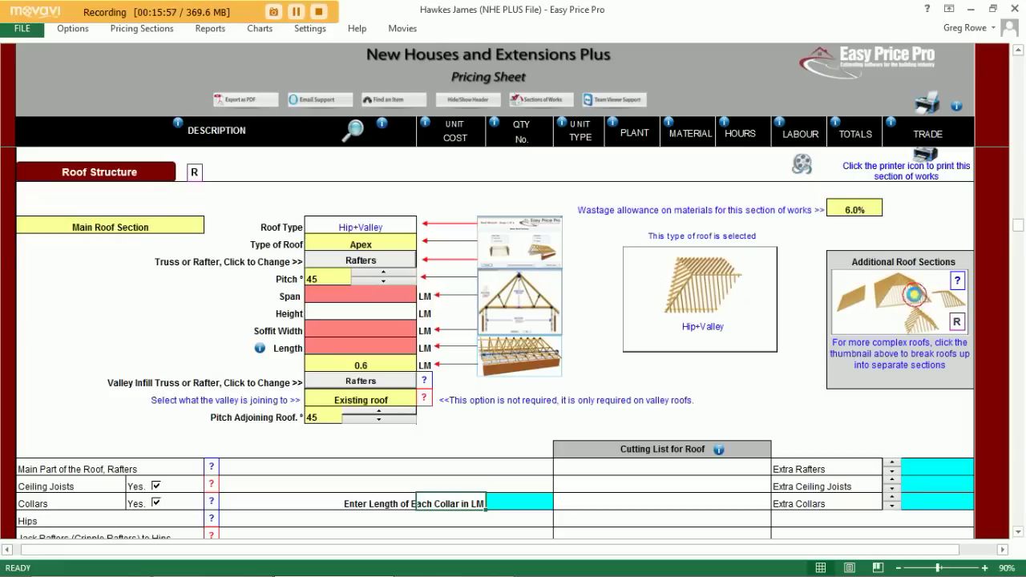
- View the additional roof sections 2 and 3 and return to the pricing sheet
click(914, 299)
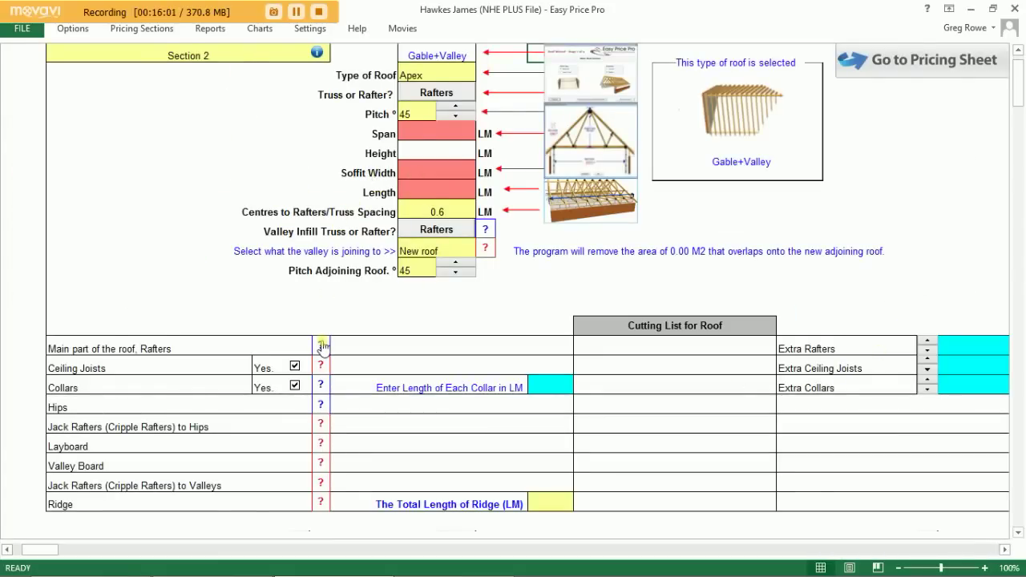
scroll(321, 345, down, 6)
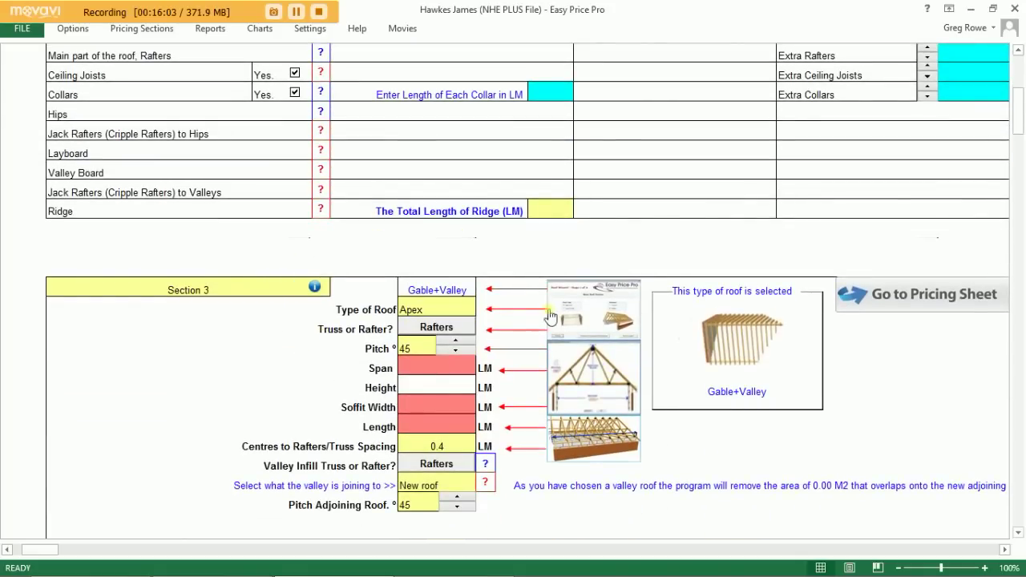
scroll(514, 337, down, 3)
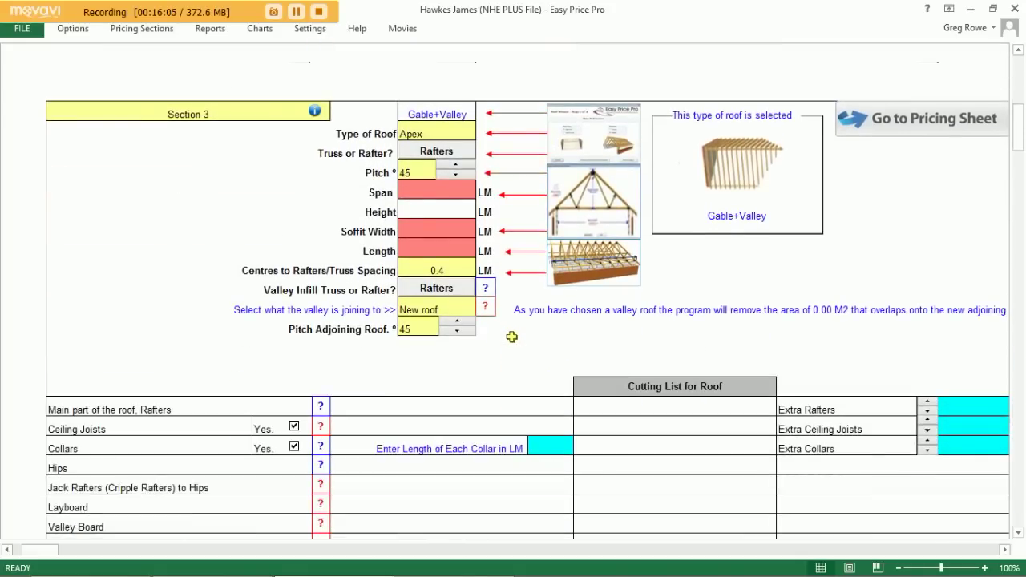
click(931, 119)
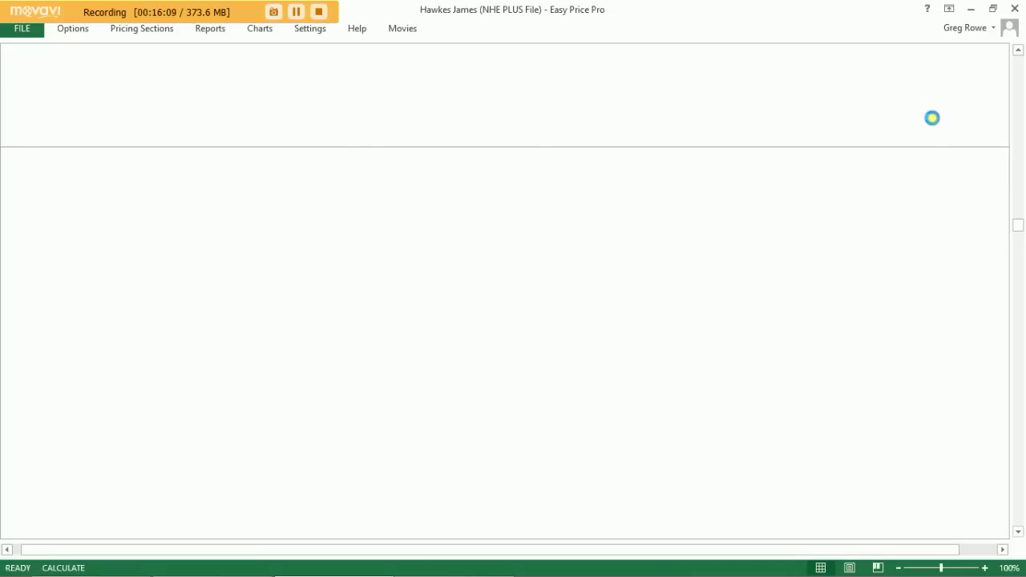
- Set the main roof's span to 4.7 LM, soffit width to 0.15 LM and pitch to 42 degrees
click(531, 303)
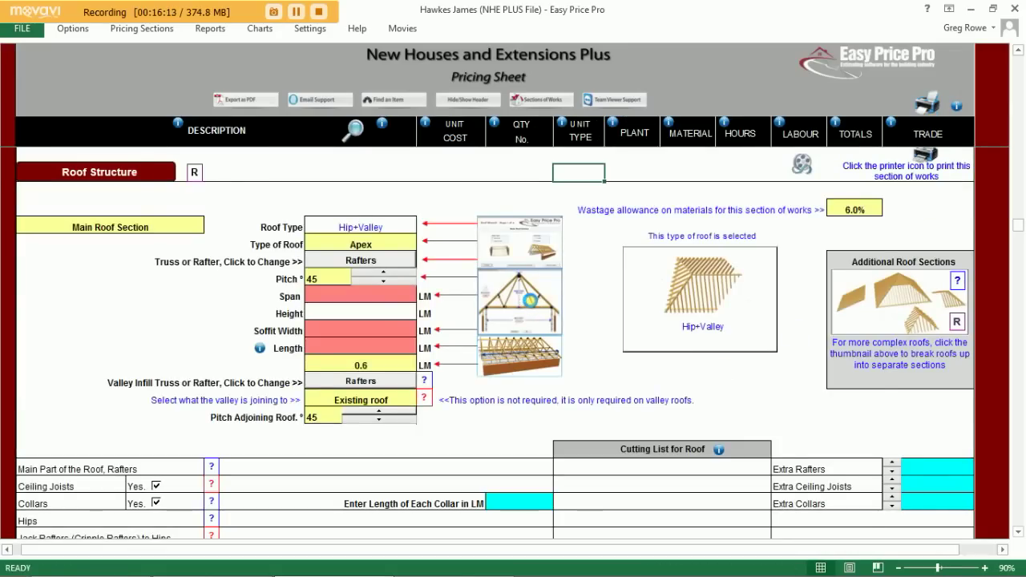
text(4.7)
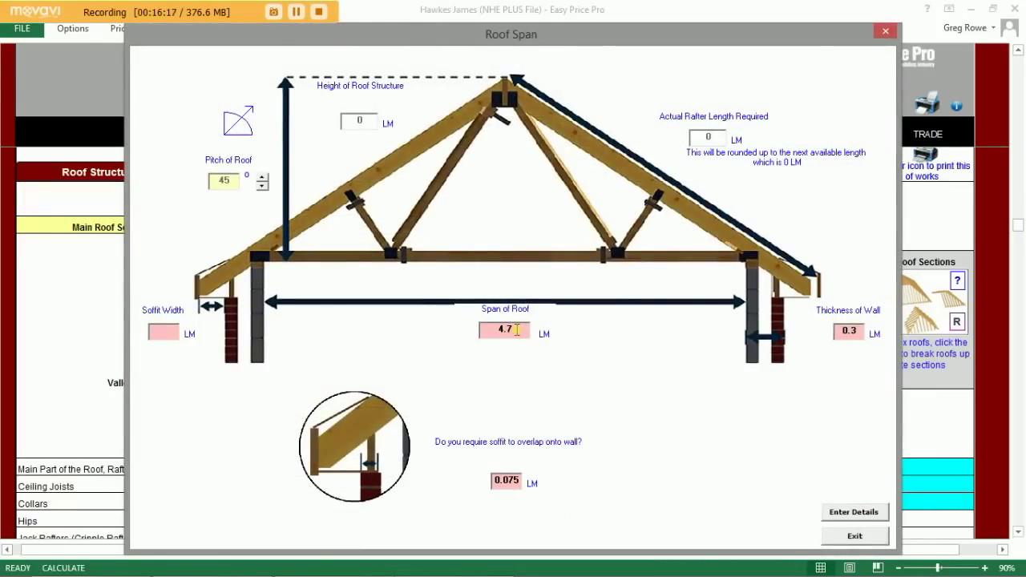
click(165, 332)
text(.15)
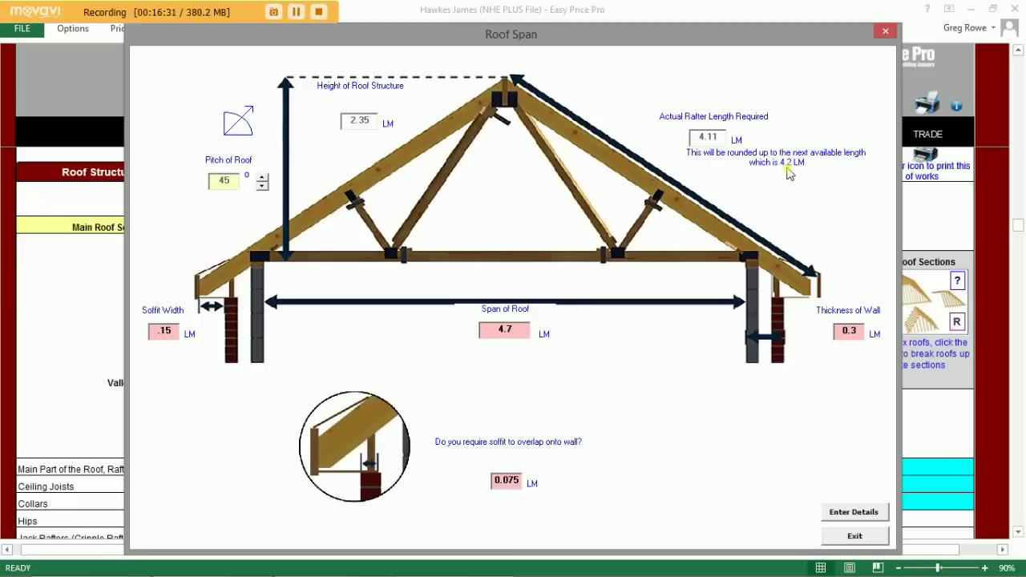
click(263, 186)
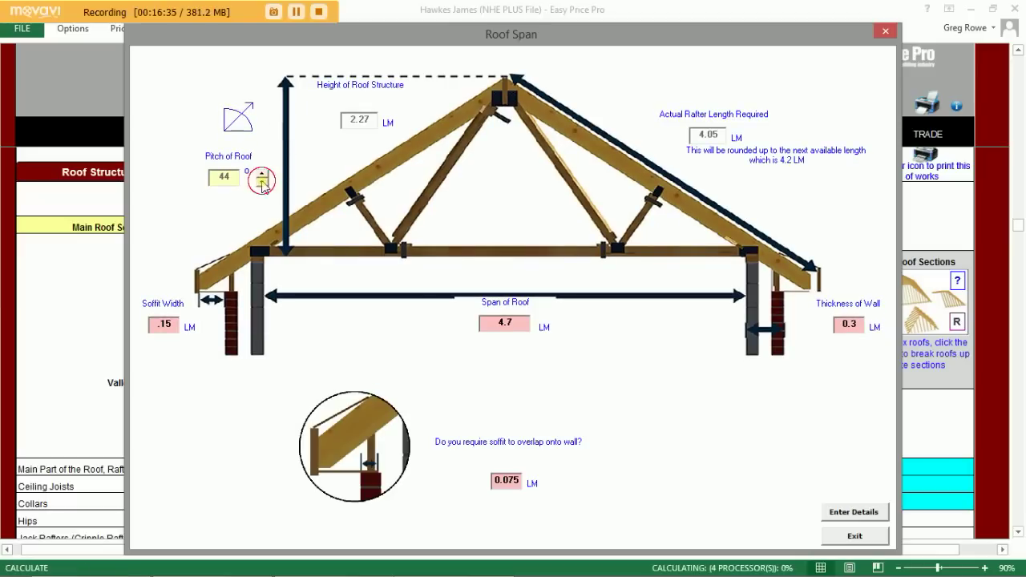
click(262, 183)
click(262, 181)
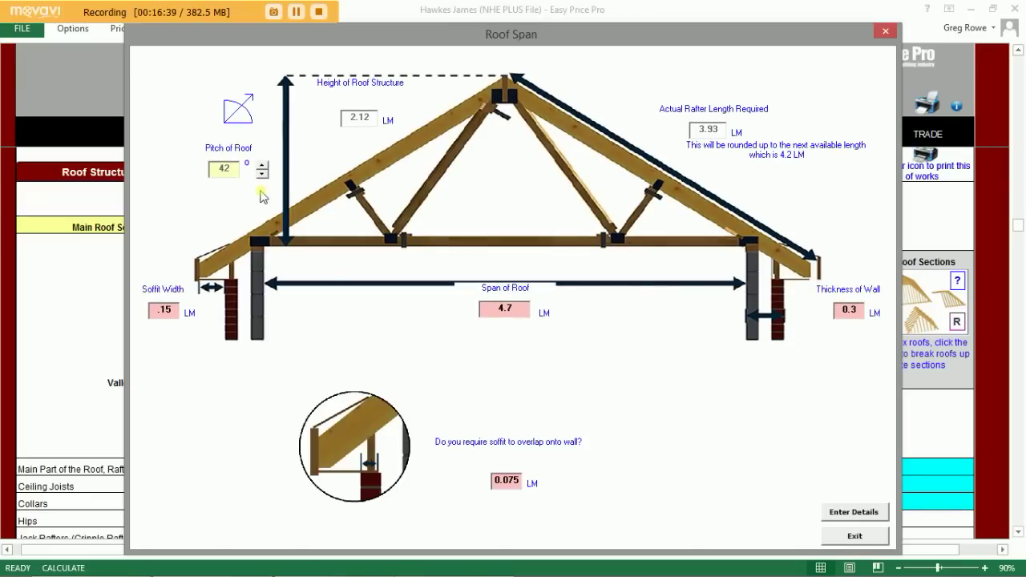
click(868, 537)
- Set the length of the roof to 5 LM with rafter centres of 0.6 LM and enter the details
click(537, 363)
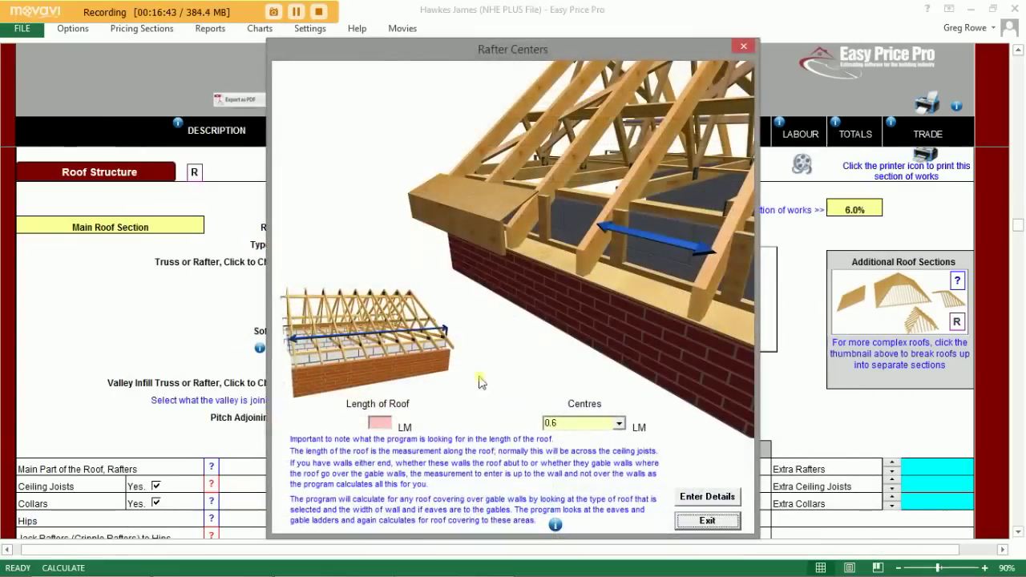
click(378, 423)
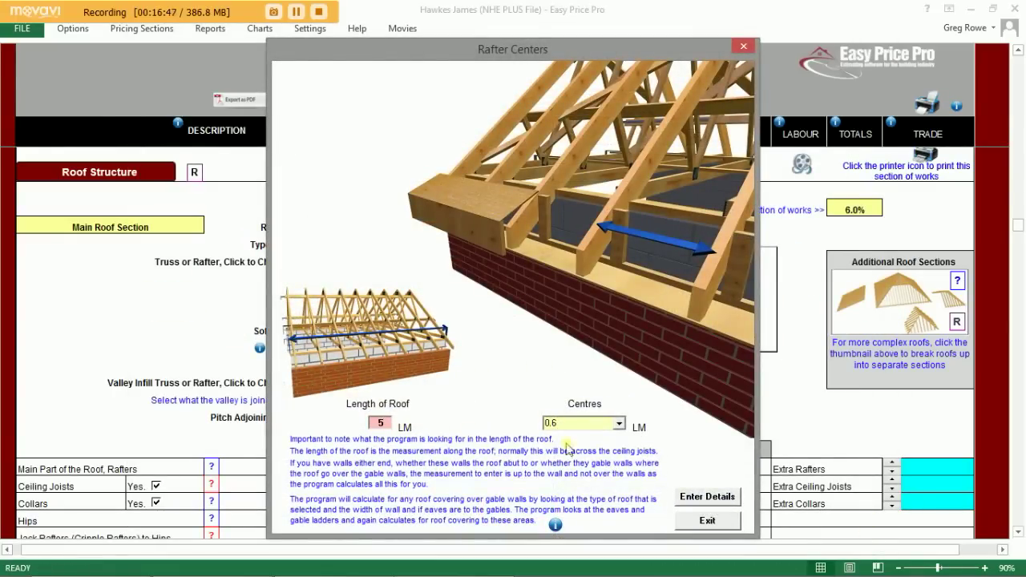
click(698, 499)
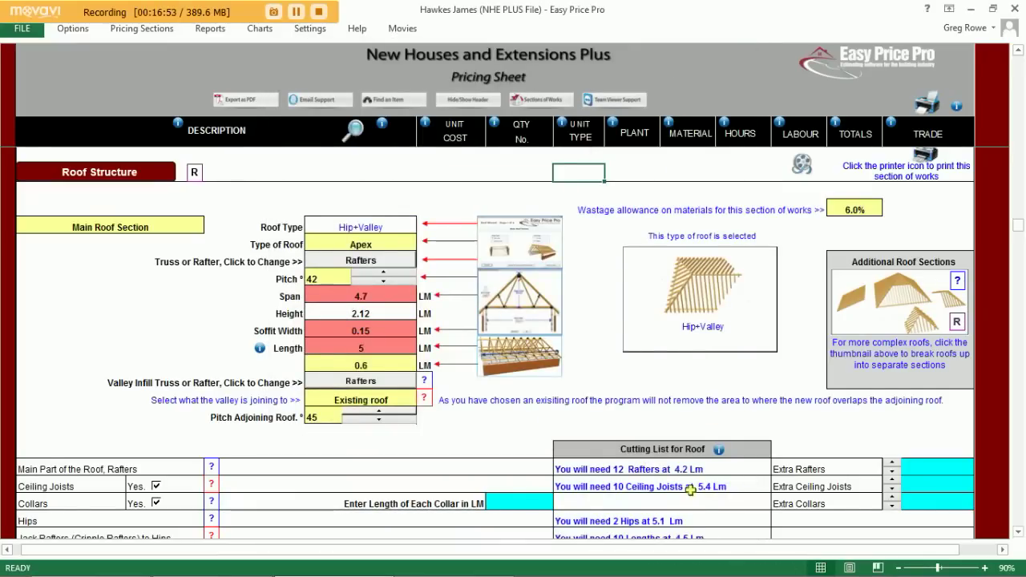
- Review the roof cutting list and main roof section totals, and look at the roof insulation options without changing them
scroll(681, 485, down, 3)
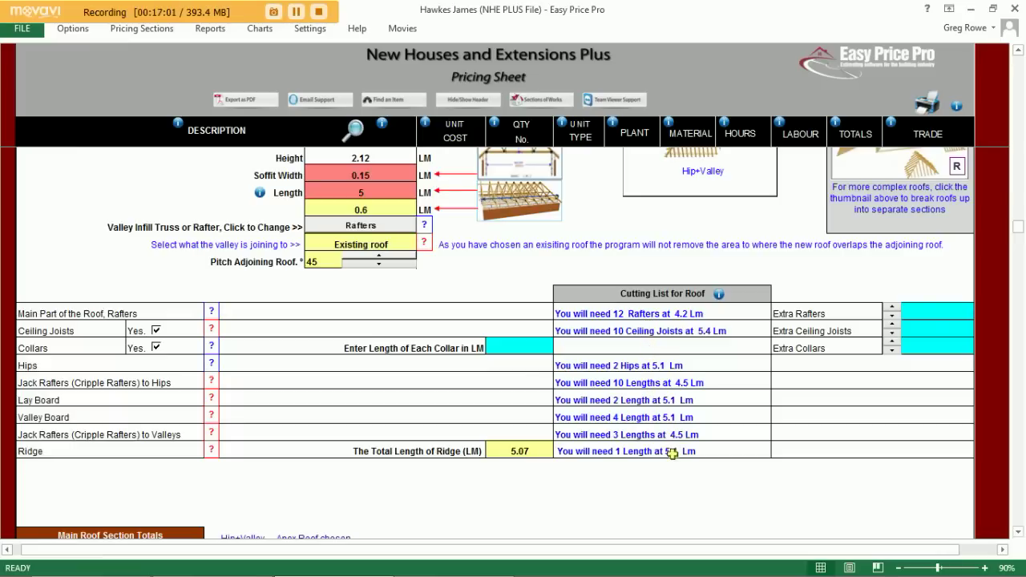
scroll(668, 454, down, 5)
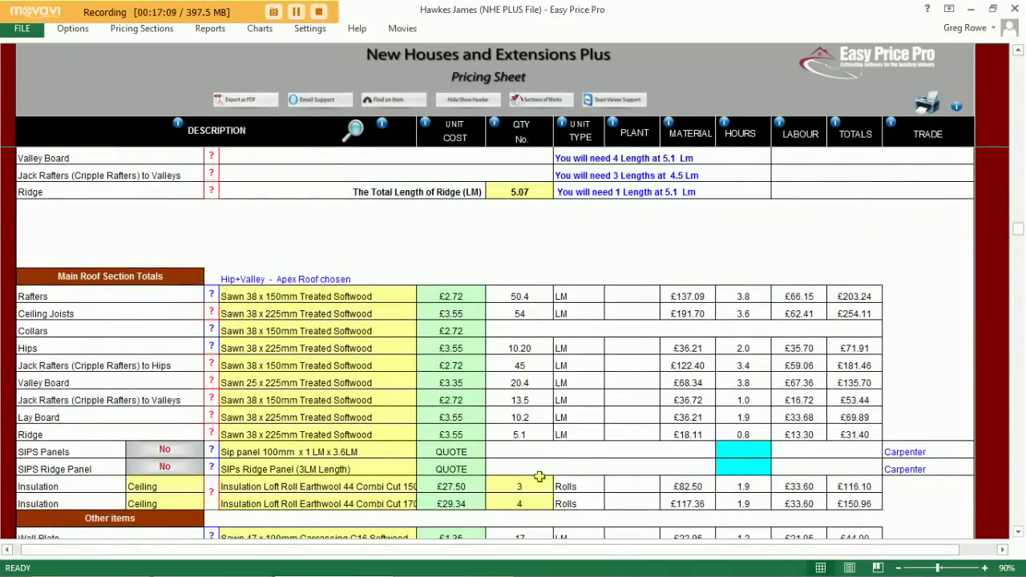
scroll(540, 477, down, 1)
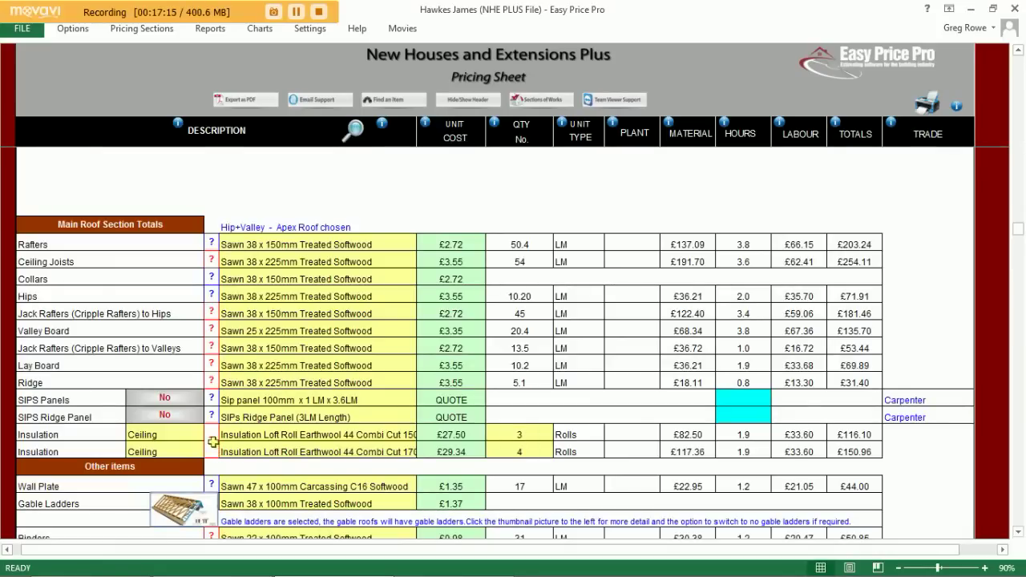
click(213, 436)
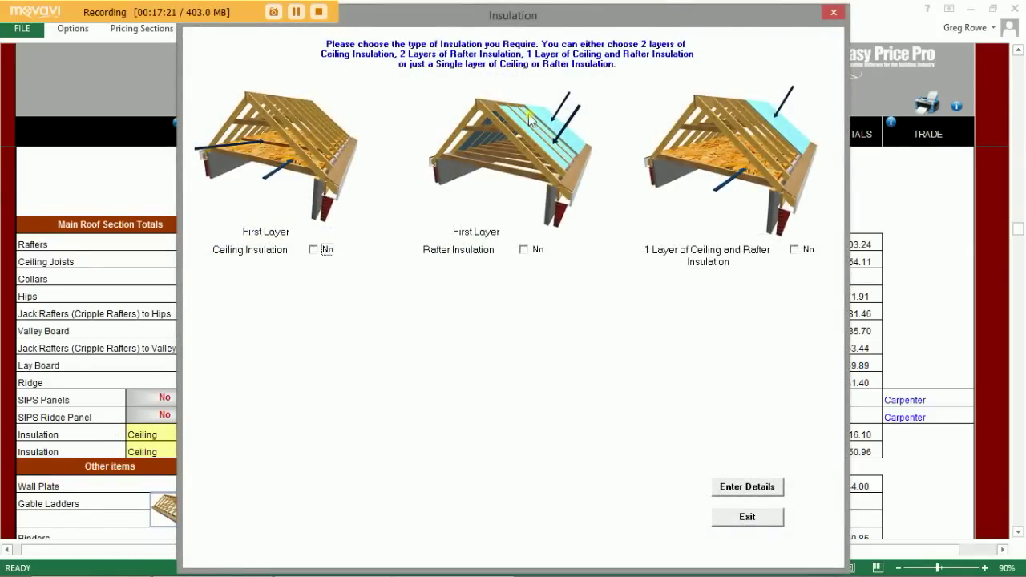
click(750, 517)
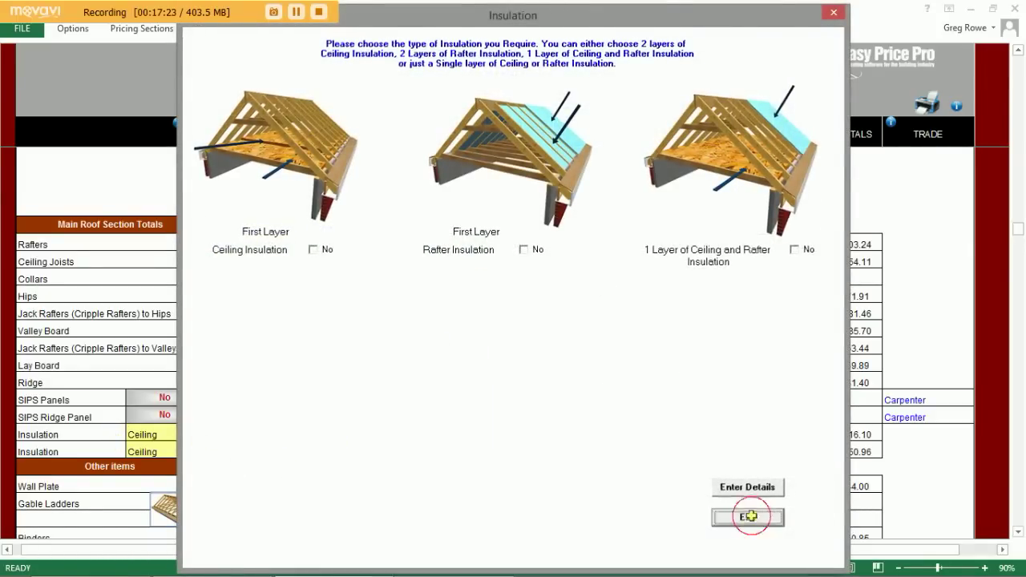
- View the available insulation products for the first ceiling layer in the main roof section, keeping the current selection
click(360, 434)
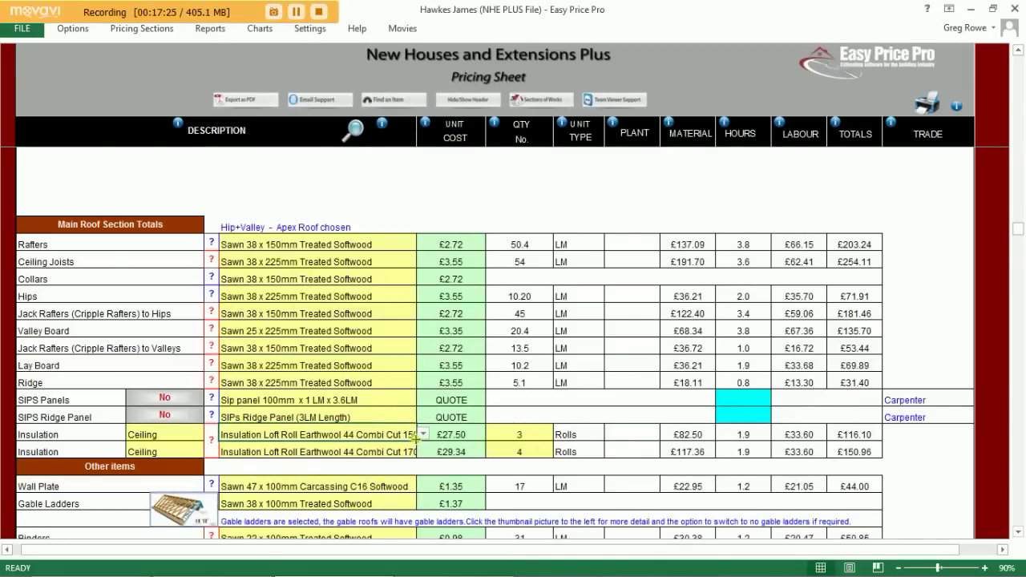
click(424, 435)
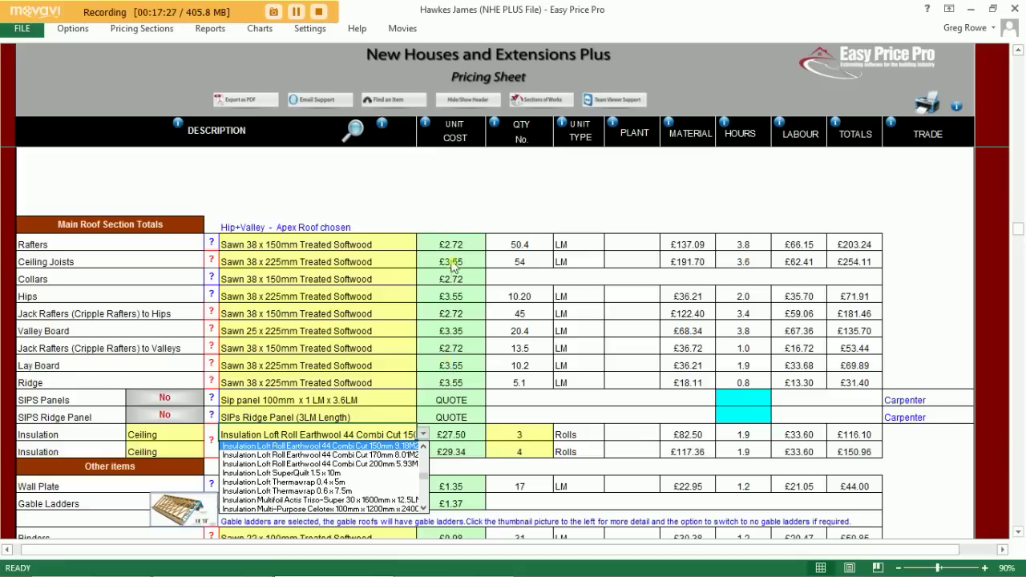
key(Escape)
scroll(520, 390, down, 1)
scroll(520, 390, down, 4)
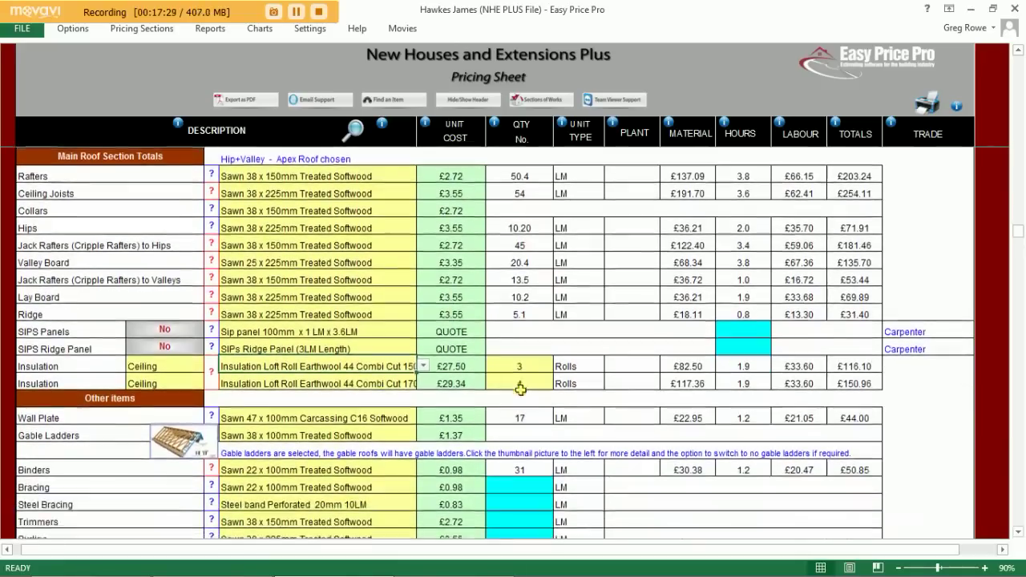
- Review the other roof items and view the fascia and soffit material types without changing them
scroll(521, 390, down, 1)
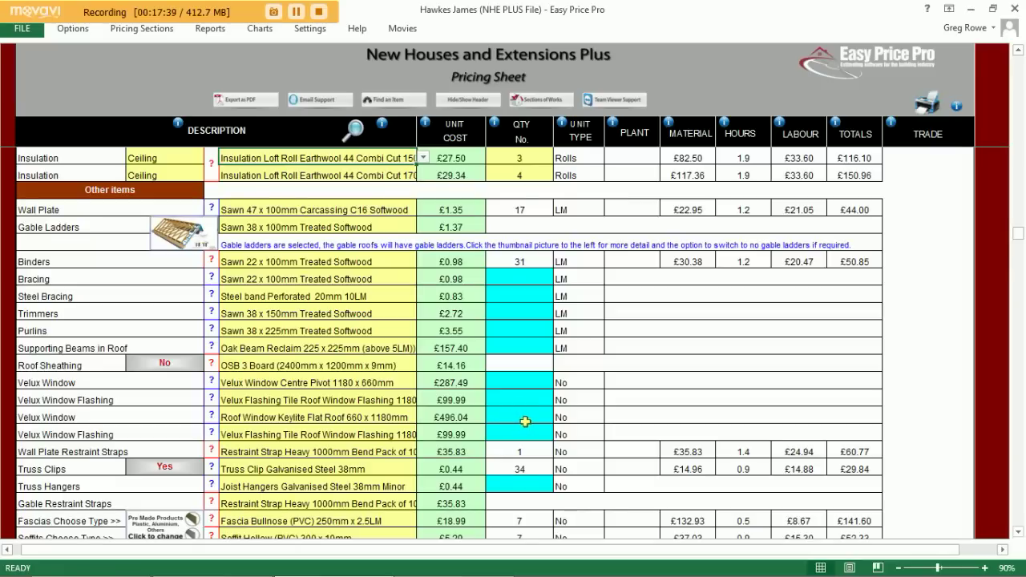
scroll(525, 421, down, 3)
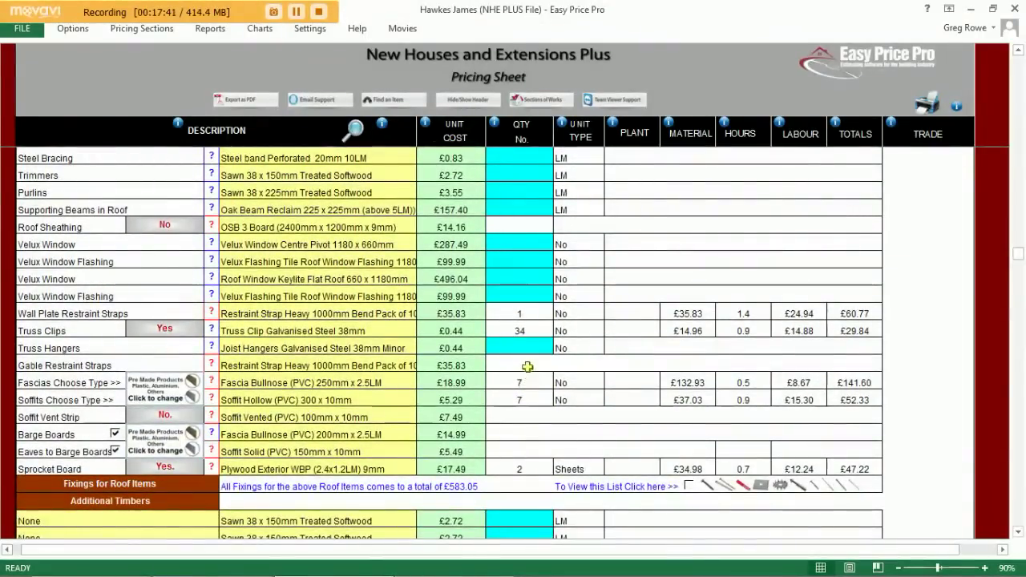
click(165, 384)
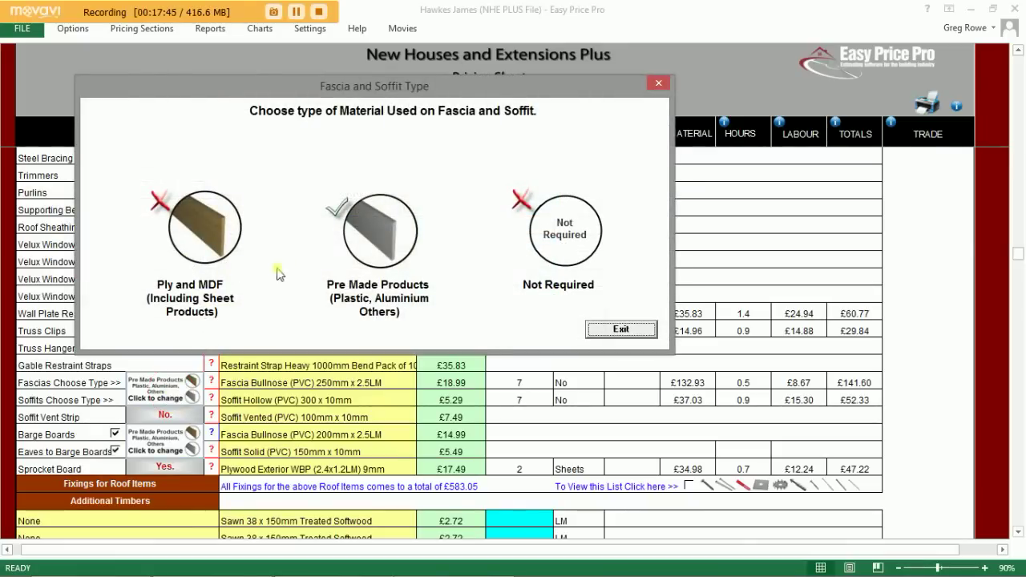
click(620, 328)
scroll(559, 411, down, 1)
scroll(559, 410, down, 3)
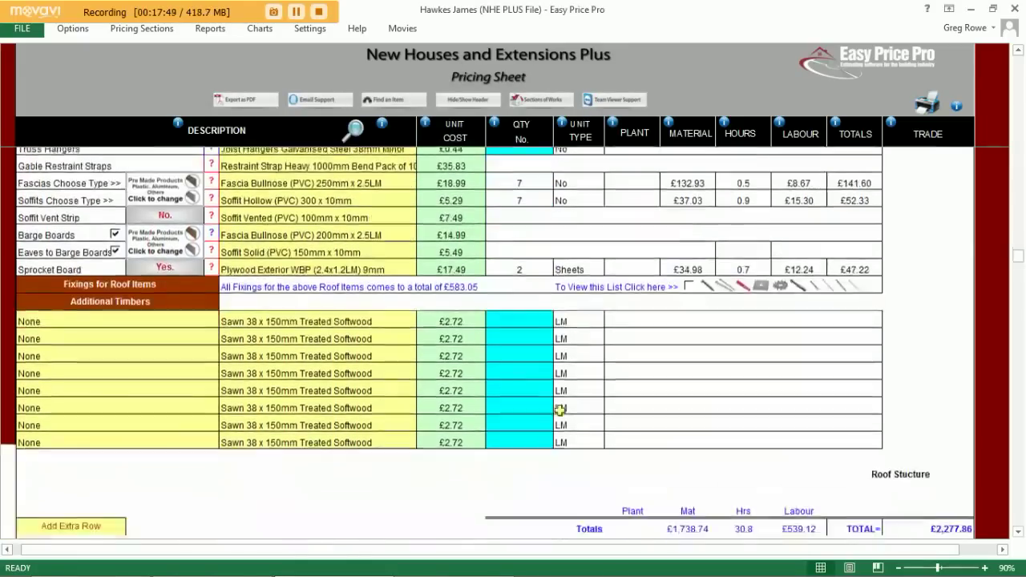
- Choose the Redland Regent Roof Tile Tudor Brown pan tile as the roof covering and review the covering items
scroll(560, 410, down, 7)
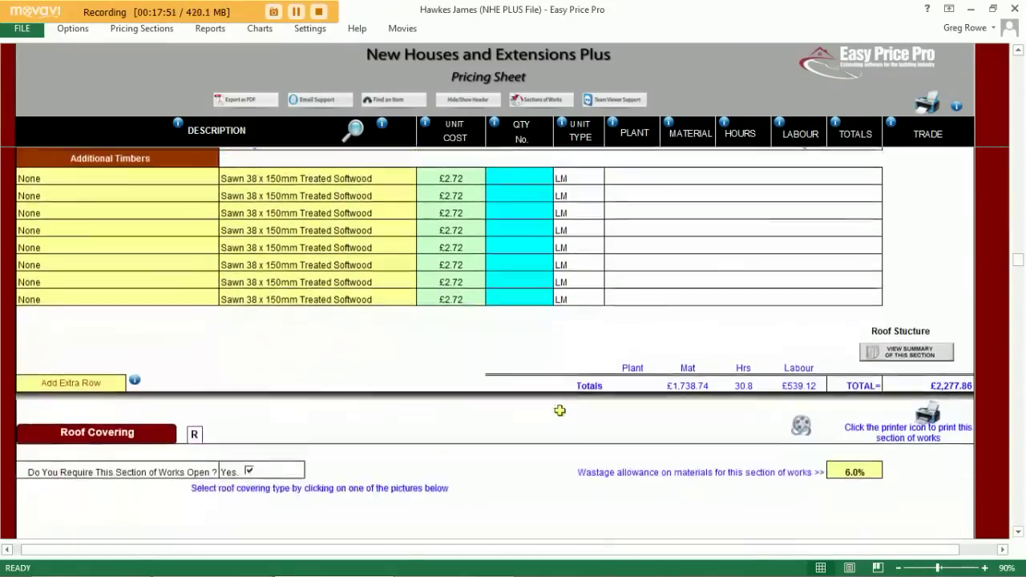
scroll(560, 413, down, 1)
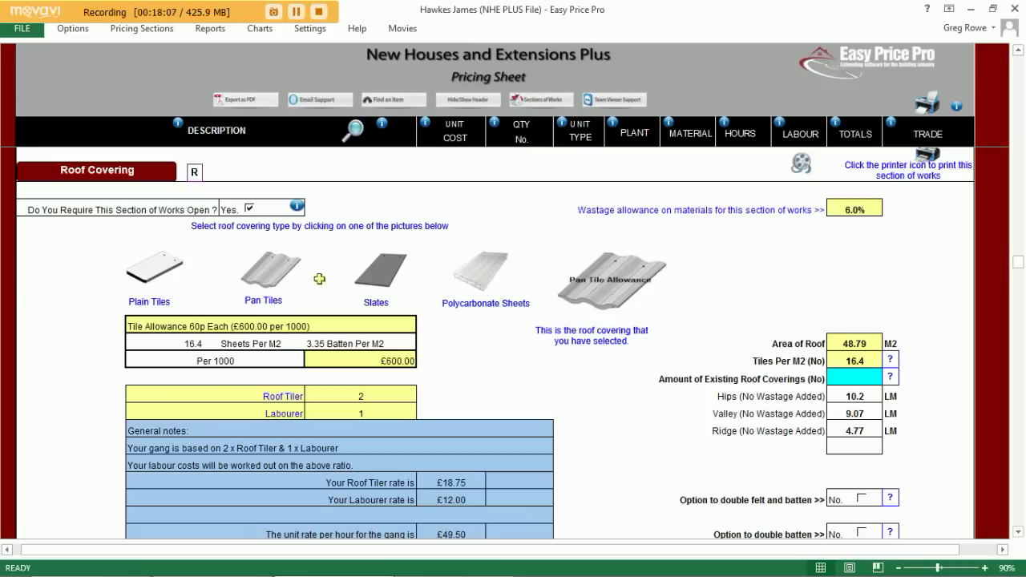
click(277, 268)
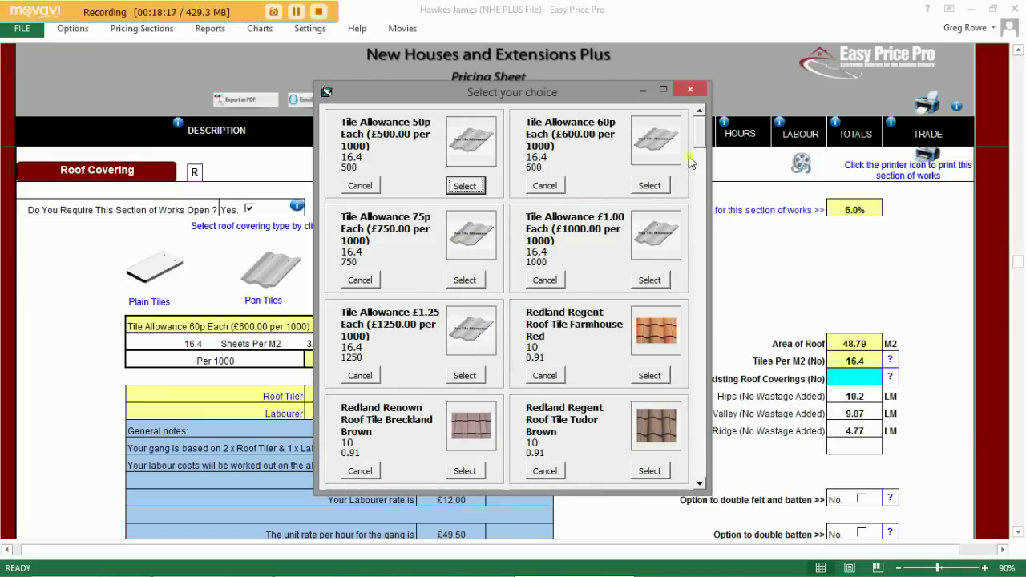
drag(700, 143, 700, 165)
click(652, 195)
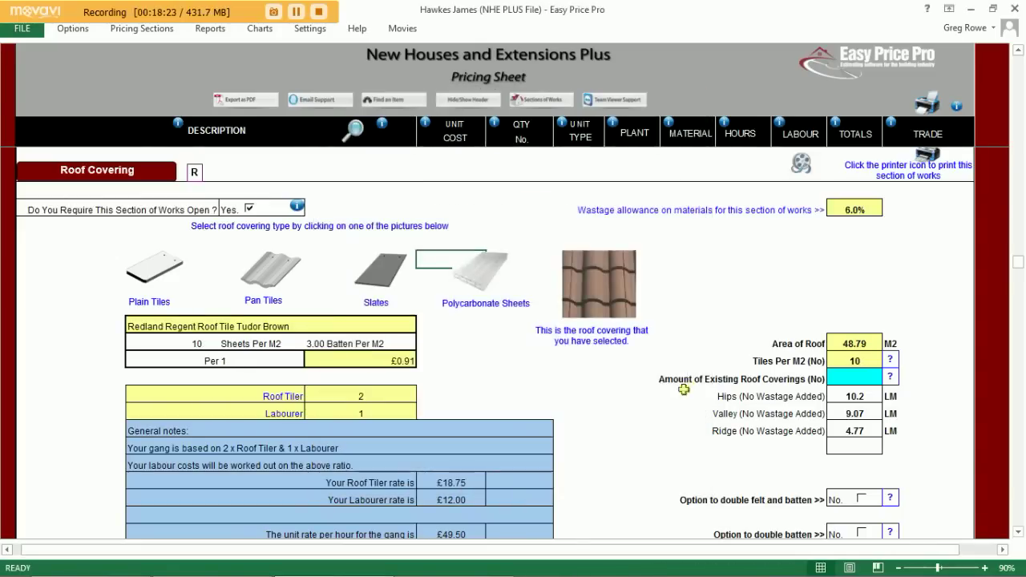
scroll(636, 425, down, 5)
scroll(636, 425, down, 1)
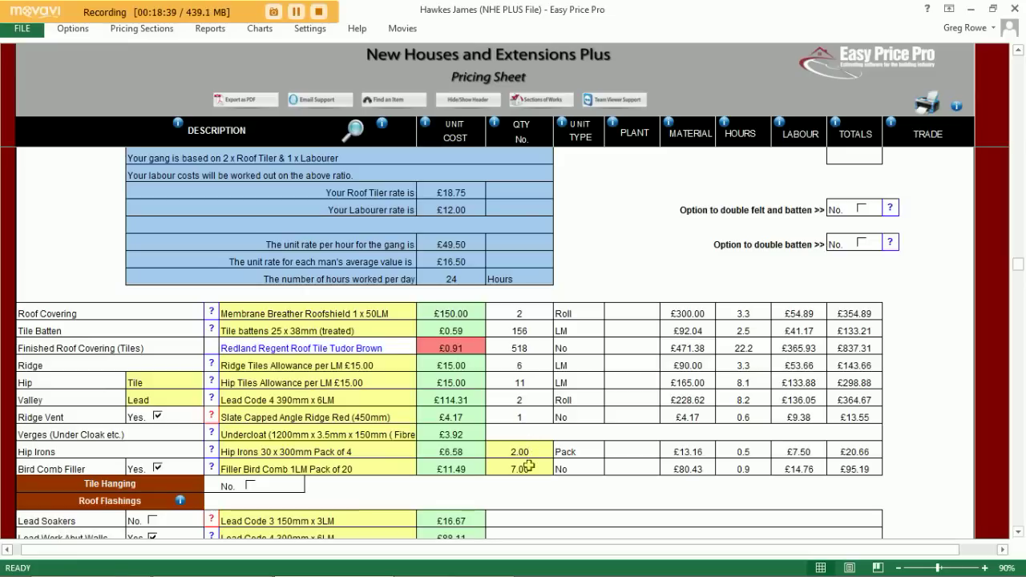
- Go to the 1st Fix Carpentry section and review the masonry and joist flooring, tank stand and partition wall items
click(153, 33)
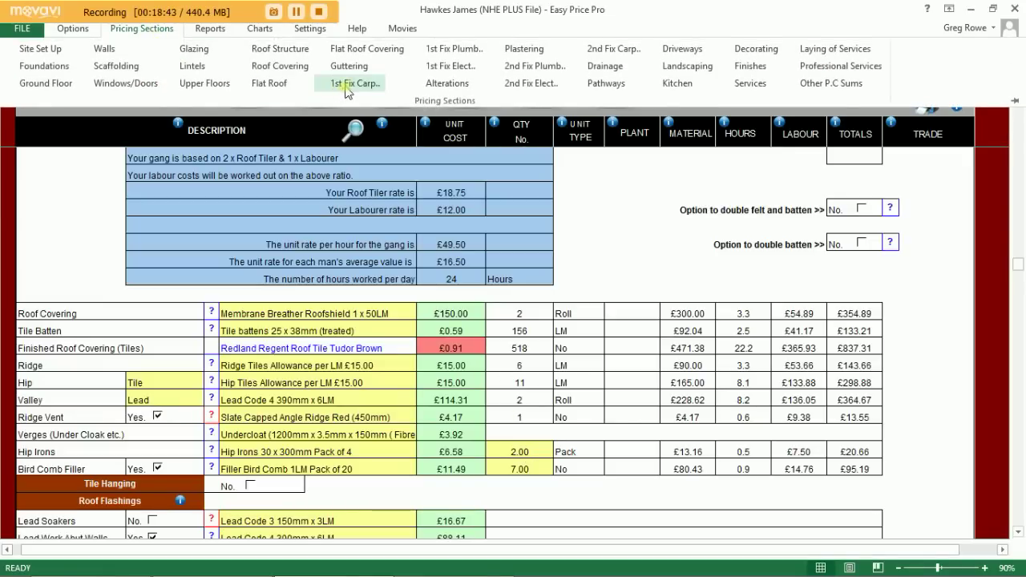
click(346, 84)
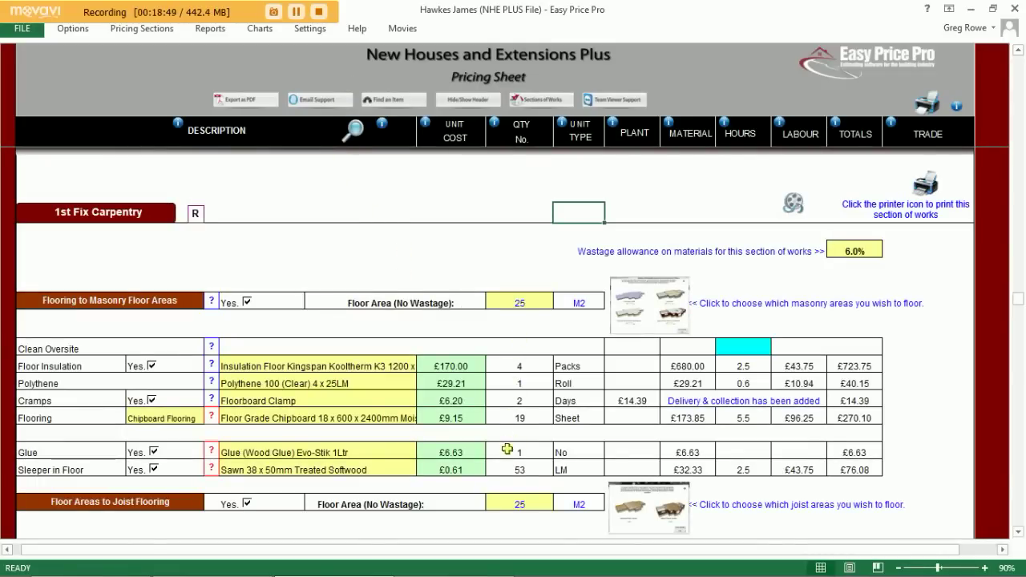
scroll(507, 450, down, 2)
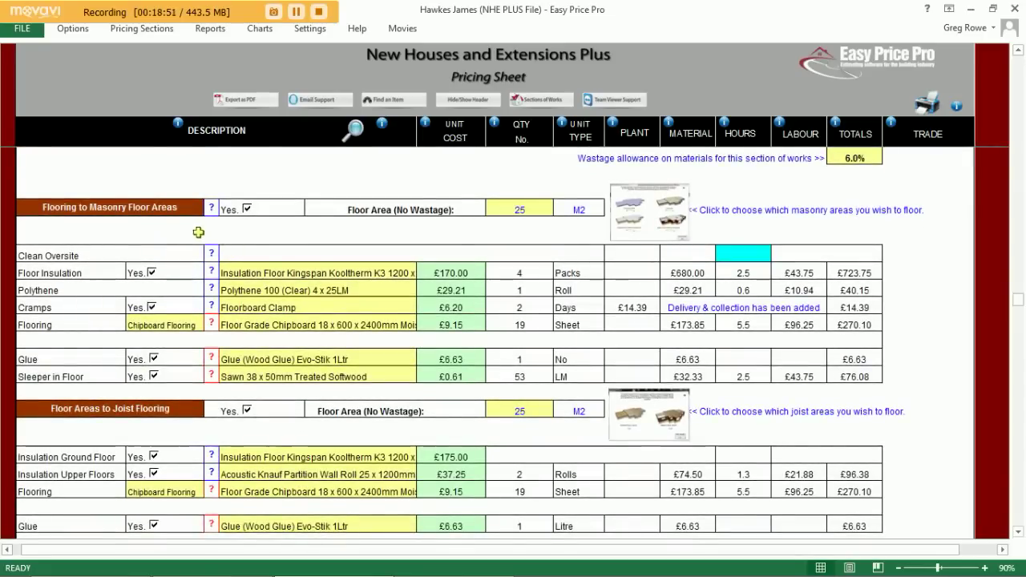
scroll(273, 328, down, 1)
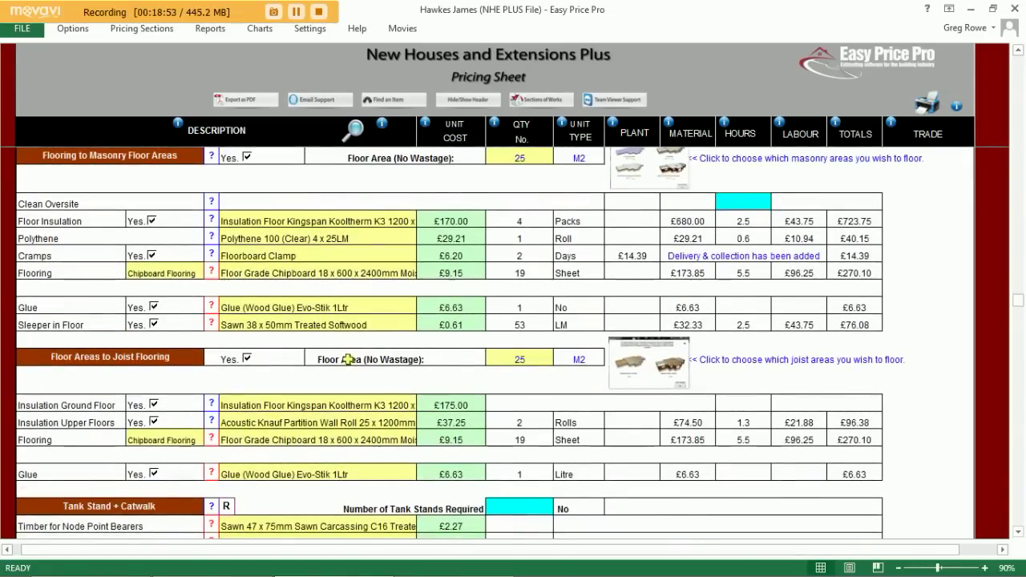
scroll(303, 353, down, 2)
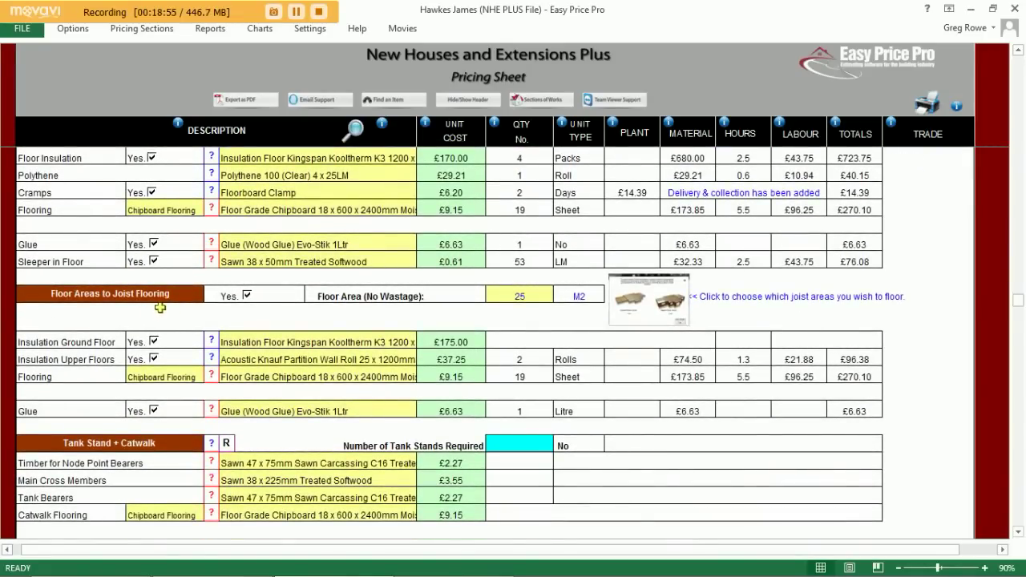
scroll(355, 374, down, 5)
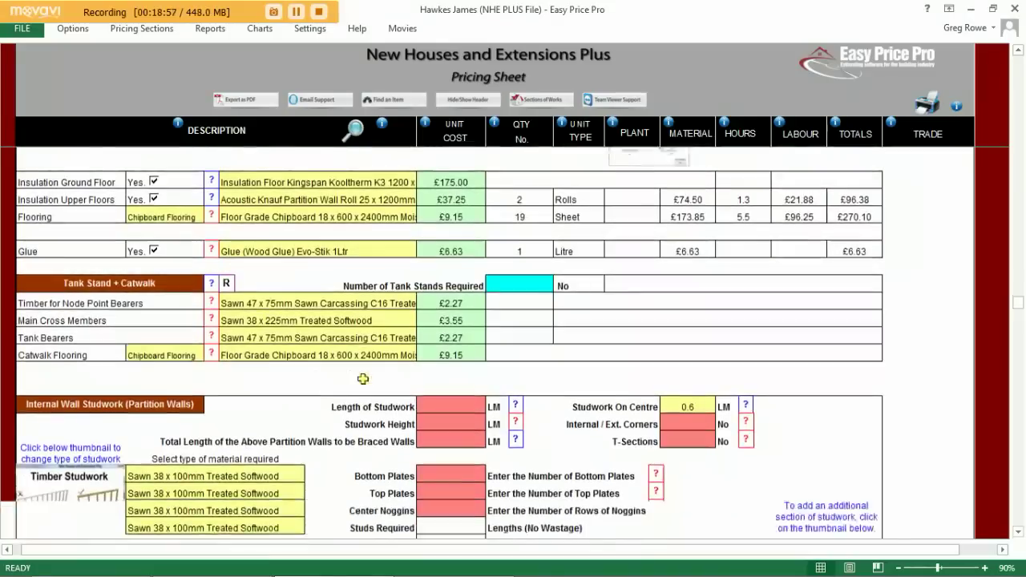
scroll(363, 380, down, 3)
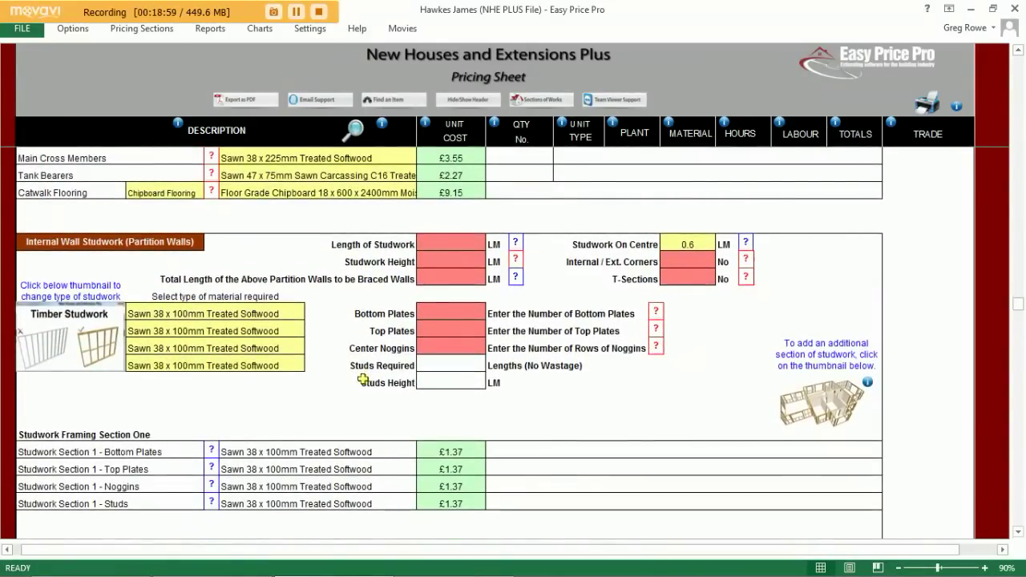
- View the timber choices for the internal wall studwork without changing the material
click(291, 313)
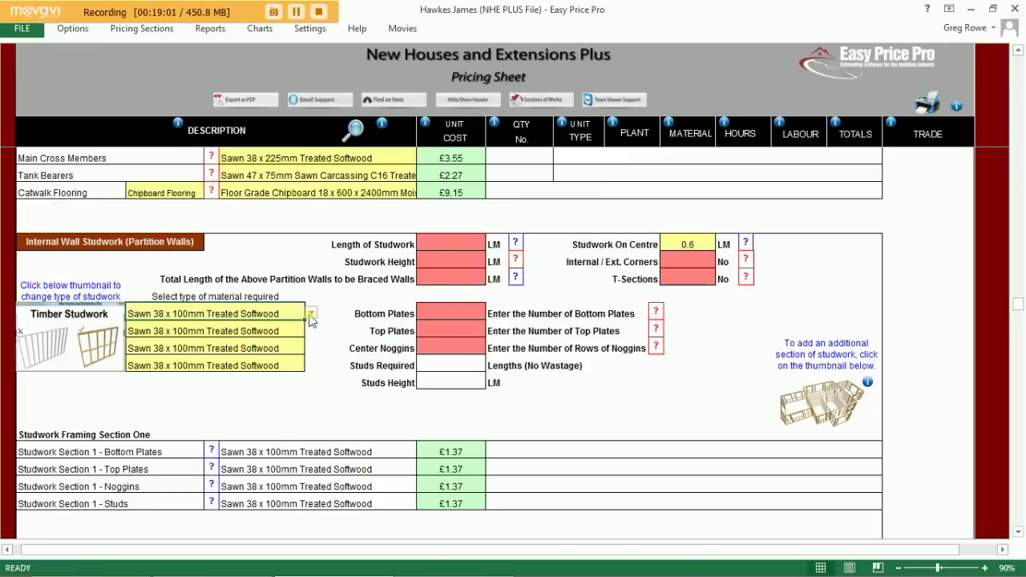
click(311, 314)
key(Escape)
- Set the internal partition walls' studwork length to 7 LM and height to 2.4 LM
click(440, 245)
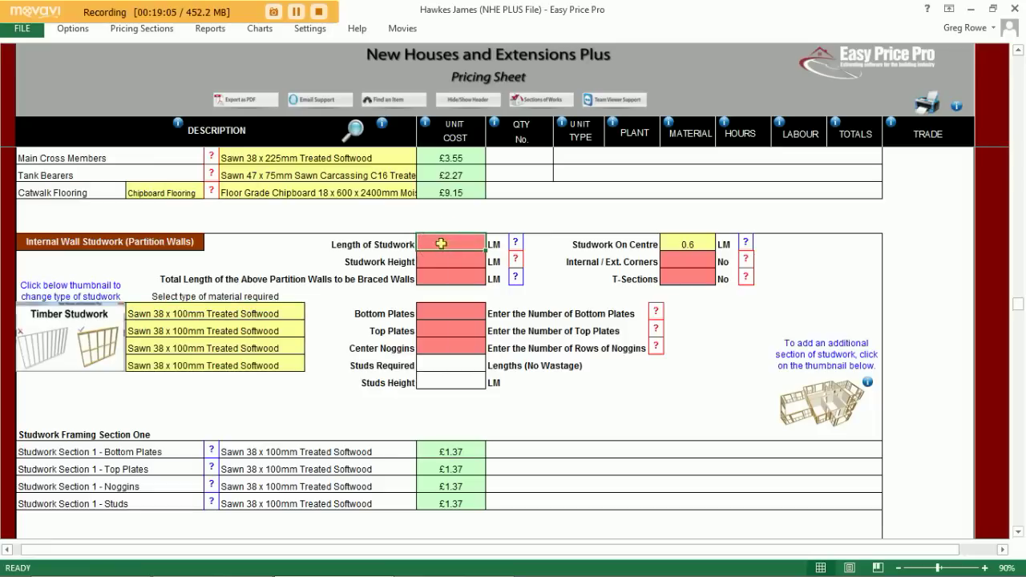
text(7)
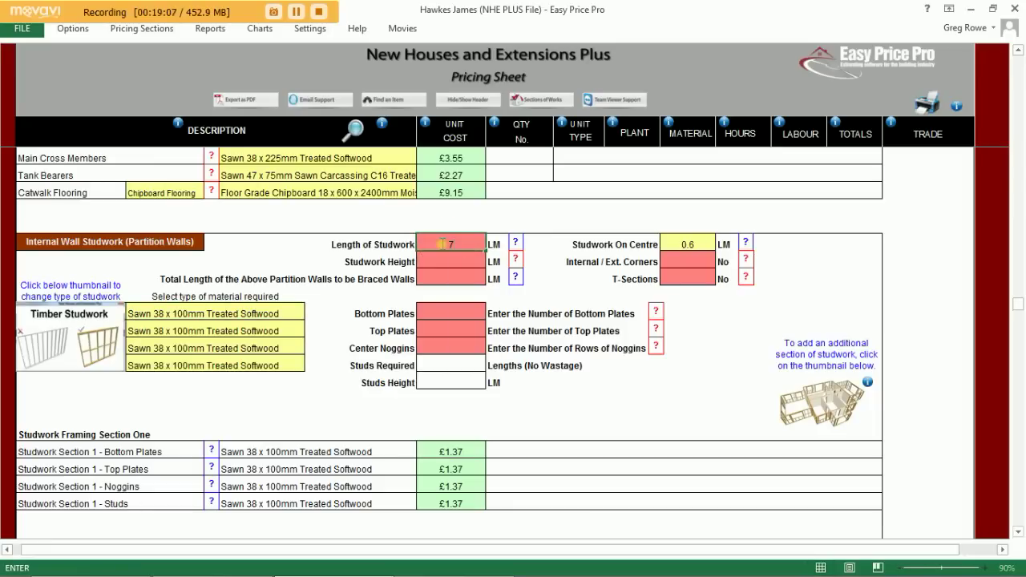
click(448, 262)
text(2.4)
- Give the partition wall studwork 1 bottom plate, 1 top plate and 2 rows of center noggins
click(453, 315)
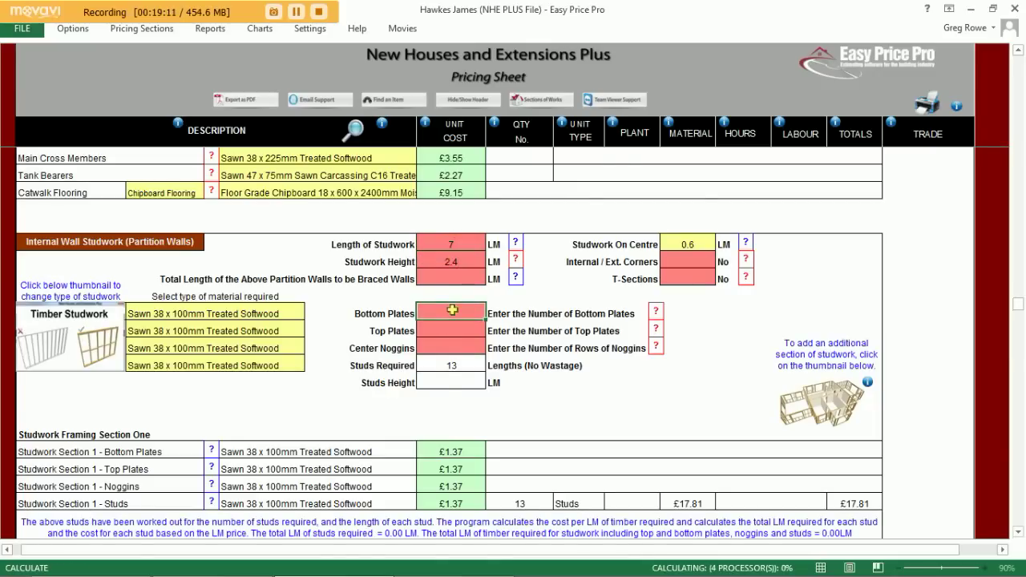
text(1)
click(454, 331)
text(1)
click(459, 347)
text(2)
click(456, 295)
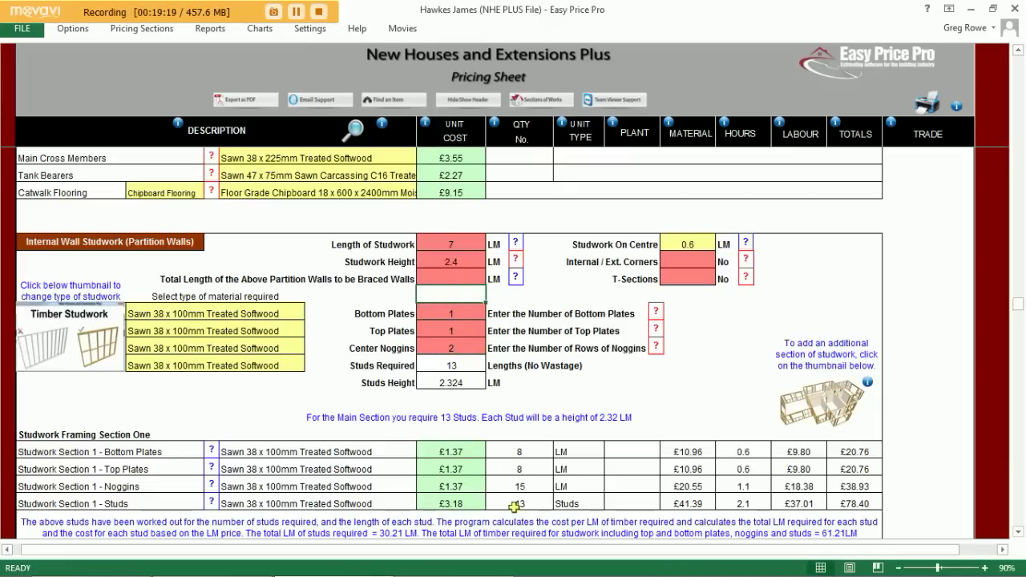
- Enter a quantity of 1 for the single door lining in the studwork walls
scroll(514, 507, down, 3)
scroll(515, 514, down, 3)
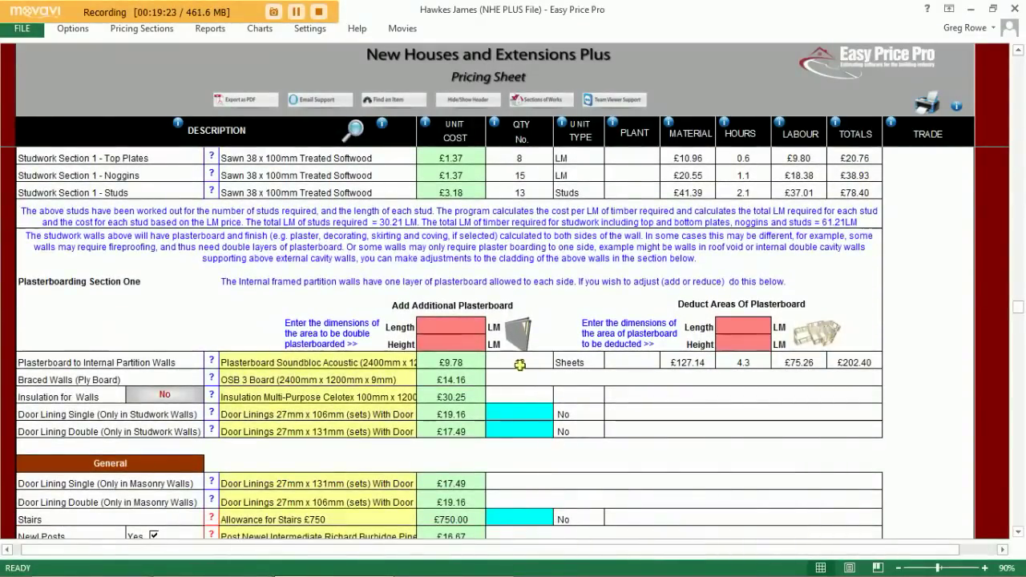
click(514, 413)
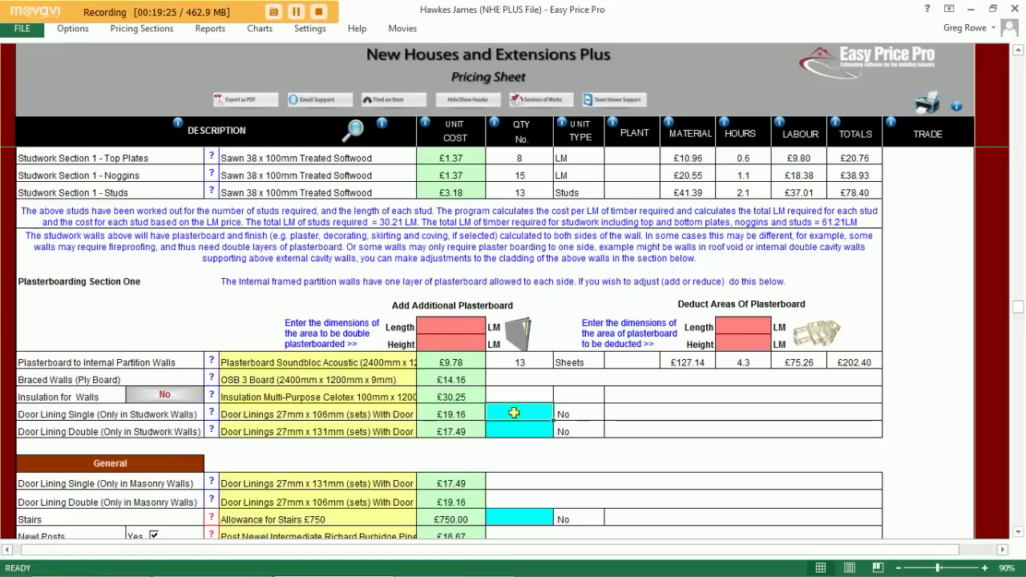
text(1)
click(518, 445)
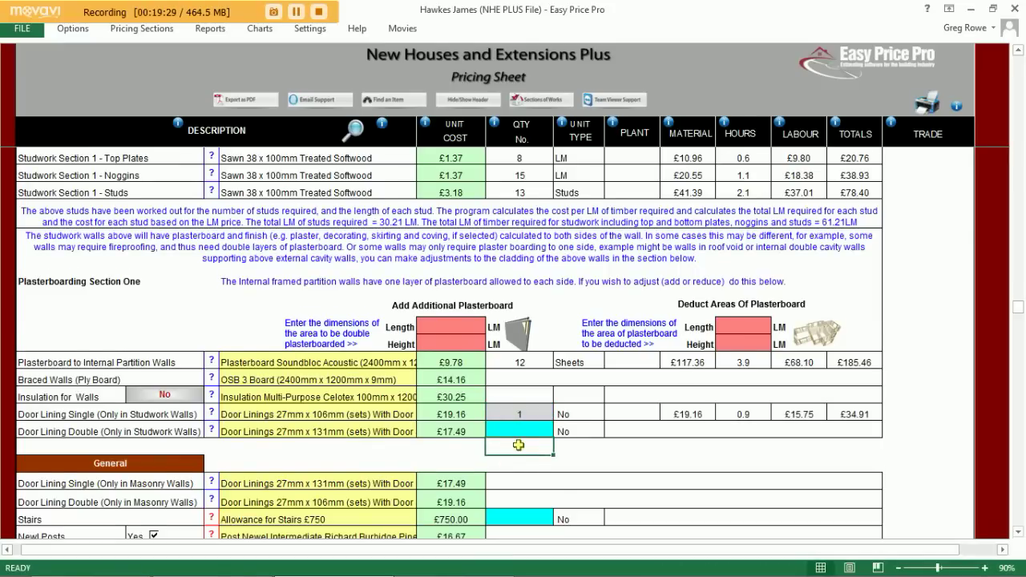
- Review the general carpentry items, ceiling noggins and ceiling plasterboard in the 1st Fix Carpentry section
scroll(519, 445, down, 1)
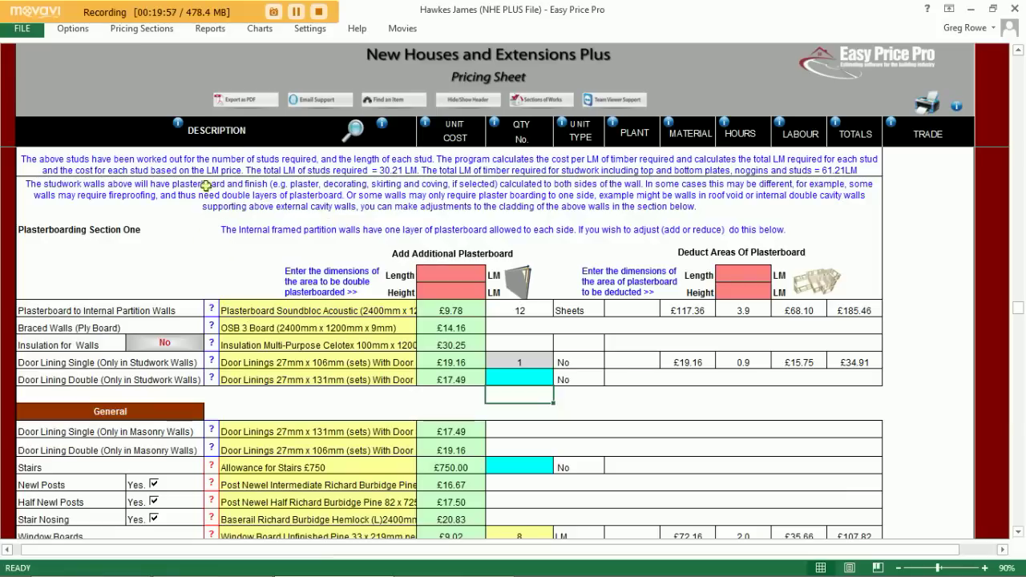
scroll(475, 446, down, 4)
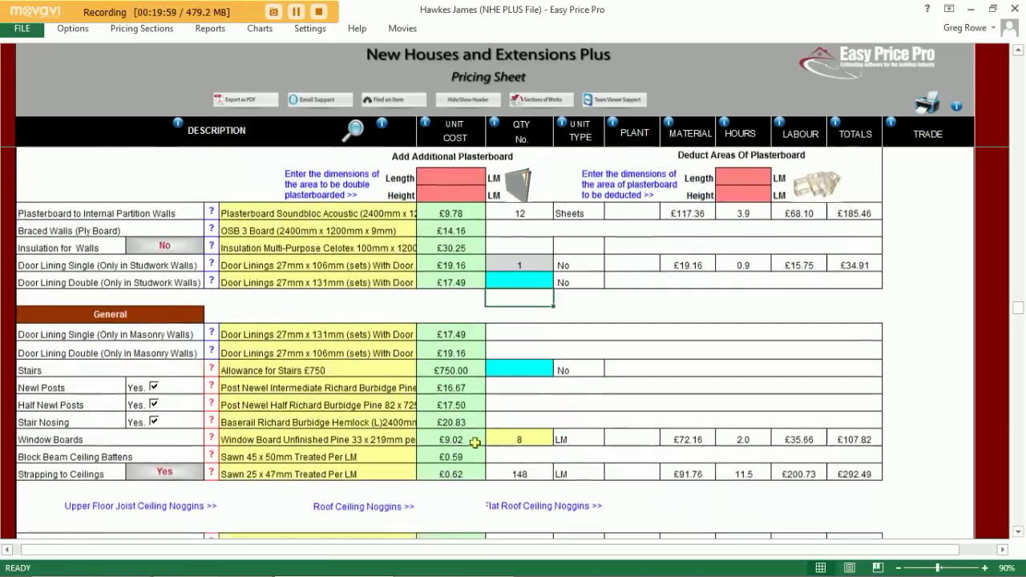
scroll(477, 451, down, 4)
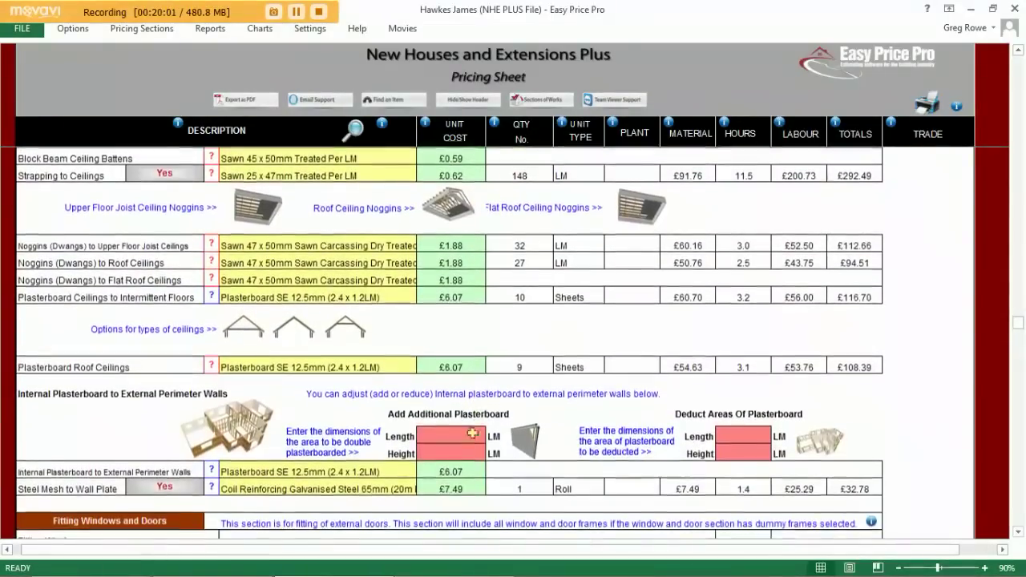
- Try the vaulted plasterboard ceiling on the main roof section, and return it to the standard ceiling
click(293, 335)
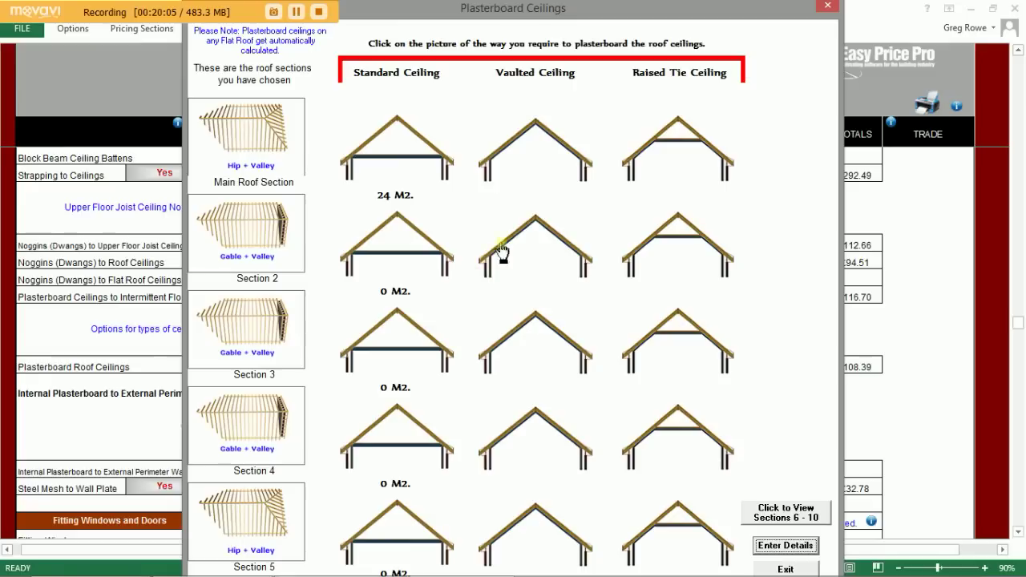
click(537, 160)
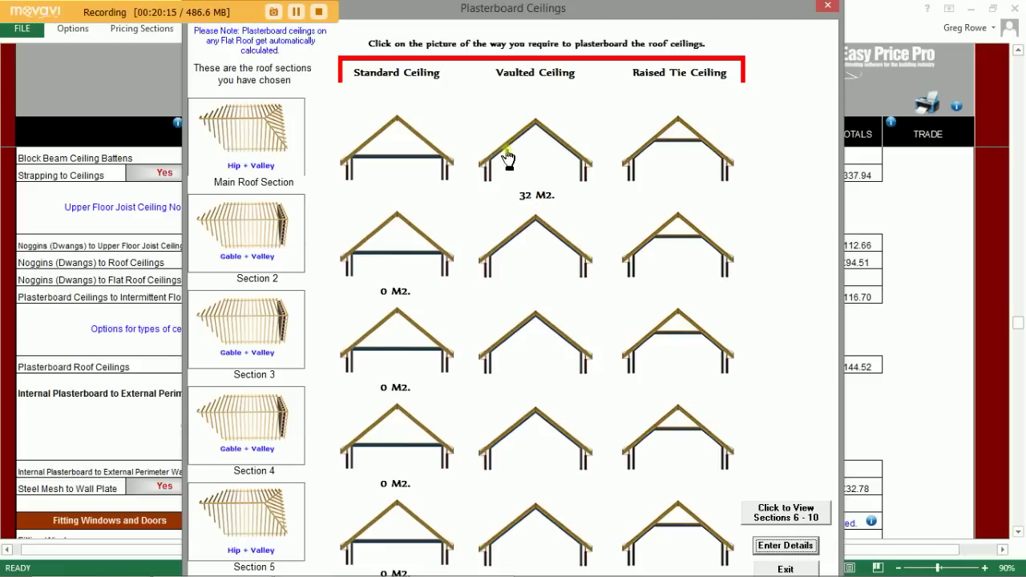
click(412, 171)
click(790, 569)
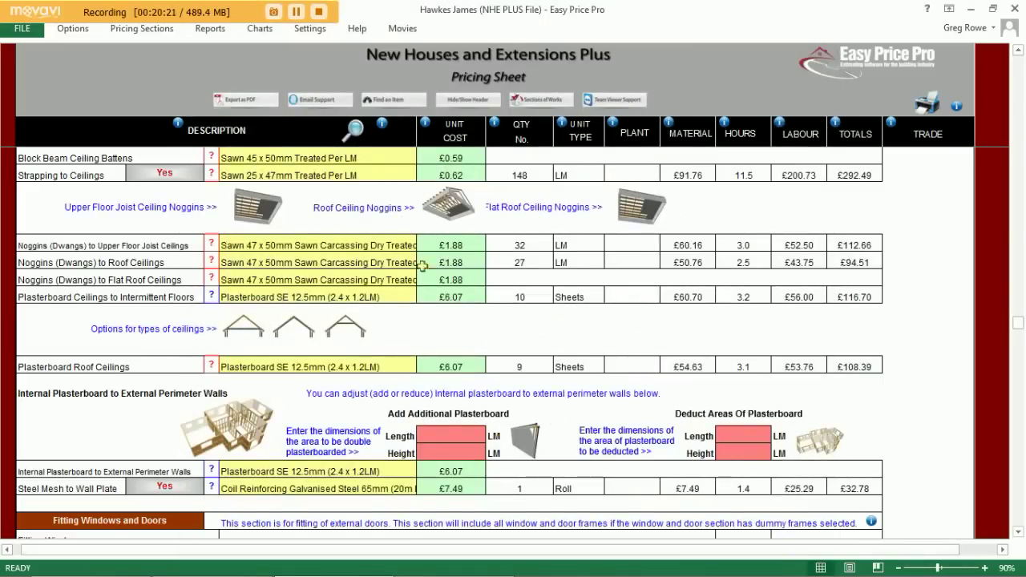
- Go to the first-fix electrics section and enter 5 double sockets in solid walls and 1 in studwork walls
click(161, 30)
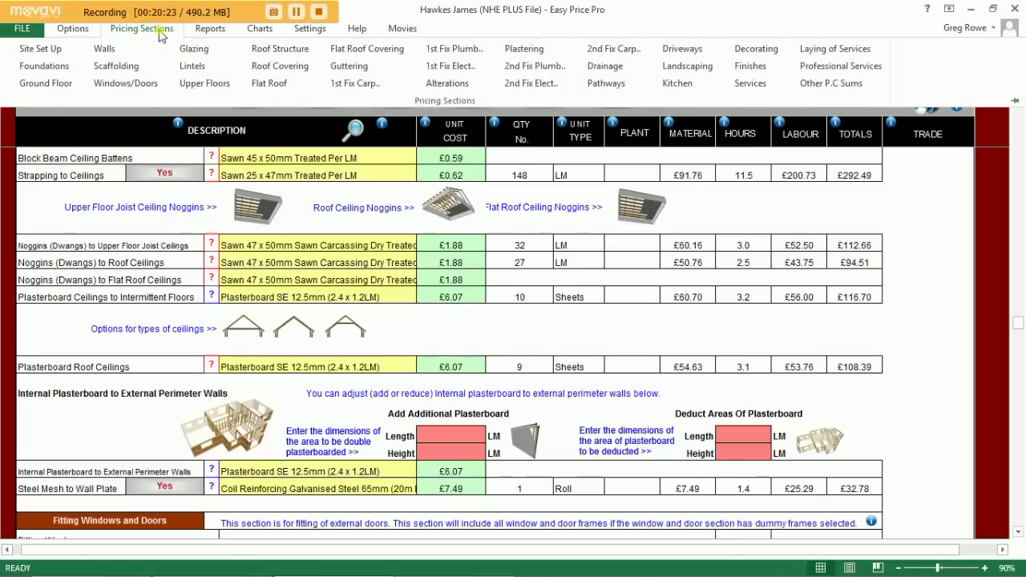
click(449, 69)
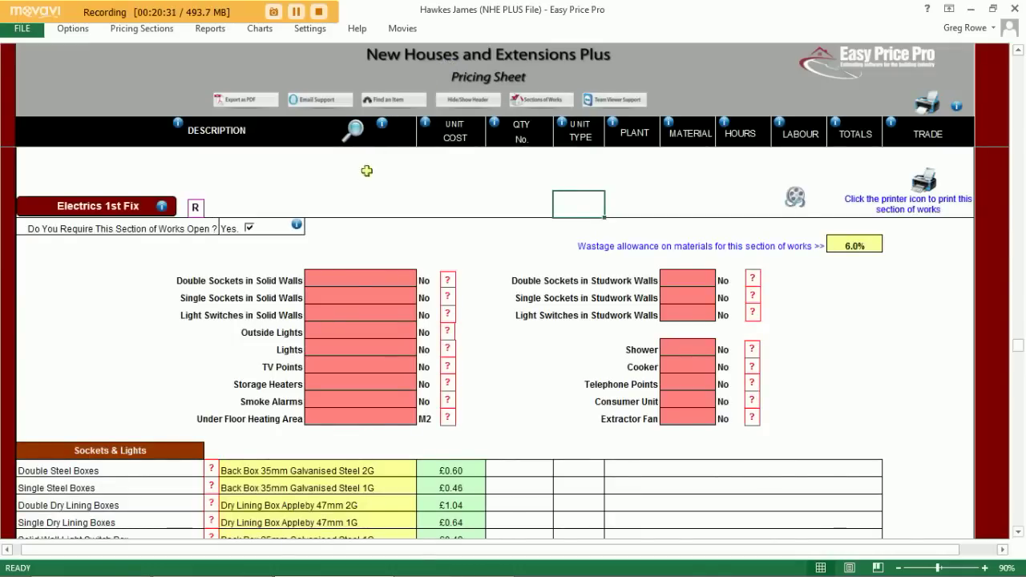
click(376, 279)
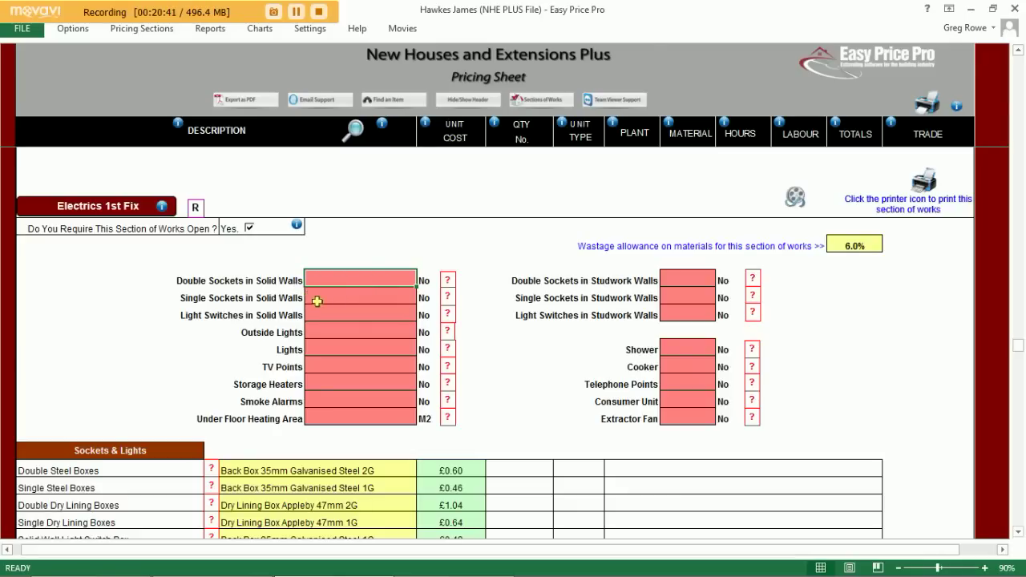
text(5)
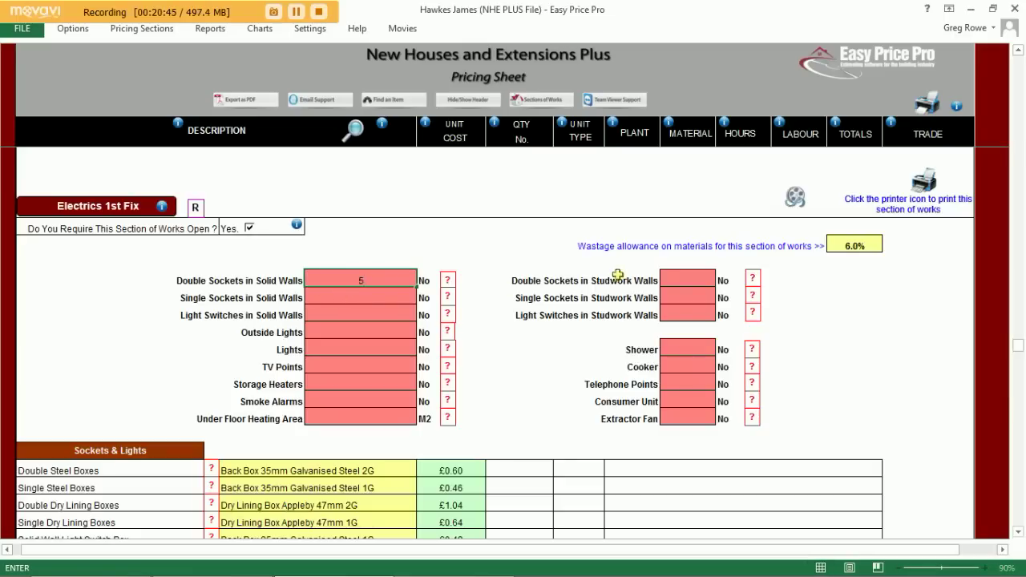
click(670, 282)
text(1)
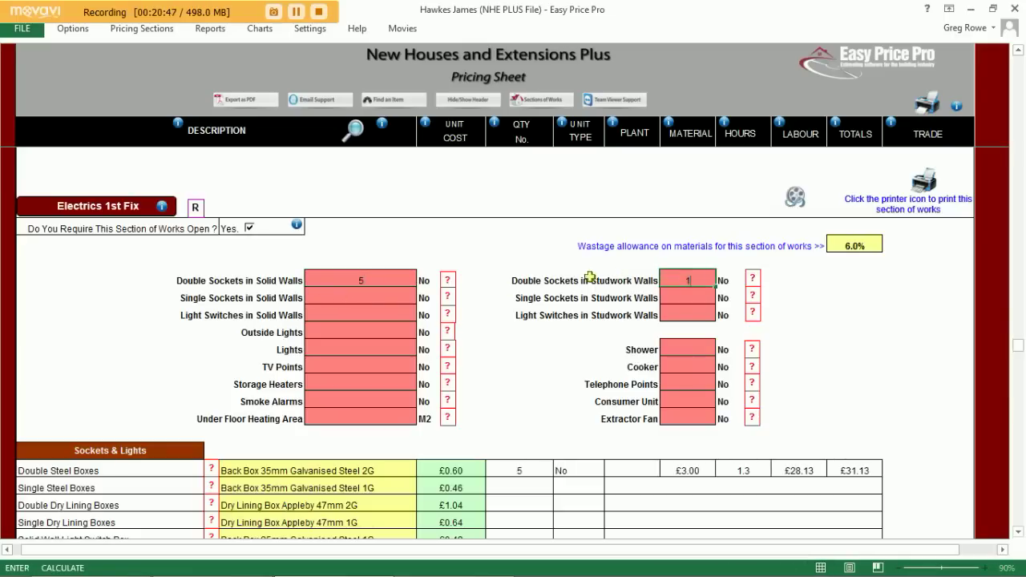
- Enter 3 light switches in solid walls and 1 light switch in studwork walls
click(396, 314)
text(3)
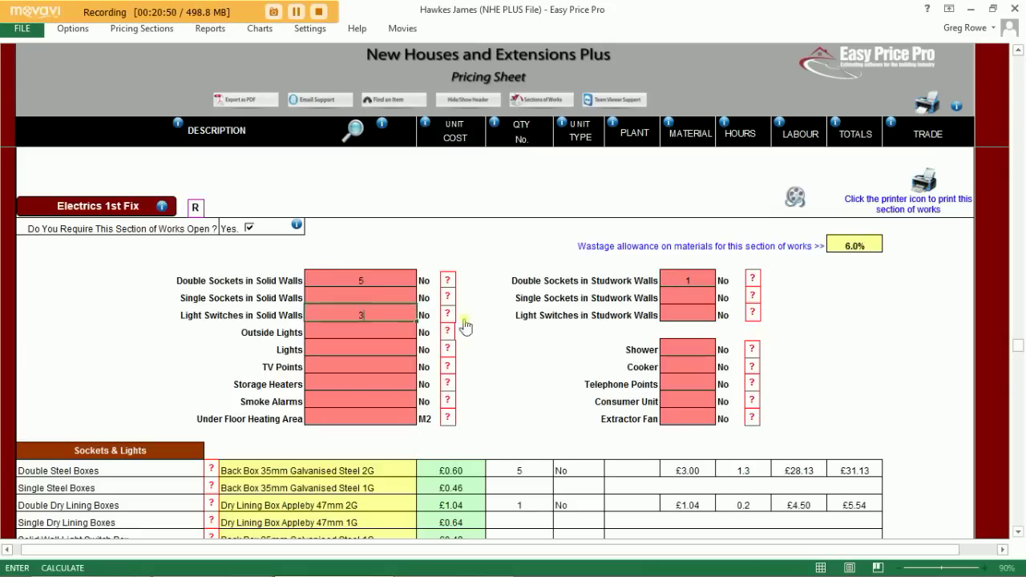
click(683, 316)
text(1)
- Enter quantities of 6 lights, 1 TV point and 2 smoke alarms for the first-fix electrics
click(383, 345)
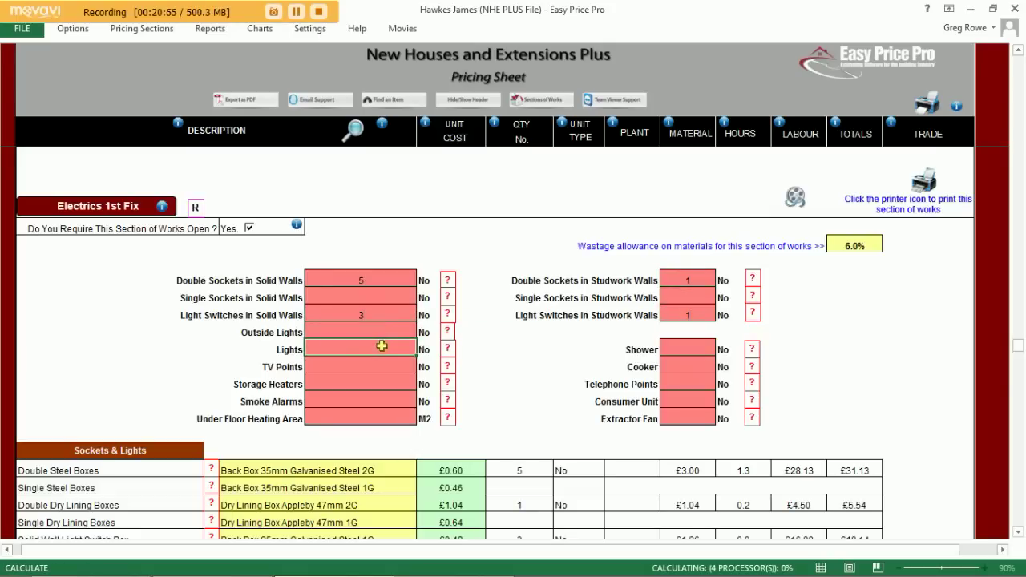
text(6)
click(380, 365)
text(1)
click(381, 391)
click(381, 399)
text(2)
click(379, 437)
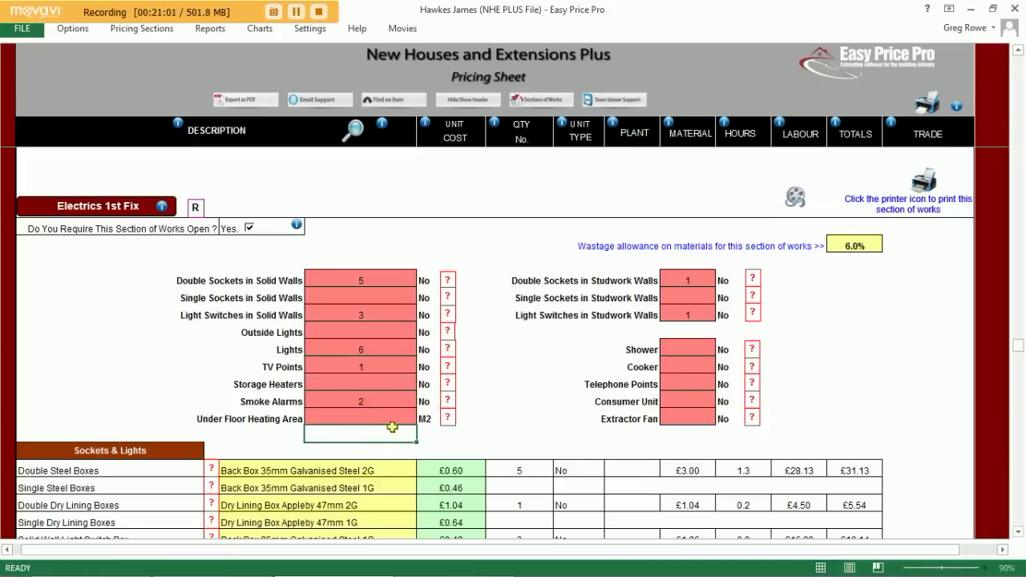
- Review the calculated first-fix electrics items and mark the section as a P.C. Sum
scroll(497, 409, down, 4)
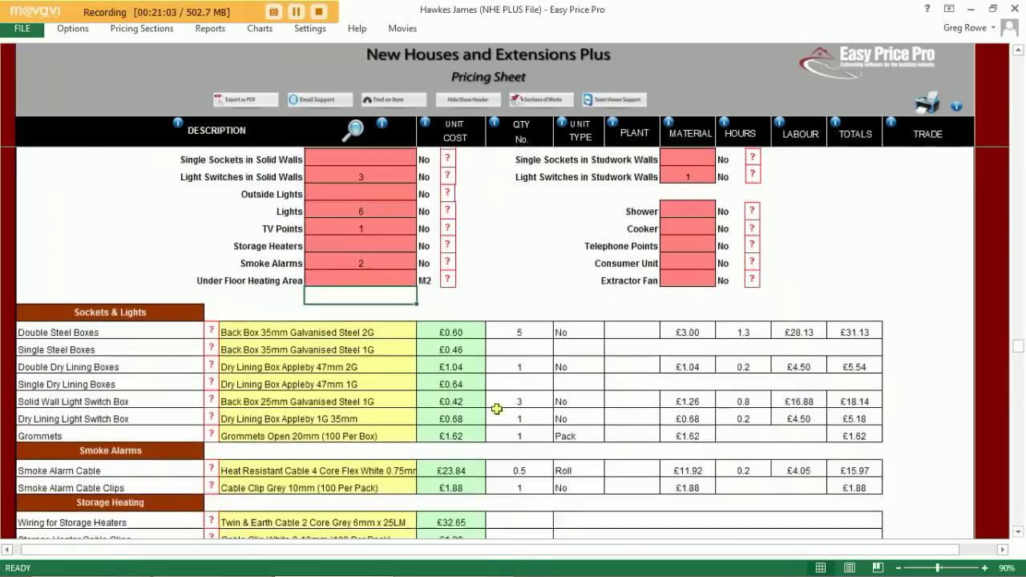
scroll(519, 350, down, 4)
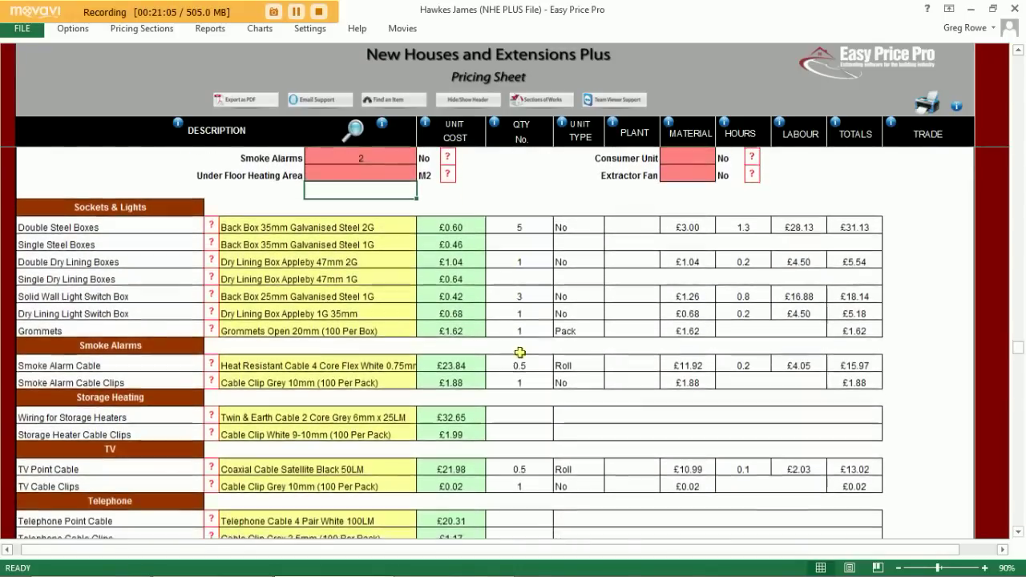
scroll(520, 352, down, 5)
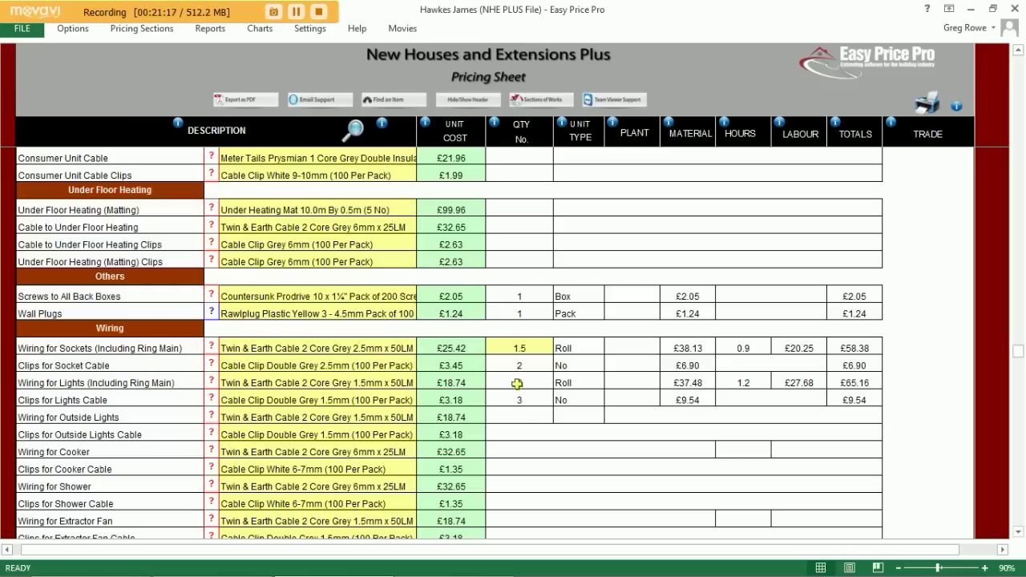
scroll(517, 384, down, 5)
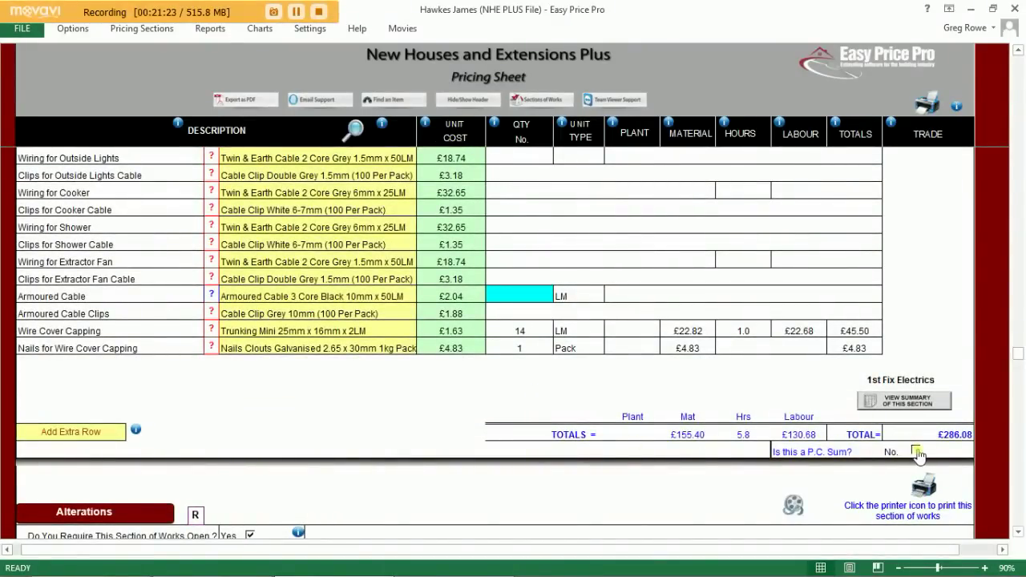
click(915, 453)
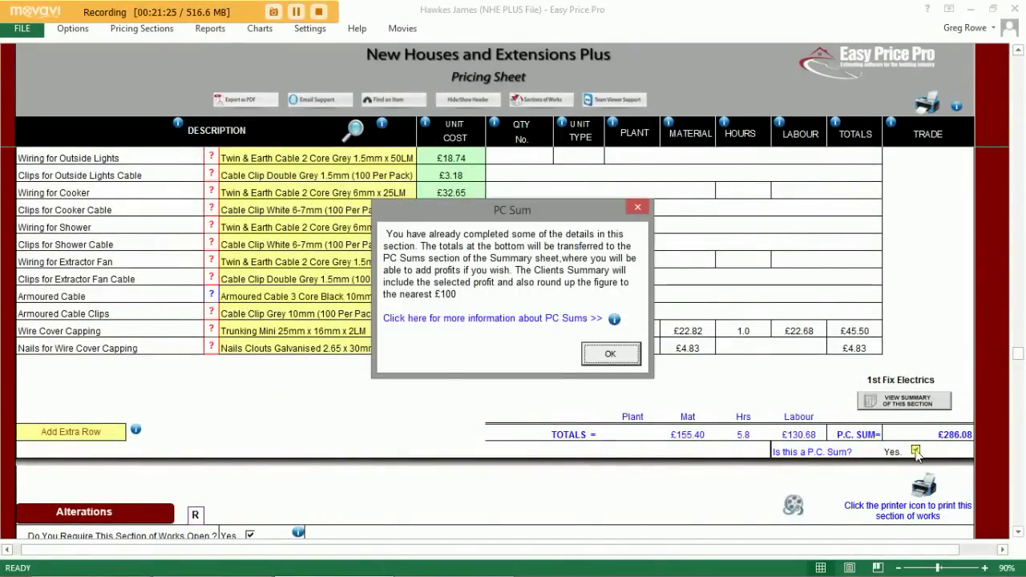
click(630, 356)
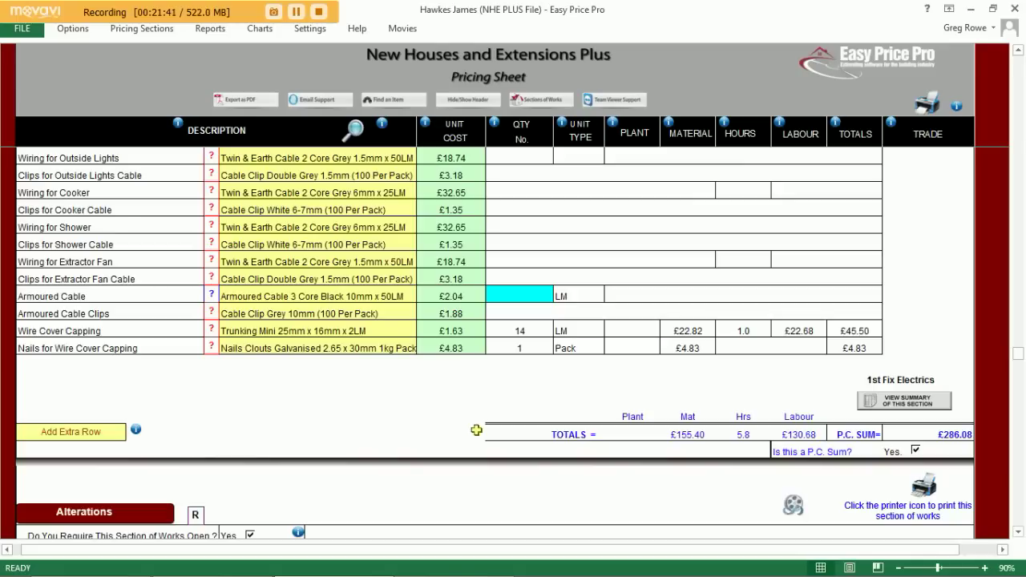
- In the Plastering section, set the new internal walls of the main section and section 2 to Dot and Dab (Plaster)
click(167, 30)
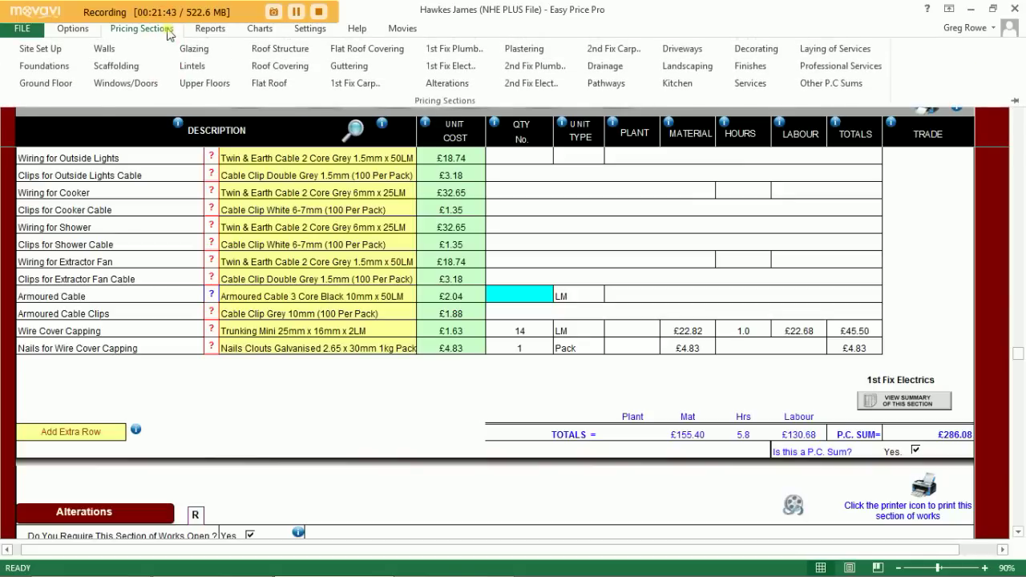
click(525, 49)
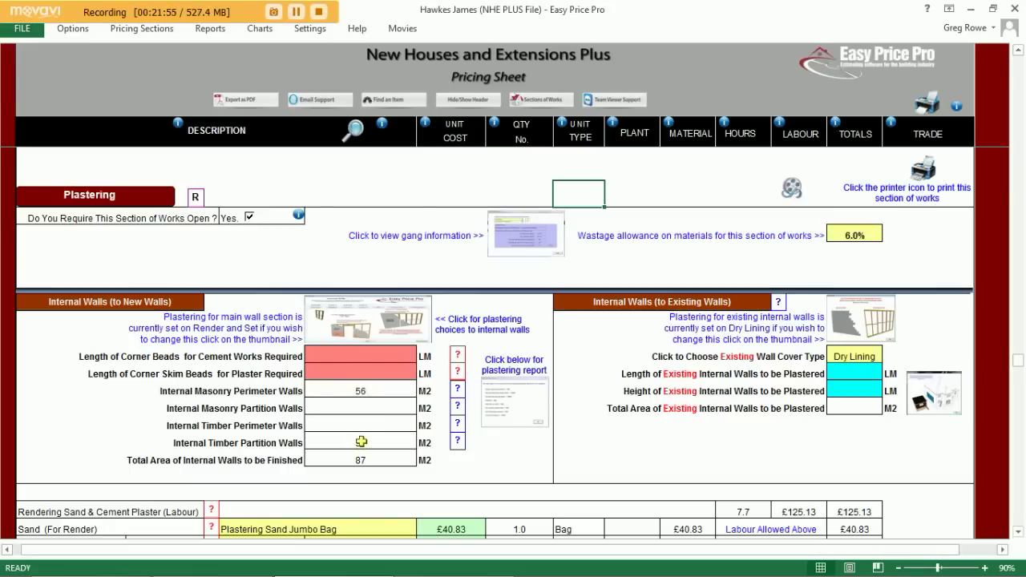
scroll(383, 329, down, 3)
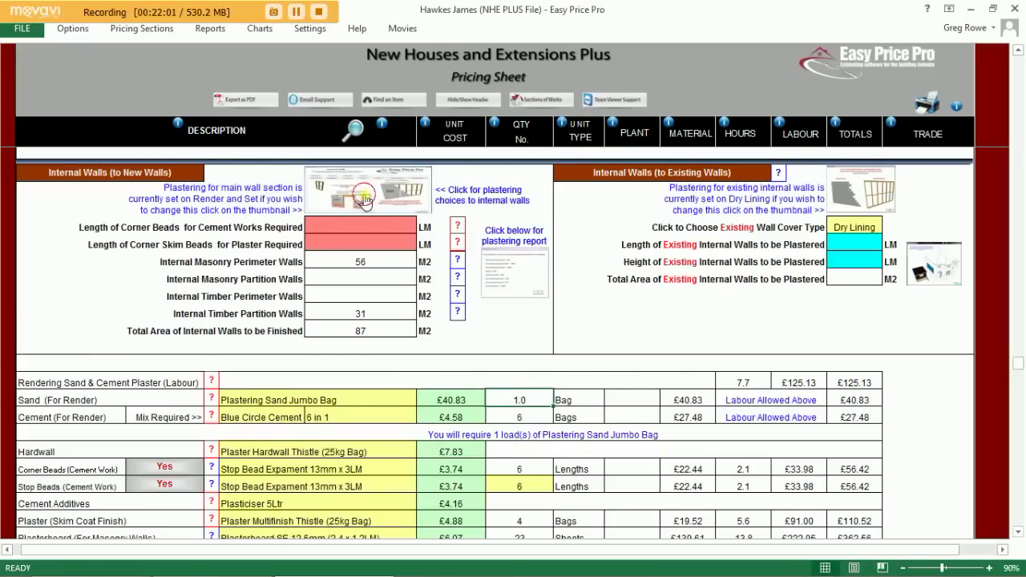
click(365, 199)
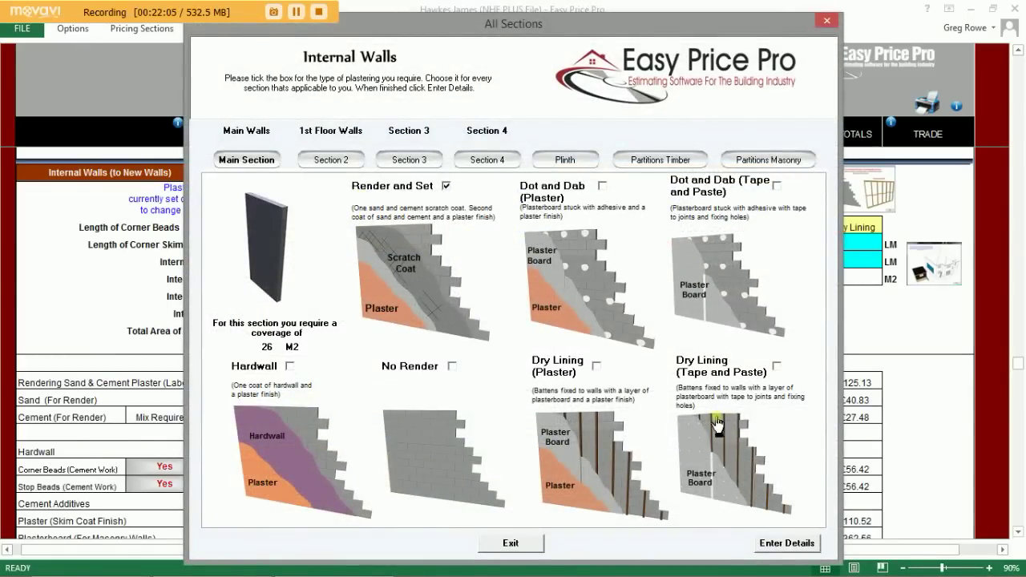
click(602, 186)
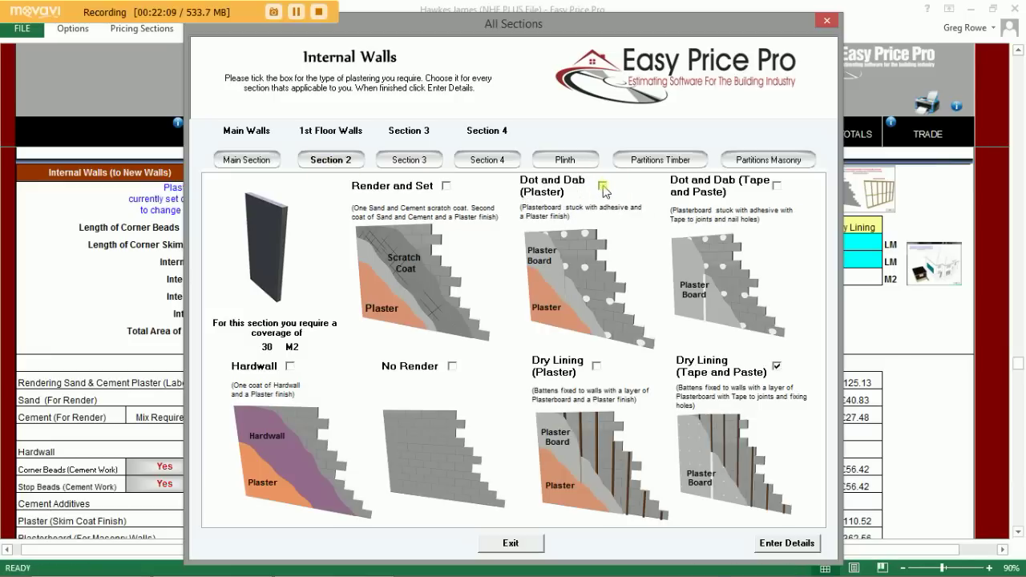
click(677, 162)
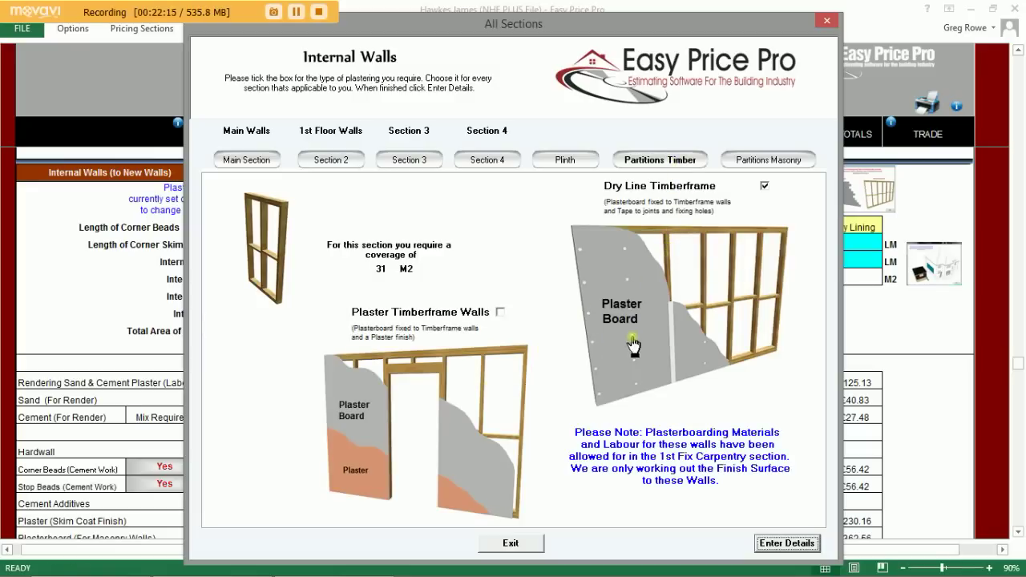
click(786, 544)
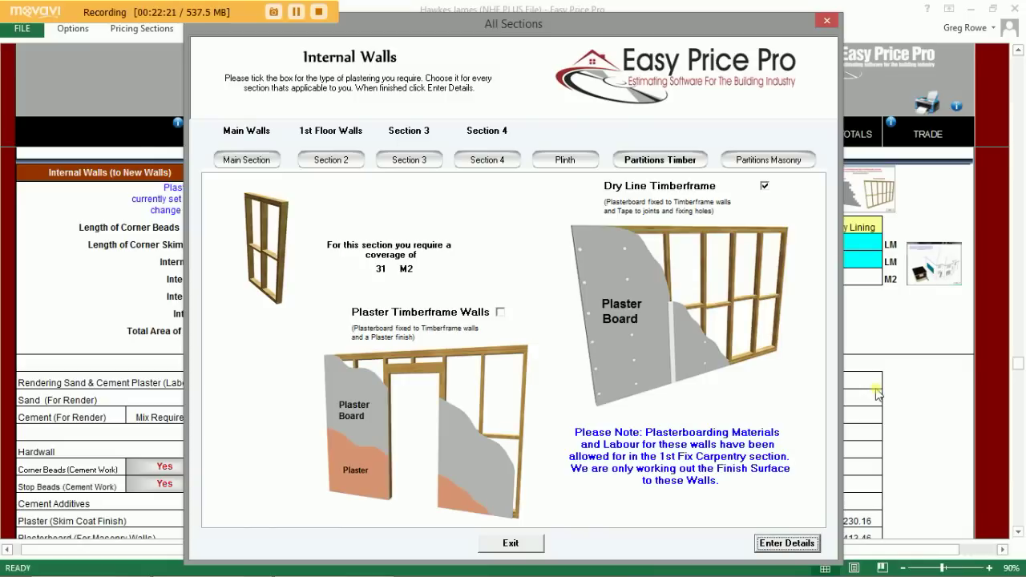
- Choose plastering for the new external walls of section 2 on the first floor and enter the details
scroll(665, 421, down, 1)
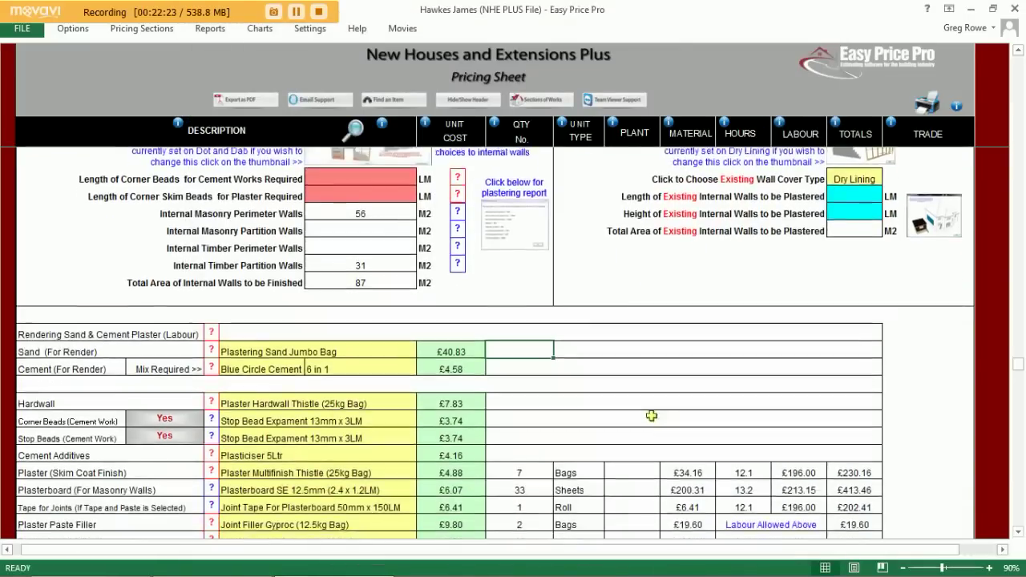
scroll(652, 416, down, 8)
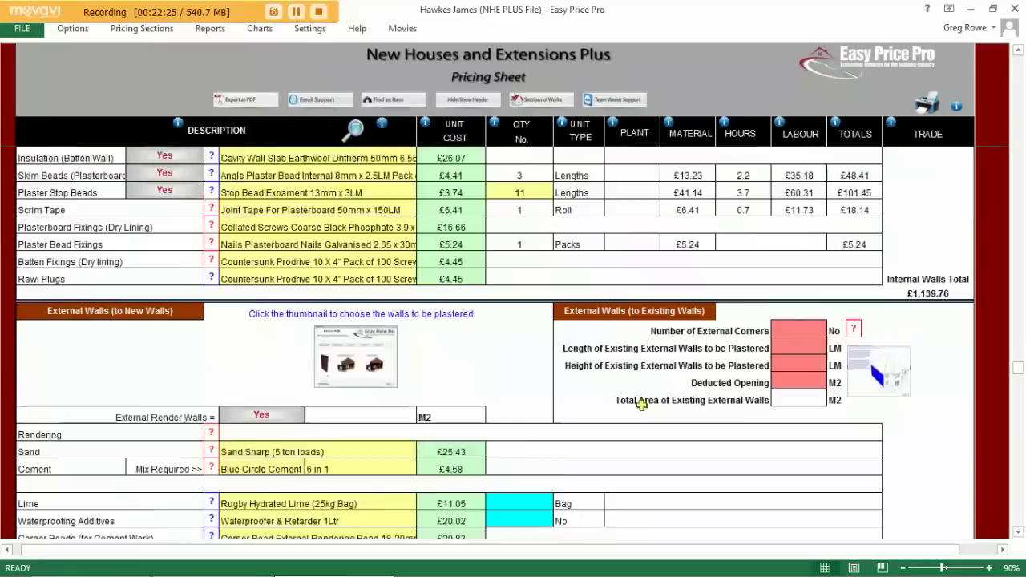
scroll(641, 405, down, 2)
click(346, 261)
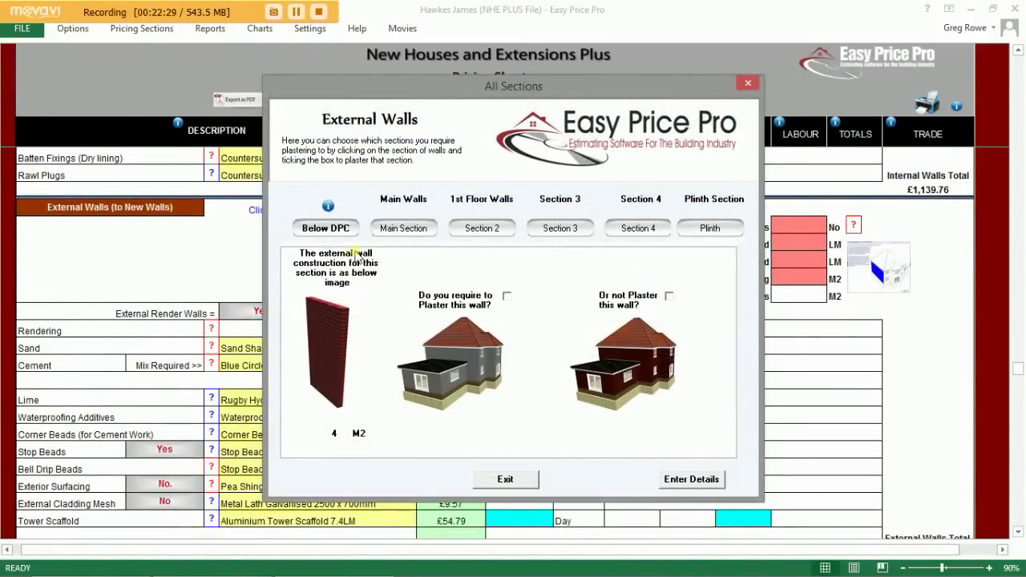
click(482, 228)
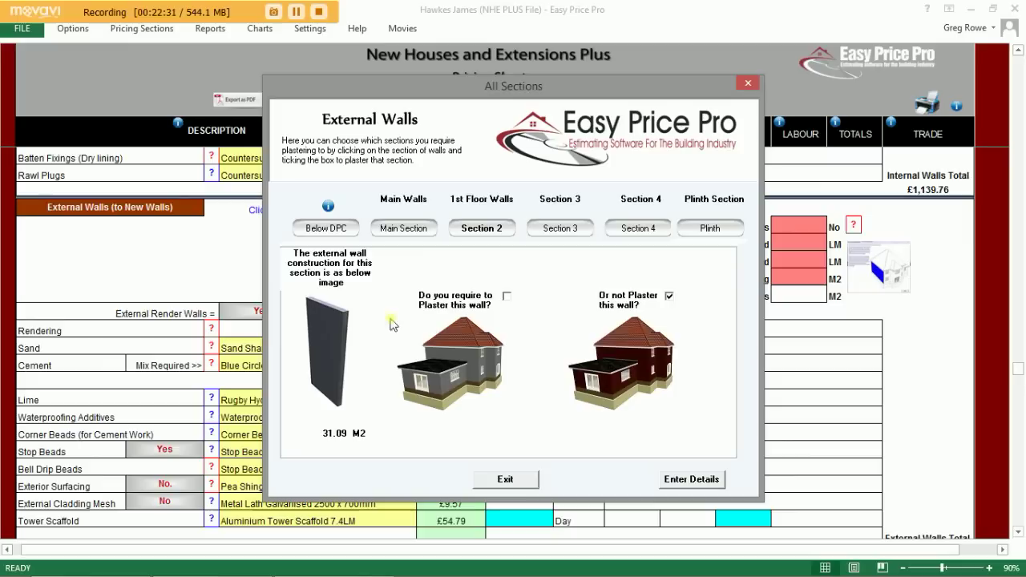
click(507, 297)
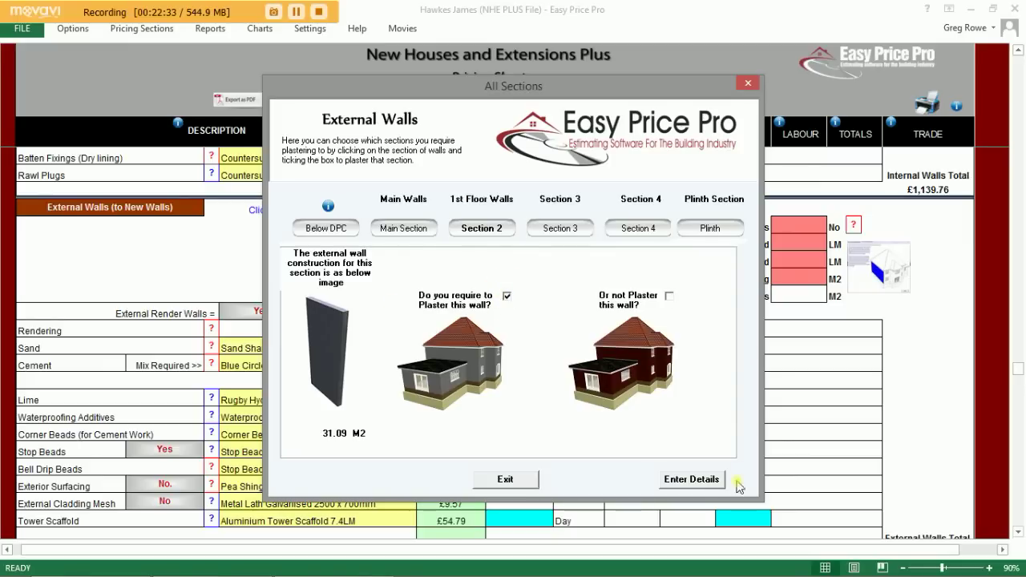
click(703, 481)
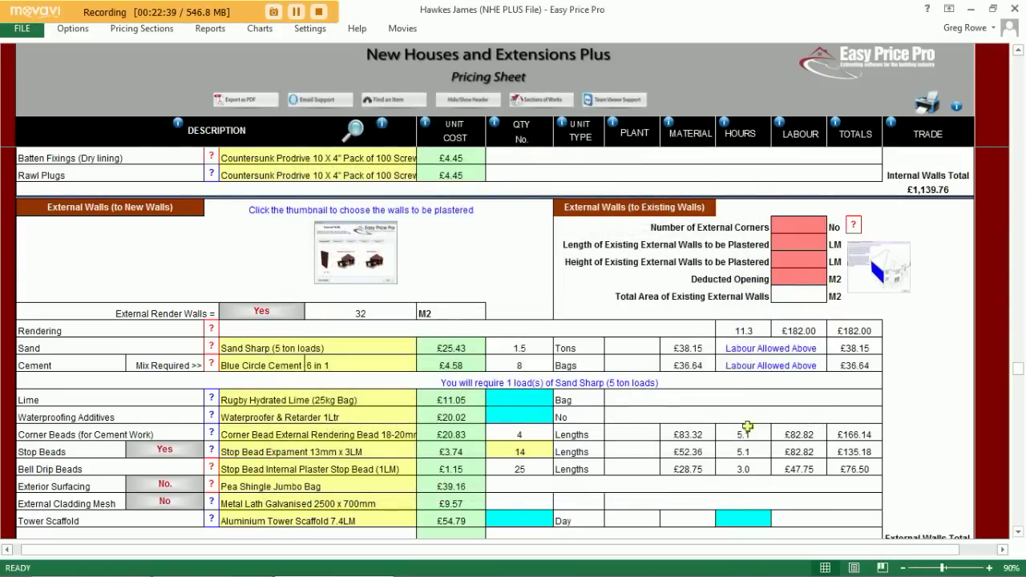
- Review the calculated external wall, floor screed, ceiling and general items of the Plastering section
scroll(678, 430, down, 5)
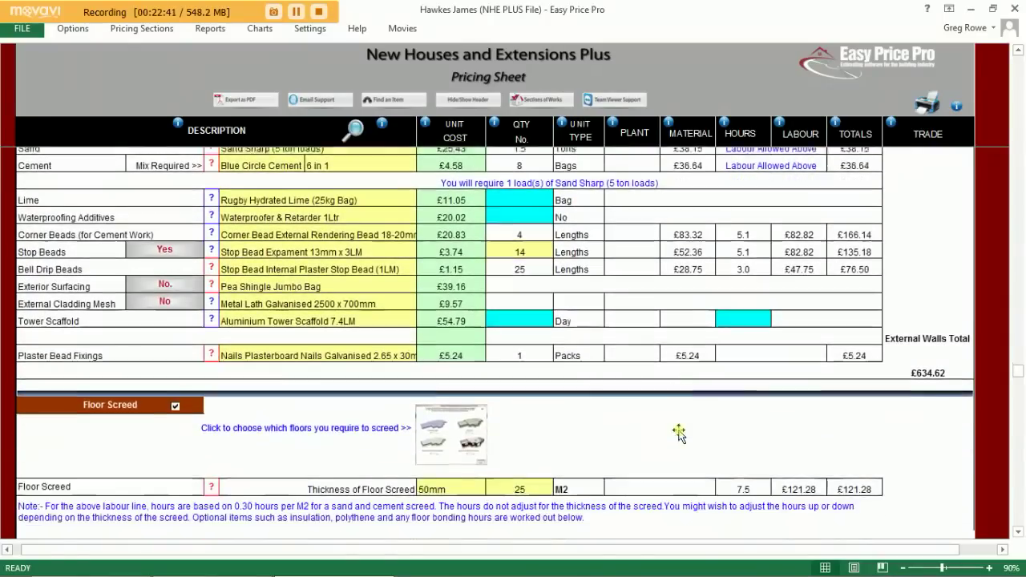
scroll(678, 430, down, 5)
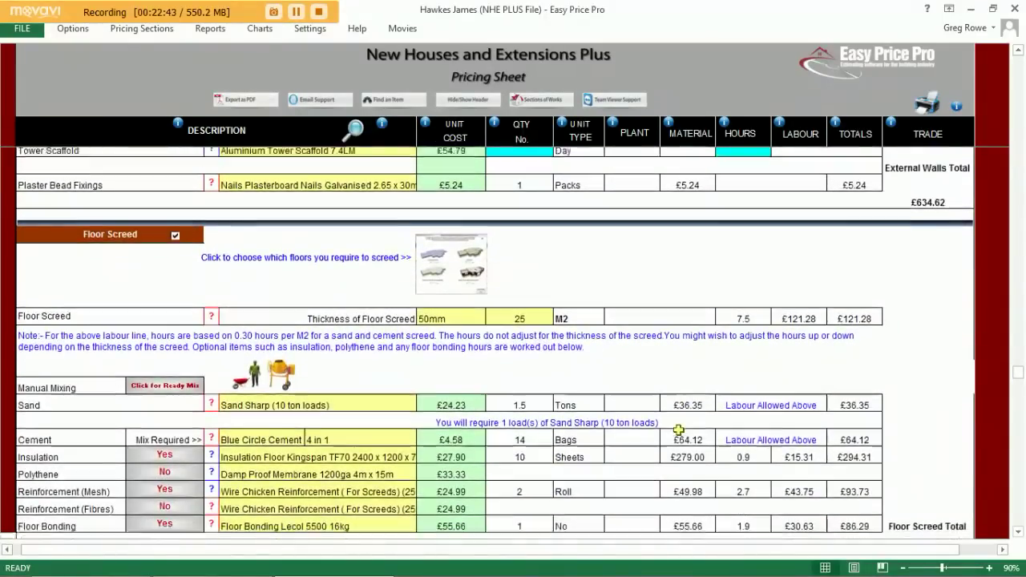
scroll(678, 430, down, 5)
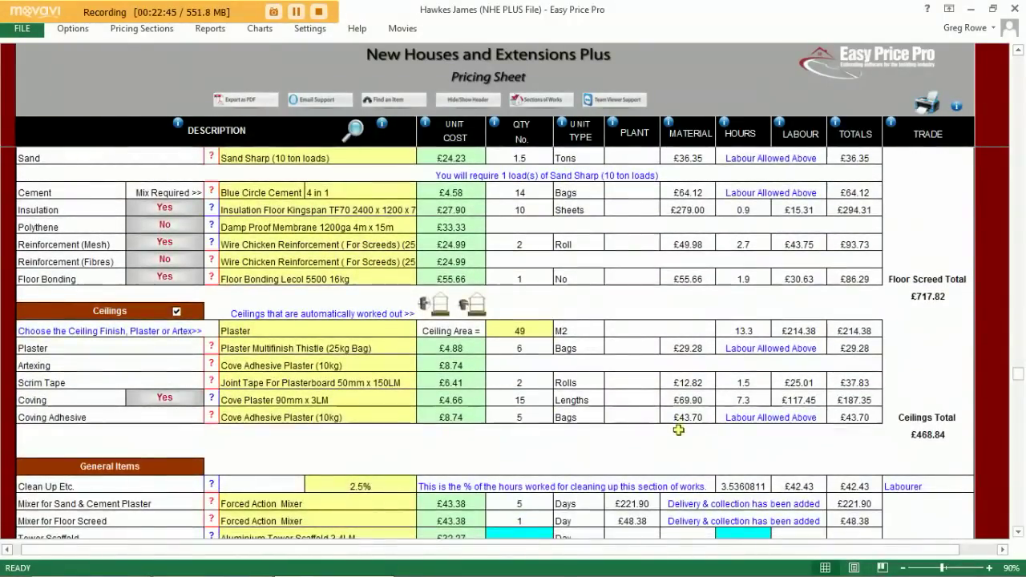
scroll(678, 430, down, 2)
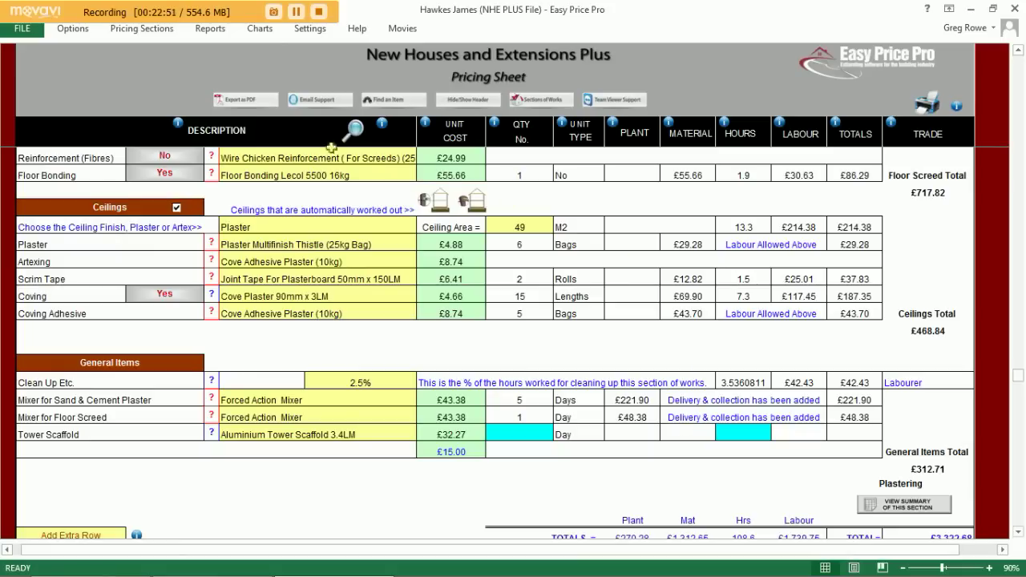
- Go to the Electrics 2nd Fix pricing section and mark it as a P.C. Sum
click(142, 31)
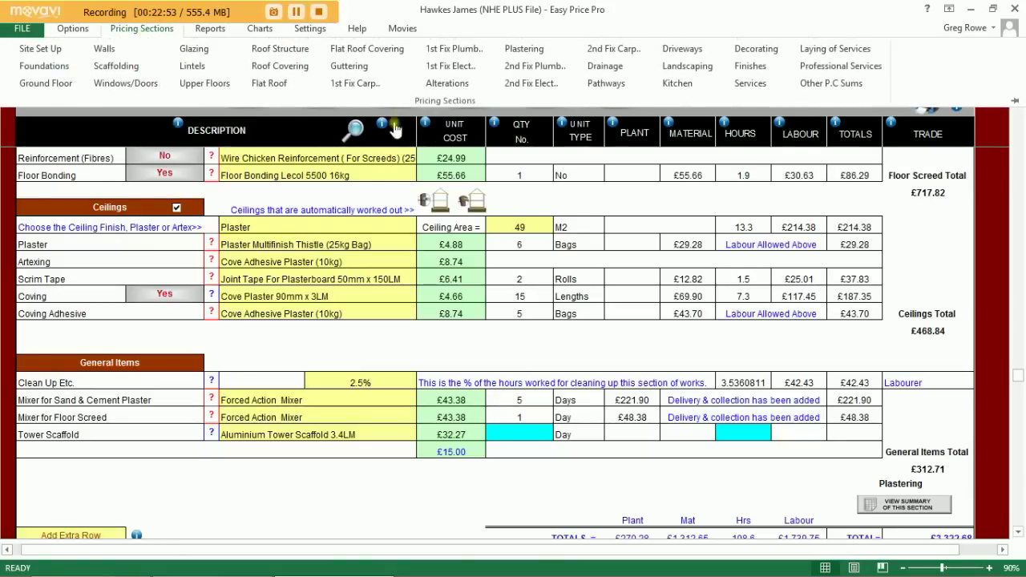
click(528, 83)
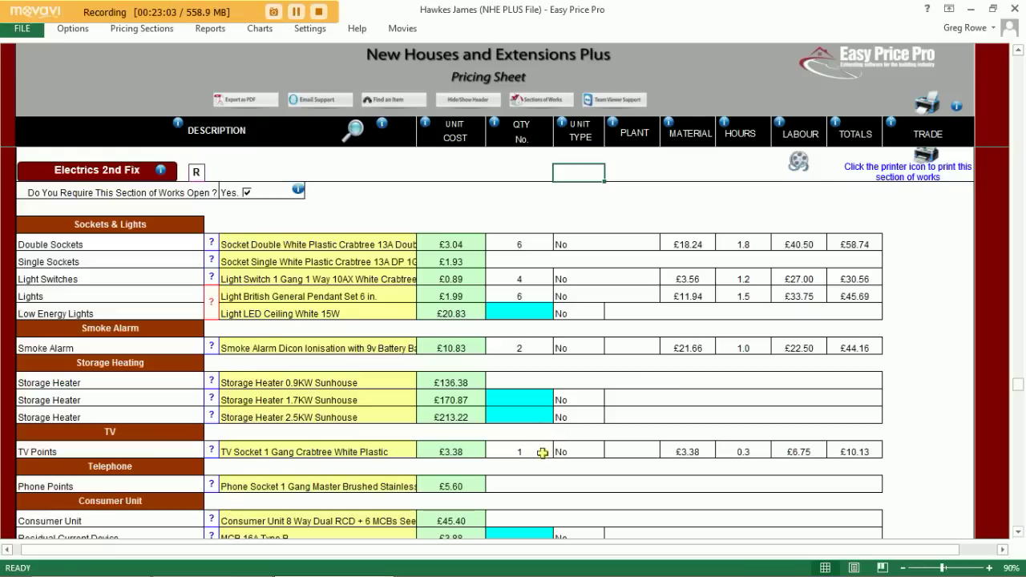
scroll(542, 453, down, 5)
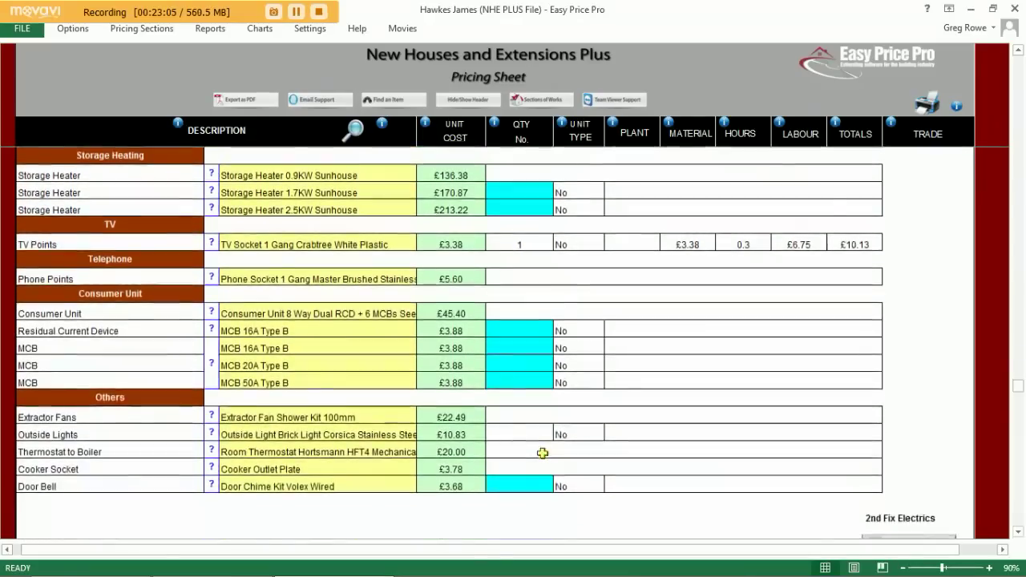
scroll(543, 453, down, 1)
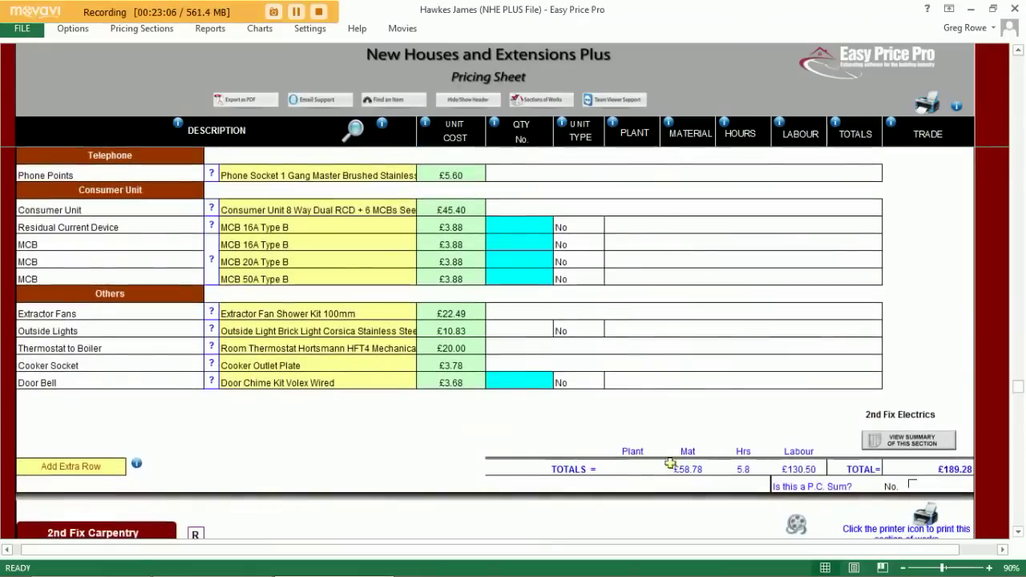
click(914, 485)
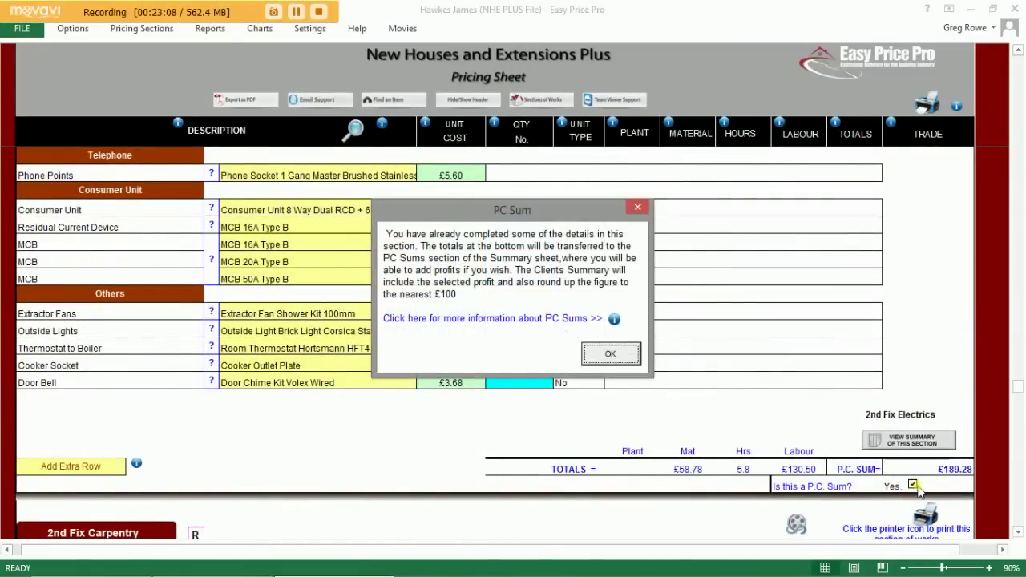
click(631, 348)
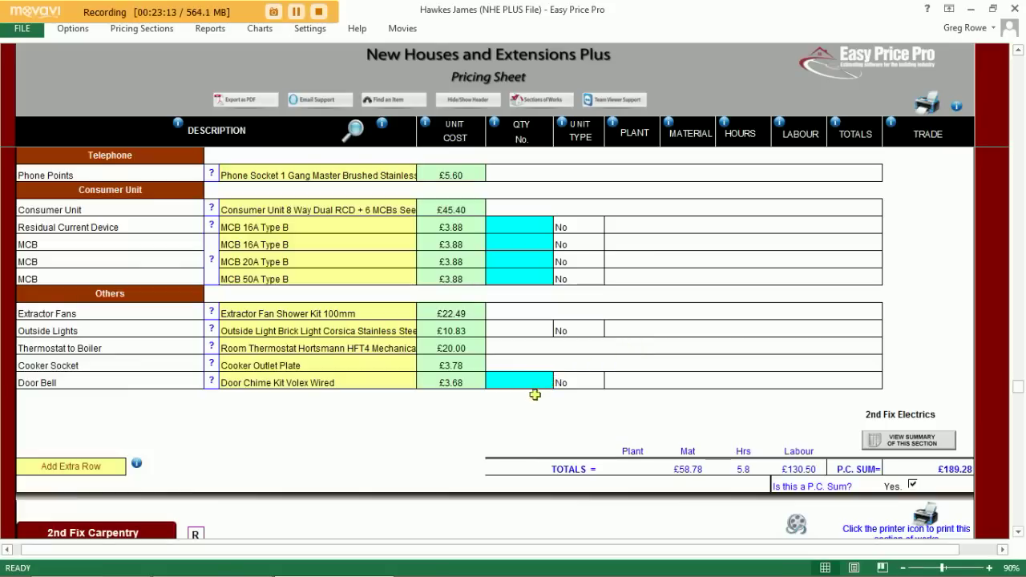
- Review the door items and general second-fix items calculated in the 2nd Fix Carpentry section
scroll(510, 417, down, 3)
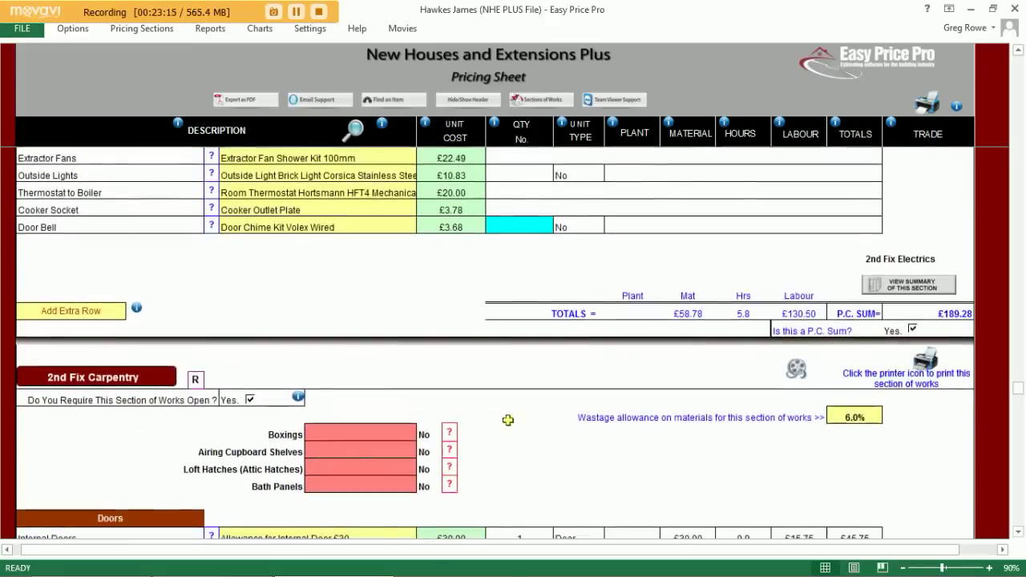
scroll(509, 420, down, 5)
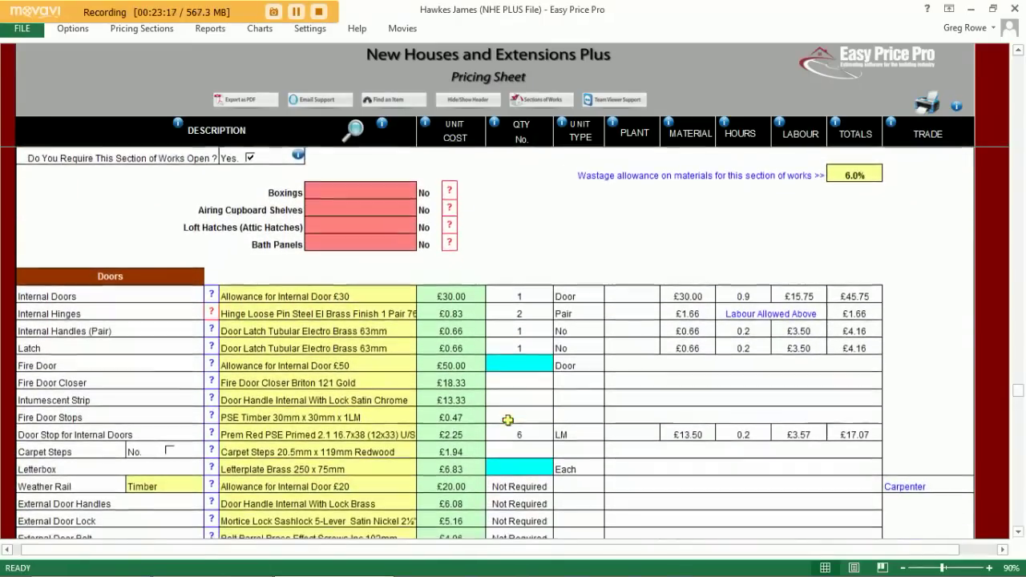
scroll(509, 420, down, 1)
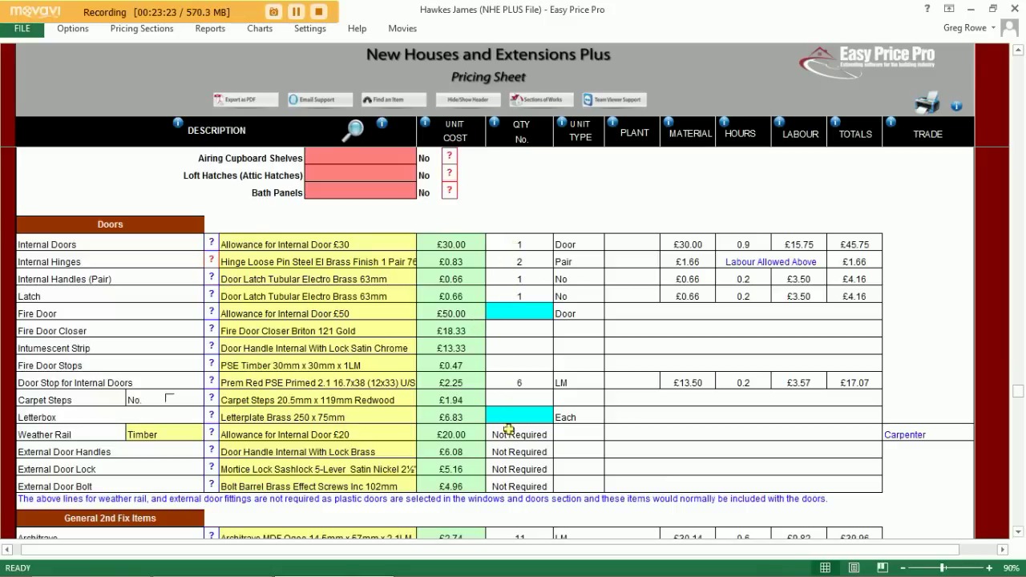
scroll(513, 451, down, 4)
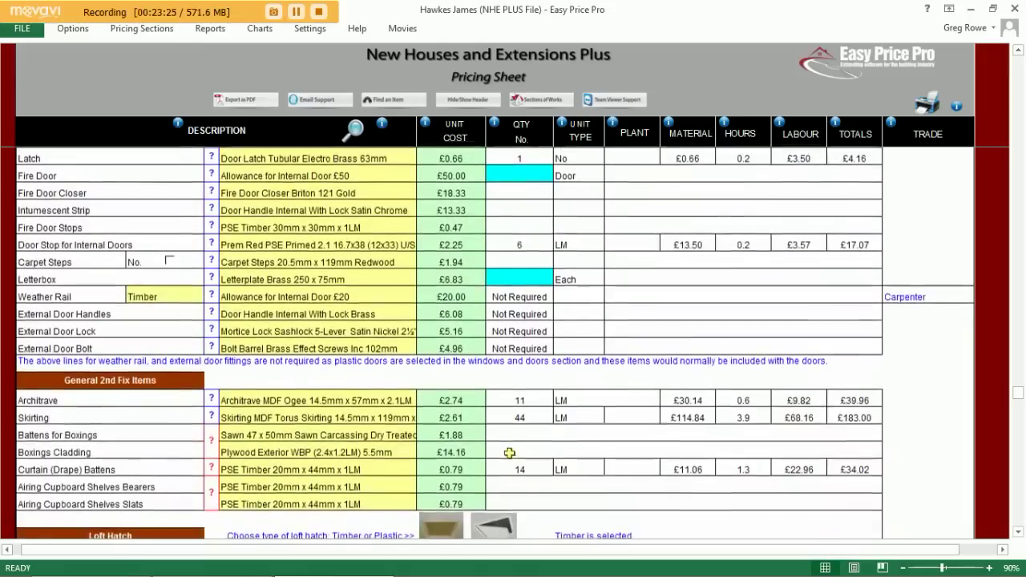
- Examine the alternative products offered for the skirting and architrave under General 2nd Fix Items, keeping the current choices
click(401, 366)
click(422, 365)
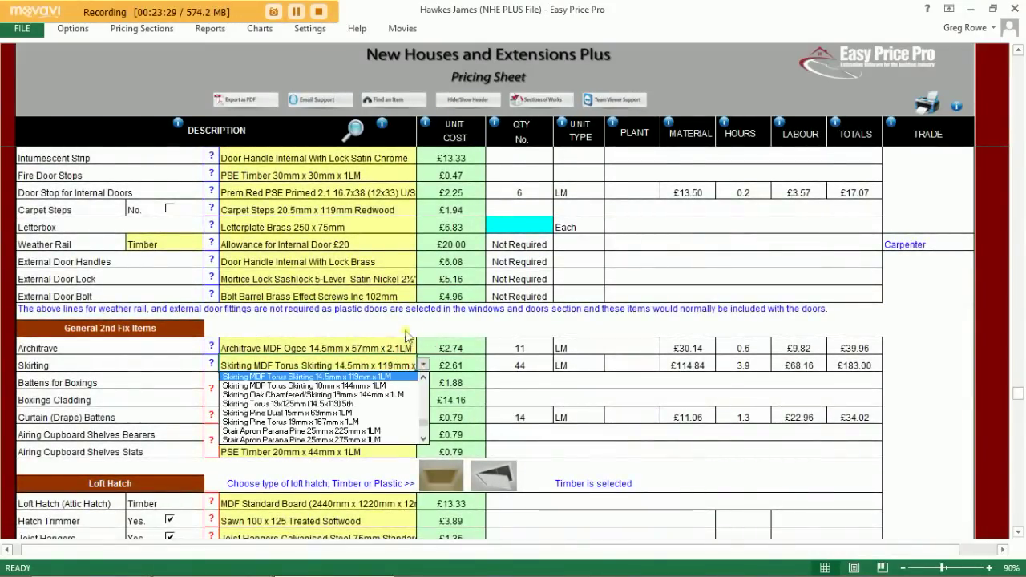
click(403, 345)
click(423, 348)
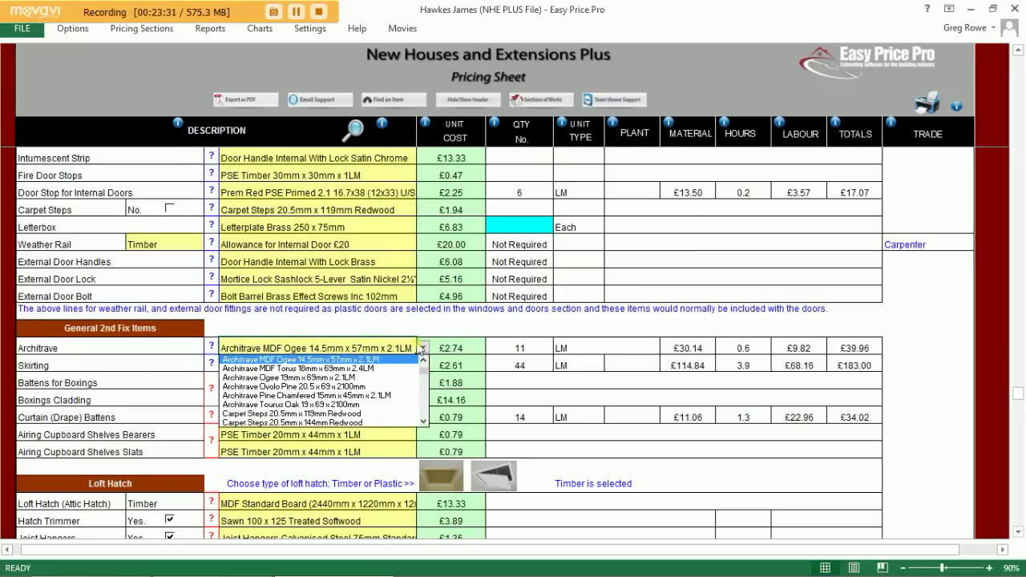
key(Escape)
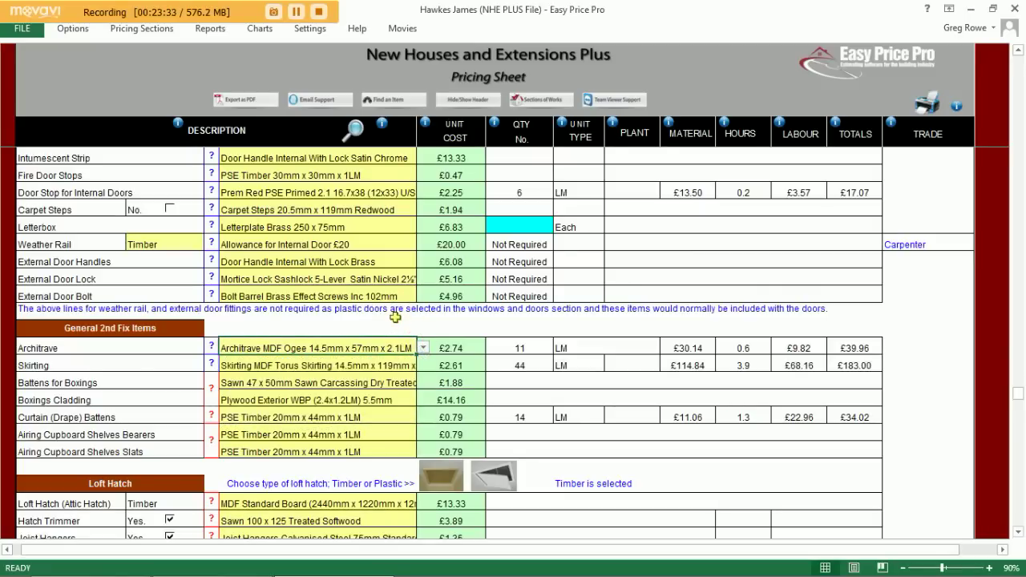
scroll(509, 413, down, 3)
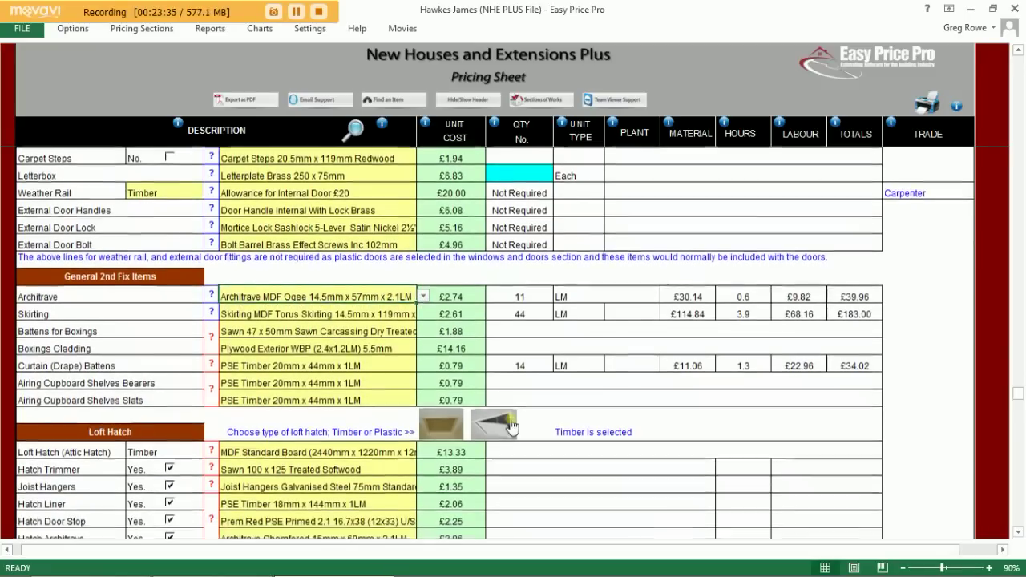
scroll(511, 429, up, 5)
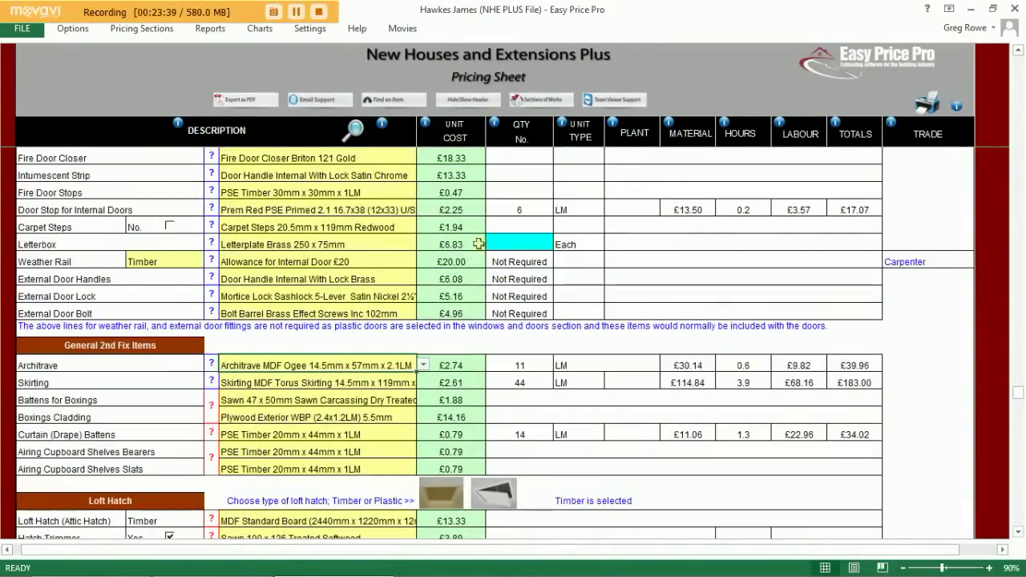
- Open the Summary report and review the hours and costs of each section through to the profit chart
click(213, 31)
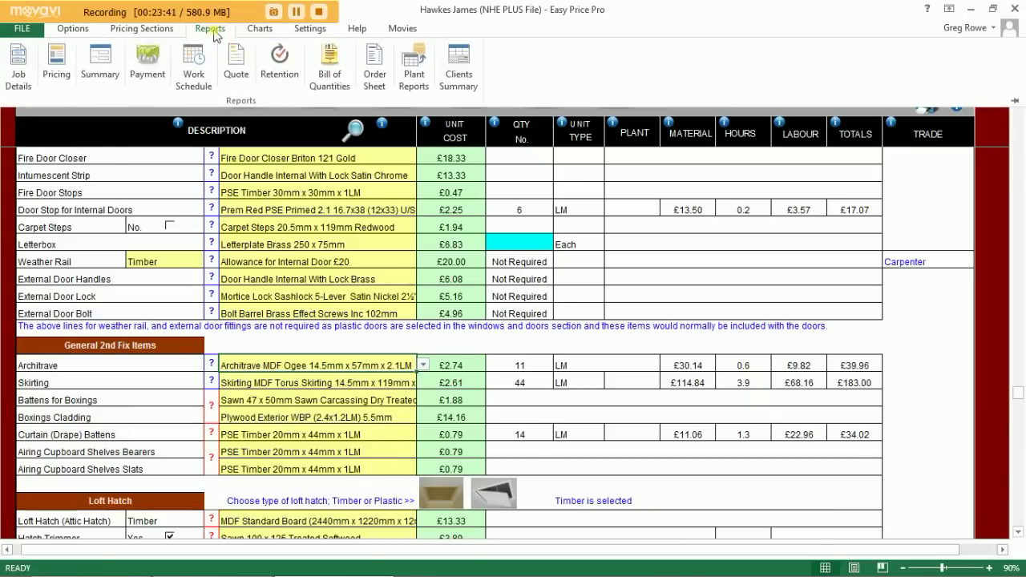
click(108, 64)
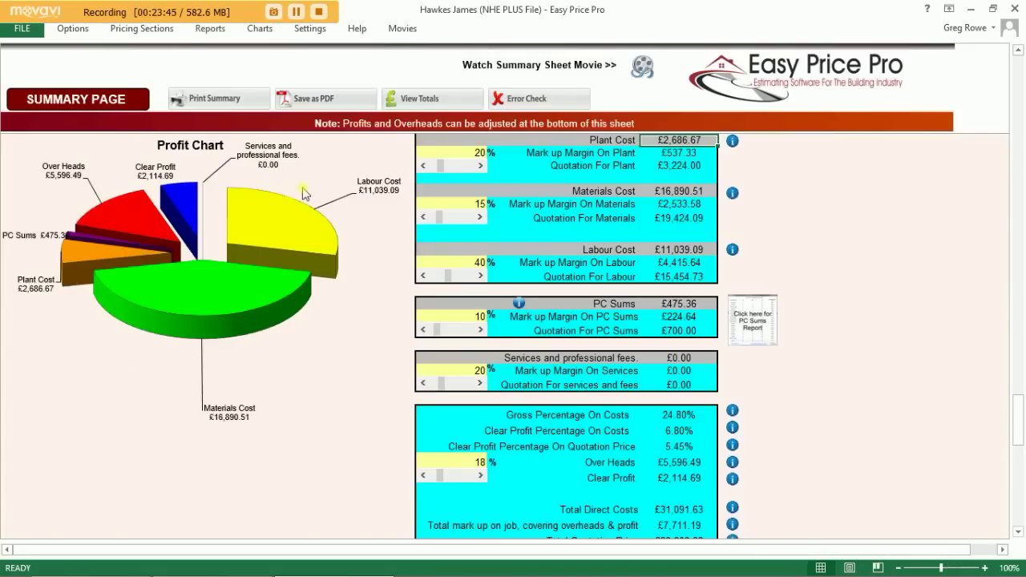
scroll(303, 194, up, 15)
scroll(303, 194, up, 15)
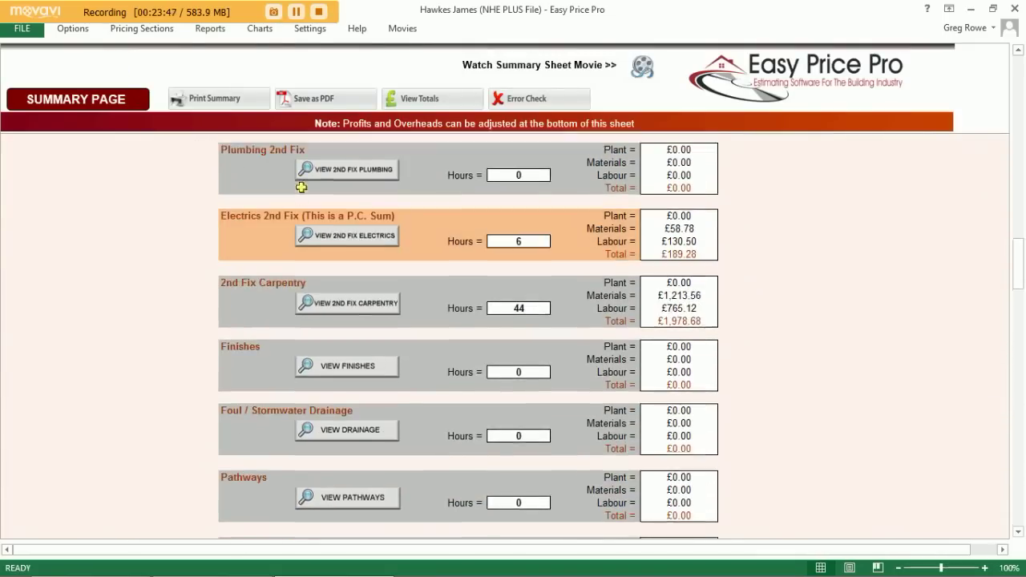
scroll(303, 194, up, 8)
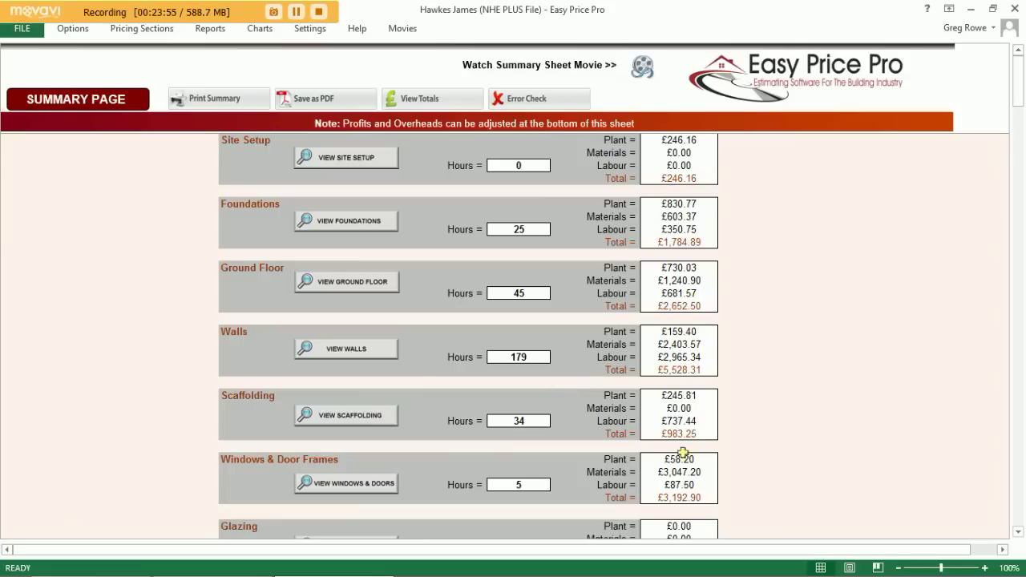
scroll(585, 462, down, 15)
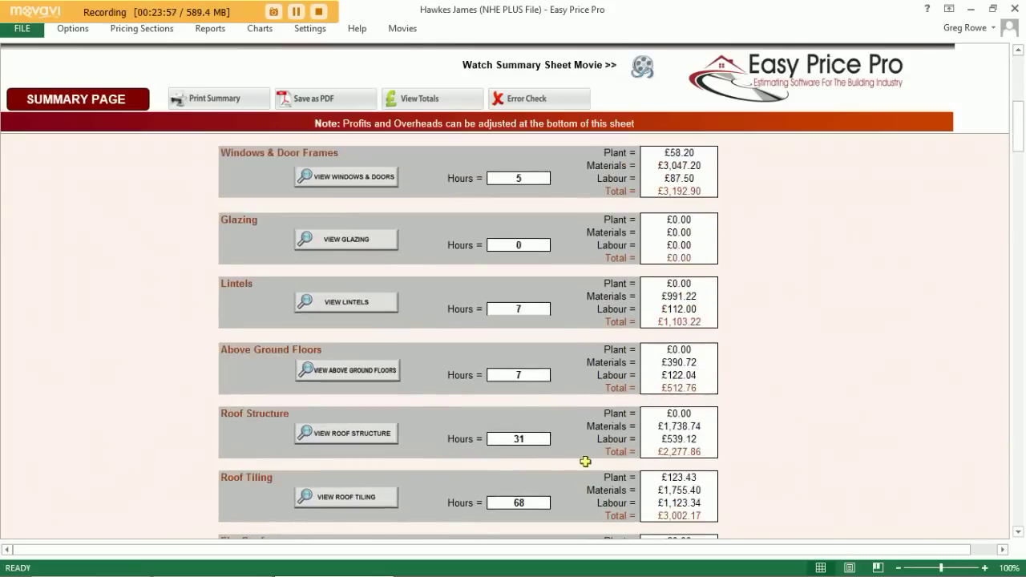
scroll(585, 462, down, 7)
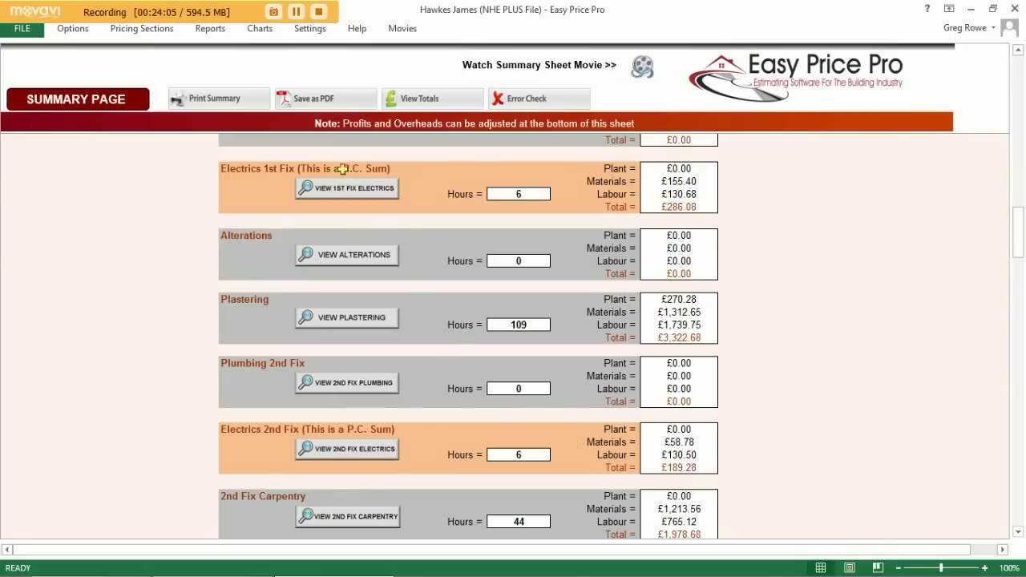
scroll(448, 353, down, 10)
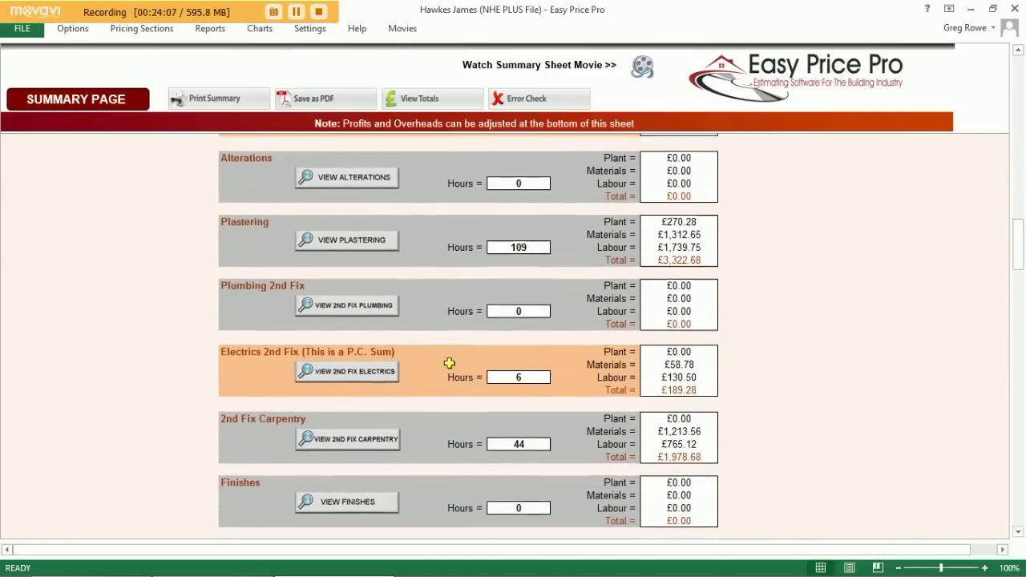
scroll(448, 358, down, 10)
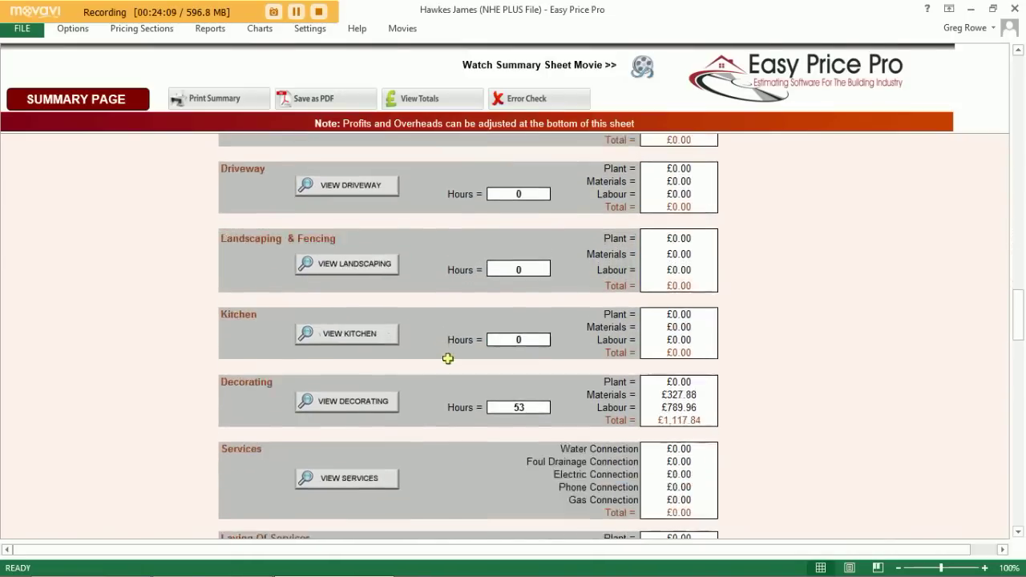
scroll(448, 359, down, 6)
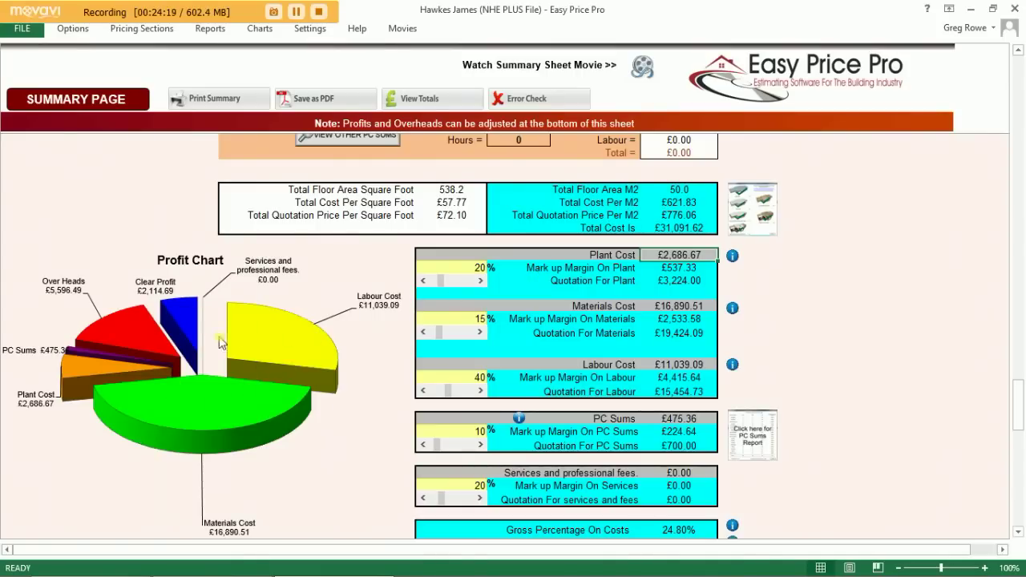
- Set the mark-up margin on materials to 25% on the summary page and check the profit chart
mouse_move(249, 409)
mouse_move(190, 335)
click(473, 319)
text(2)
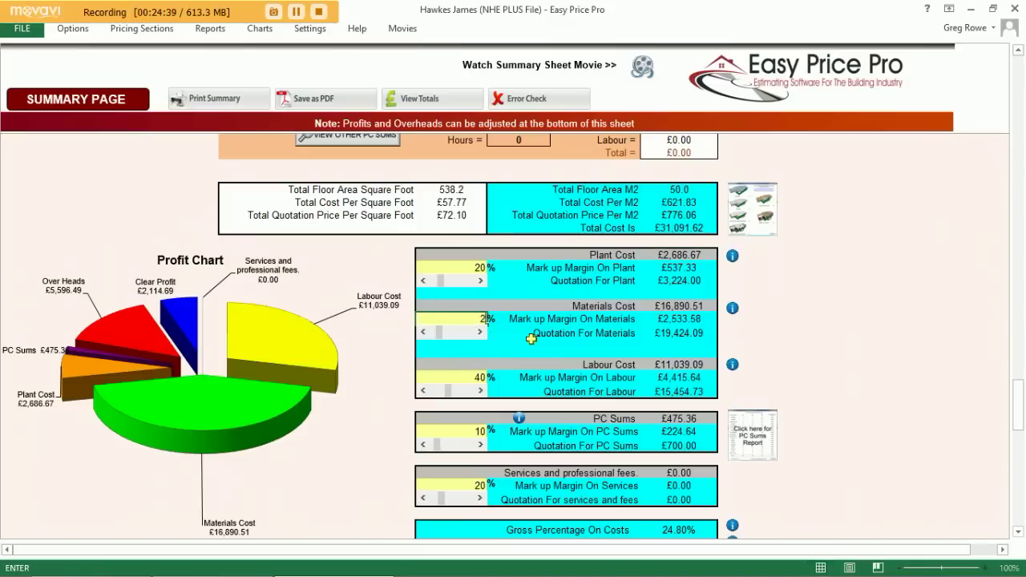
text(5)
key(Return)
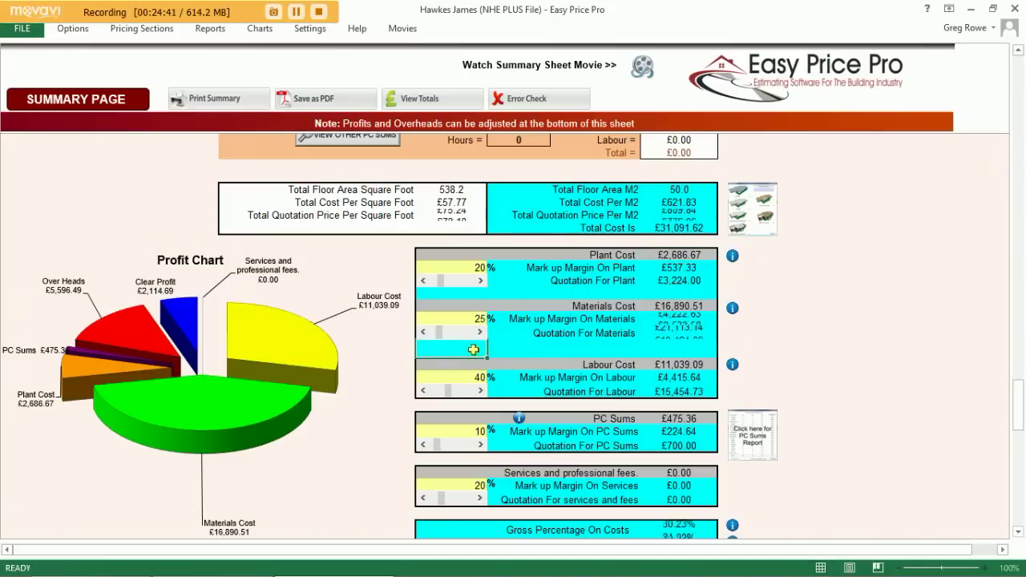
mouse_move(169, 322)
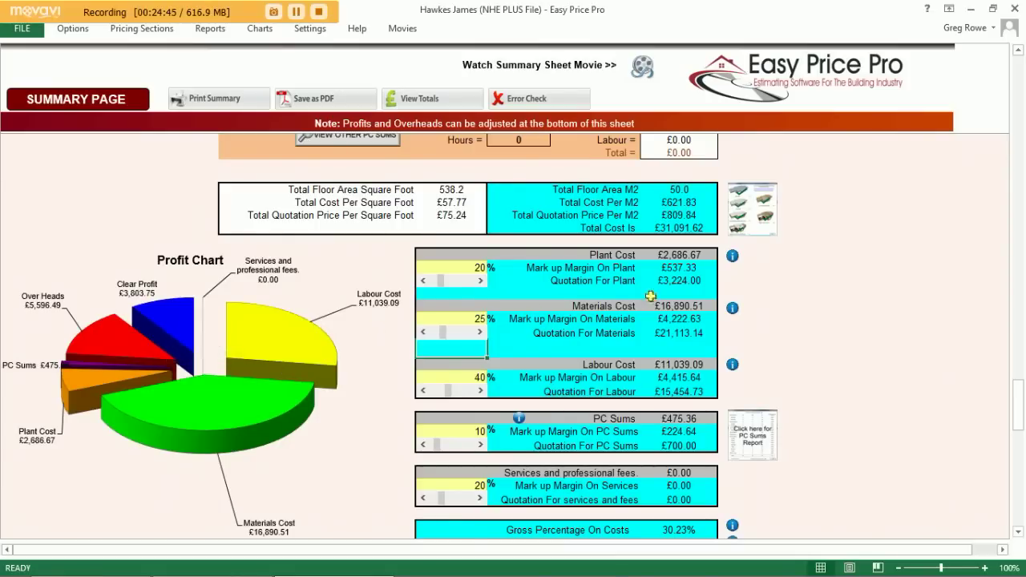
- Open the Payment report and go through the stage payment totals, from oversite to contract completion, and the initial payment
click(210, 29)
click(148, 69)
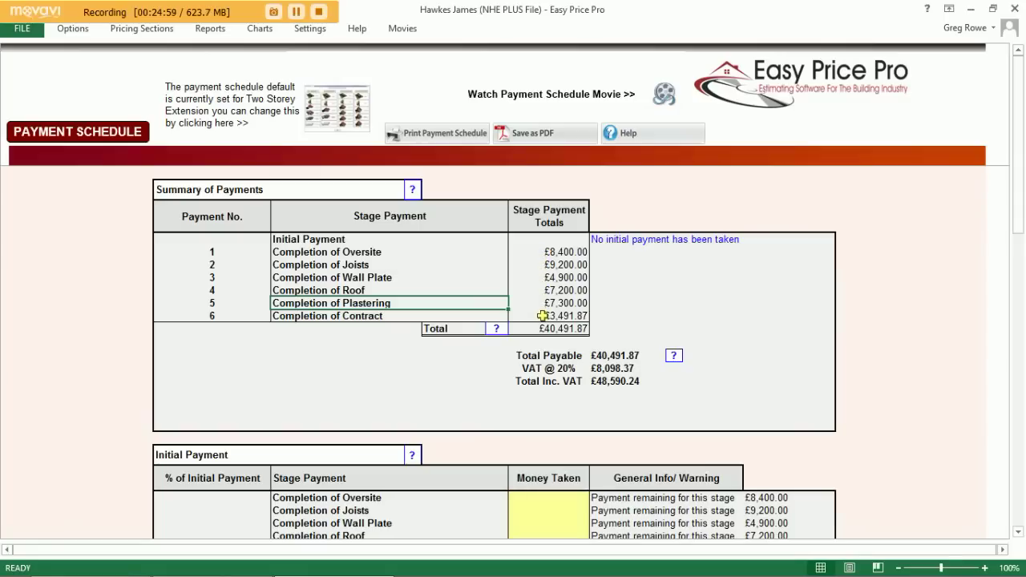
click(550, 252)
click(551, 264)
click(556, 278)
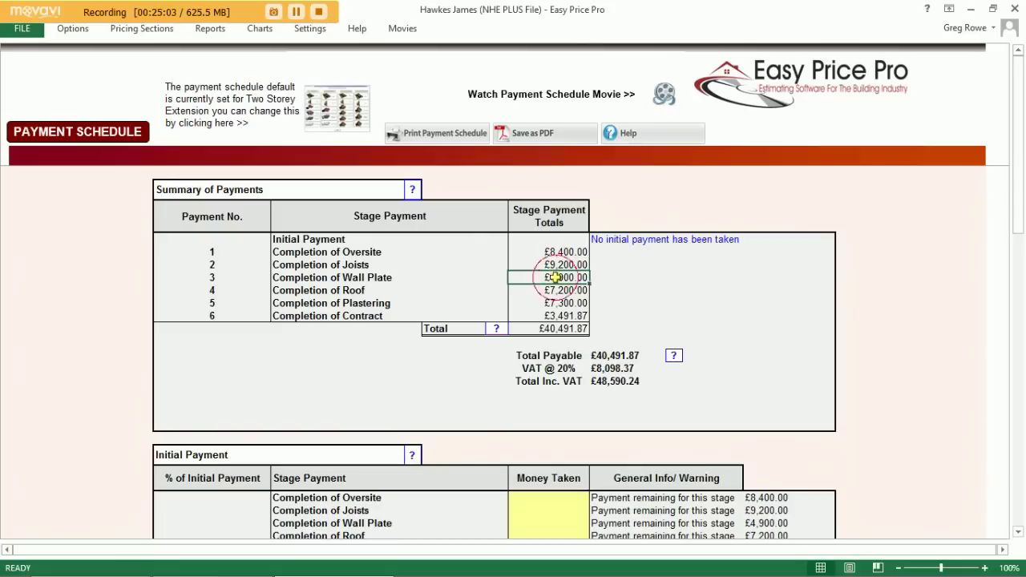
click(556, 291)
click(558, 303)
click(560, 316)
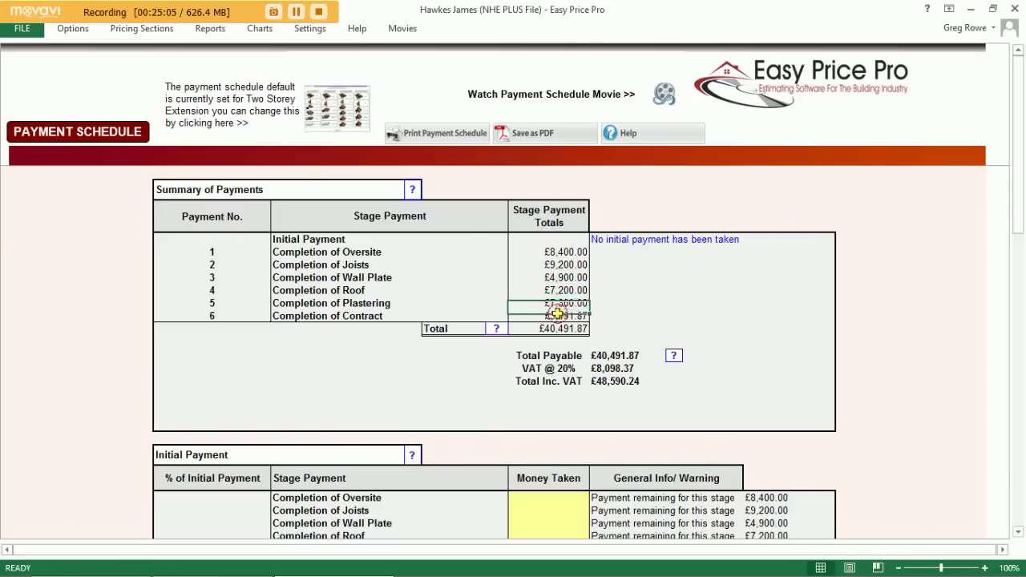
click(554, 241)
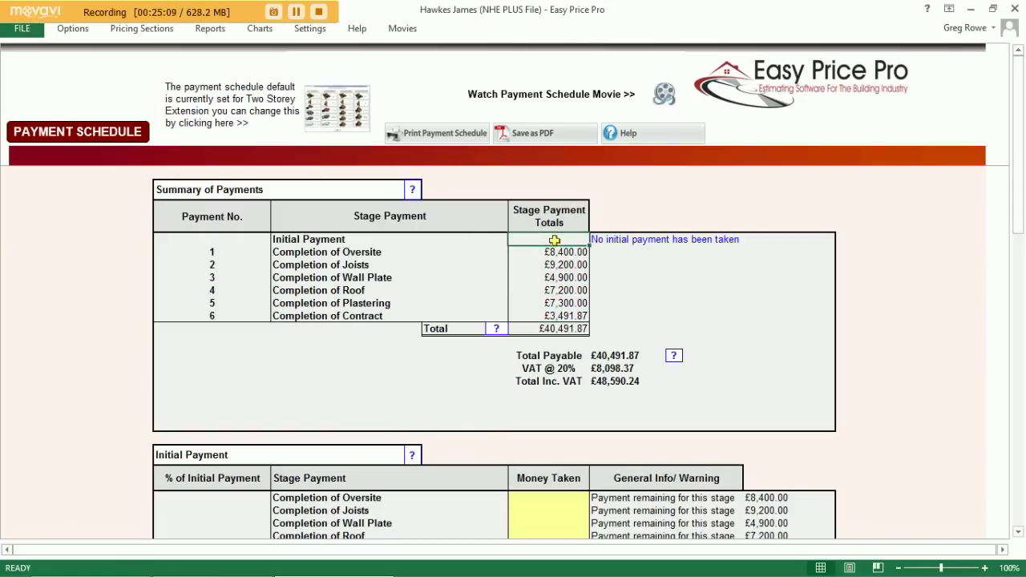
- Enter an initial payment of 500.00 taken from each of the Completion of Oversite, Joists and Wall Plate stages
scroll(547, 319, down, 3)
scroll(549, 322, down, 1)
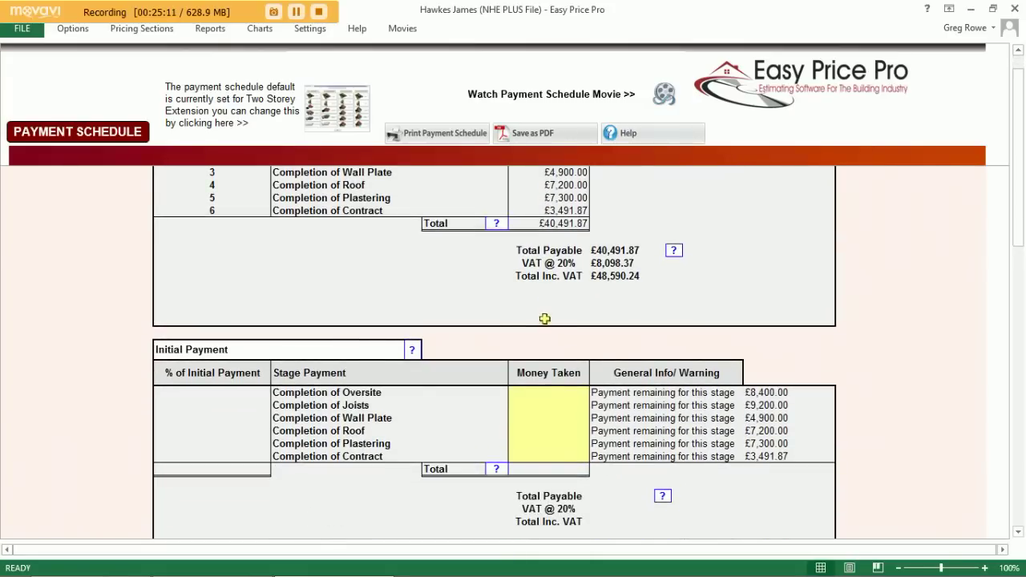
click(567, 418)
click(561, 431)
click(561, 444)
click(561, 456)
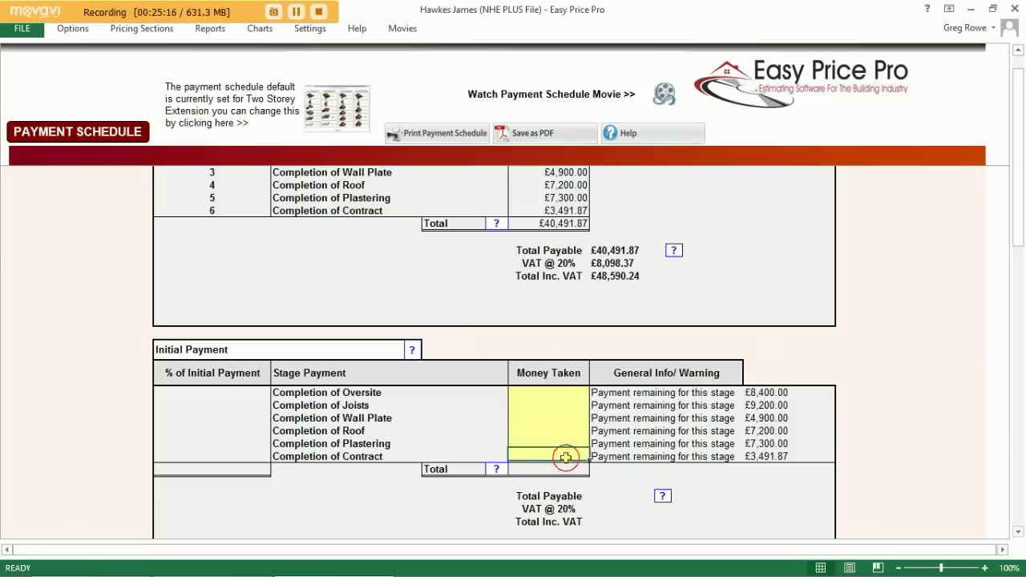
click(545, 392)
text(1)
text(00.00)
click(550, 405)
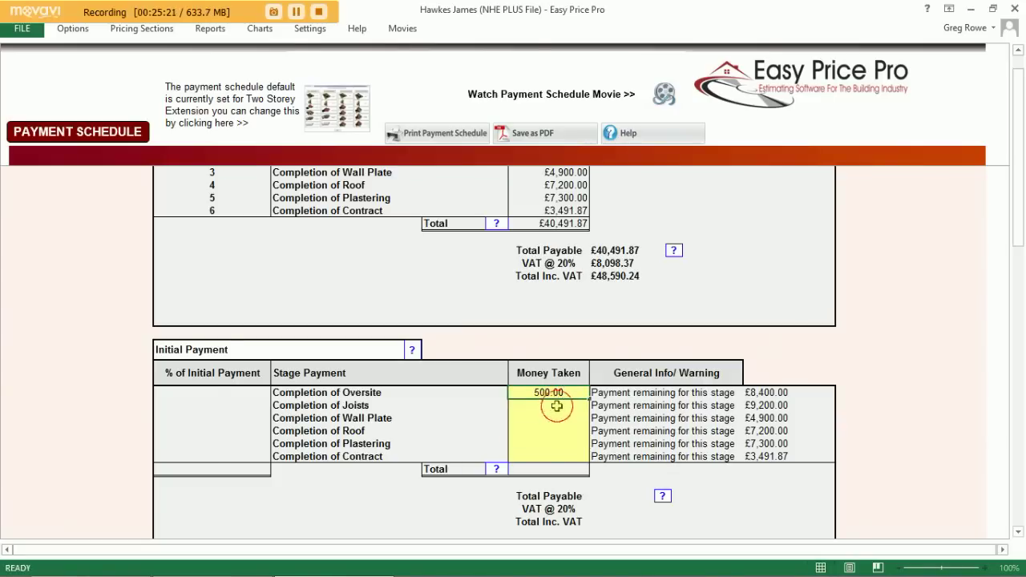
text(5)
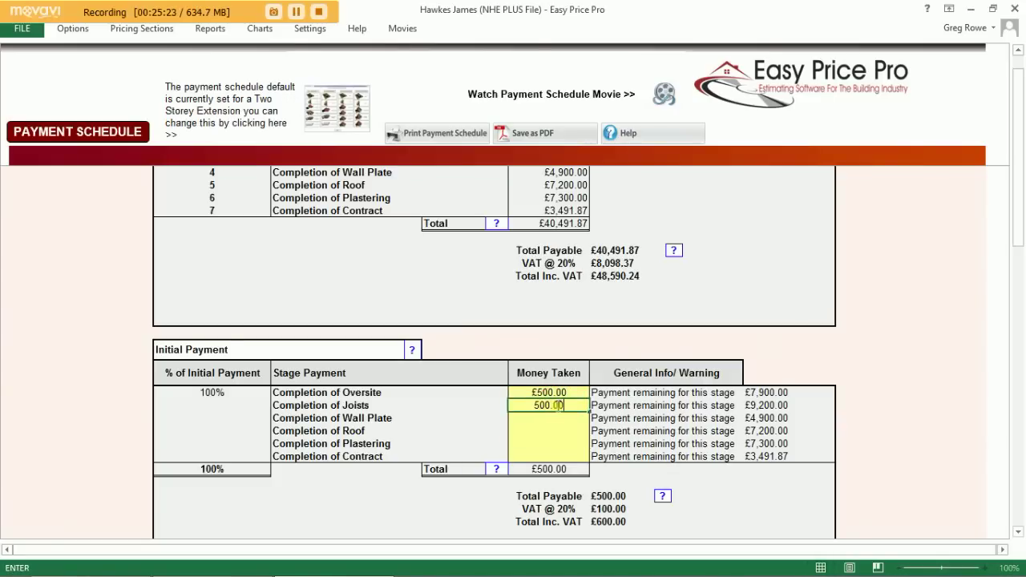
text(00.00)
click(567, 418)
text(500.00)
- Enter 500.00 taken for the Completion of Roof, Plastering and Contract stages, and check the initial payment in the summary of payments
click(567, 431)
text(50)
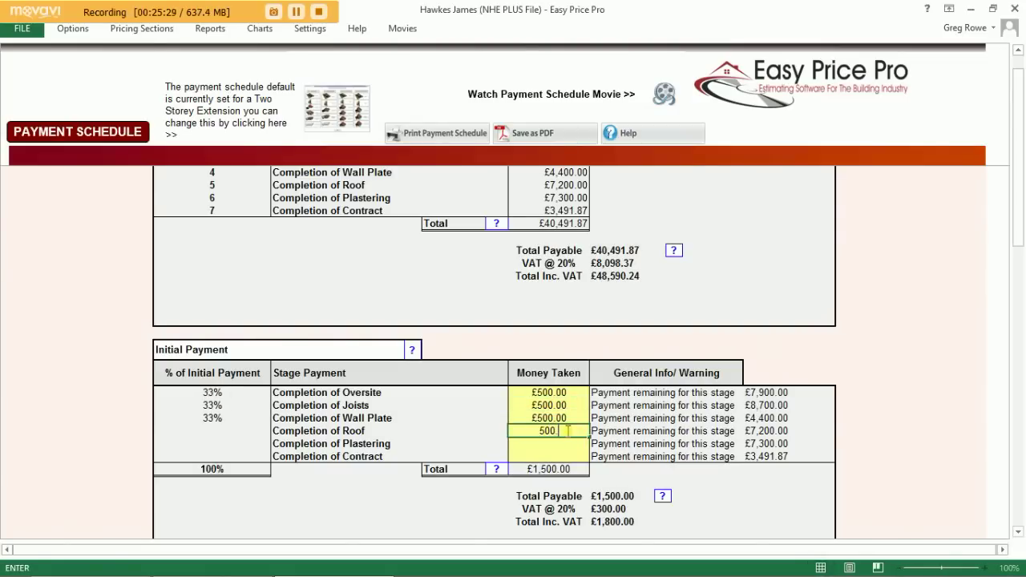
click(569, 443)
text(500.00)
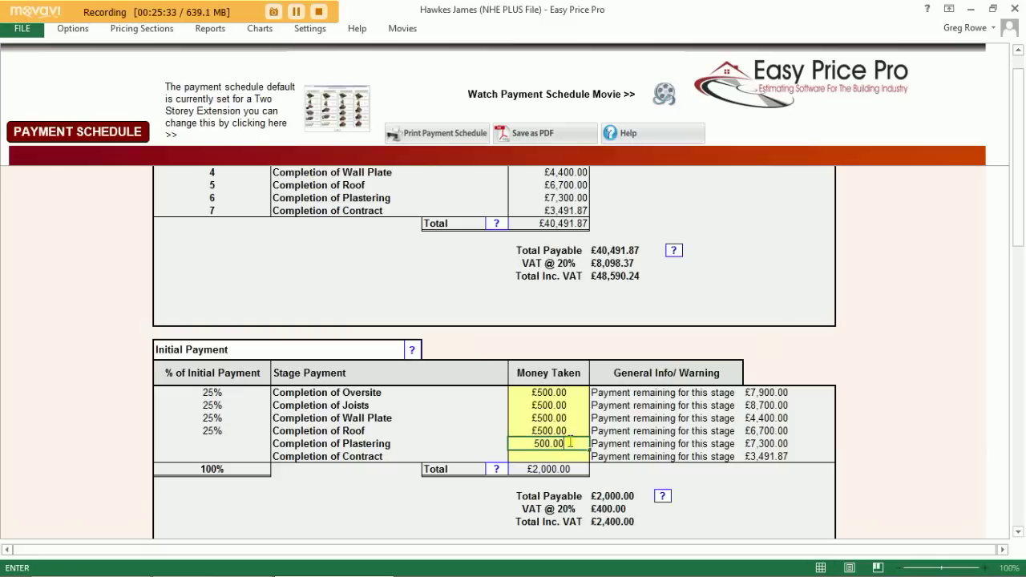
click(563, 457)
text(500.00)
click(545, 348)
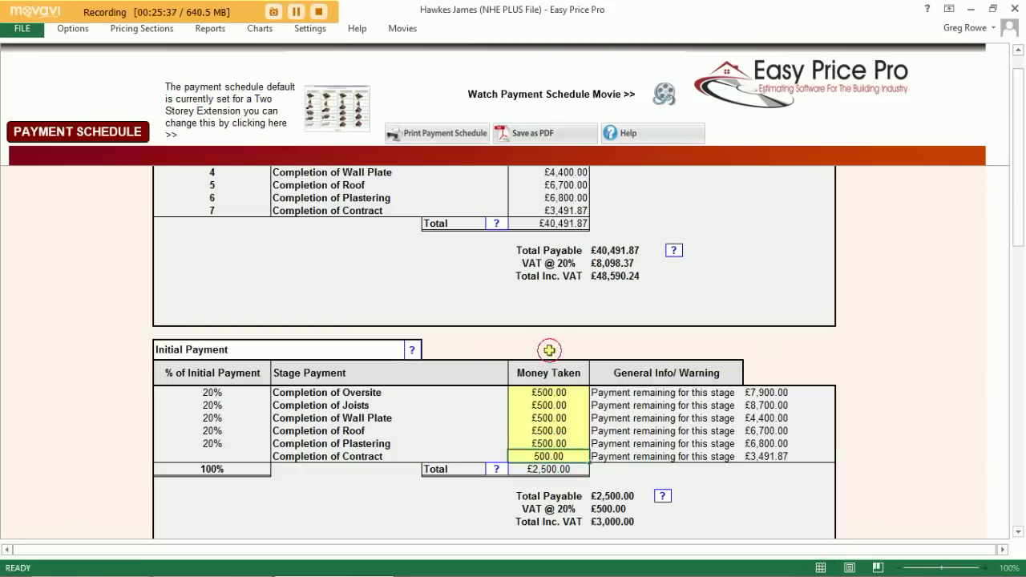
scroll(537, 343, up, 3)
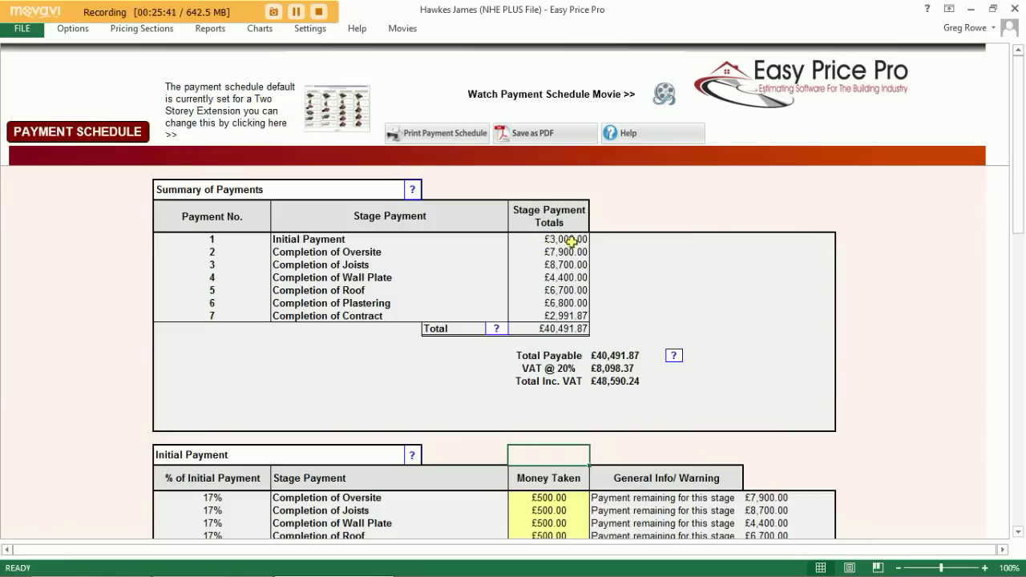
- Open the Work Schedule report and review the start and finish dates of each work item and the payment due dates
click(219, 32)
click(193, 64)
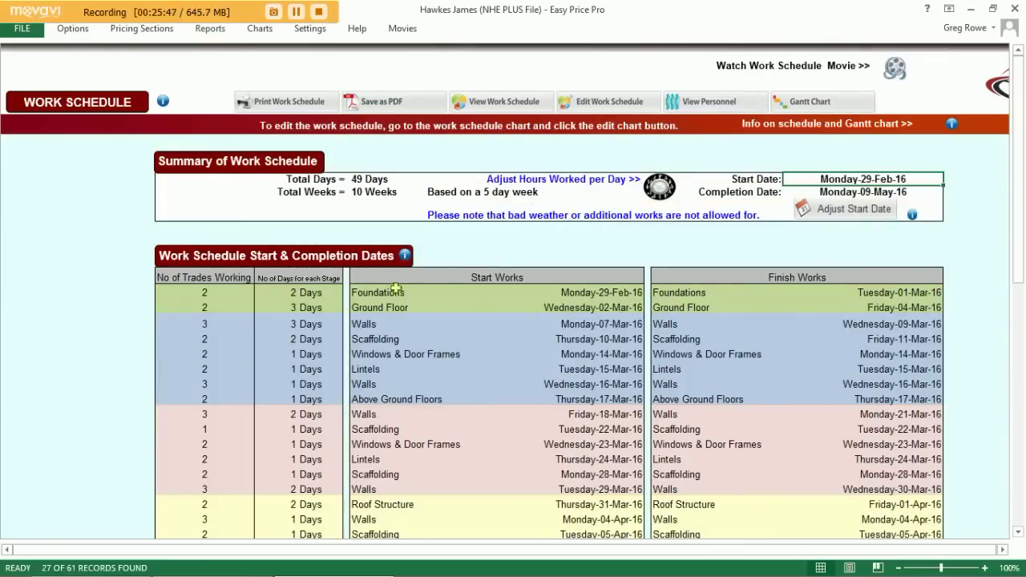
scroll(518, 299, down, 2)
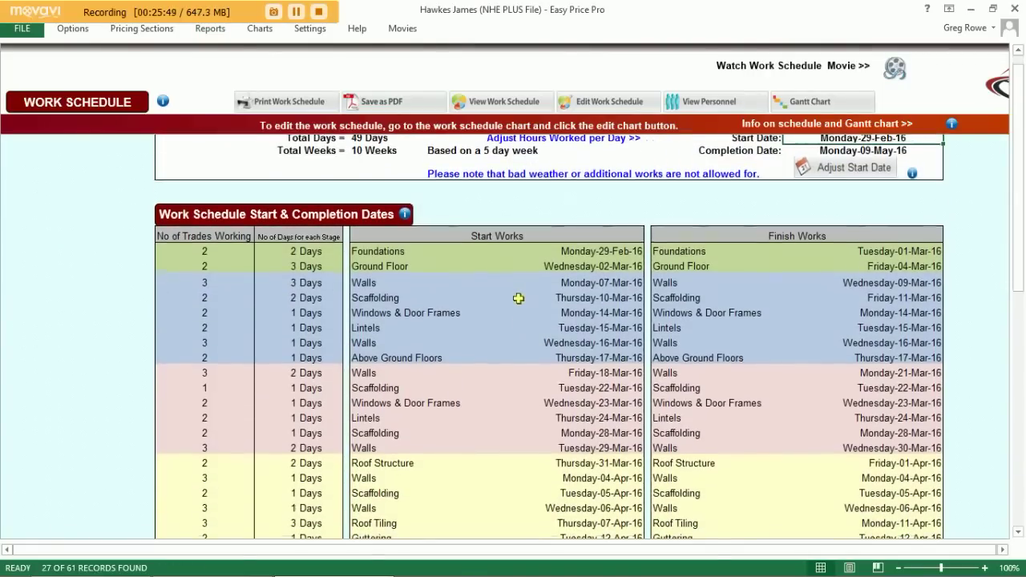
scroll(481, 227, down, 1)
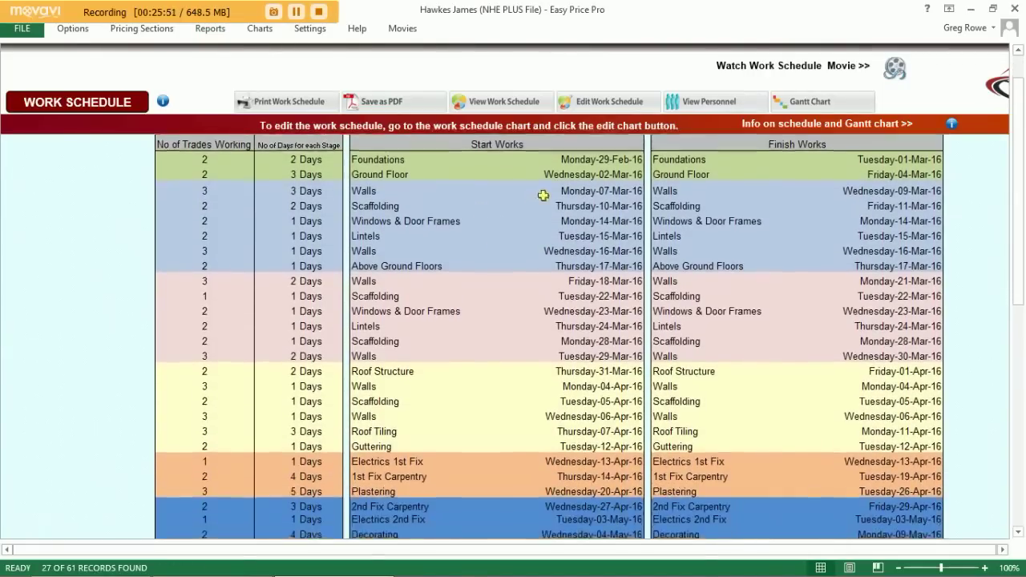
scroll(520, 438, down, 6)
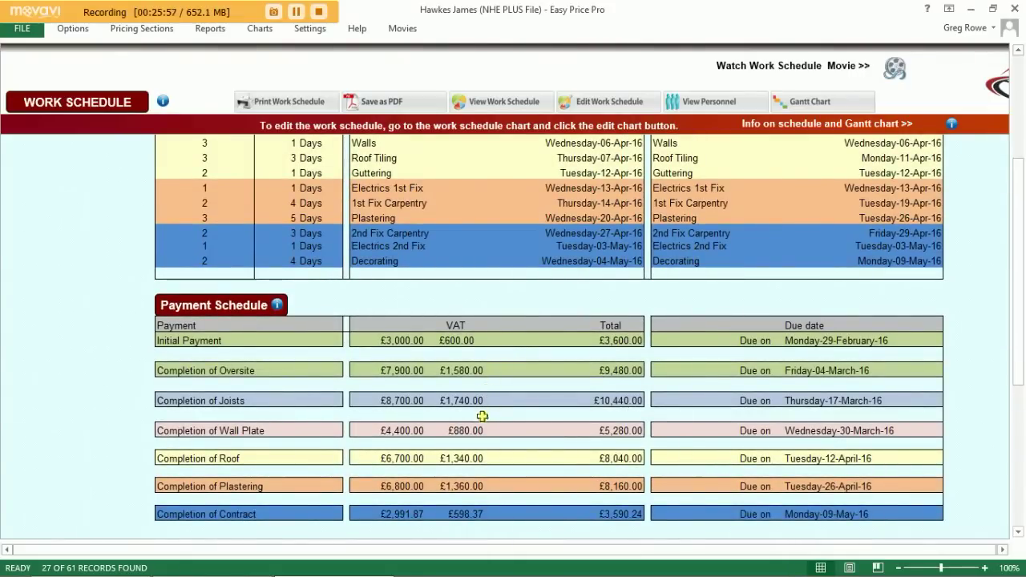
scroll(478, 495, up, 2)
scroll(476, 491, up, 5)
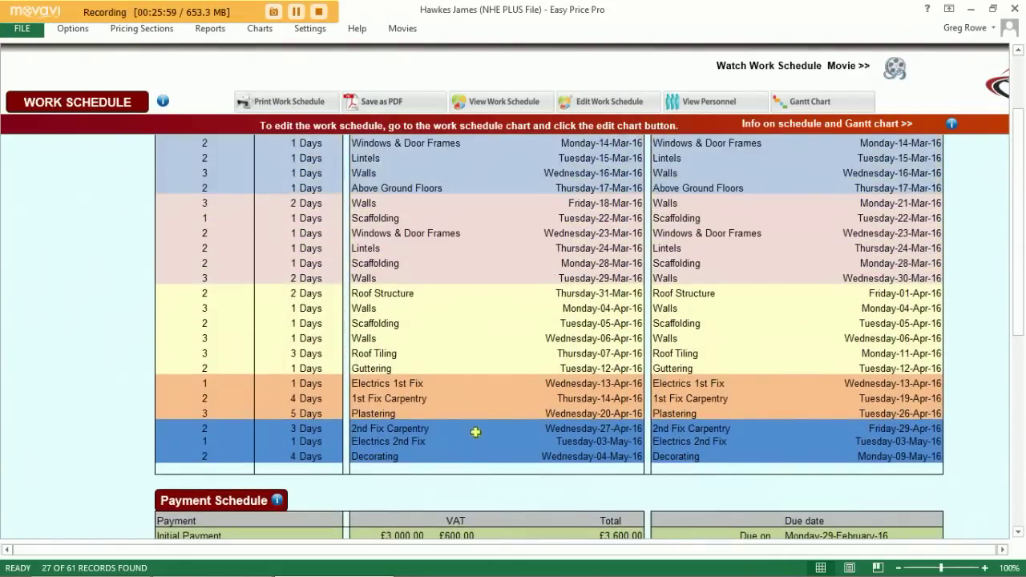
scroll(479, 335, down, 1)
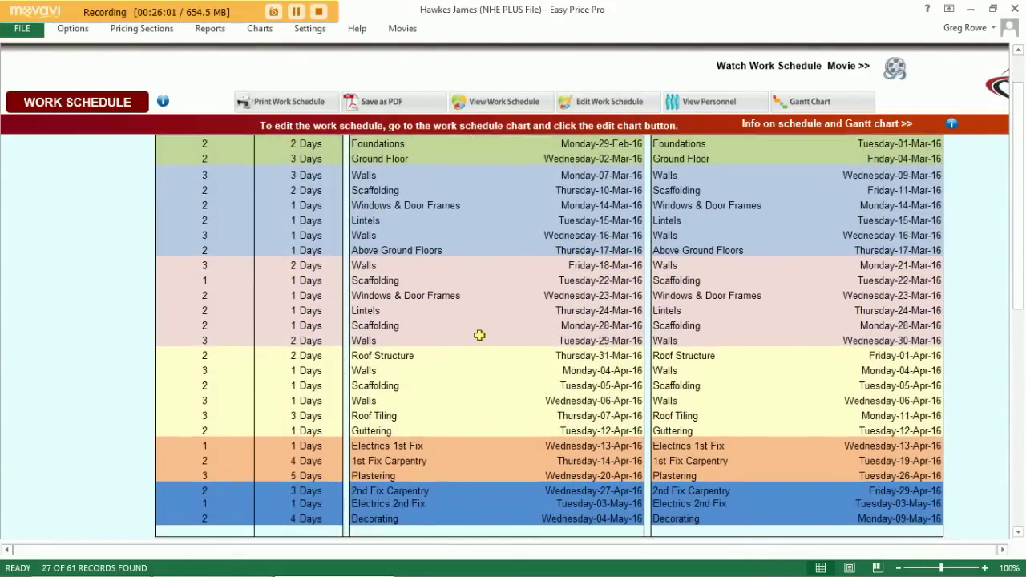
- In the work schedule chart, move the start of the first Walls item in the Completion of Joists stage one workday earlier
click(501, 102)
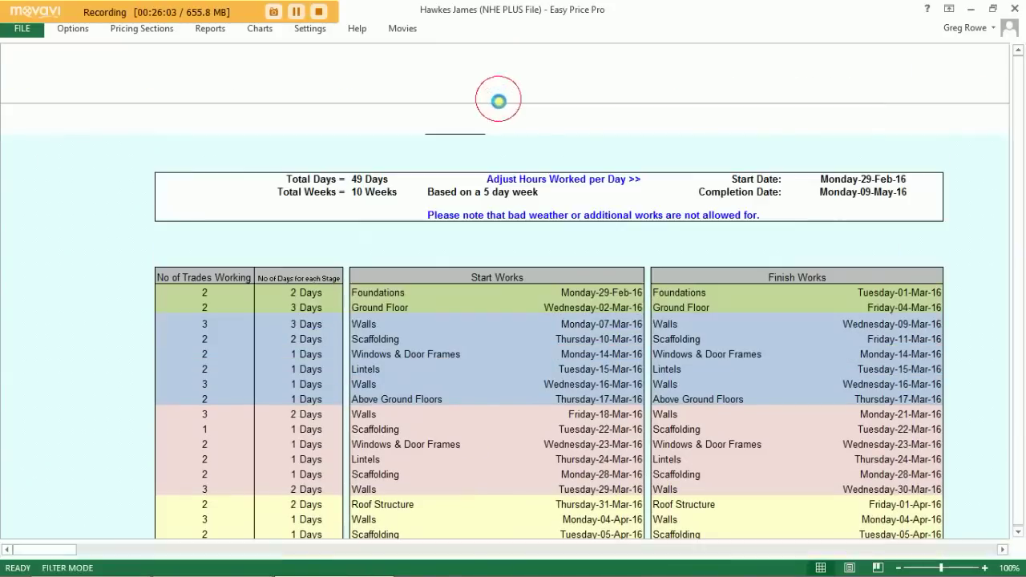
scroll(433, 309, down, 3)
scroll(433, 311, up, 3)
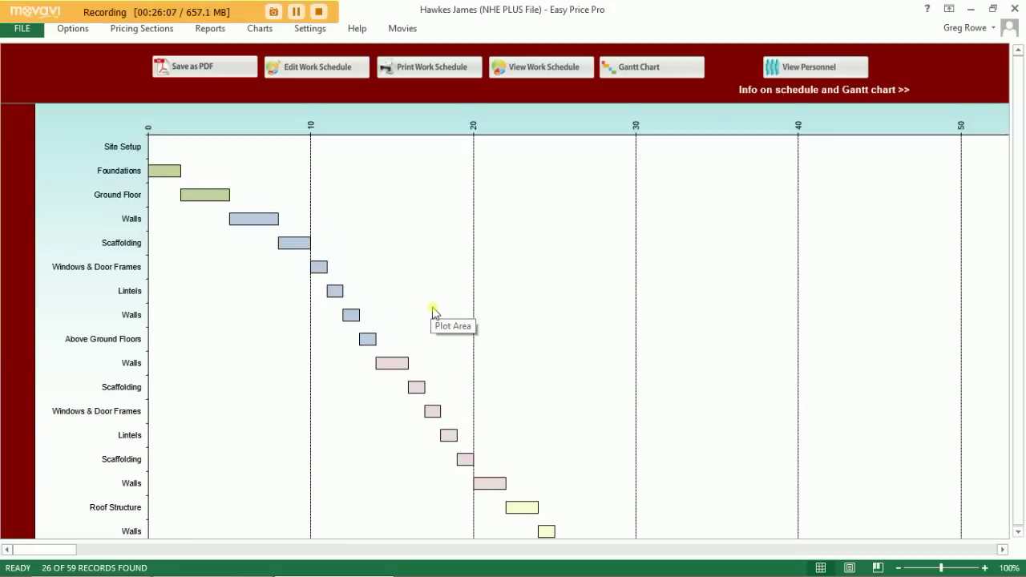
click(325, 140)
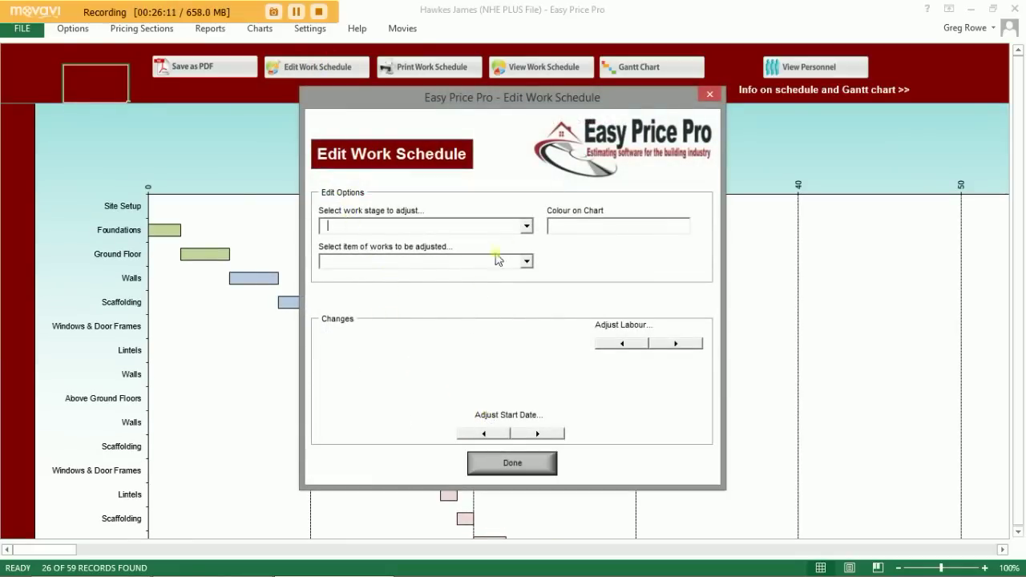
click(526, 226)
click(440, 252)
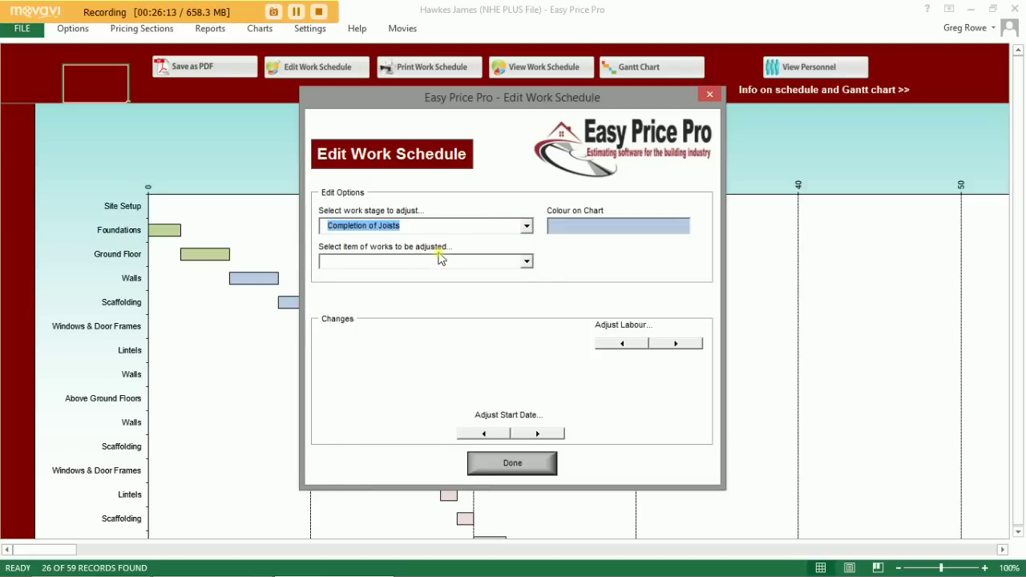
click(526, 261)
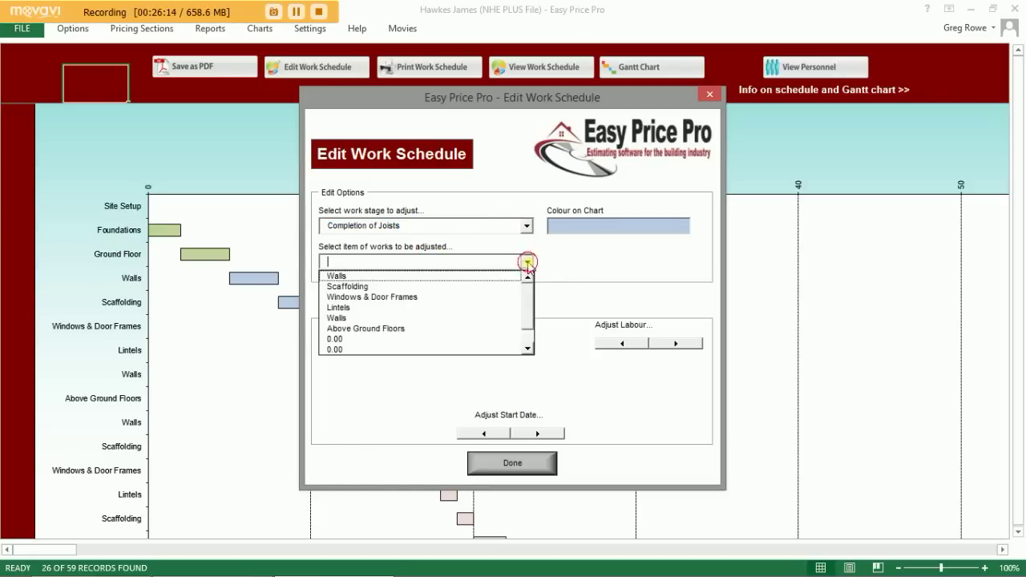
click(442, 276)
click(482, 433)
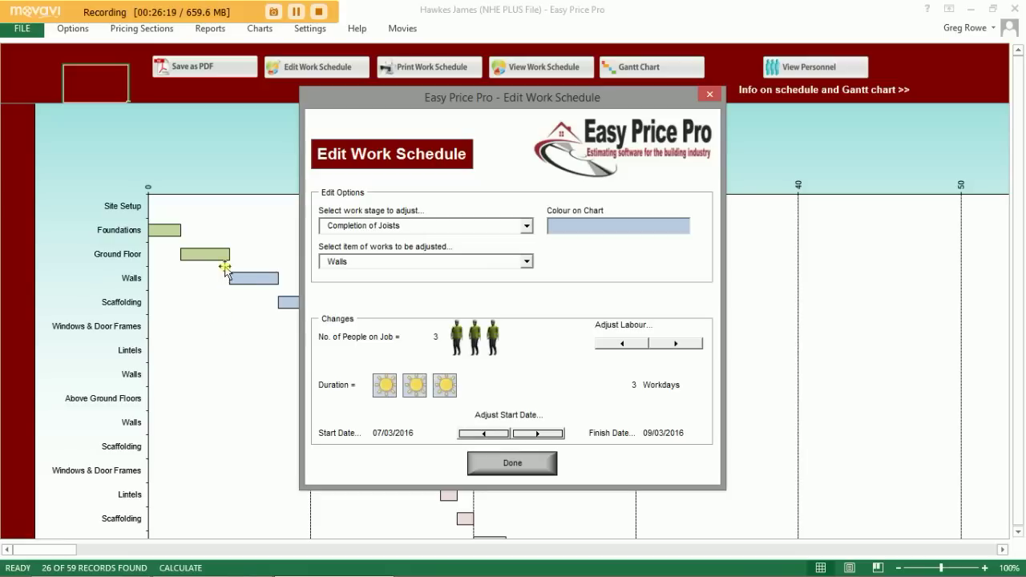
click(510, 463)
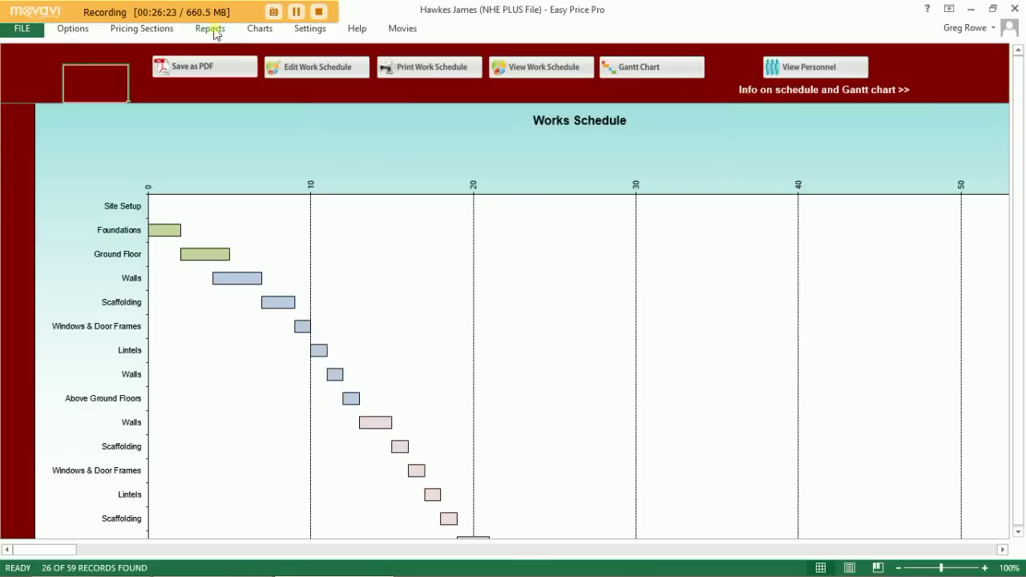
- Open the Bill of Quantities report and review the itemised quantities and costs for site setup, foundations and ground floor
click(212, 30)
click(333, 69)
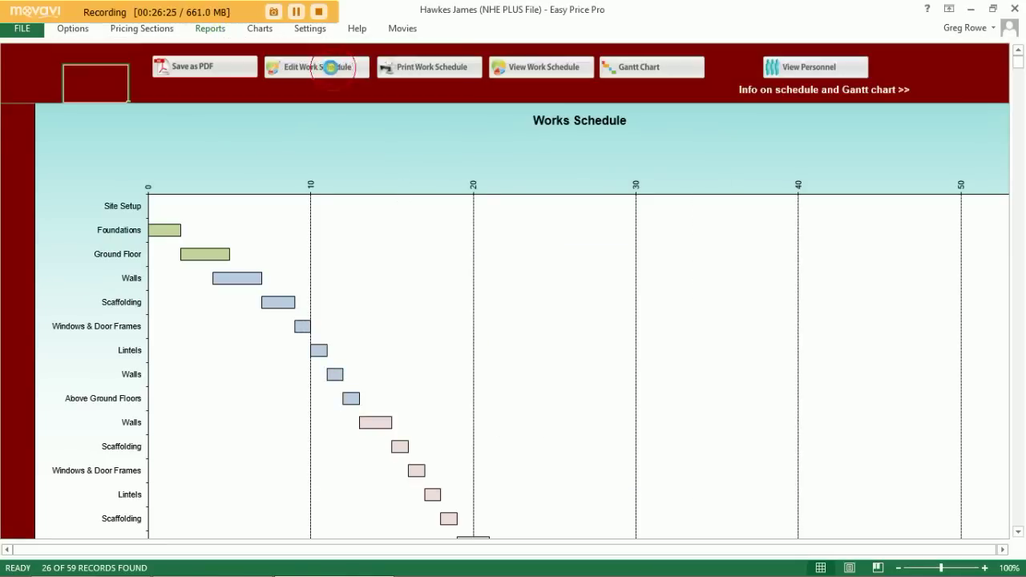
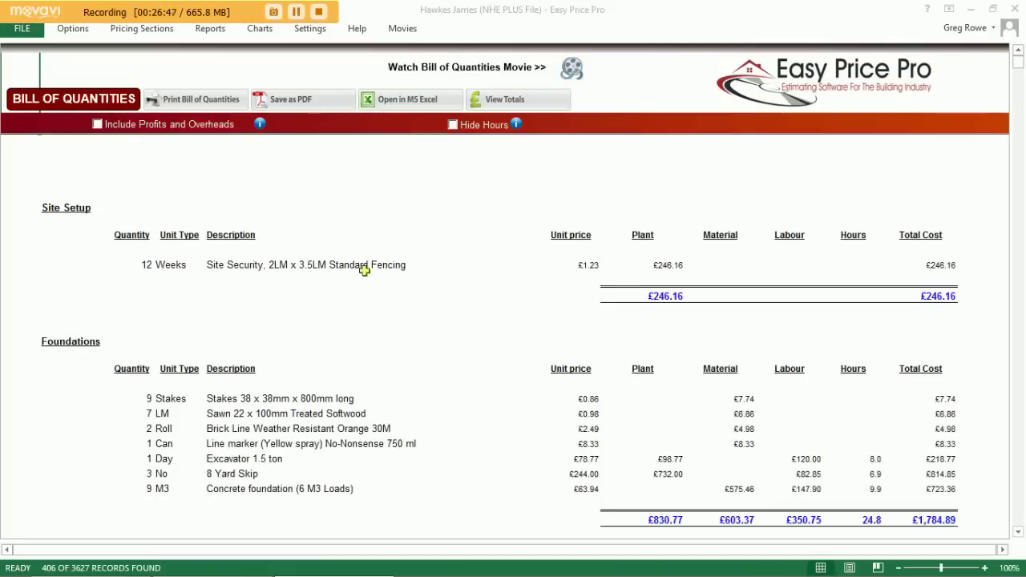
scroll(365, 272, down, 3)
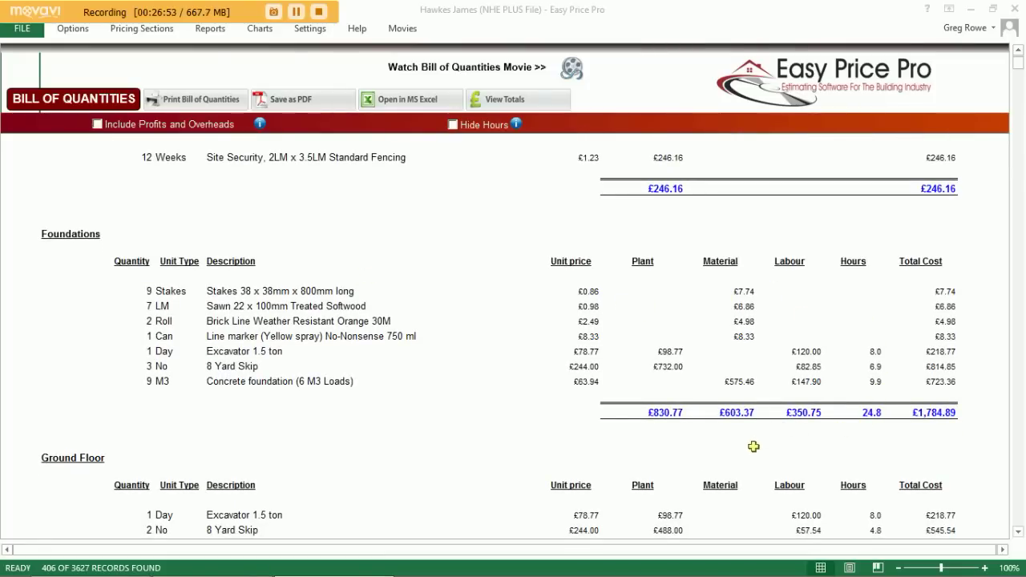
scroll(754, 447, down, 2)
scroll(754, 447, down, 6)
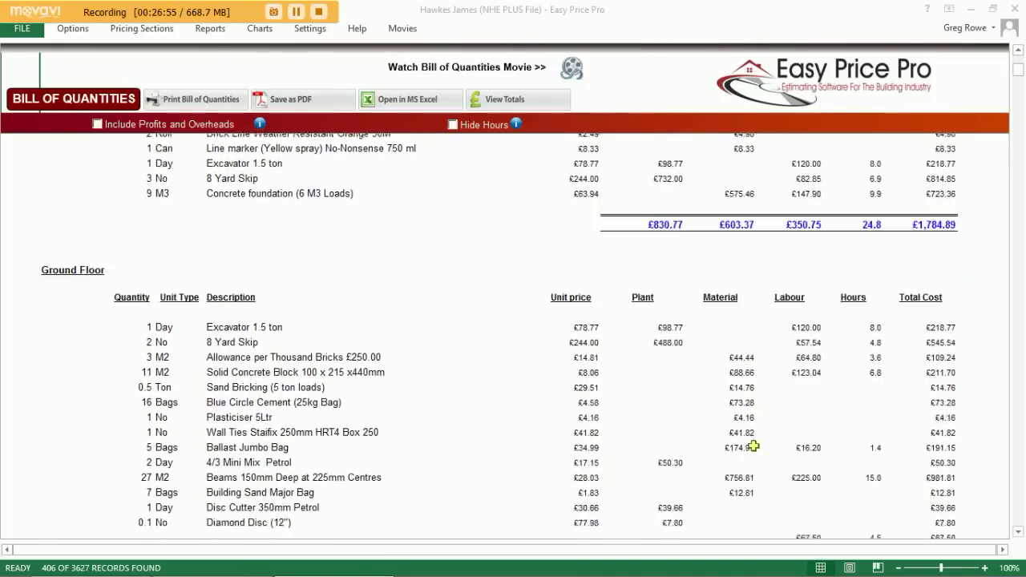
scroll(754, 446, up, 5)
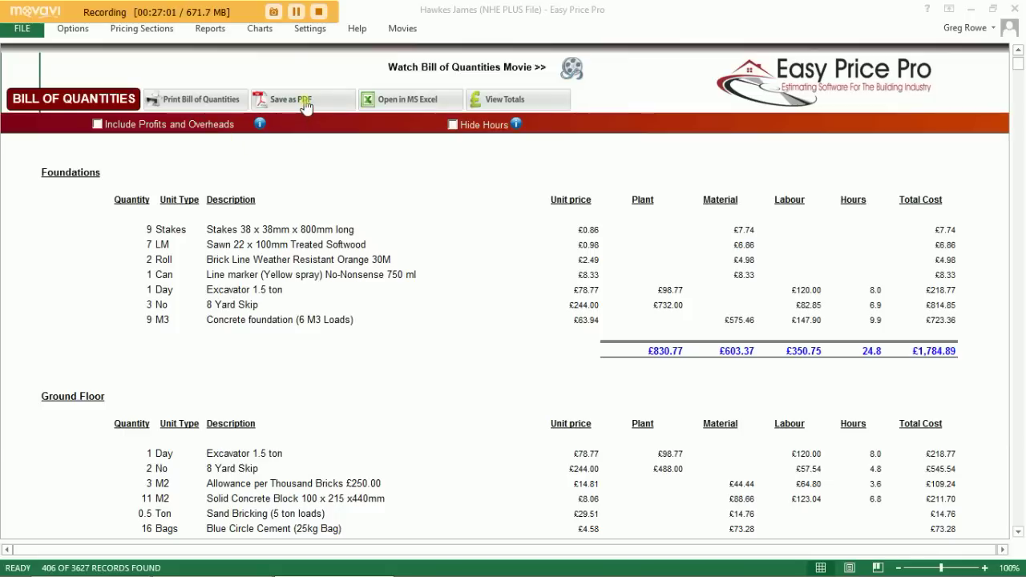
- Open the Order Sheet report and review the materials listed by work section, from foundations to lintels
click(211, 30)
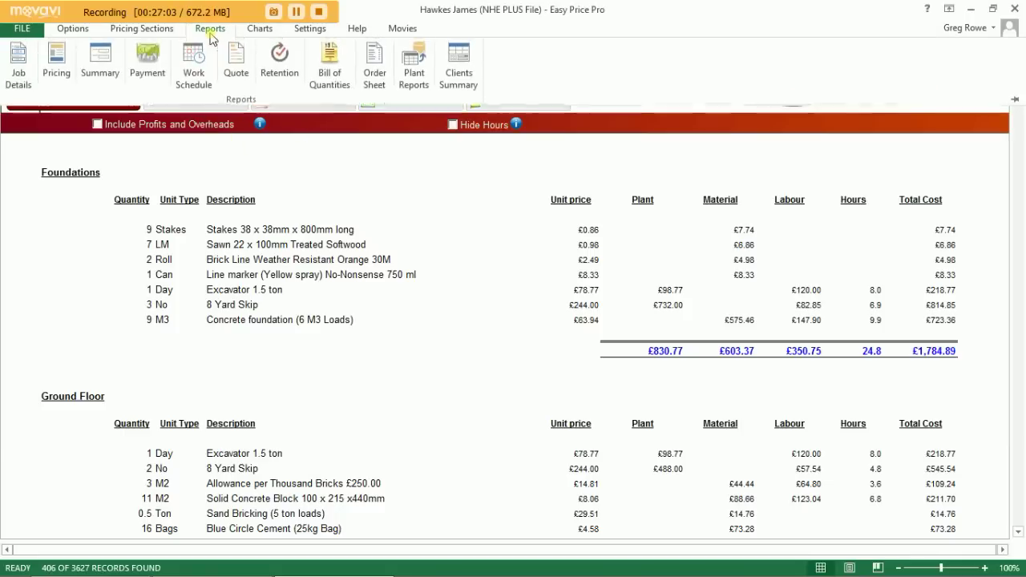
click(375, 68)
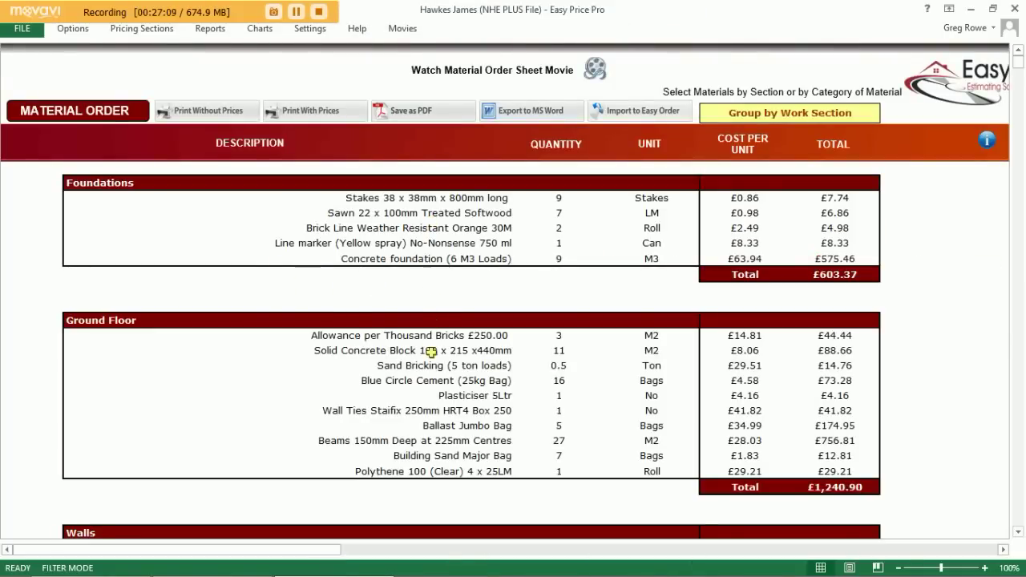
scroll(429, 365, down, 6)
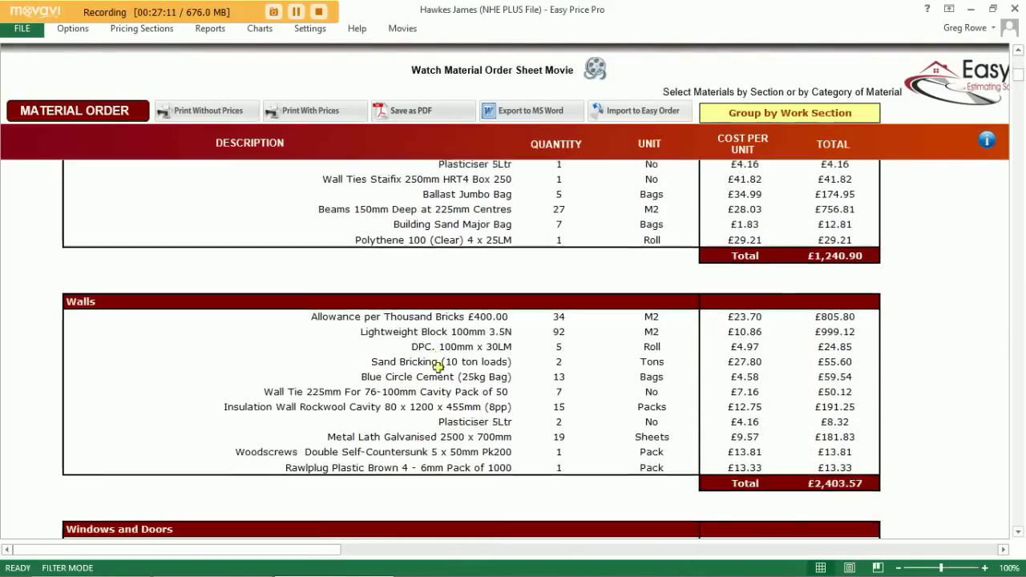
scroll(440, 368, down, 5)
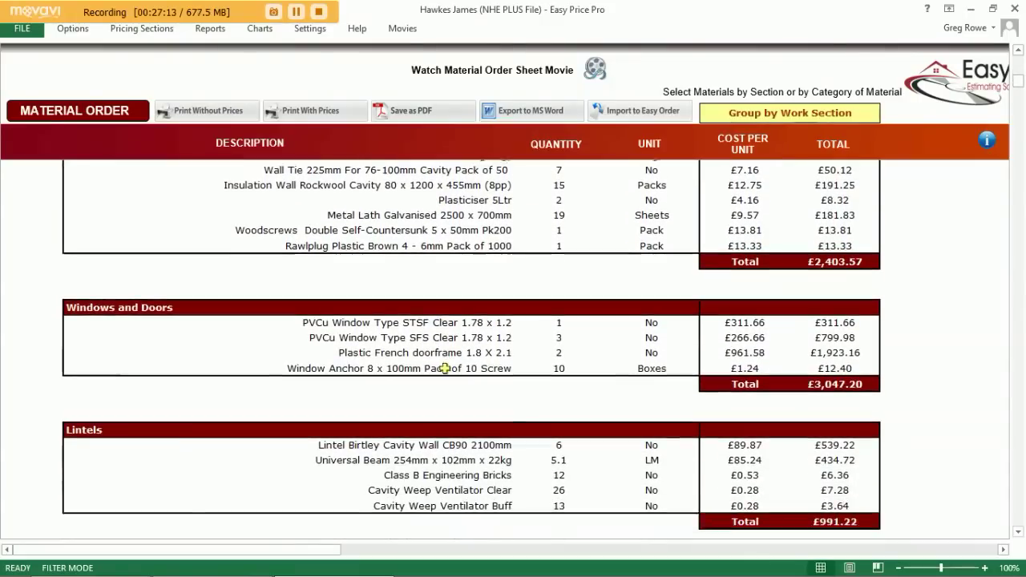
scroll(448, 367, up, 10)
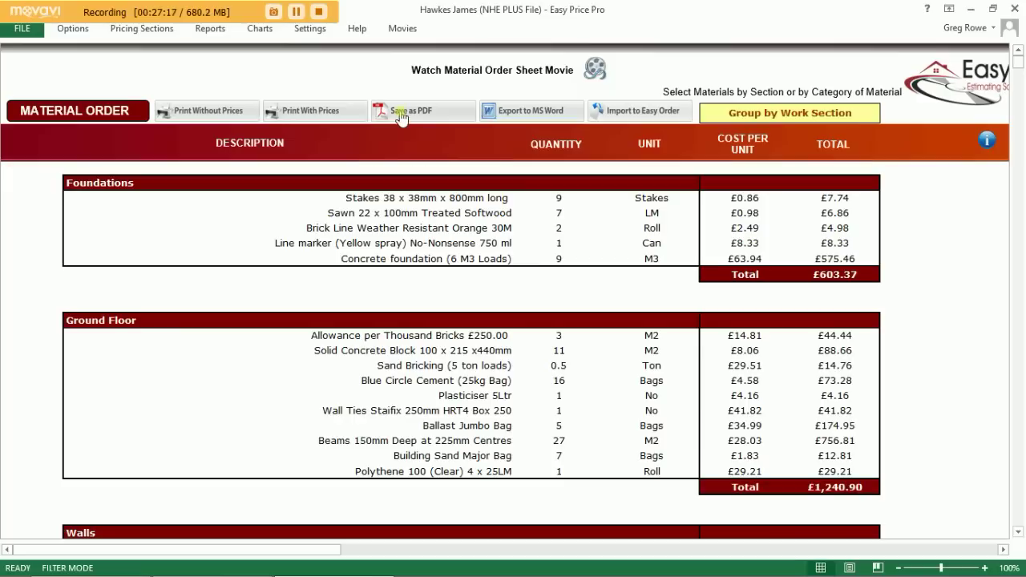
- Open the Clients Summary report and review the hours, plant, materials and labour costs of each work section
click(210, 28)
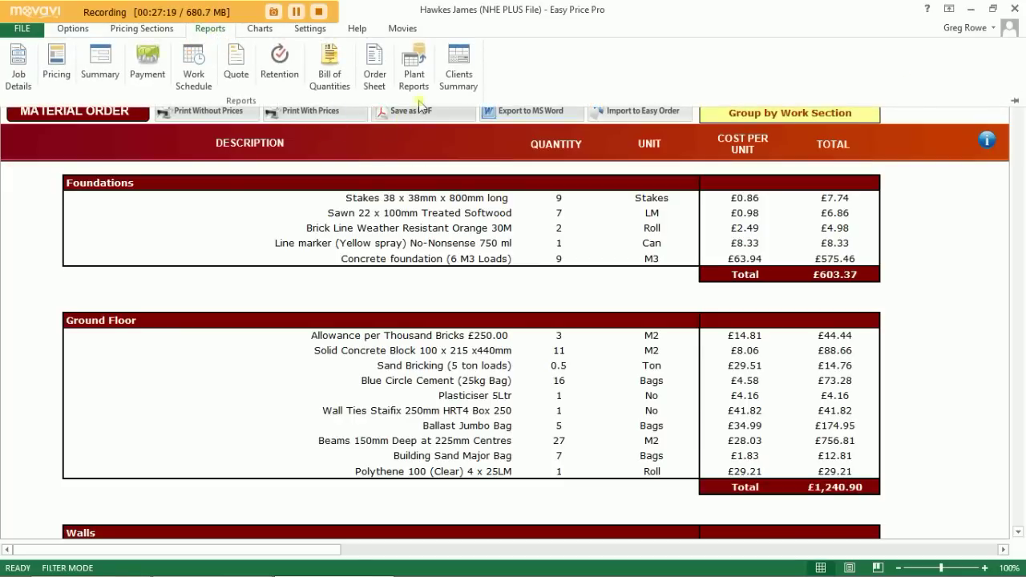
click(454, 76)
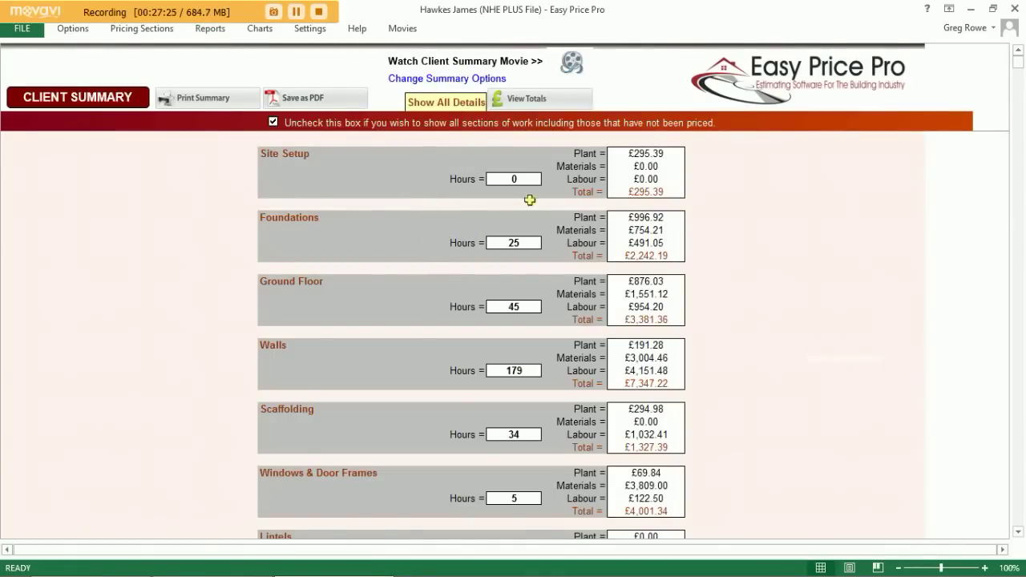
scroll(546, 355, down, 5)
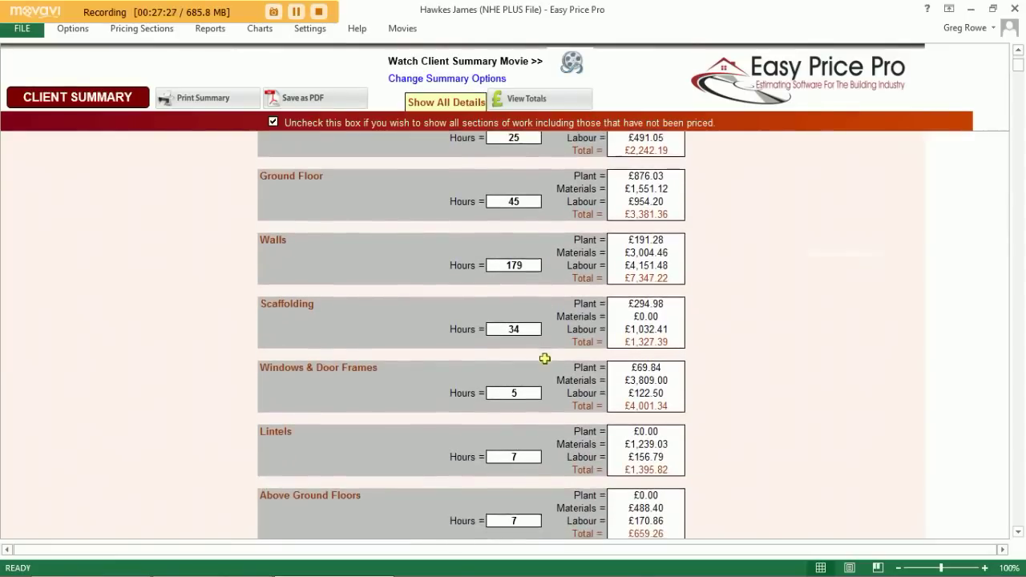
scroll(544, 358, down, 5)
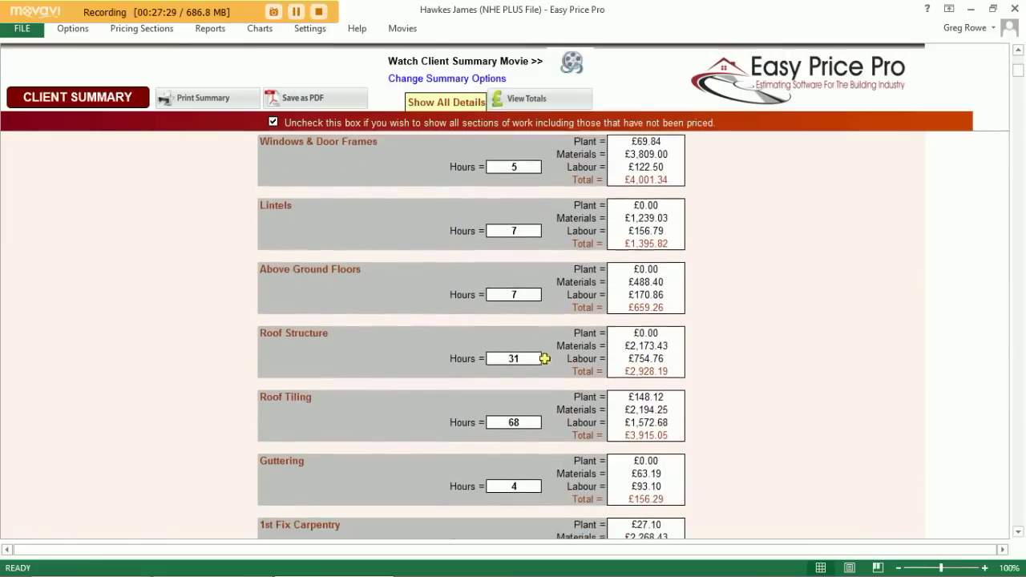
scroll(544, 358, down, 2)
scroll(545, 357, up, 12)
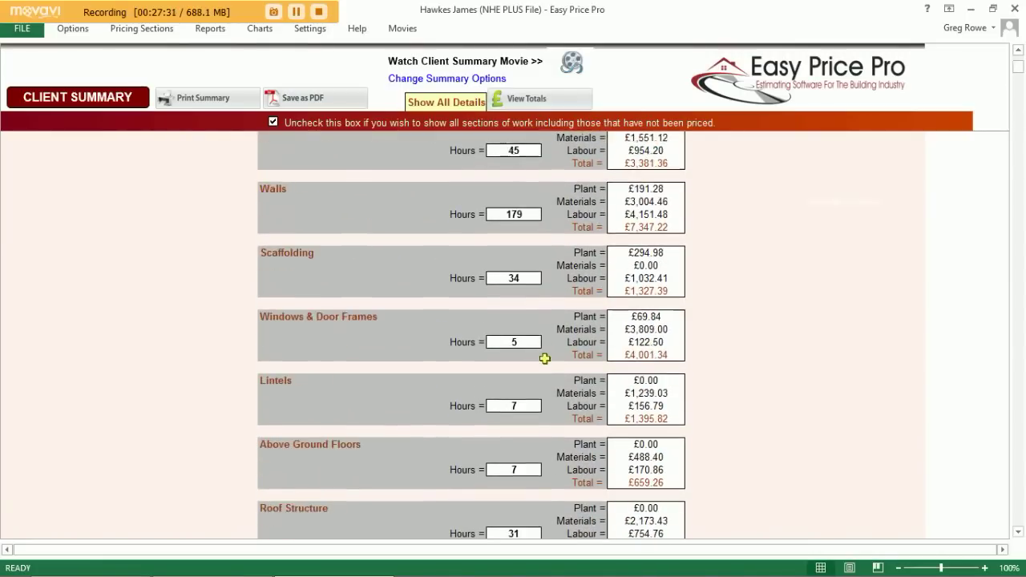
- Set the client summary's display option to Hide Hours
click(457, 102)
click(493, 105)
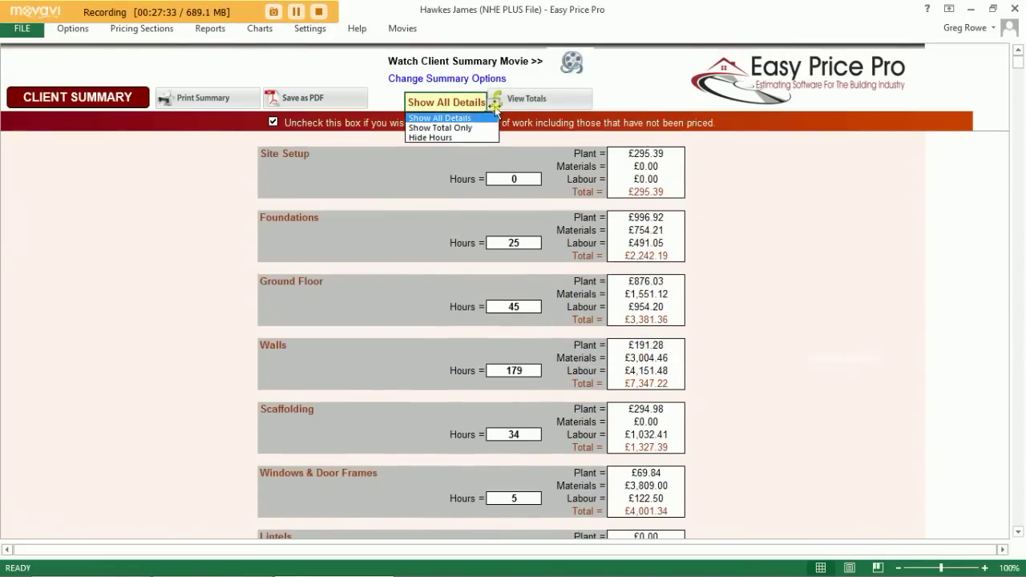
click(449, 137)
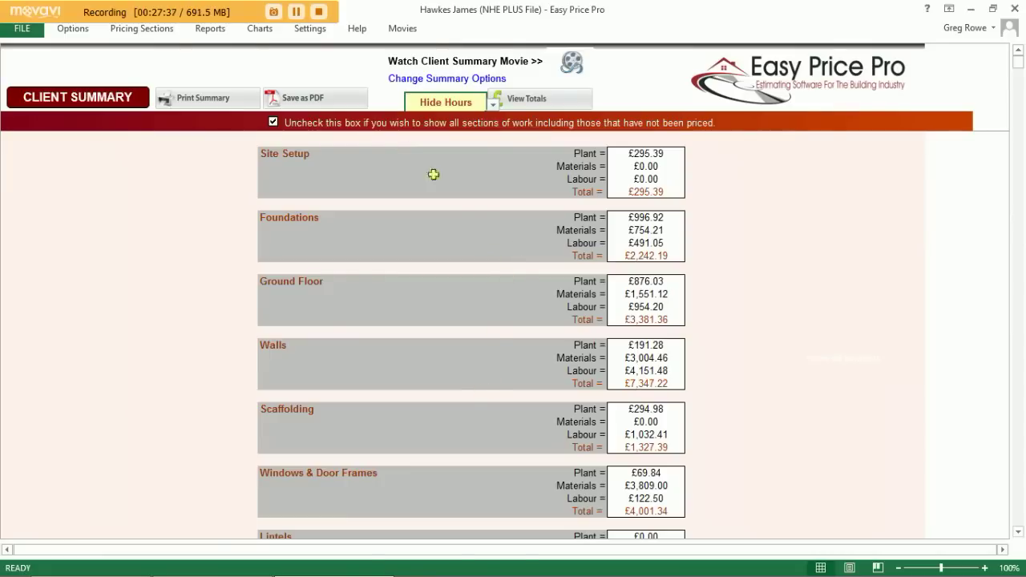
- Open the Quote report and generate the written quote for the client
click(218, 30)
click(239, 61)
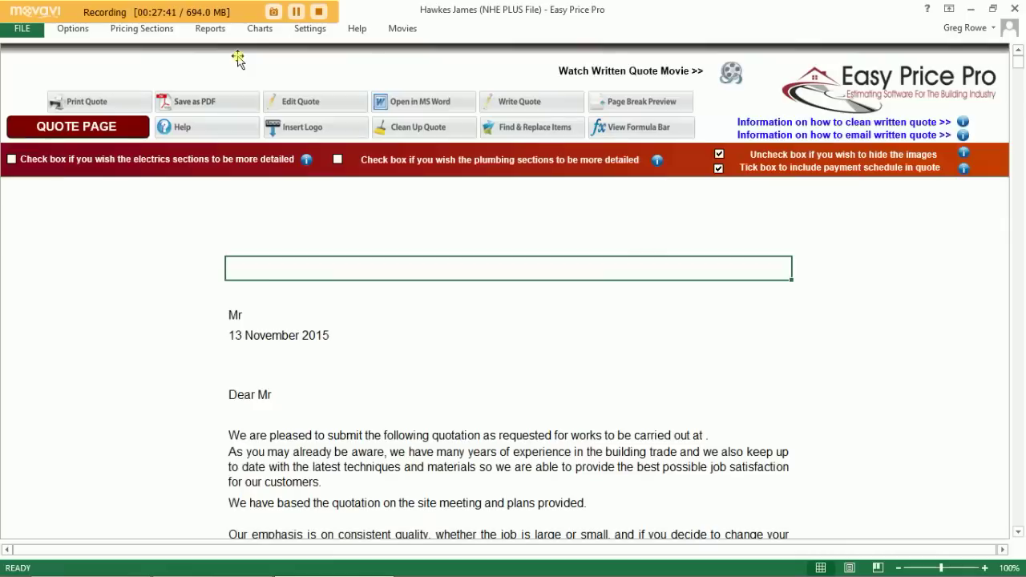
click(502, 104)
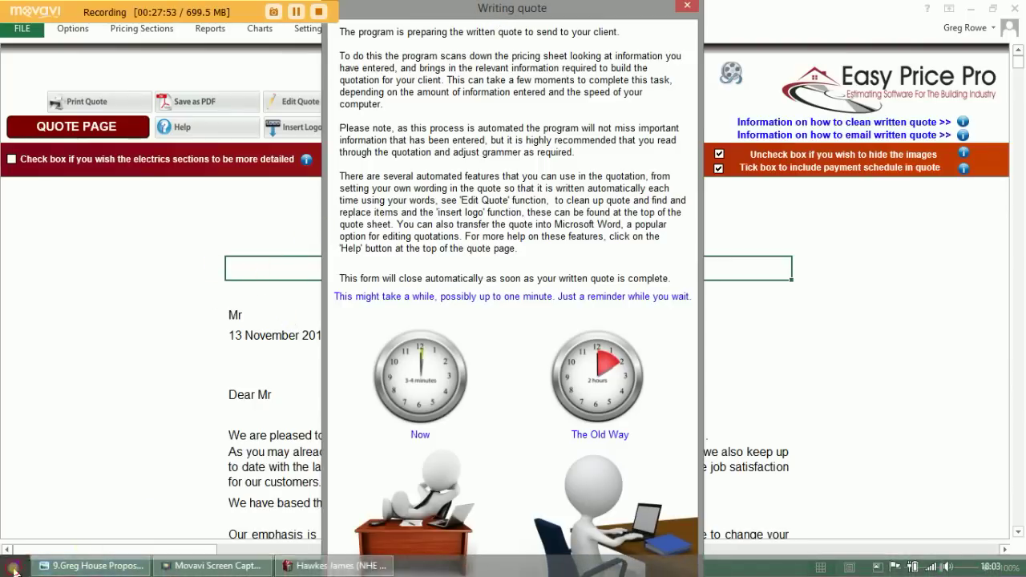
- Switch to File Explorer and open the sample quote PDF from the OneDrive Webinar Stuff folder
click(13, 568)
click(229, 389)
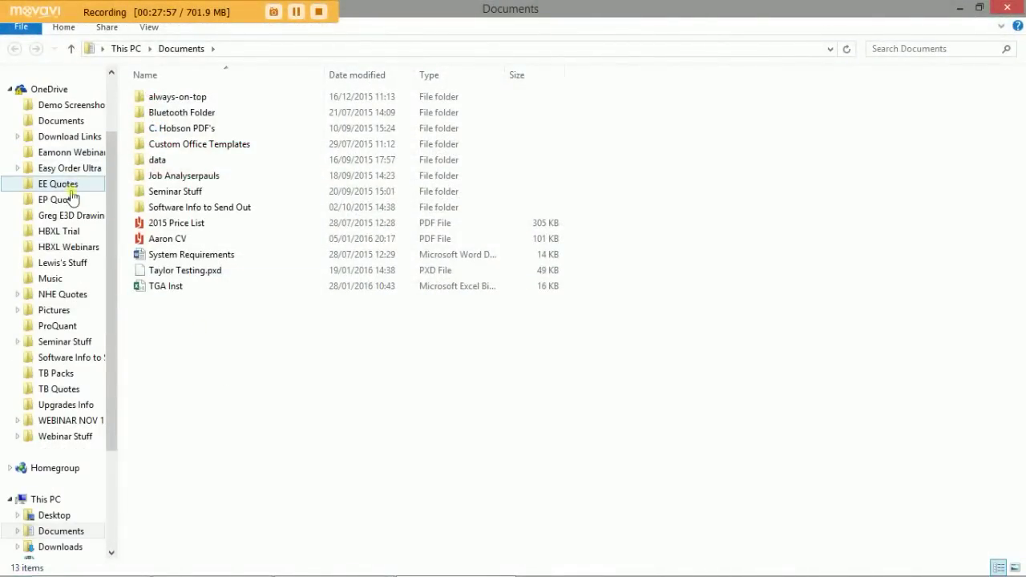
click(71, 295)
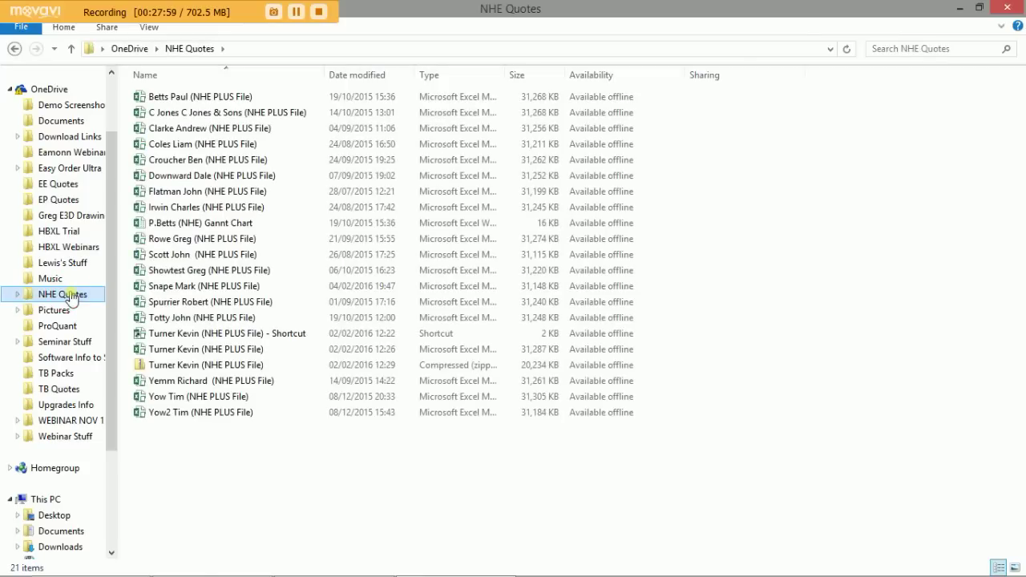
click(71, 438)
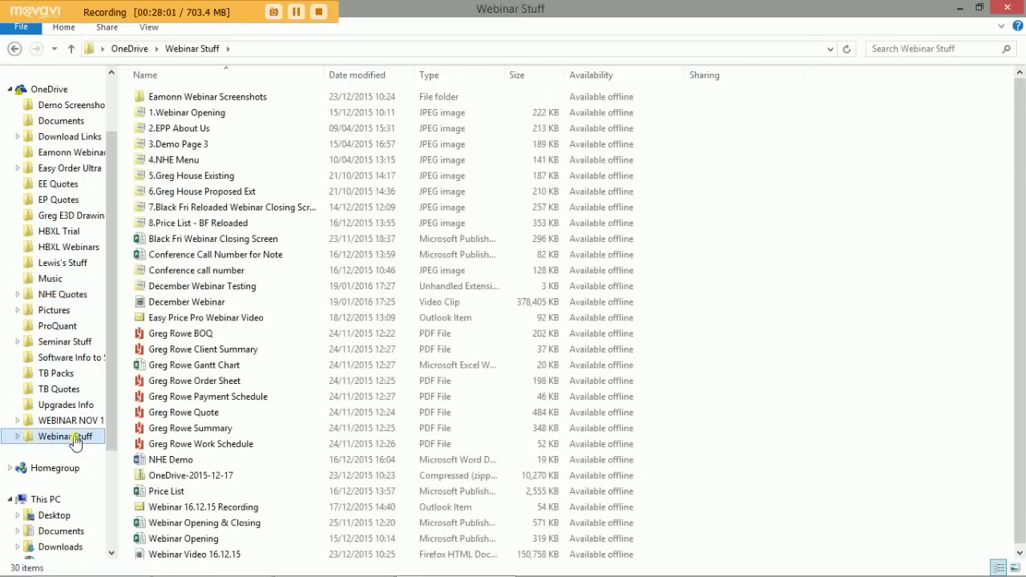
click(196, 412)
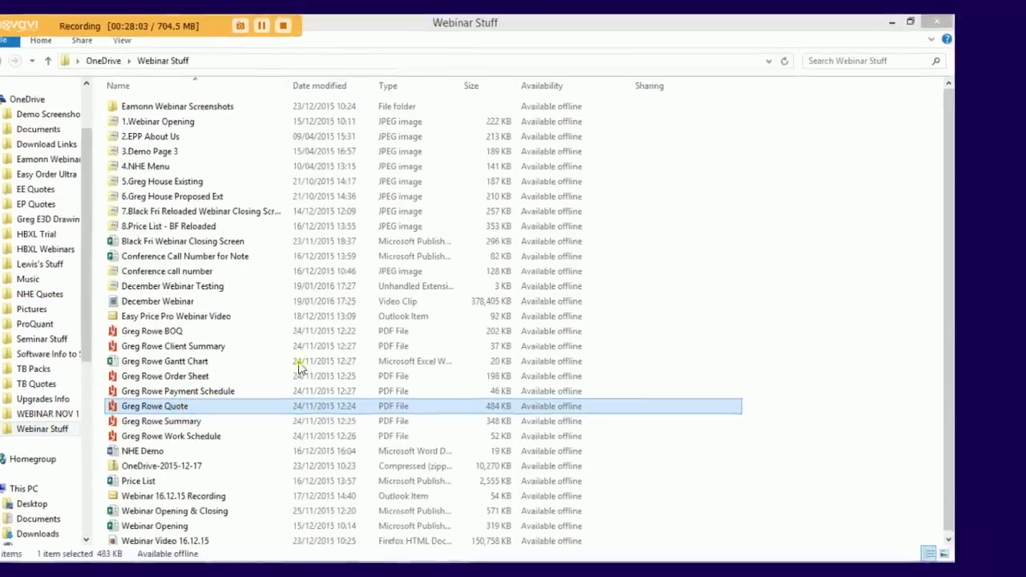
key(Return)
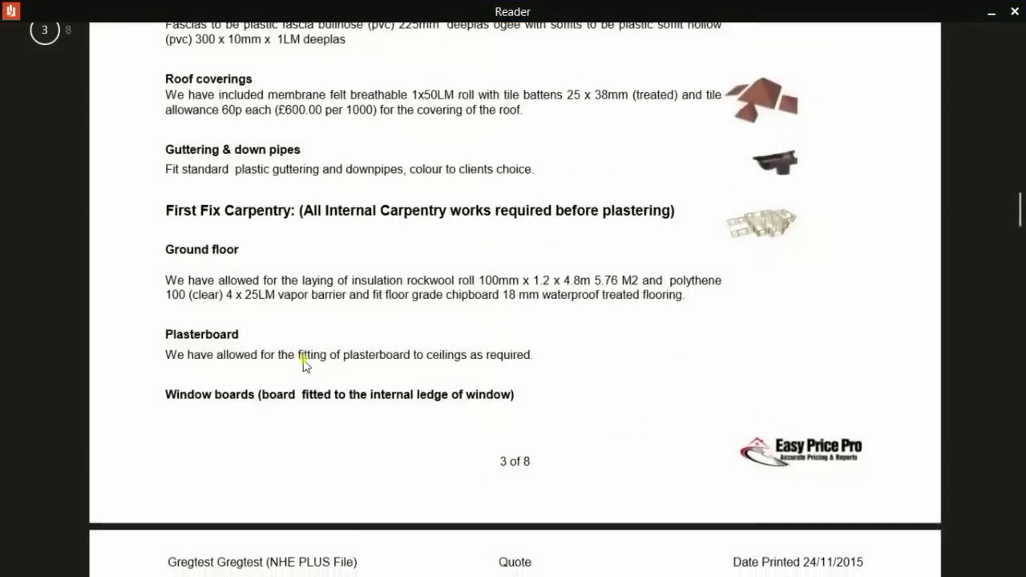
- Review the cover letter on the first page of the sample quote, including the client address, logo and introduction
scroll(303, 360, up, 20)
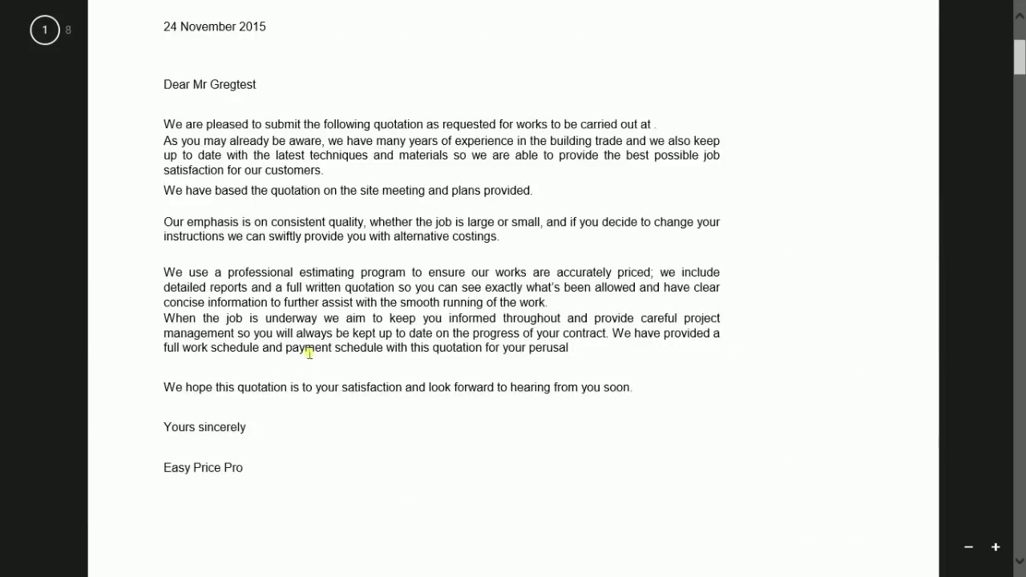
scroll(310, 353, up, 3)
scroll(313, 350, down, 1)
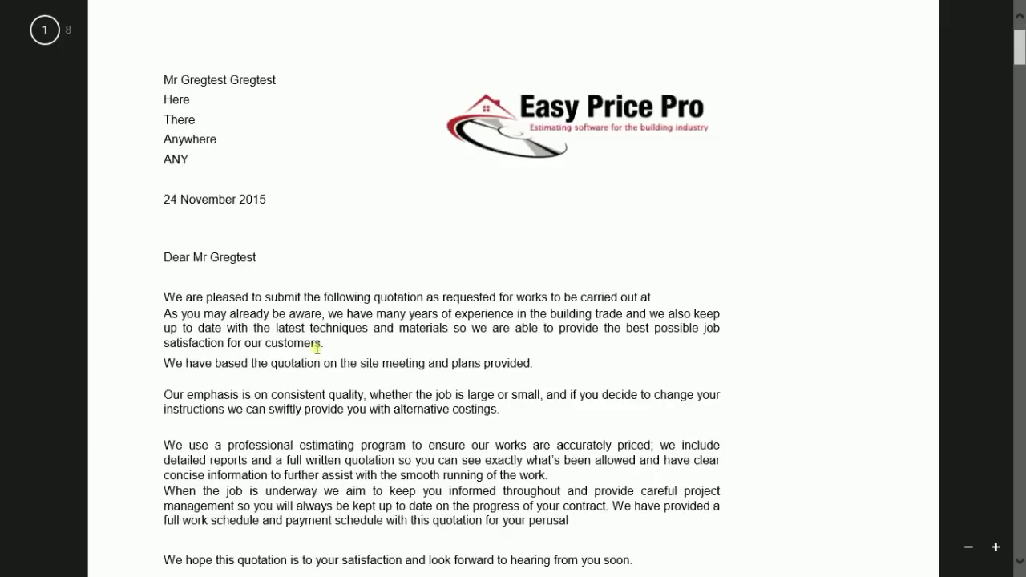
scroll(324, 345, down, 1)
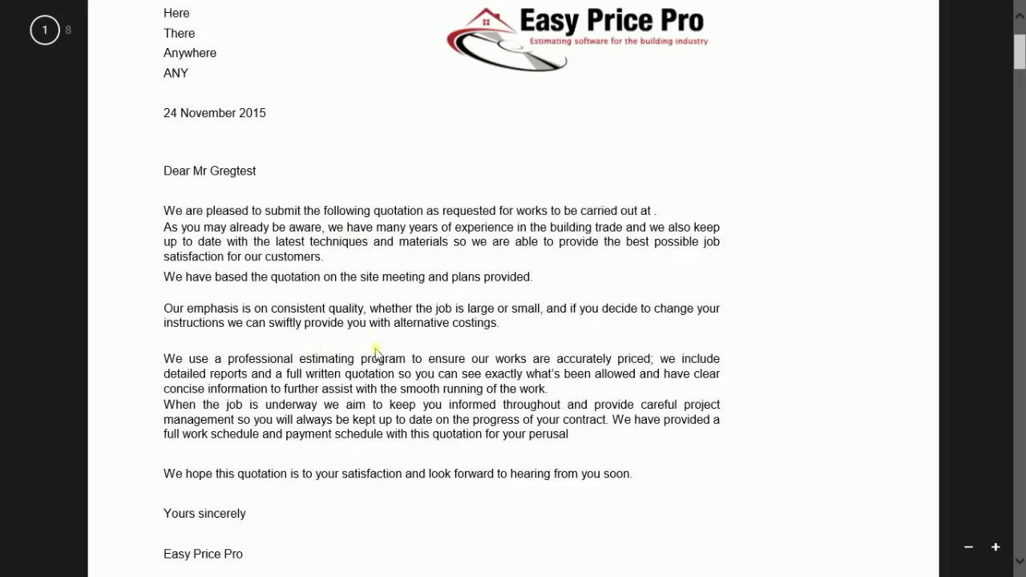
- Read through the sample quote's descriptions of the works, from Site Setup and Foundations to Finishes and Services
scroll(377, 353, down, 9)
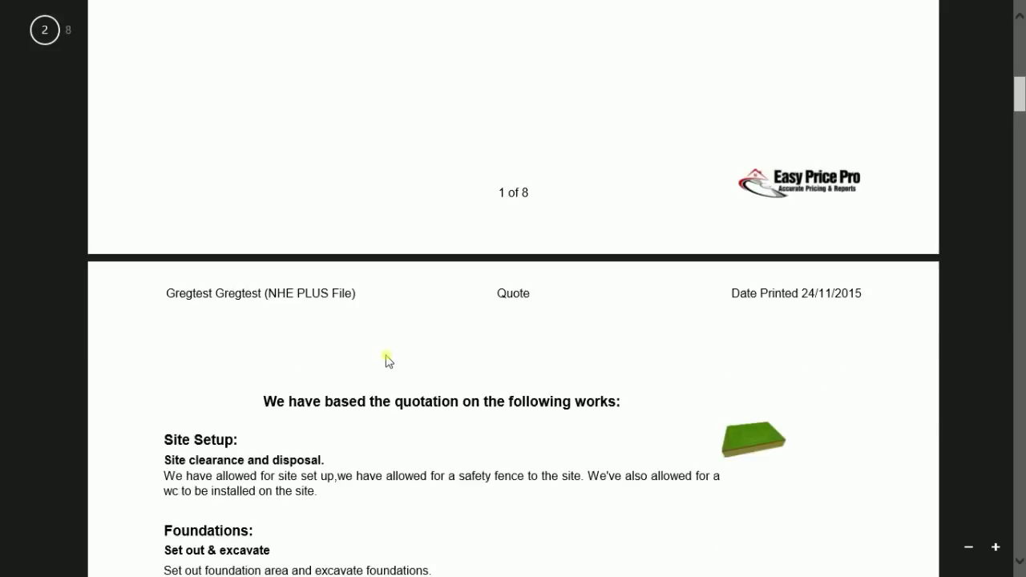
scroll(387, 361, down, 2)
scroll(389, 254, down, 2)
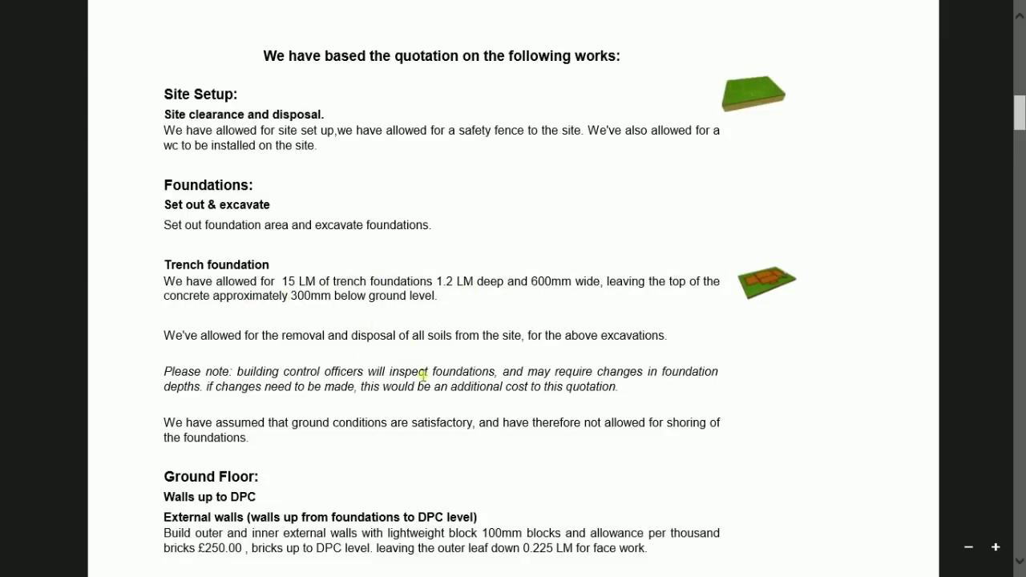
scroll(424, 374, down, 2)
scroll(449, 405, down, 7)
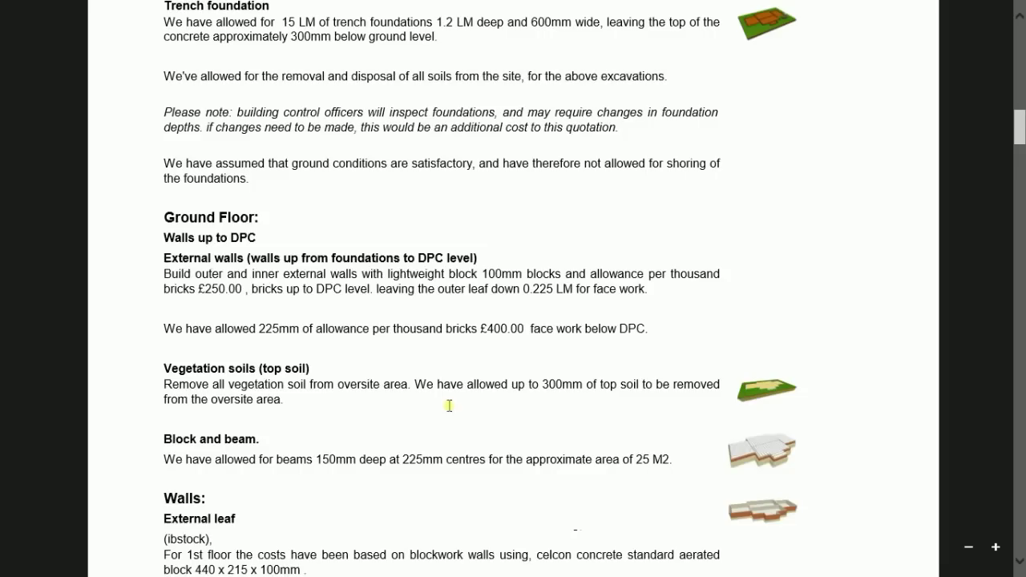
scroll(451, 407, down, 11)
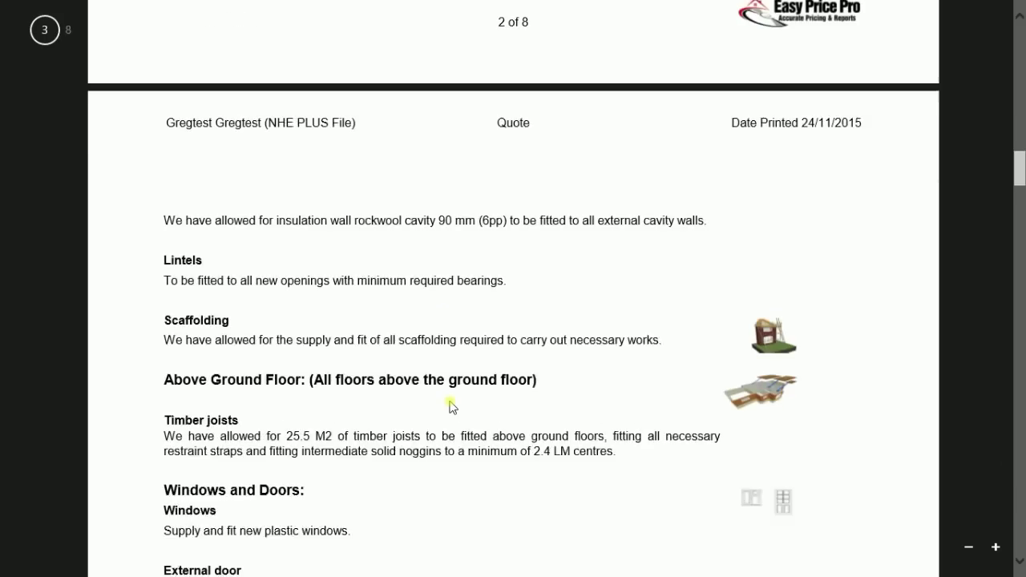
scroll(451, 406, down, 13)
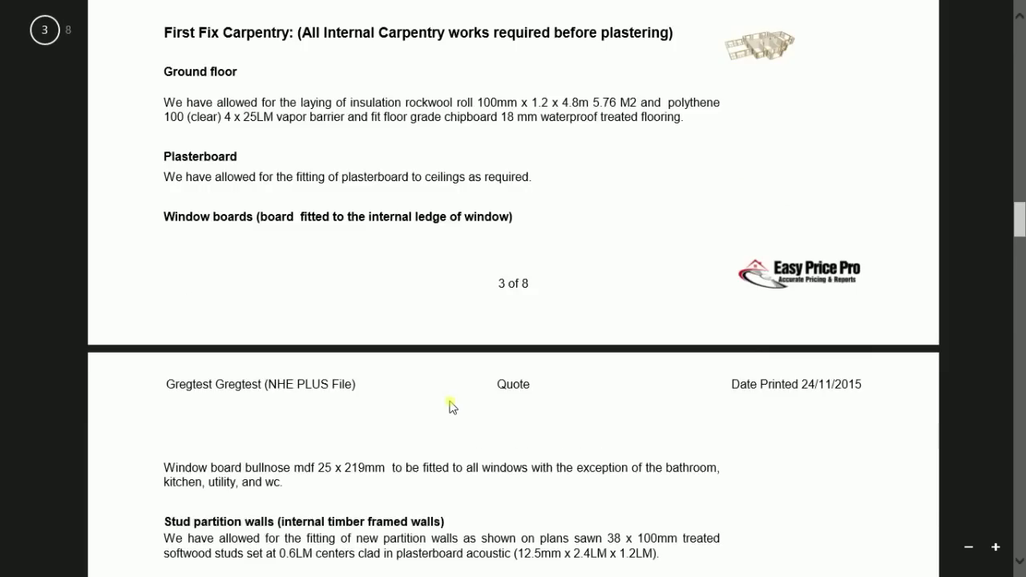
scroll(451, 407, down, 11)
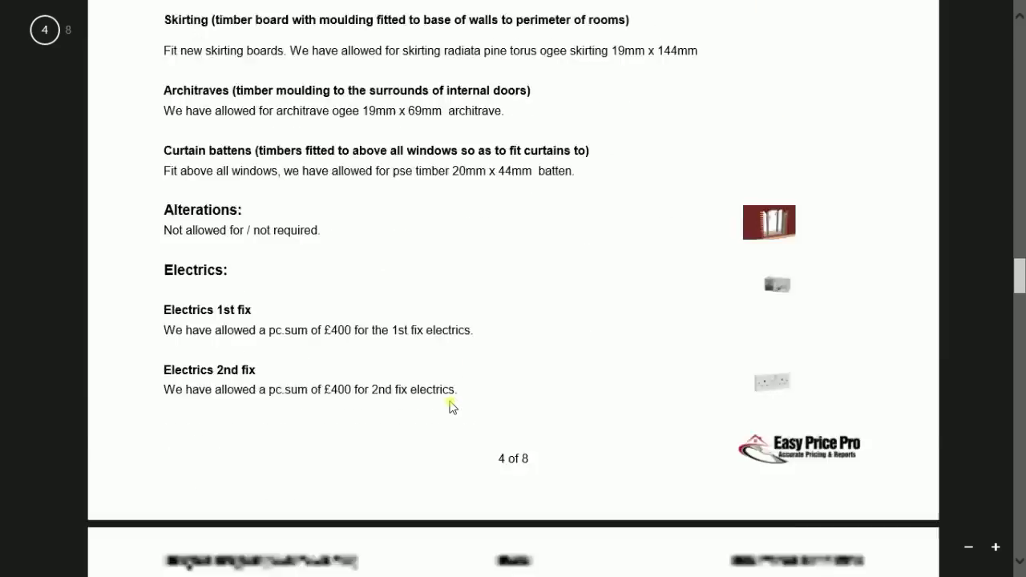
scroll(451, 406, down, 14)
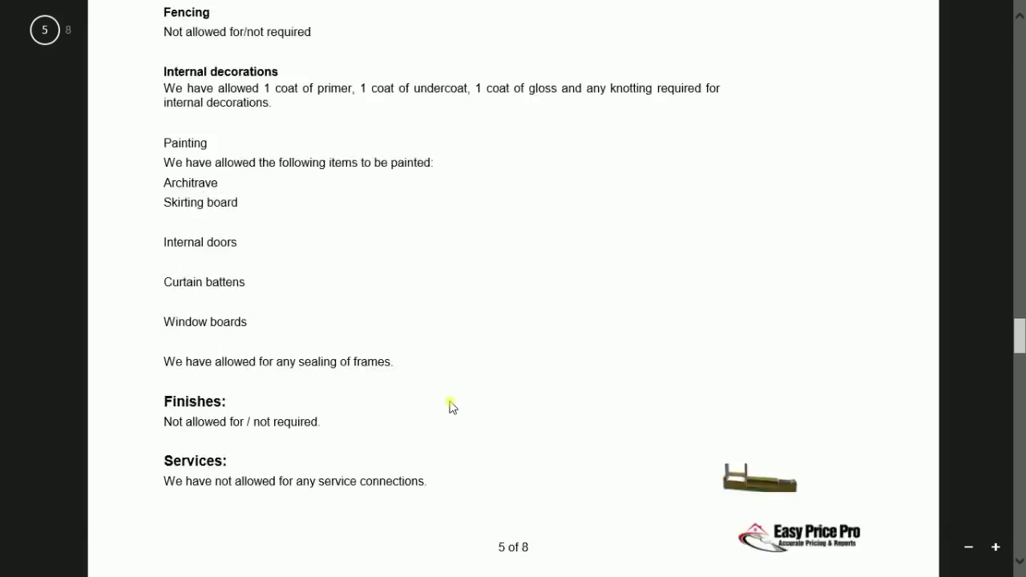
- Review the total price and payment schedule in the sample quote, close it and return to Easy Price Pro
scroll(452, 407, down, 9)
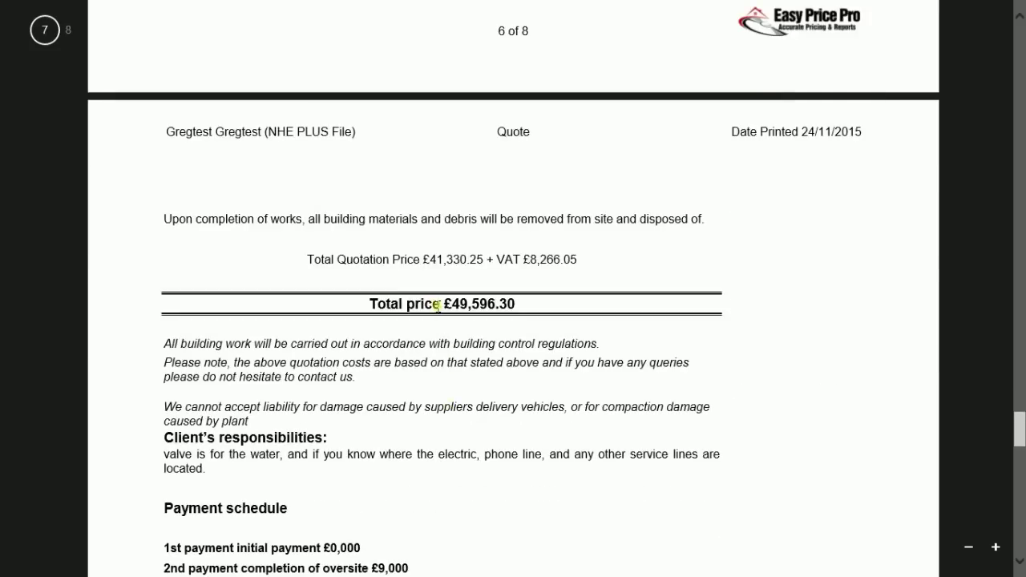
scroll(437, 306, down, 3)
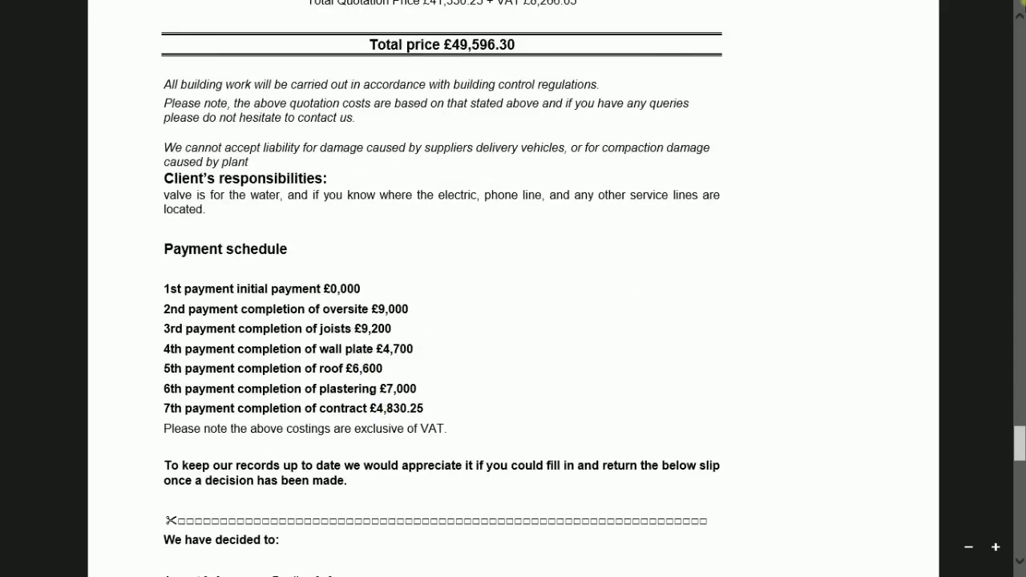
click(1017, 8)
click(1016, 8)
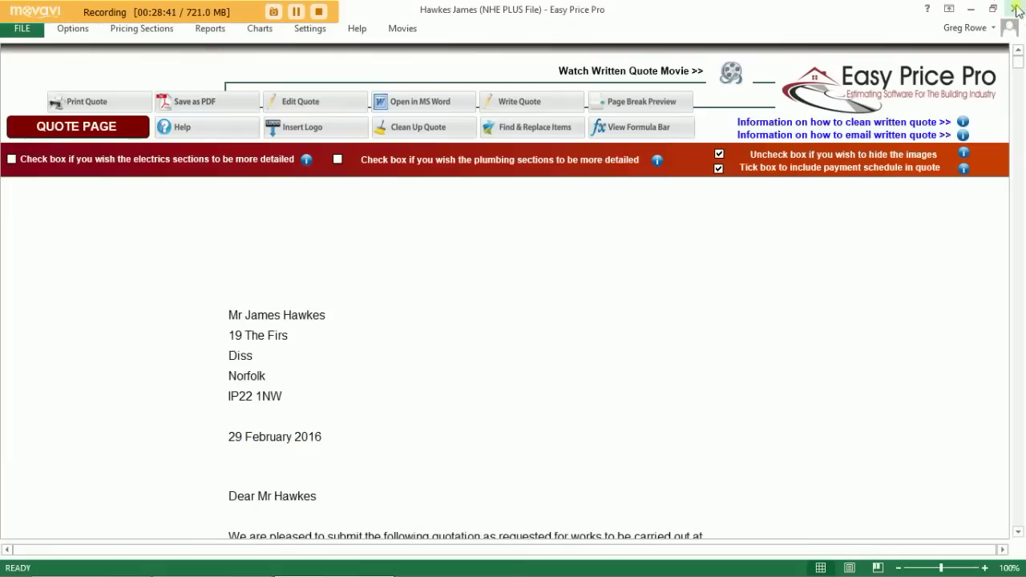
- Review the client details and opening letter of the newly written quote
click(454, 343)
scroll(452, 344, down, 3)
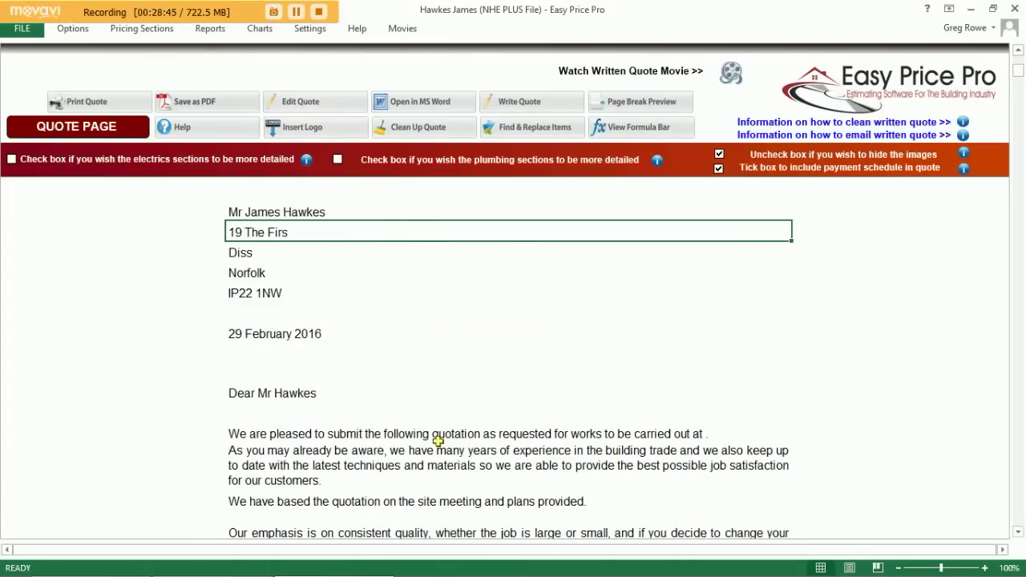
scroll(439, 441, down, 3)
scroll(438, 441, up, 3)
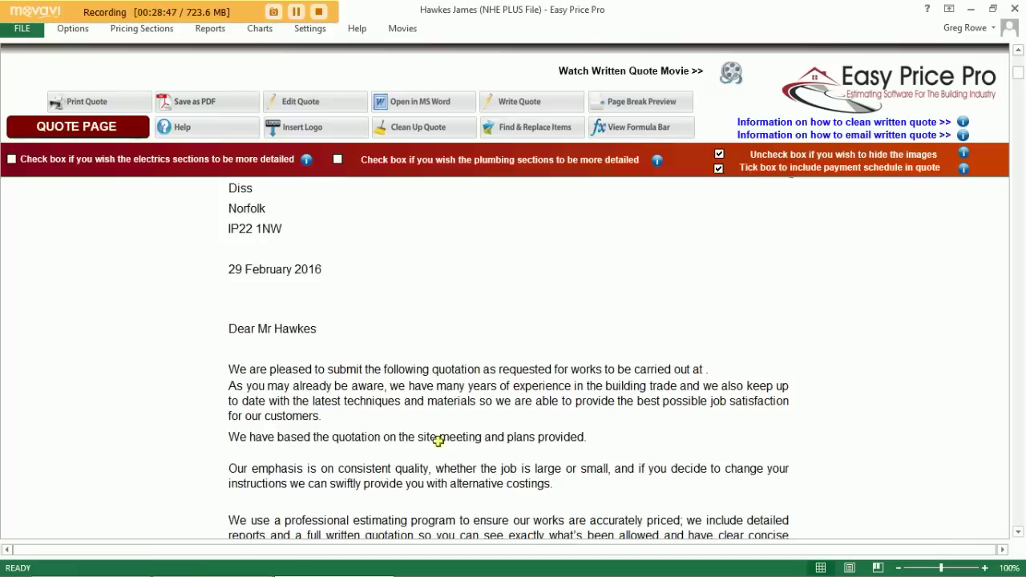
scroll(439, 441, down, 5)
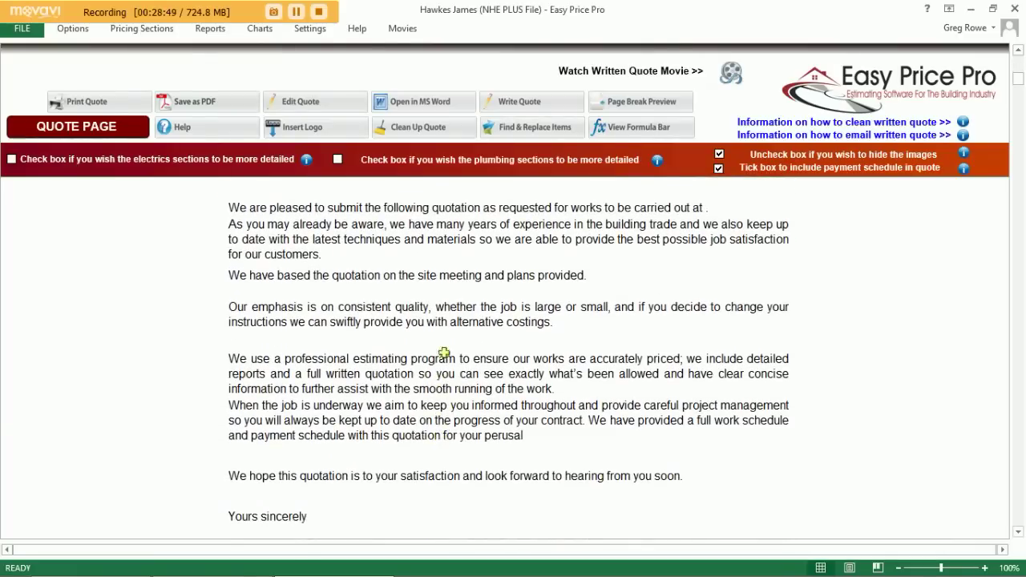
- Open the Edit Quote page to view the opening paragraph wording and return without re-writing the quote
click(324, 106)
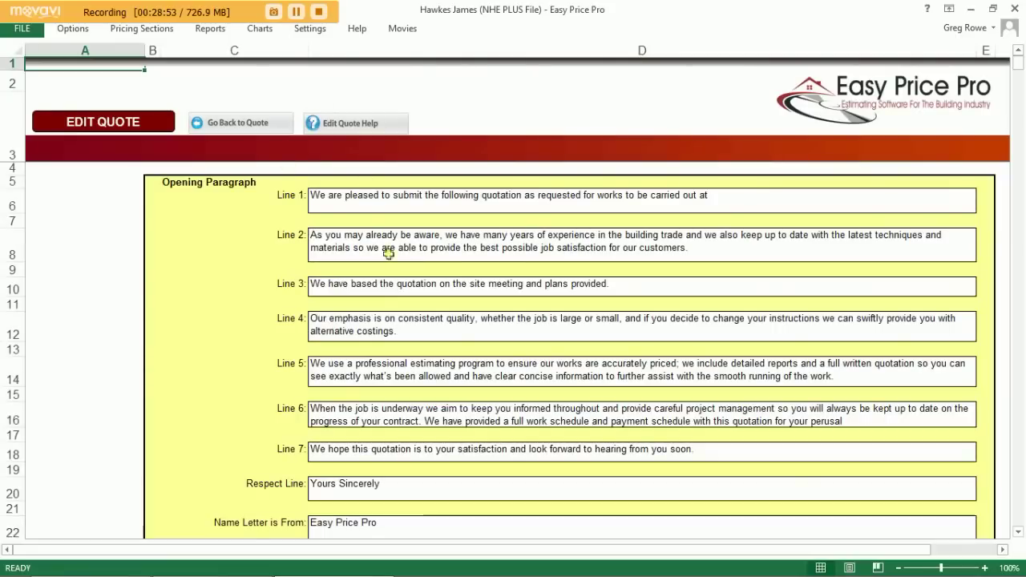
click(245, 126)
click(556, 318)
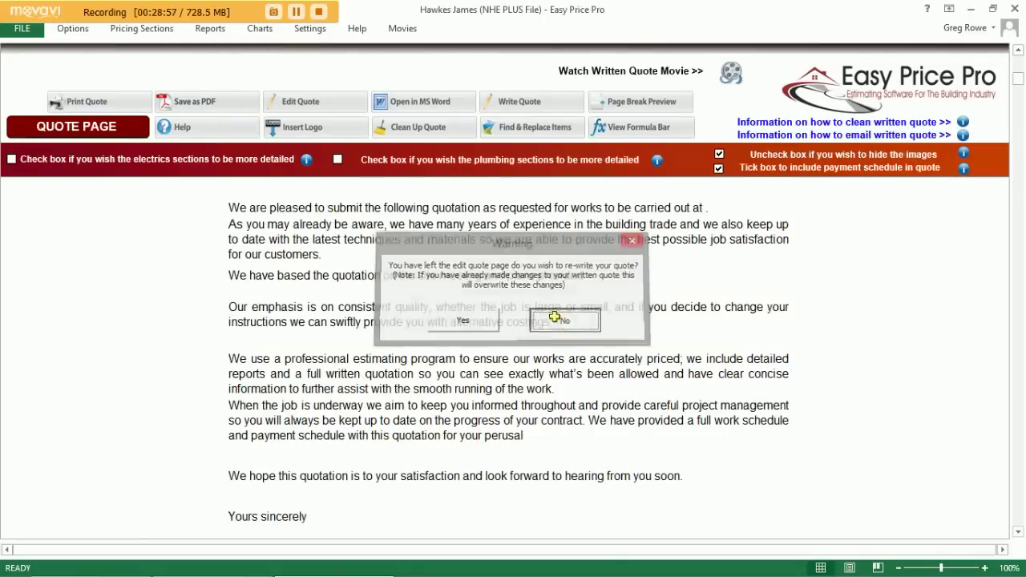
- Read through the written quote's descriptions of the works, from Site Setup and Foundations to Electrics and decorations
scroll(517, 362, down, 5)
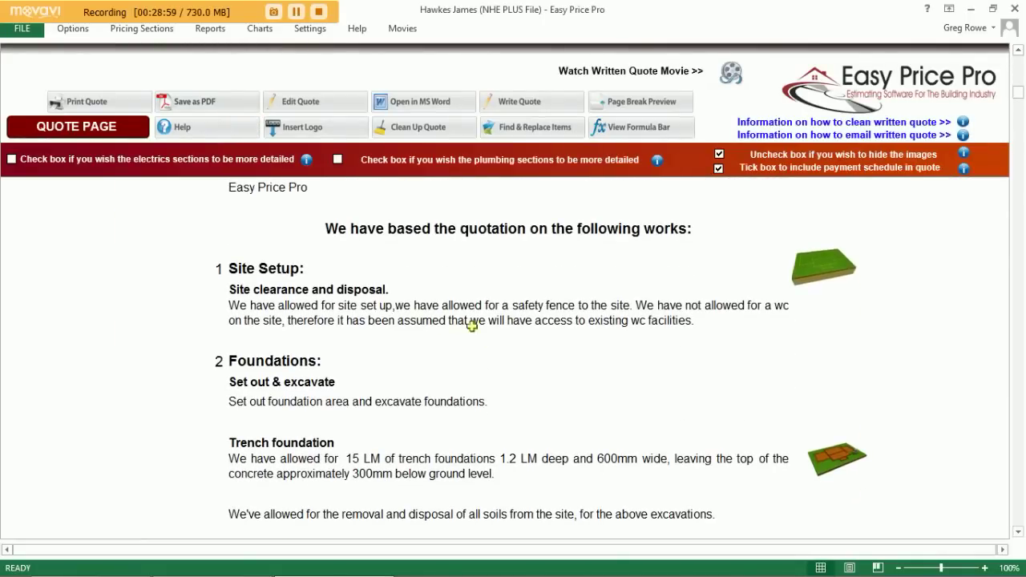
scroll(485, 444, down, 15)
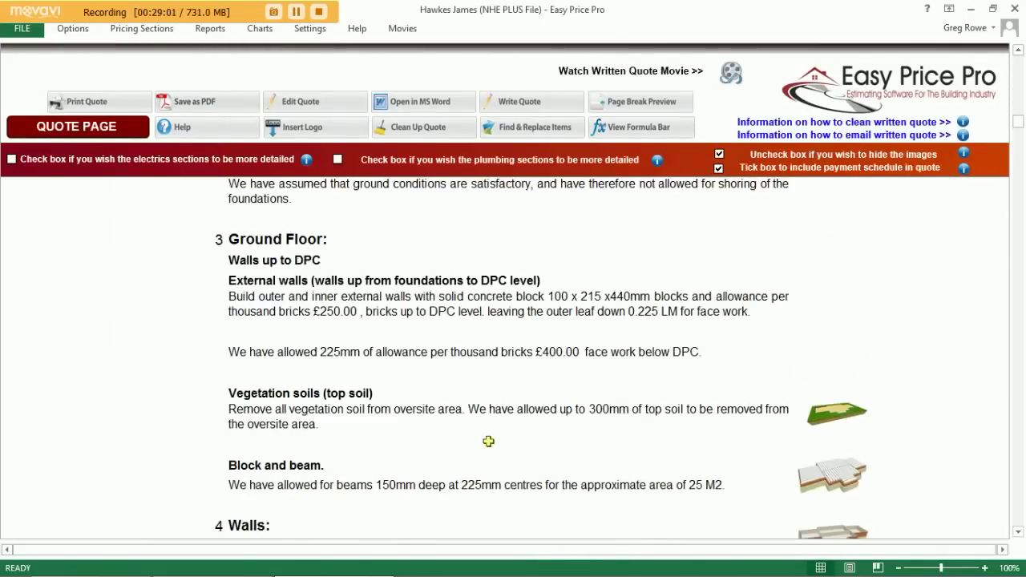
scroll(488, 441, down, 15)
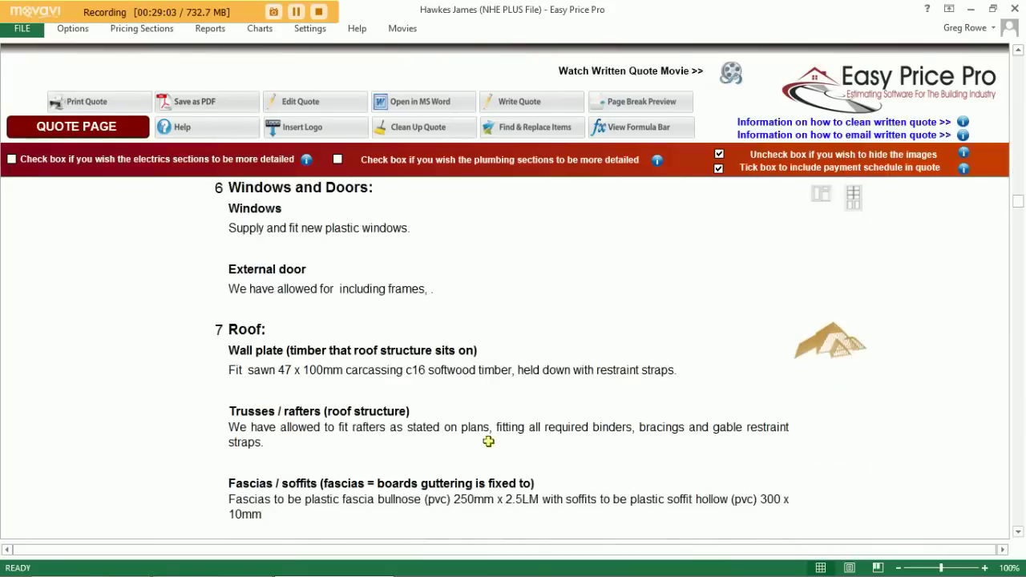
scroll(488, 440, down, 15)
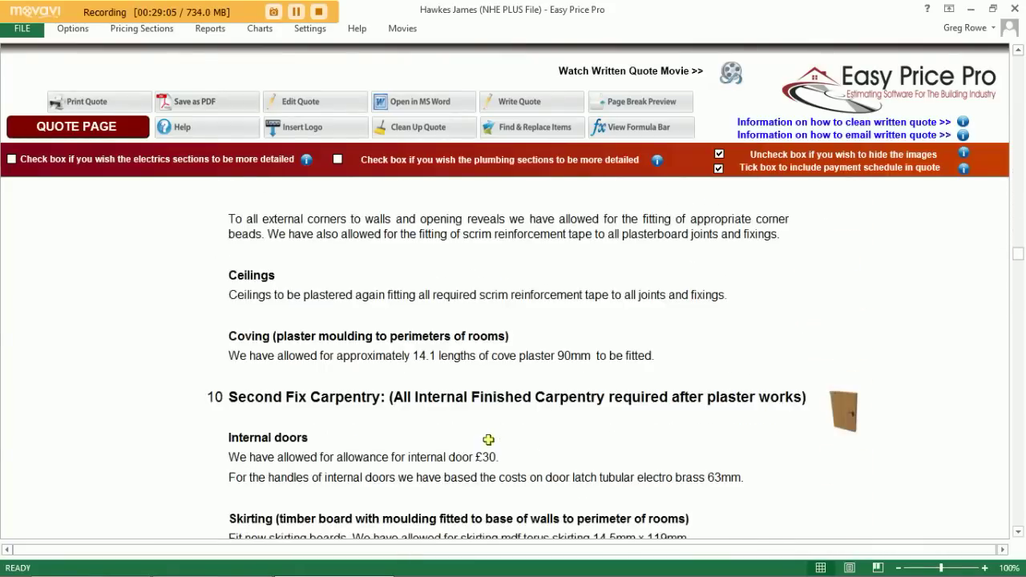
scroll(489, 440, down, 15)
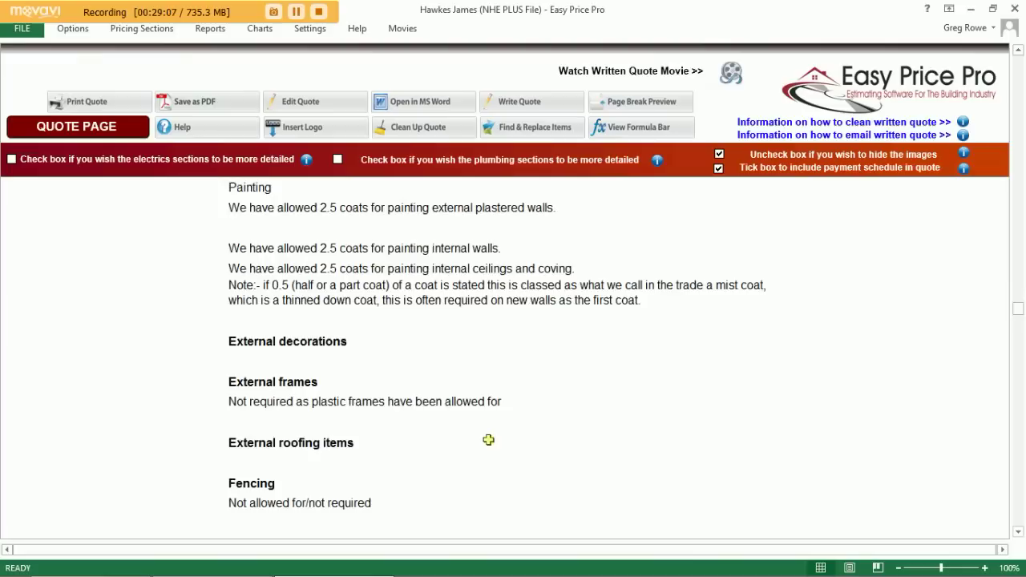
scroll(488, 440, up, 7)
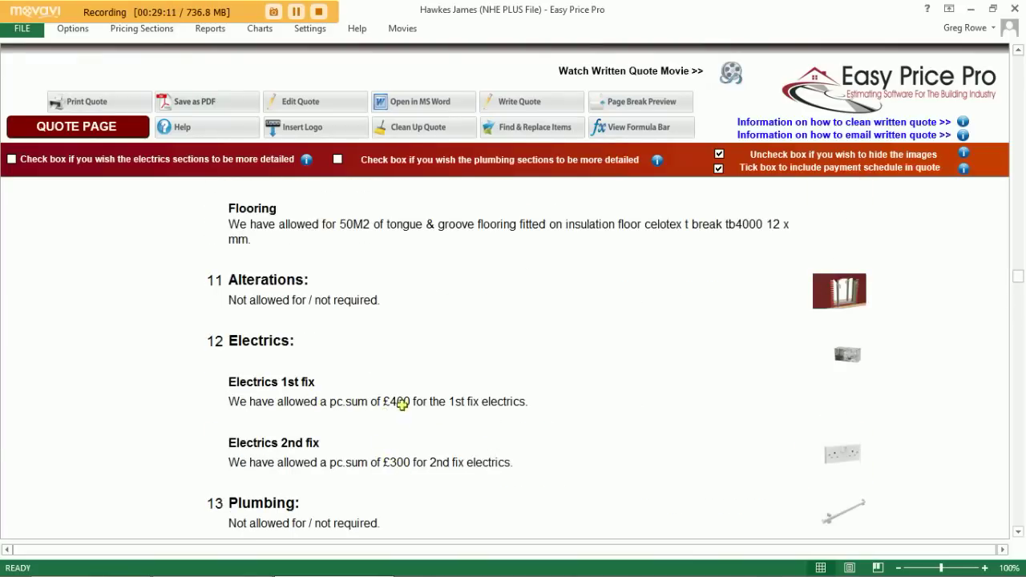
scroll(435, 473, down, 15)
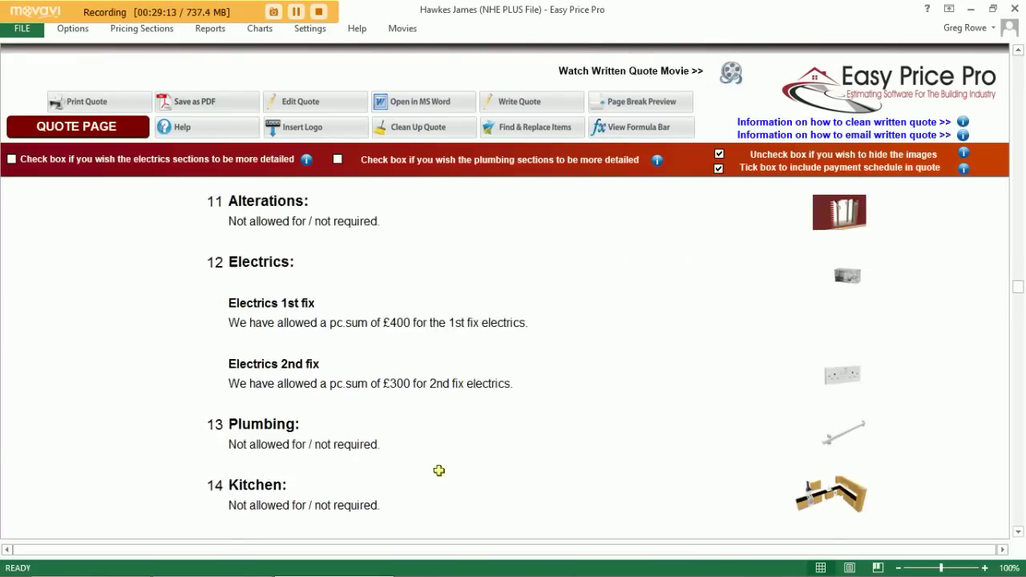
scroll(439, 462, down, 15)
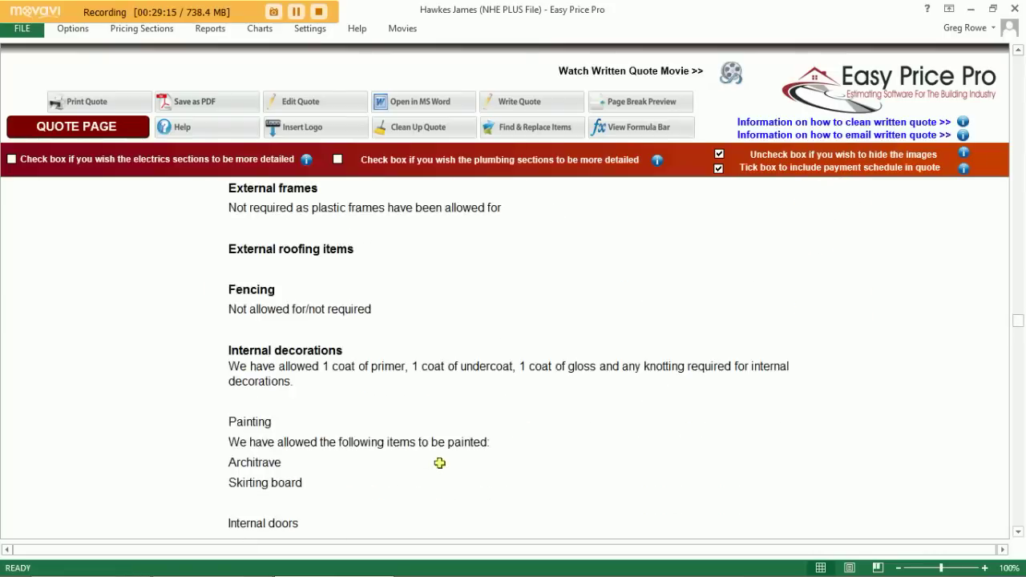
- Review the total price and the payment schedule at the end of the written quote
scroll(439, 462, down, 7)
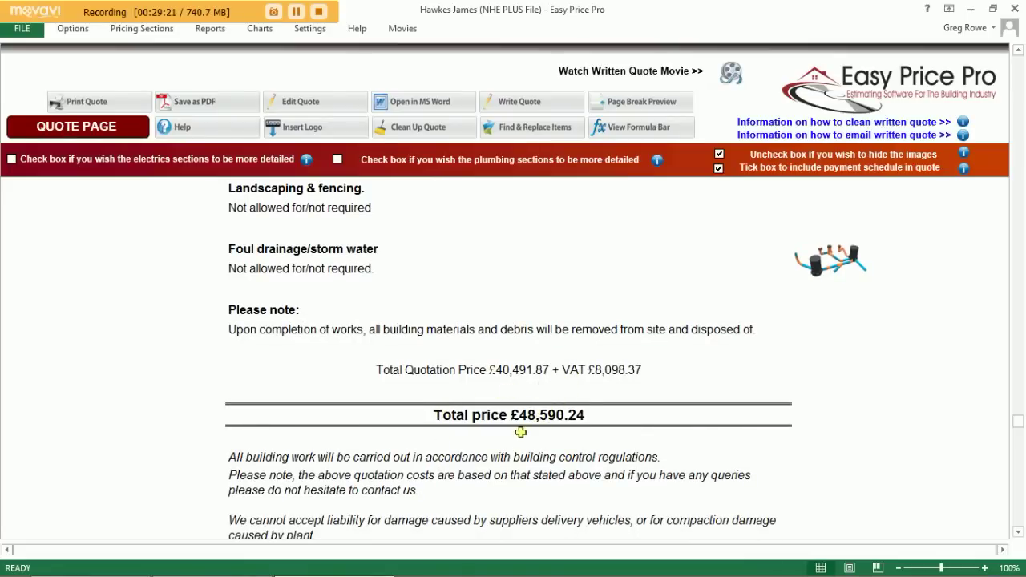
scroll(519, 431, down, 5)
scroll(519, 425, down, 2)
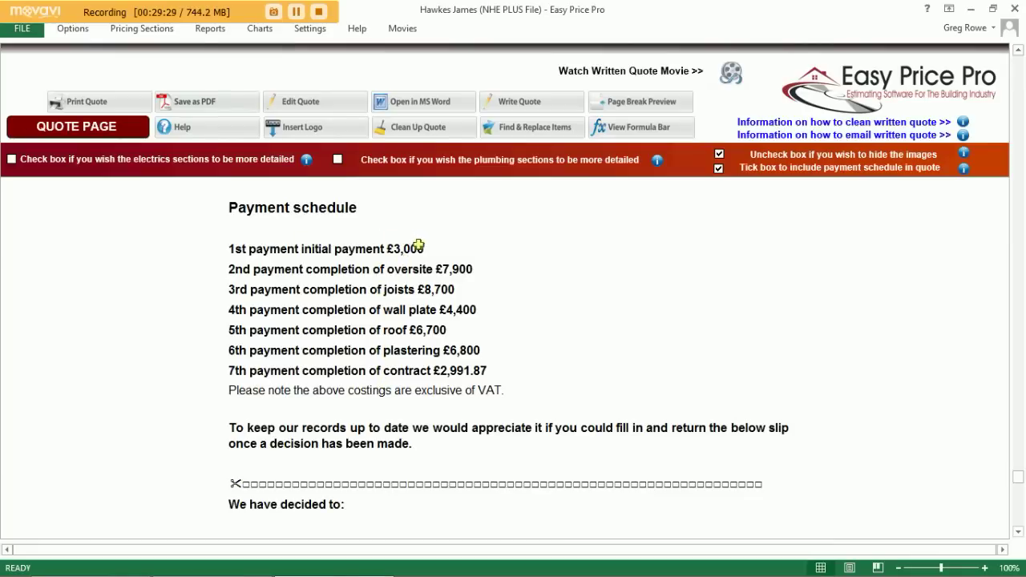
scroll(385, 377, up, 15)
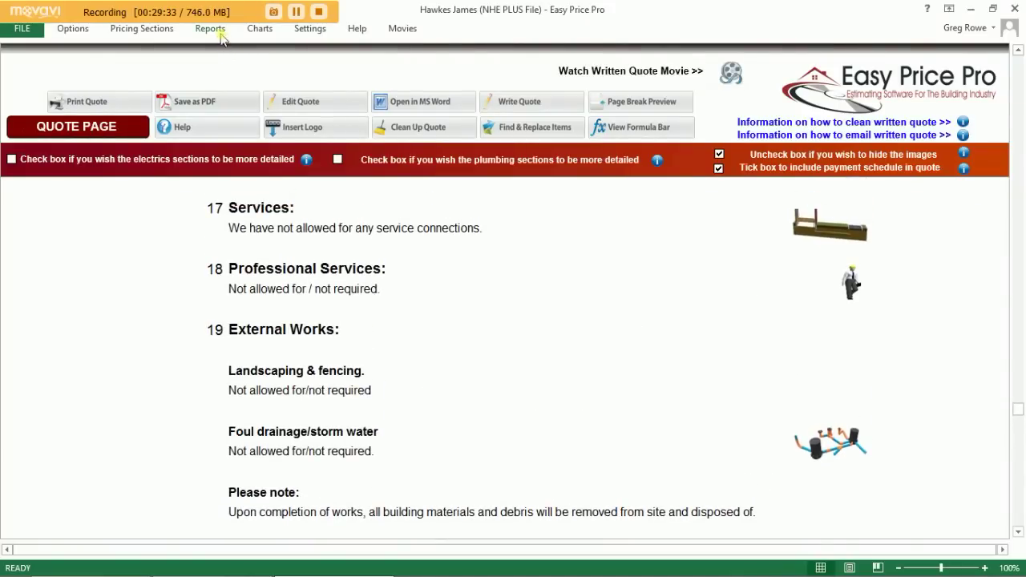
- Leave the quote, go back to the Easy Price Pro main menu and open the Total Build program
click(79, 34)
click(64, 64)
click(972, 10)
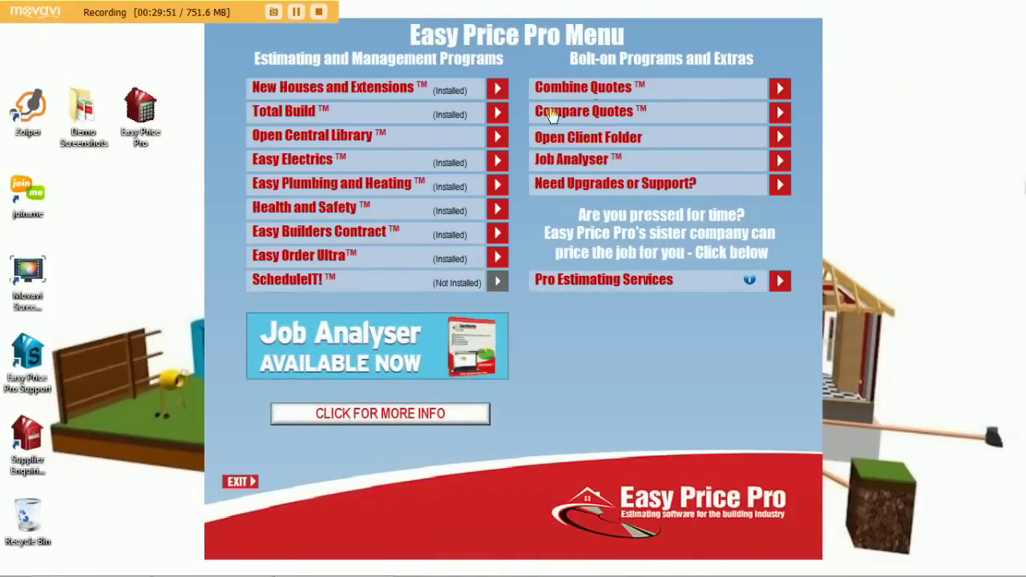
click(303, 113)
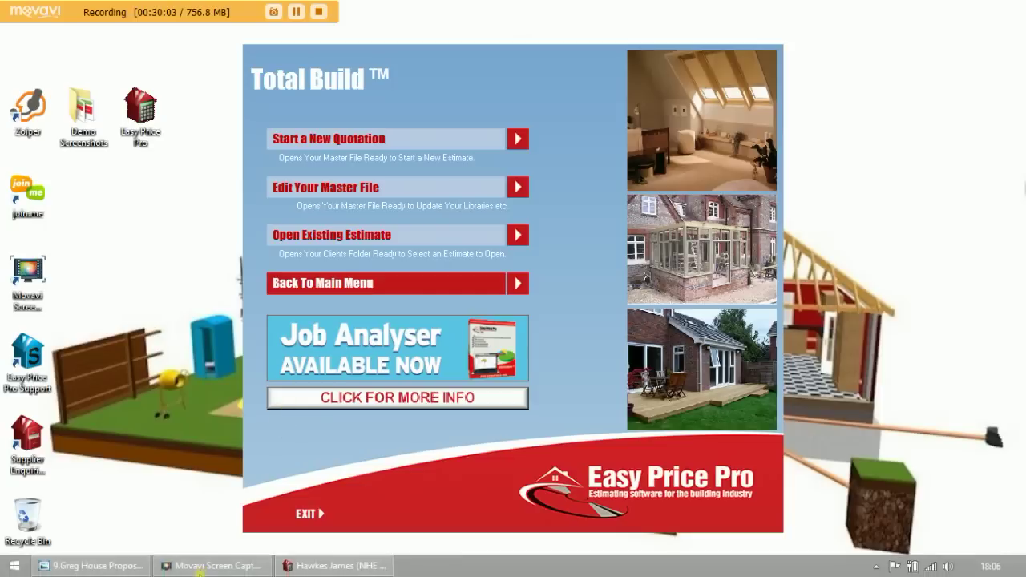
- Open the client's existing Total Build estimate from the Total Build clients folder
mouse_move(201, 569)
mouse_move(317, 569)
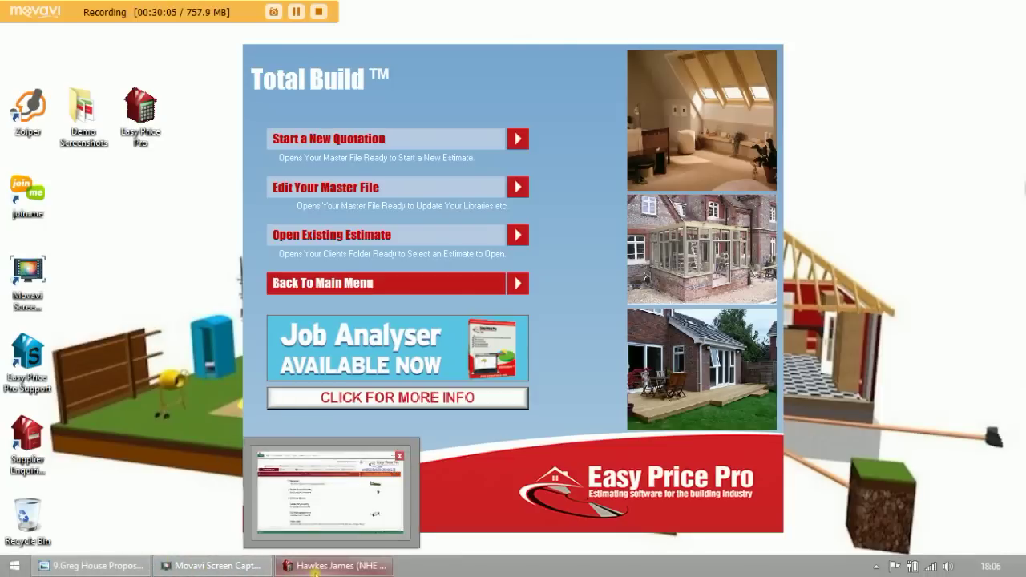
click(339, 236)
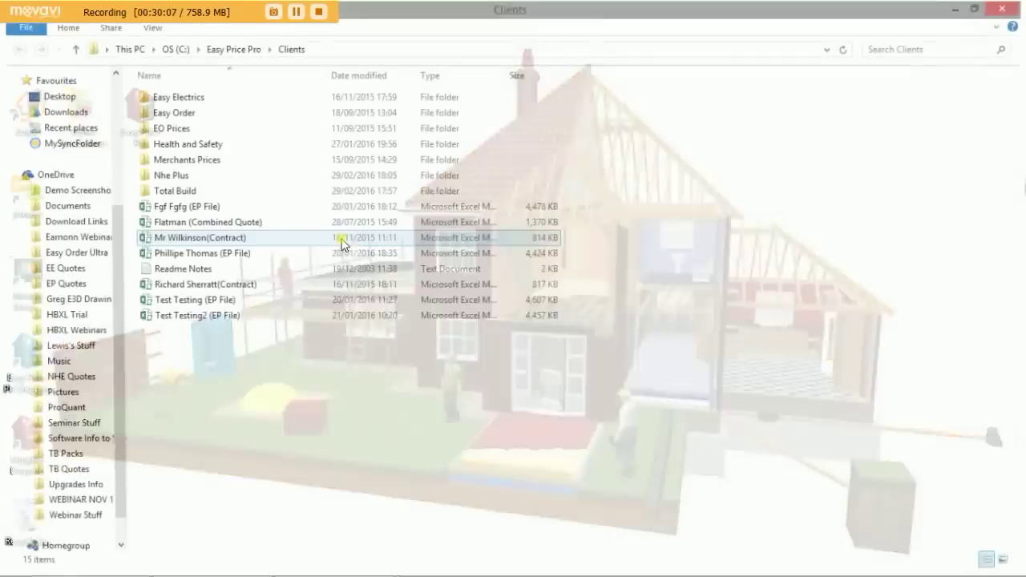
double_click(291, 192)
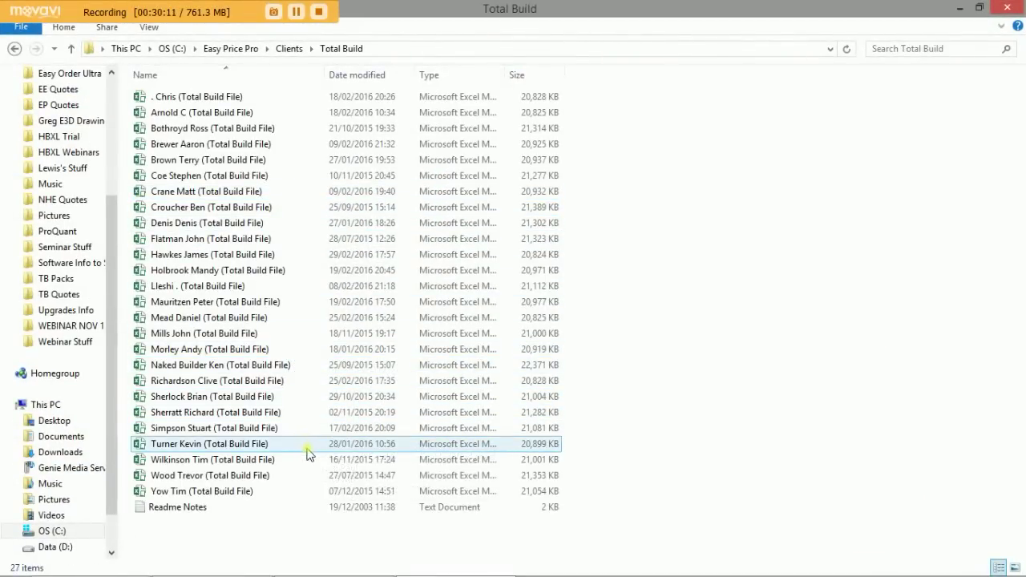
double_click(278, 254)
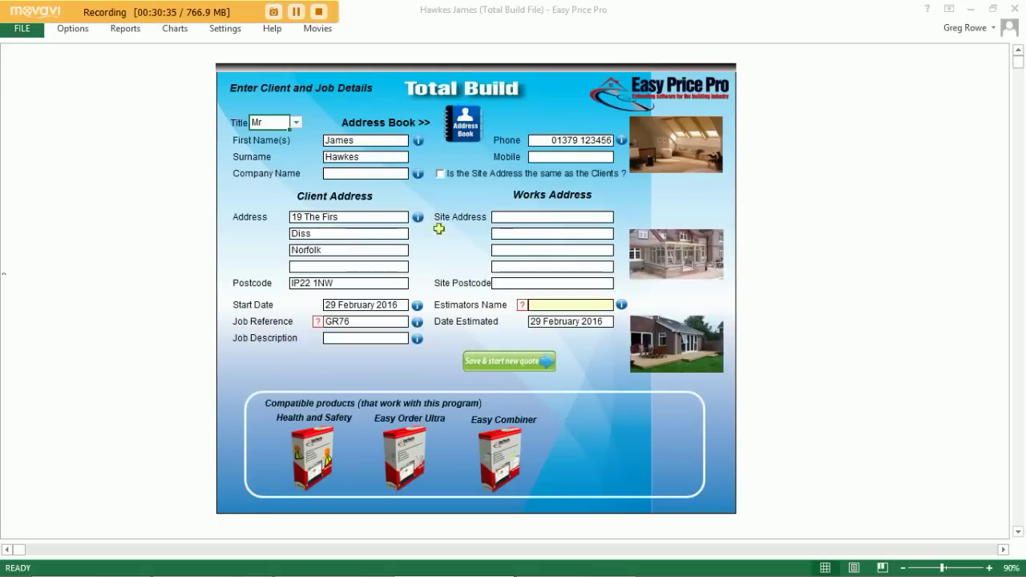
- Open the Total Build pricing sheet and add the Archway into Existing Internal Wall module to it
click(123, 29)
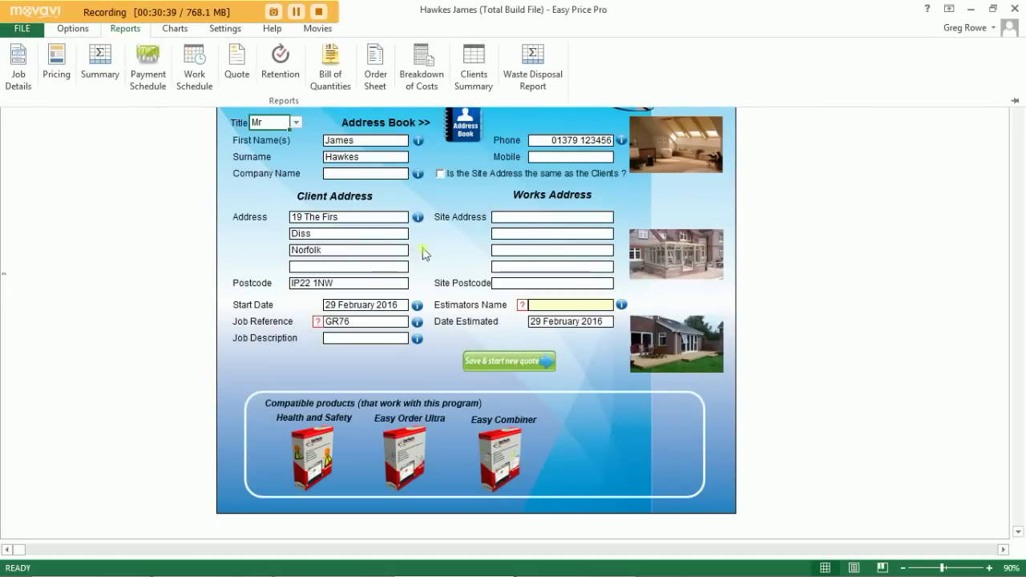
click(55, 64)
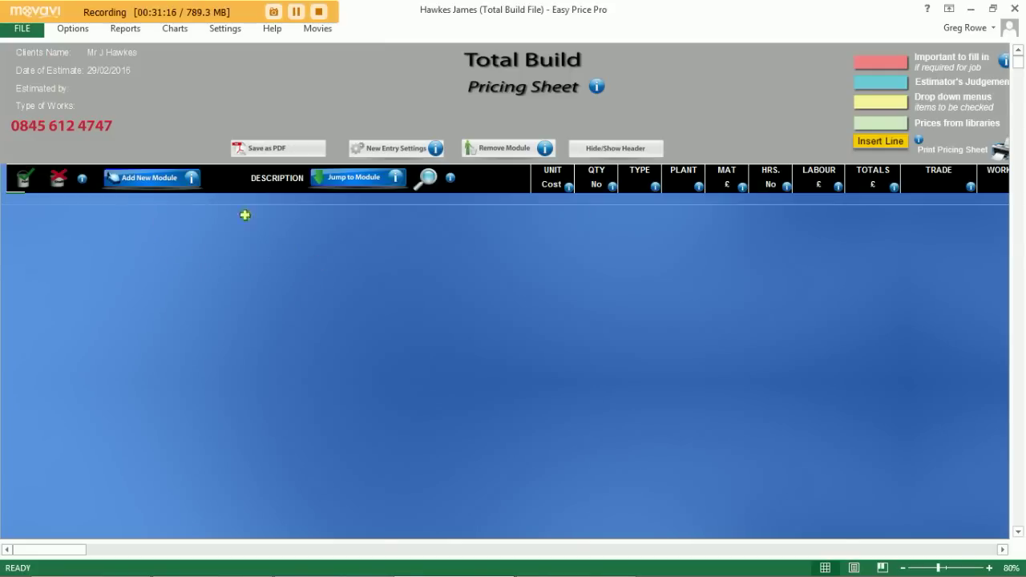
click(146, 180)
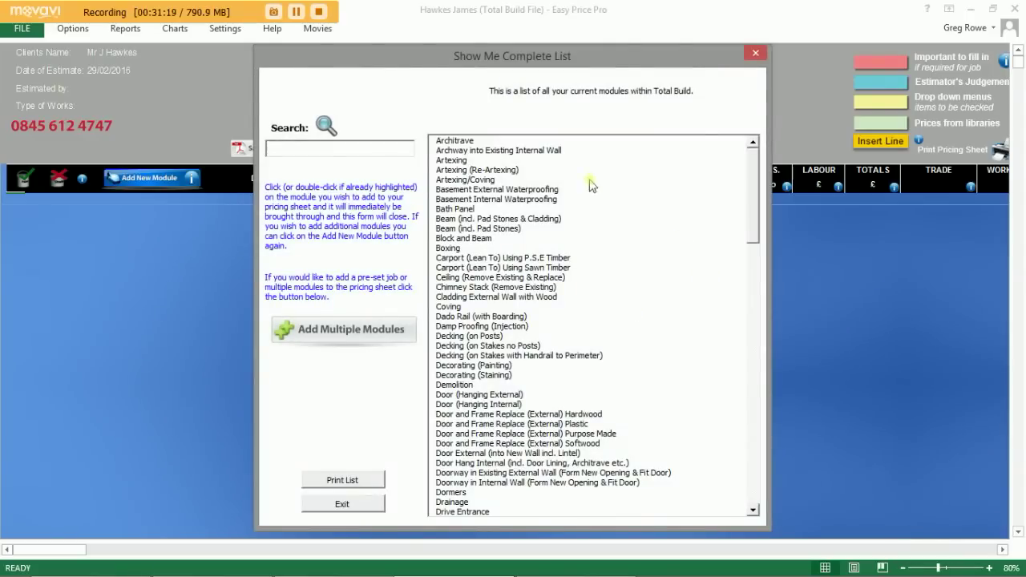
mouse_move(756, 178)
mouse_down()
mouse_move(762, 275)
mouse_move(748, 401)
mouse_move(745, 171)
mouse_up()
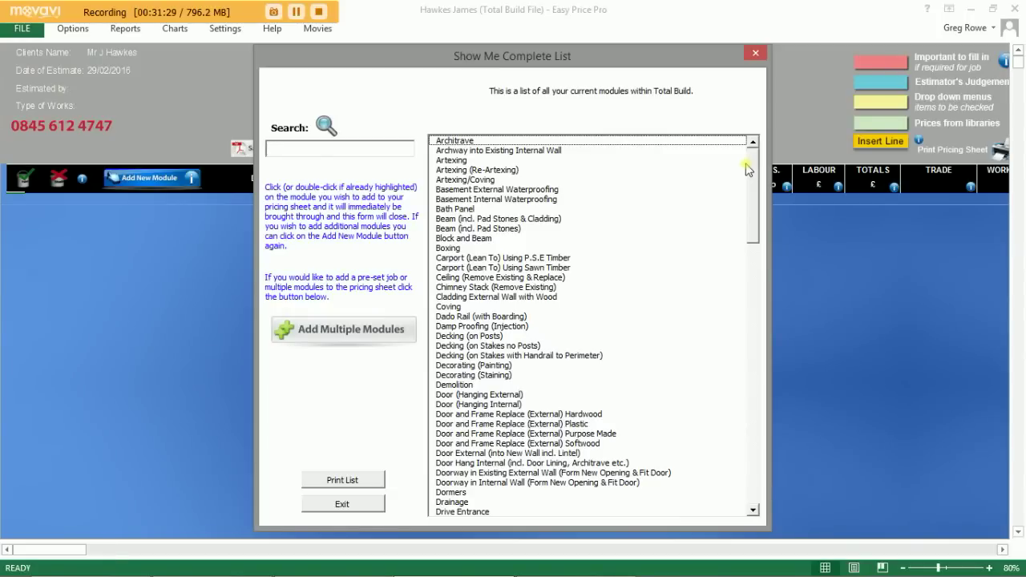
click(497, 153)
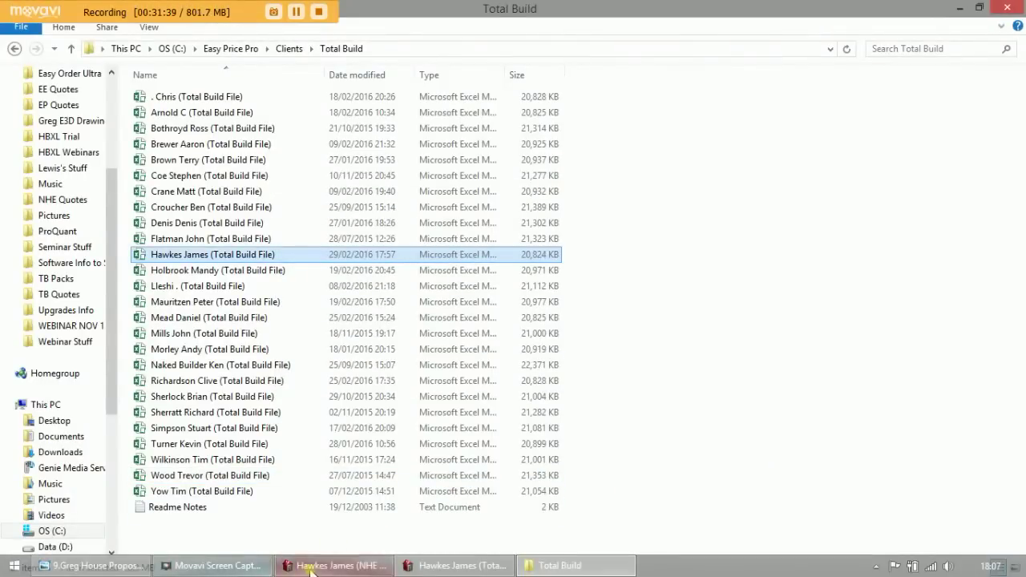
click(457, 565)
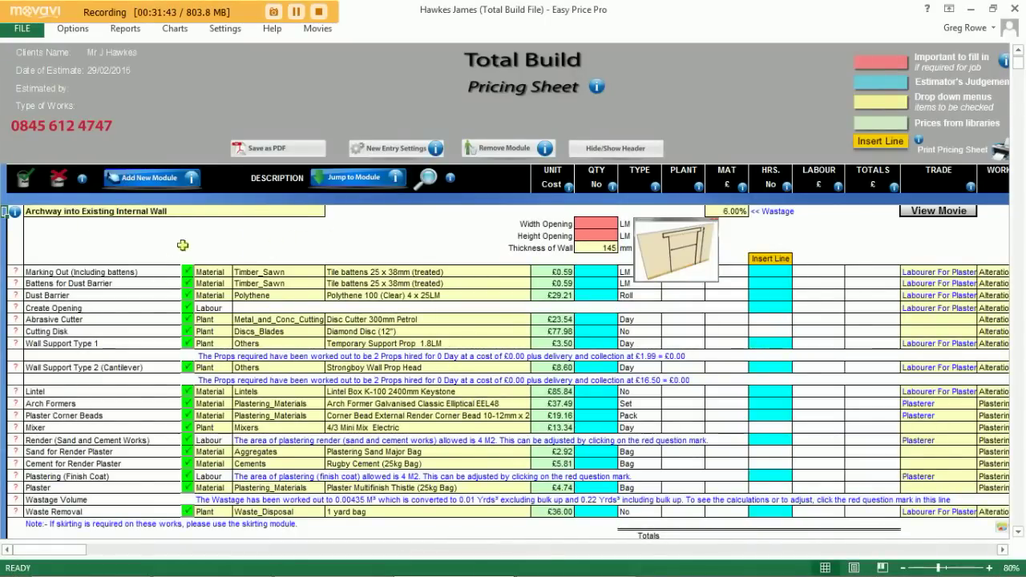
- Set the archway module's opening width to 2 LM and its opening height to 1.95 LM
click(602, 226)
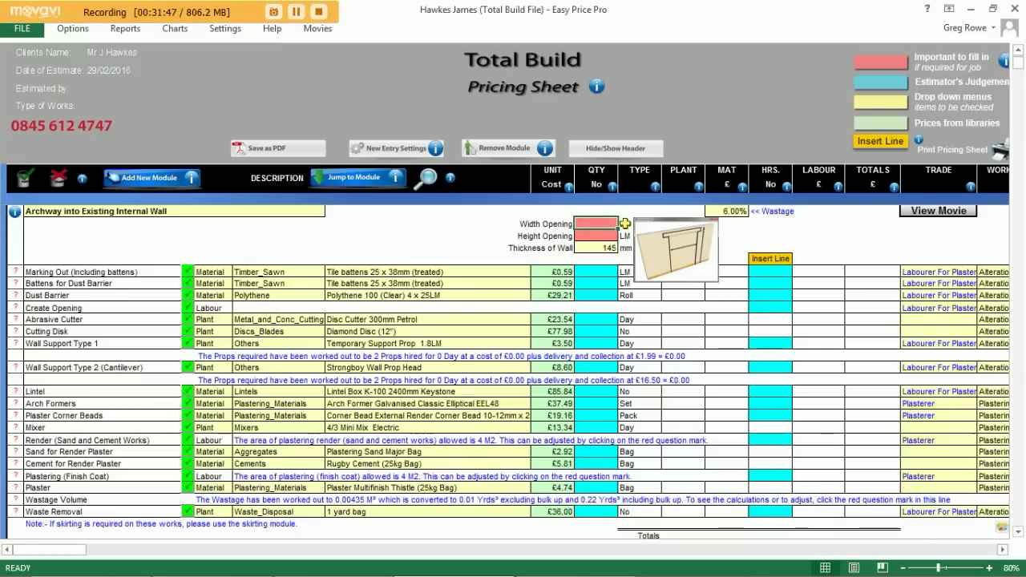
text(2)
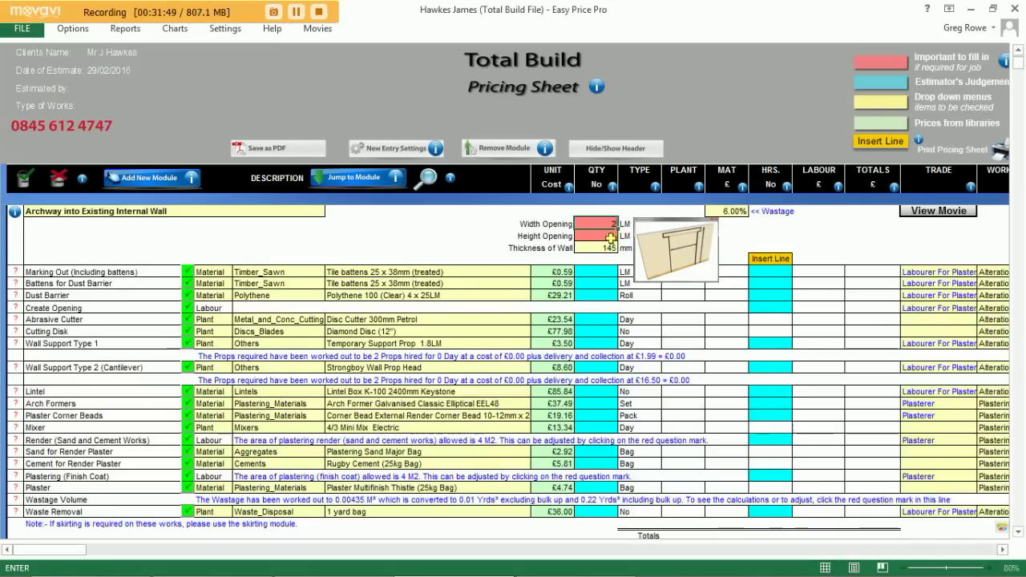
click(610, 235)
text(1)
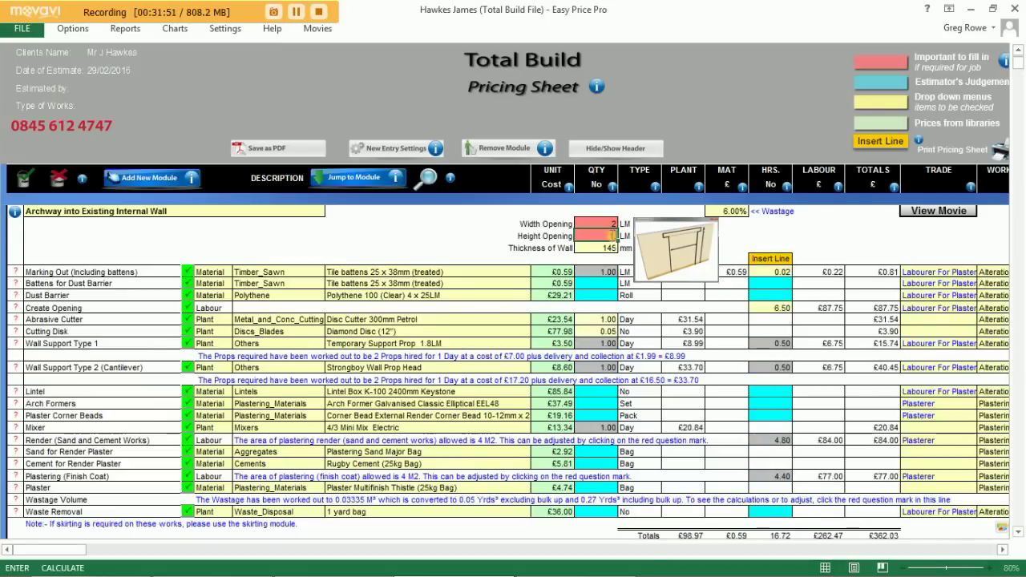
text(.95)
key(Return)
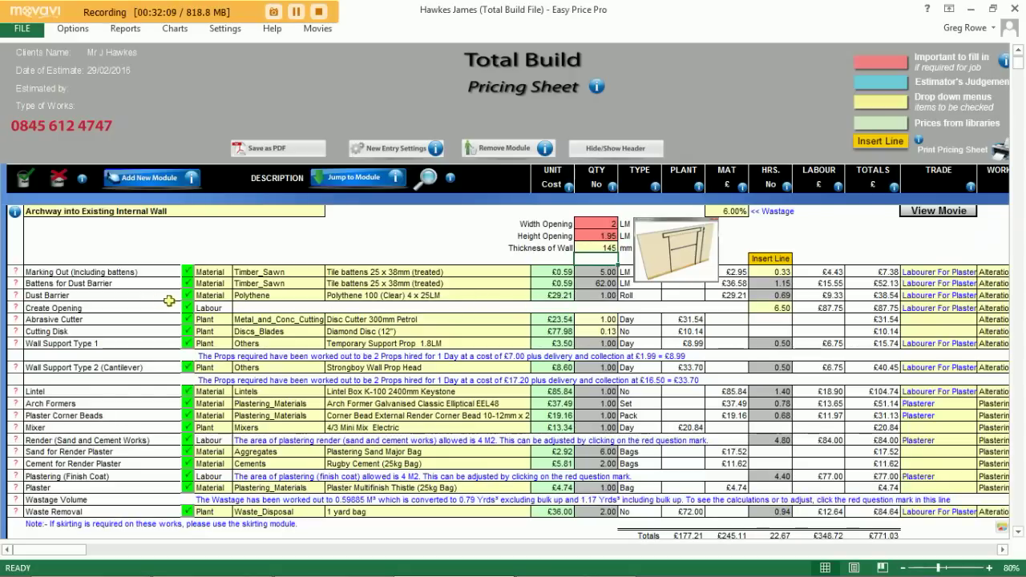
- Set the labour hours for the archway's Create Opening line to 9
click(776, 308)
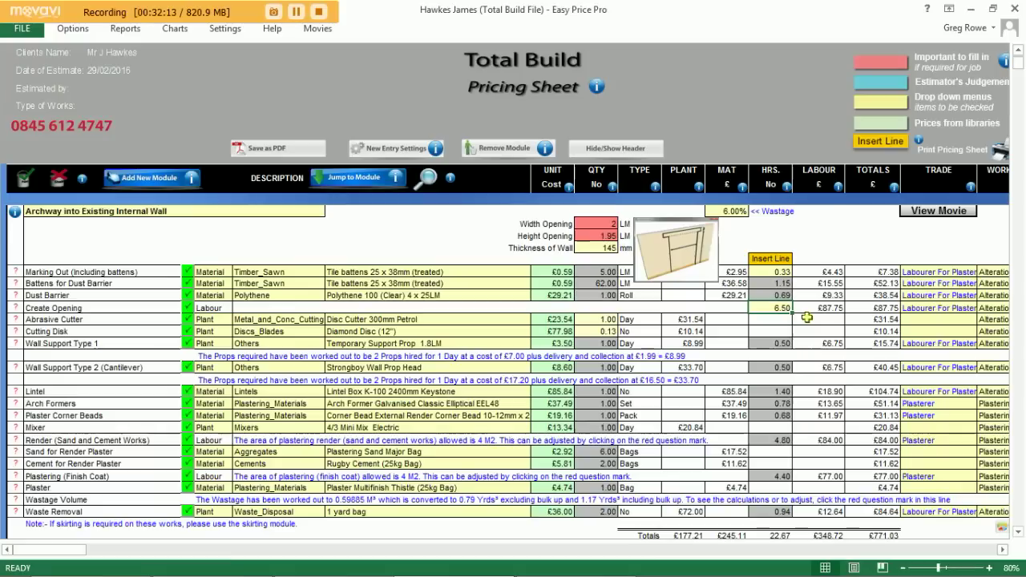
text(9)
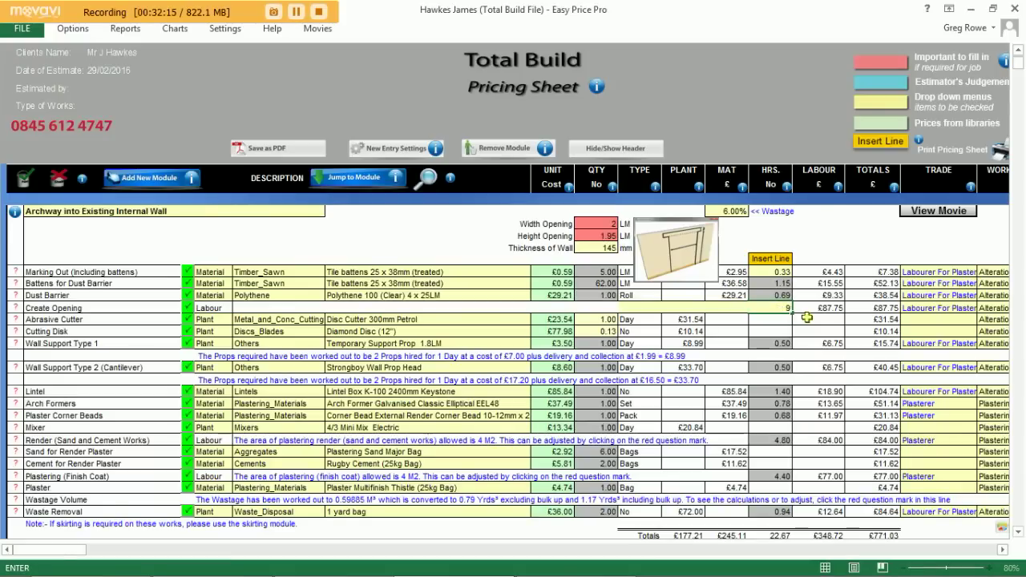
click(782, 321)
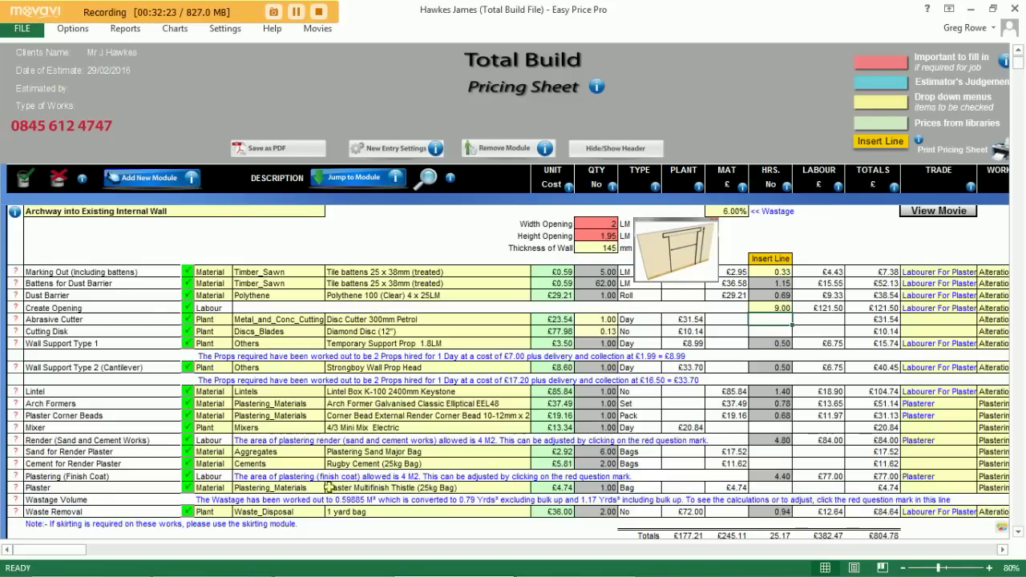
- Mark the Abrasive Cutter and Cutting Disk lines of the archway module as not required
click(188, 320)
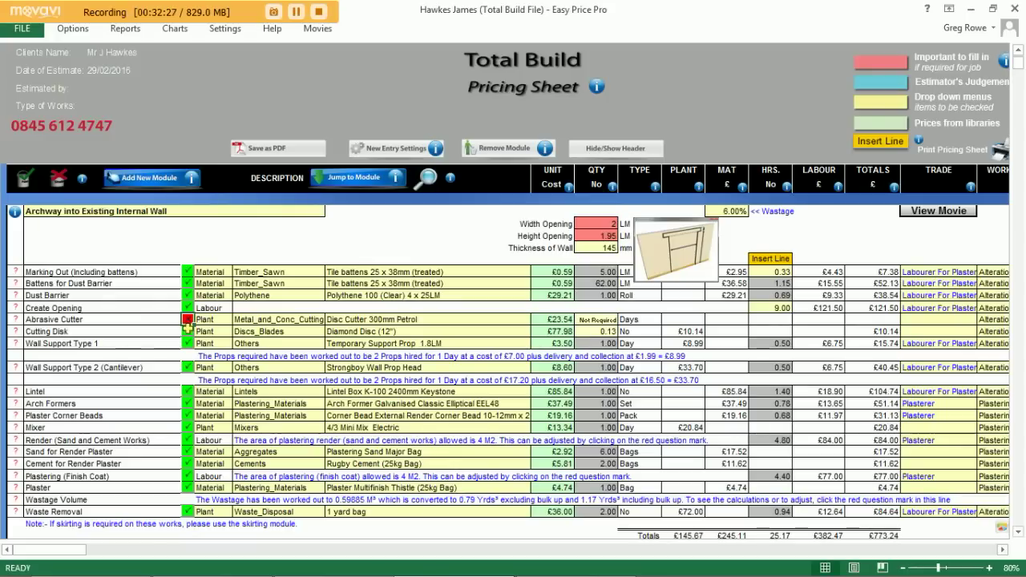
click(188, 331)
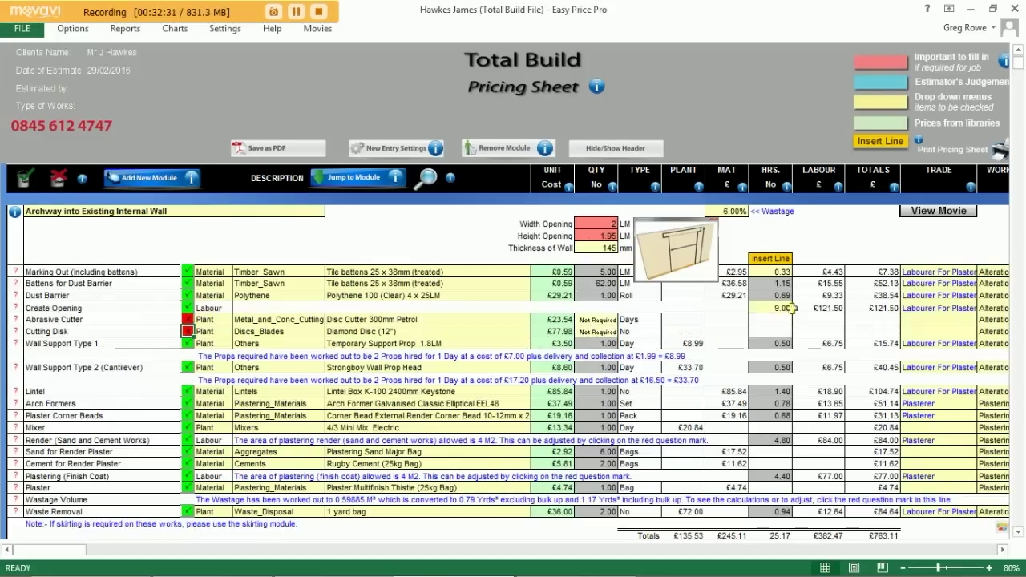
scroll(561, 425, down, 2)
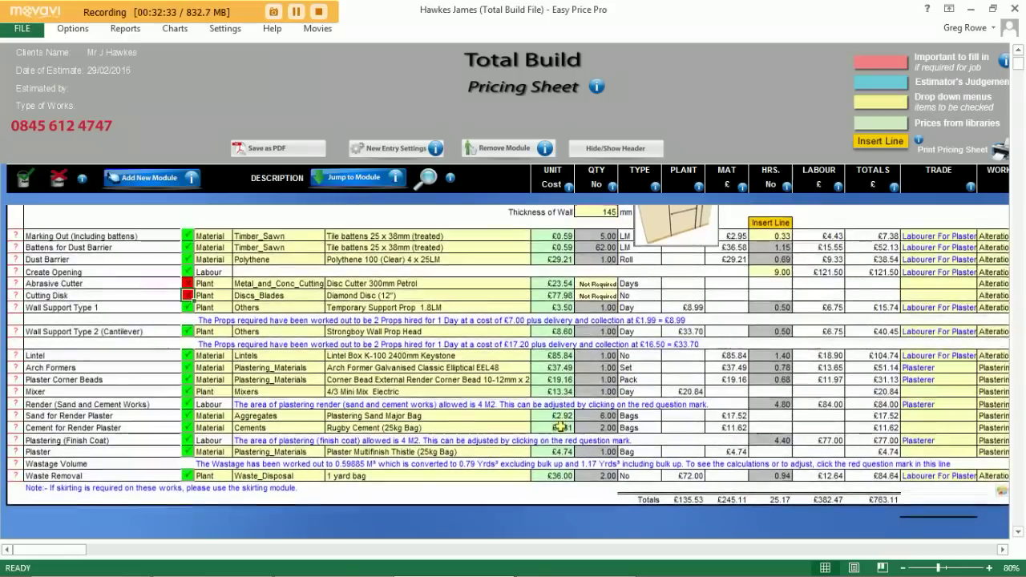
- Add the Window (Replace Existing Window with New) module to the Total Build pricing sheet
scroll(561, 426, up, 3)
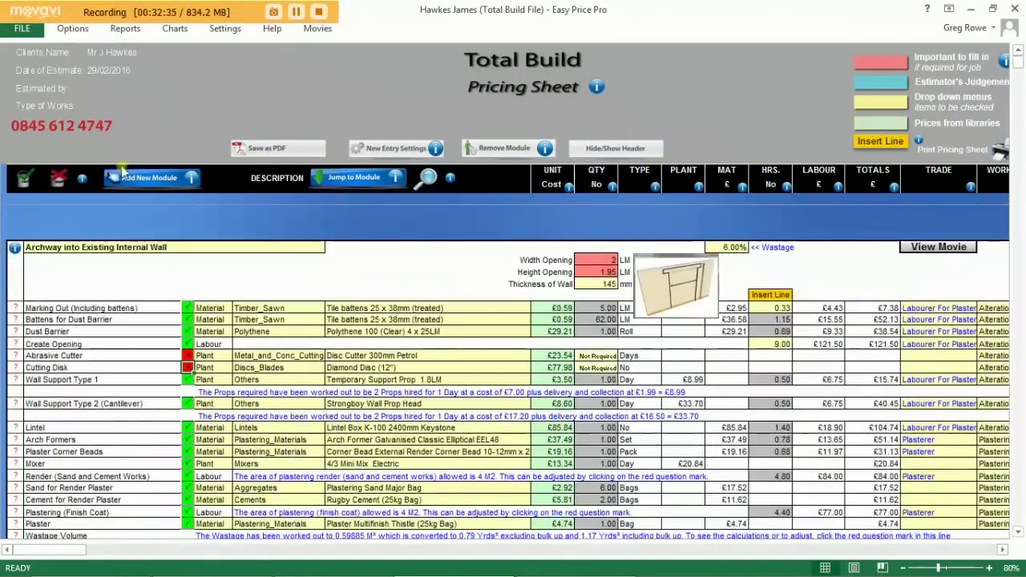
click(160, 180)
drag(752, 224, 753, 498)
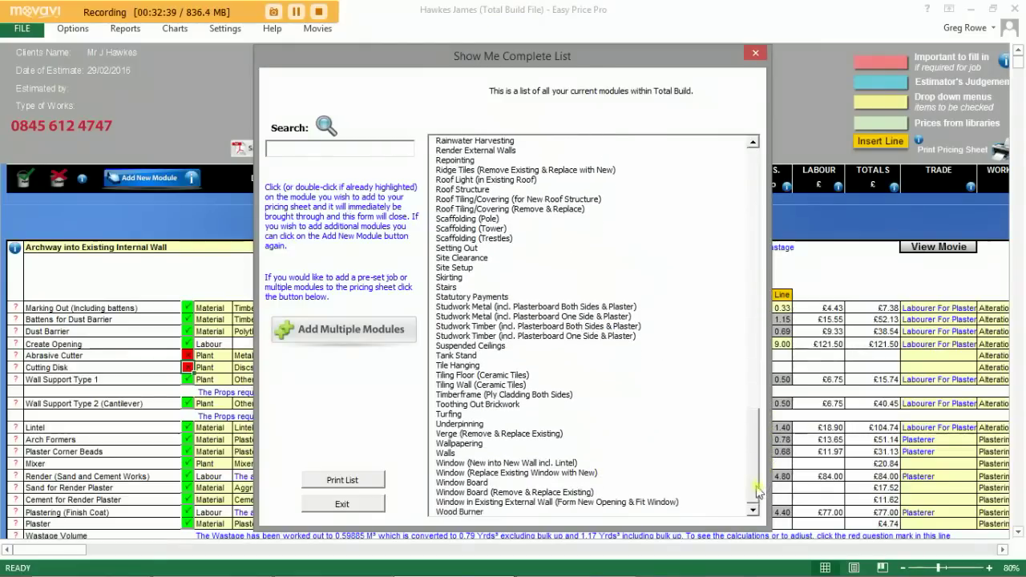
click(512, 473)
click(512, 473)
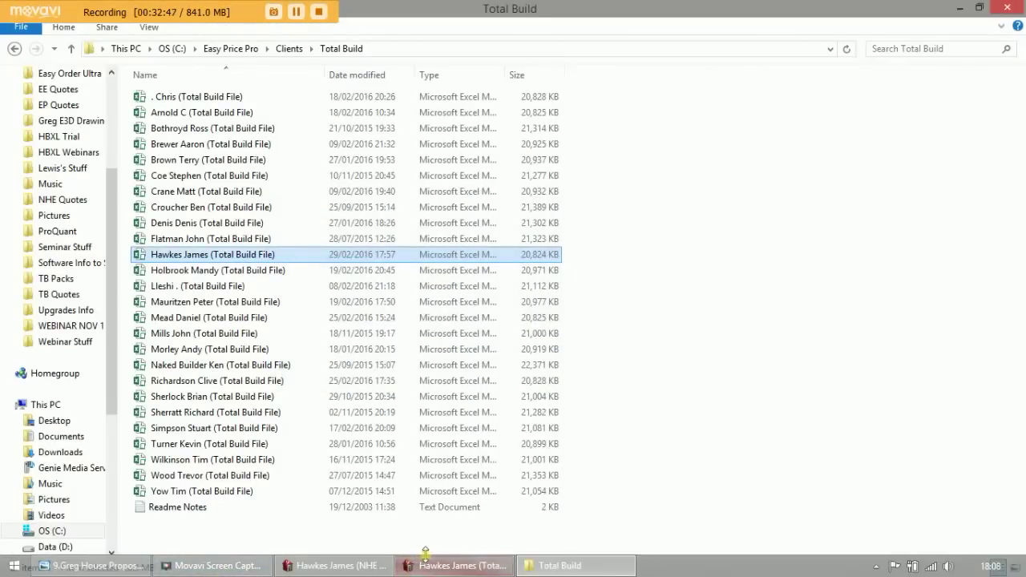
click(449, 566)
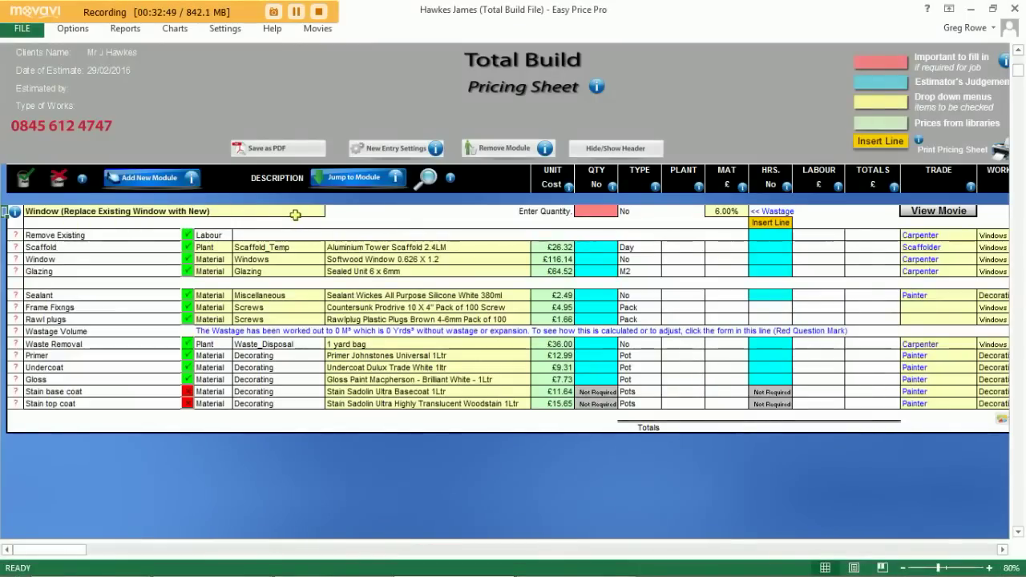
- Set the replacement window quantity to 2 and mark the module's Scaffold line as not required
click(602, 210)
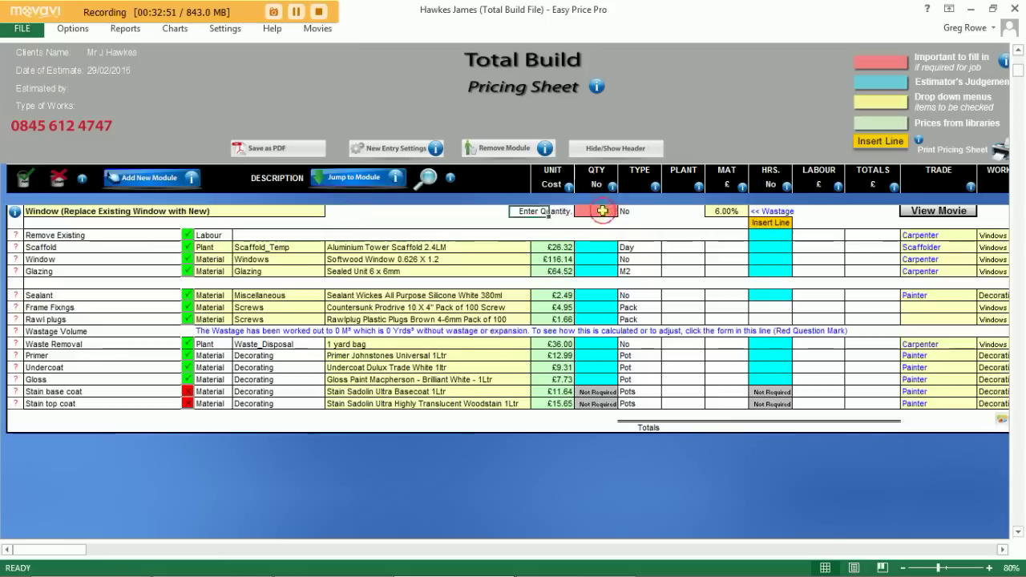
text(2)
key(Return)
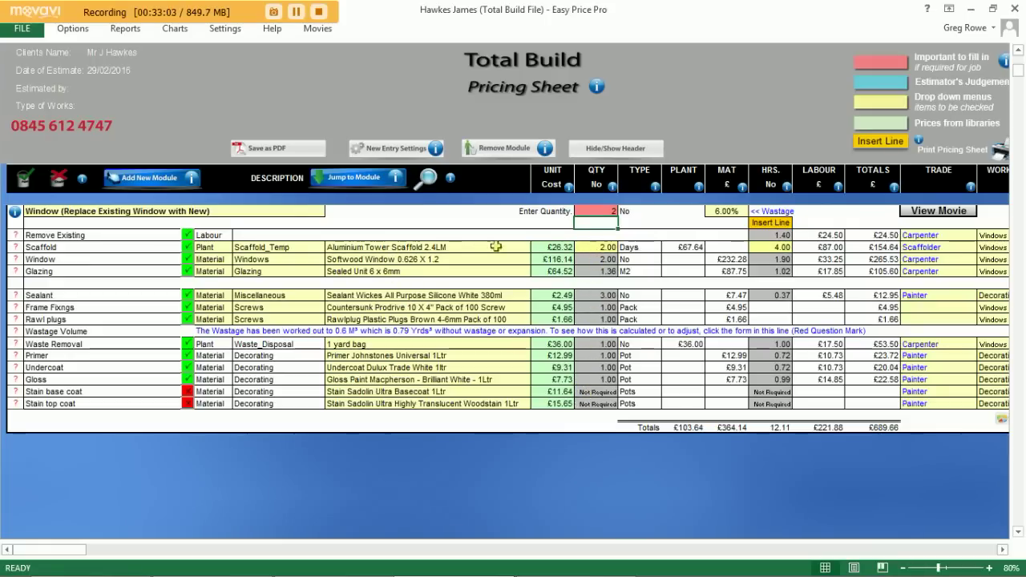
click(188, 250)
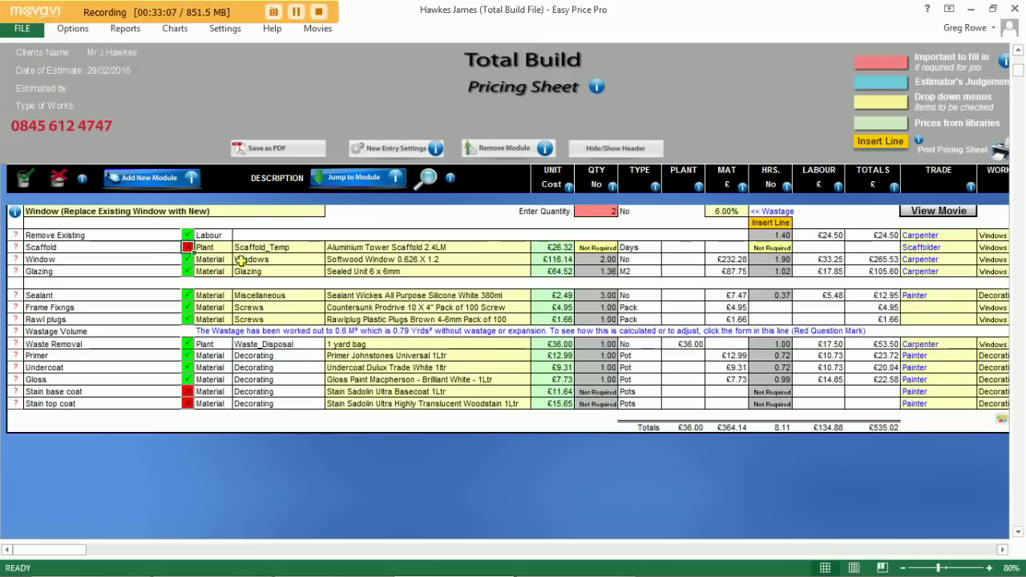
- Change the window product to PVCu Window Type STSF Clear 1.78 x 1.2
click(537, 261)
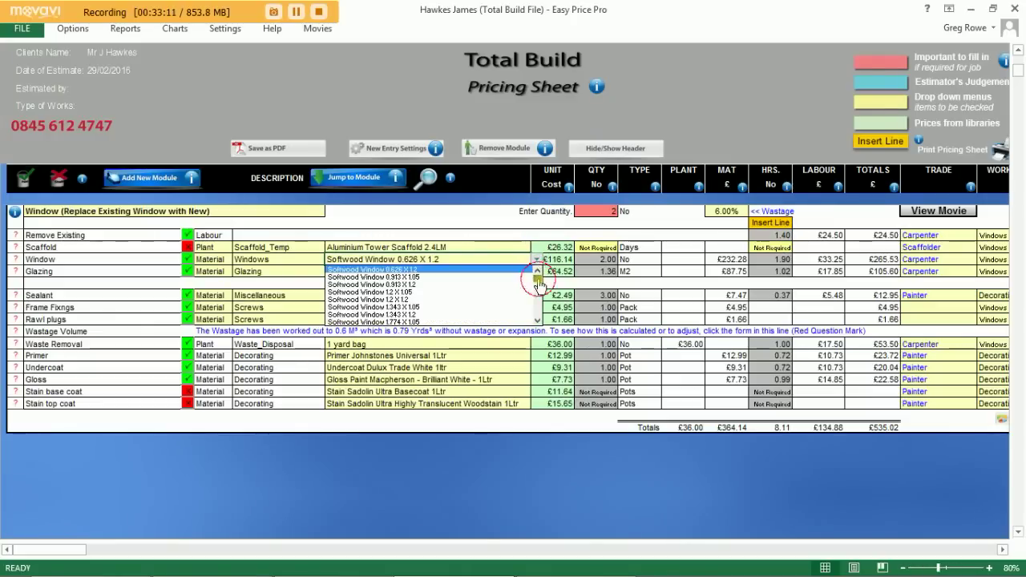
drag(540, 286, 540, 313)
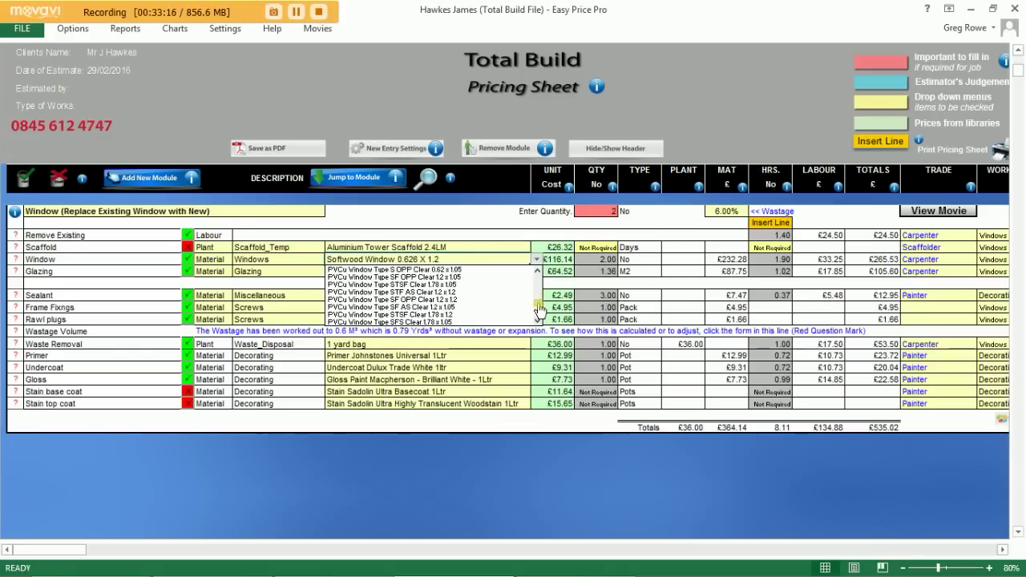
click(473, 317)
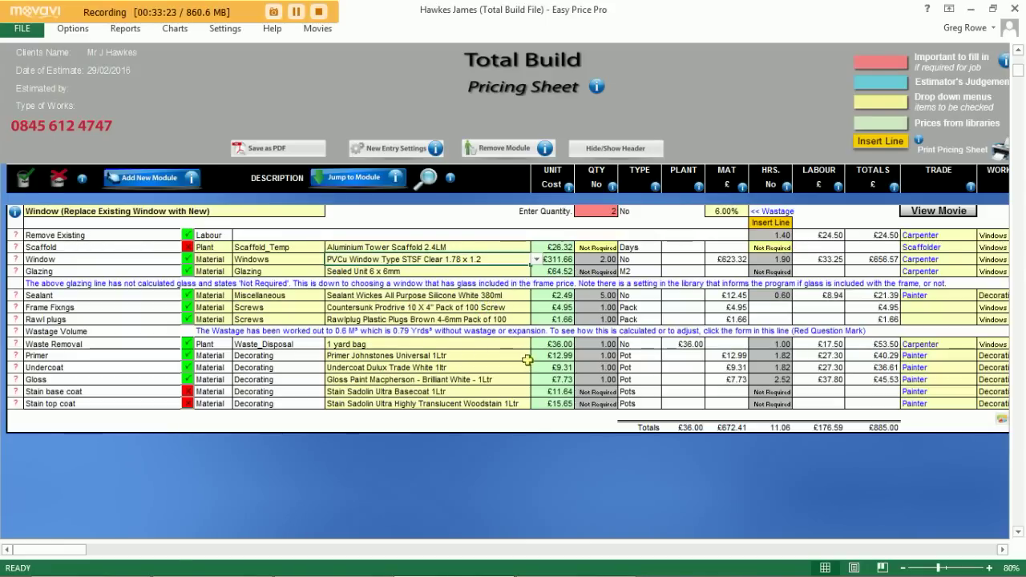
- Add the Doorway in Existing External Wall (Form New Opening & Fit Door) module to the pricing sheet
click(160, 180)
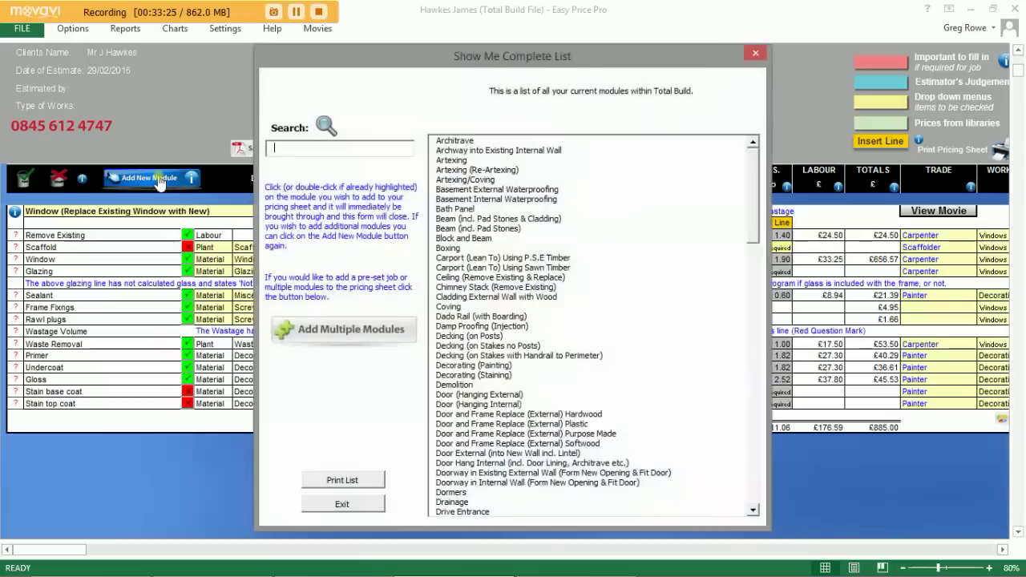
drag(754, 199, 757, 259)
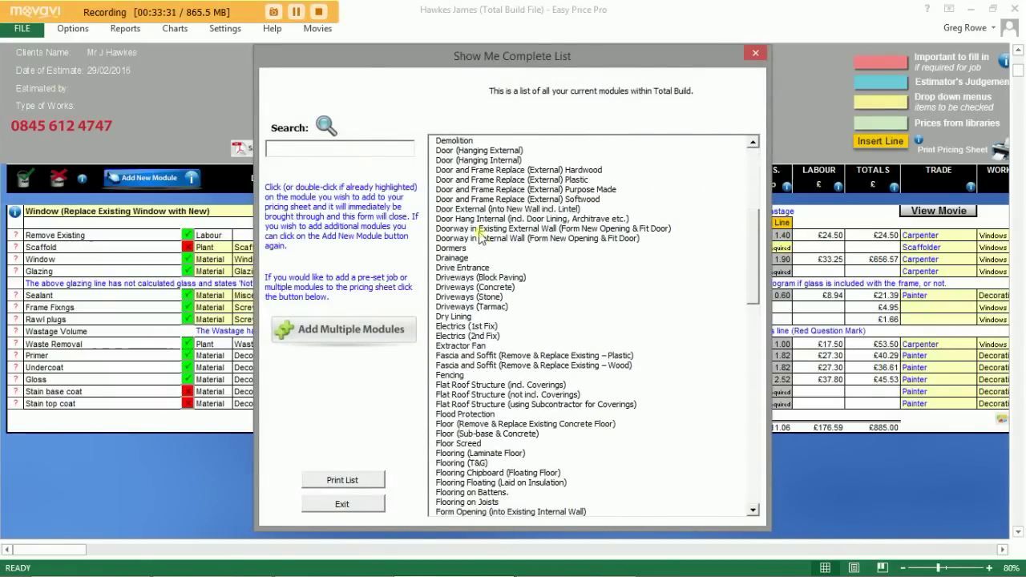
click(603, 229)
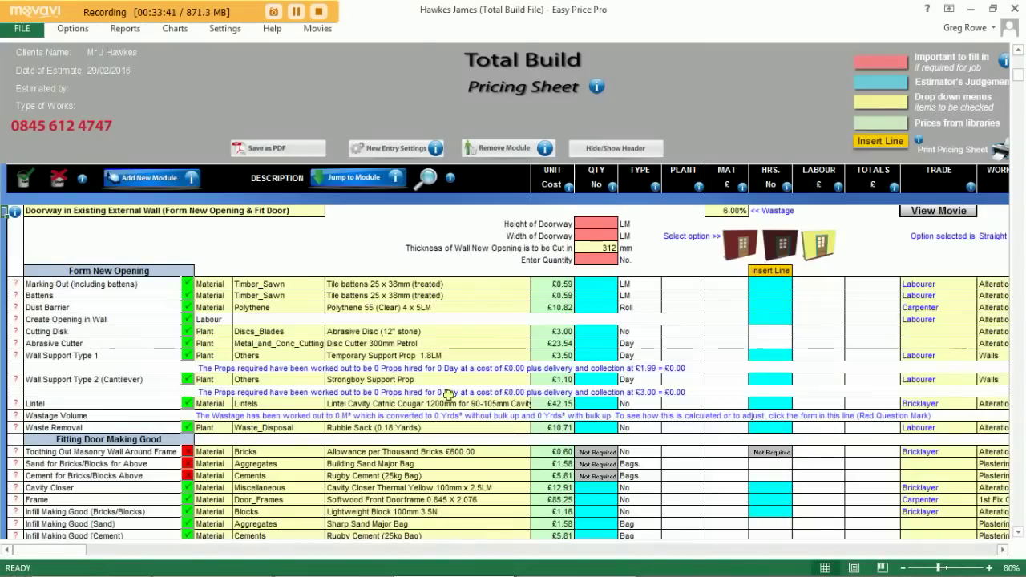
- Set the doorway's height to 2 LM, its width to 0.9 LM and its quantity to 1
click(605, 224)
text(2)
click(606, 235)
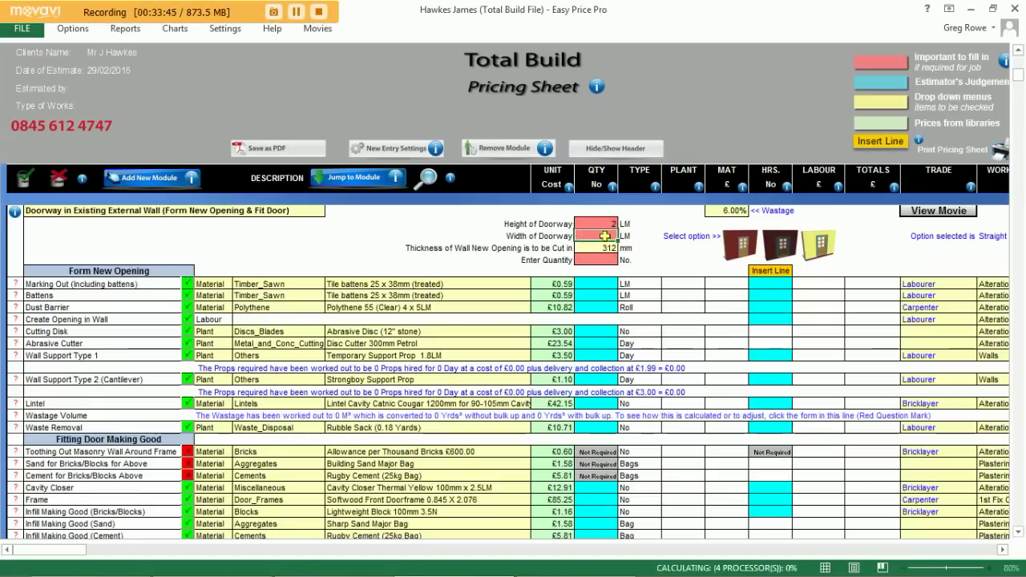
text(9)
click(609, 258)
text(1)
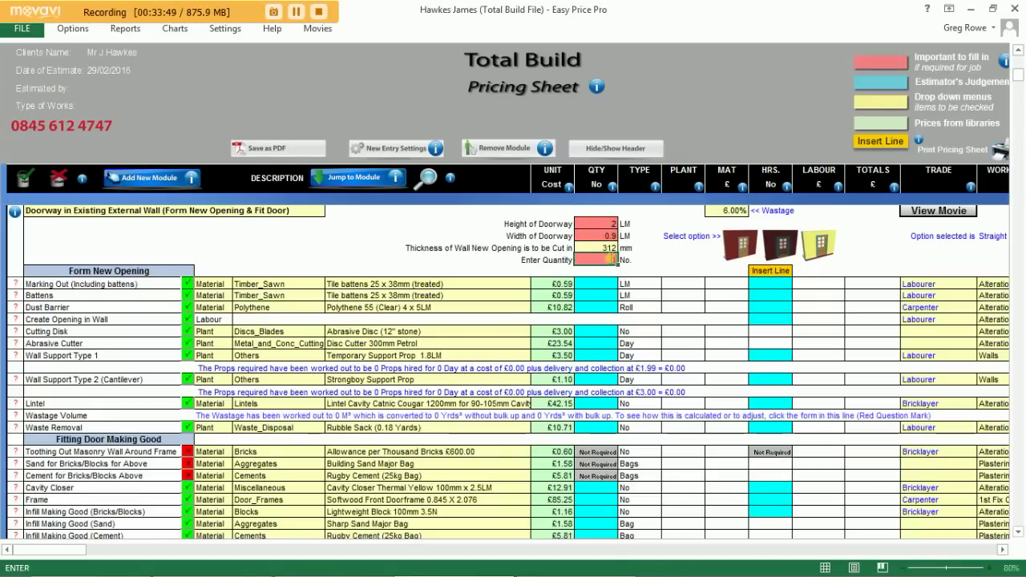
click(611, 271)
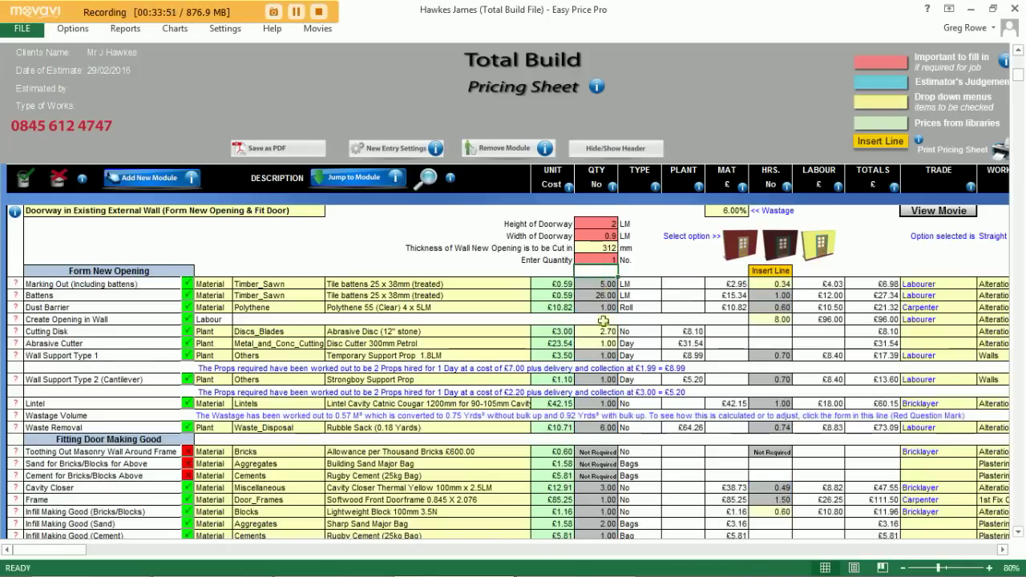
- Set the doorway's external finish to a finished masonry wall with new bricks toothed in on edge
click(784, 247)
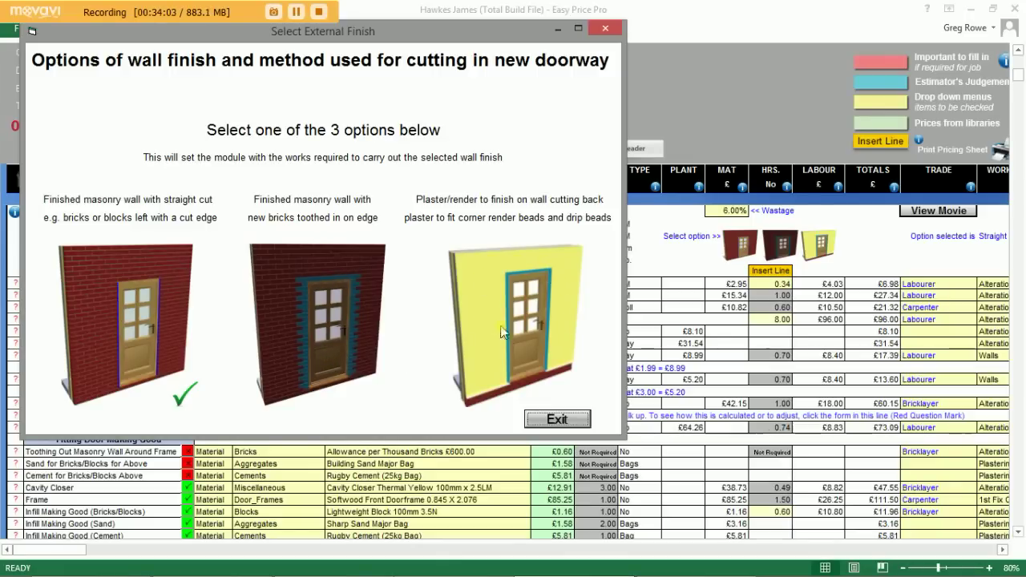
click(372, 343)
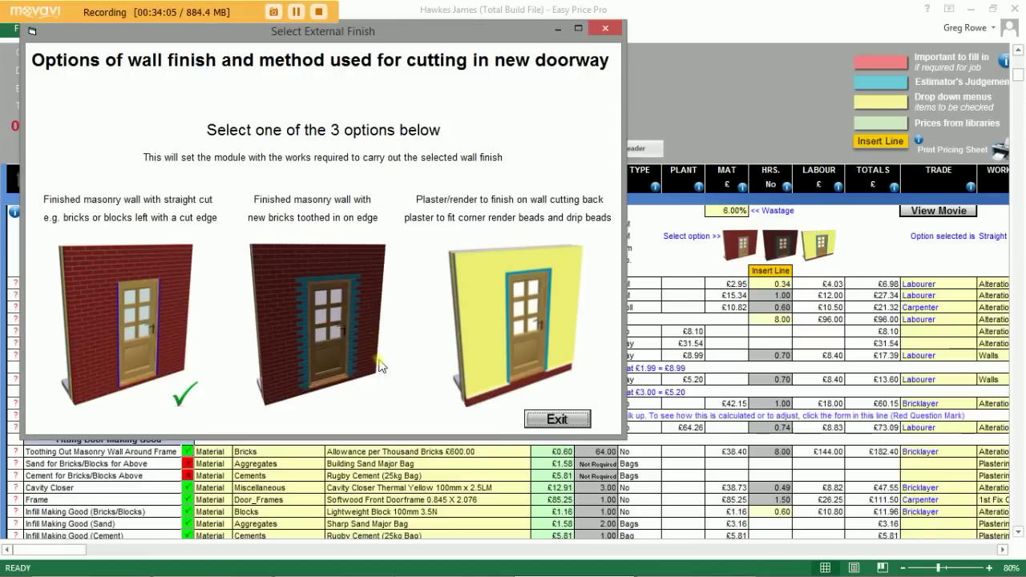
click(557, 419)
- Look through the doorway module's opening, making-good, plaster, skirting, fixings and decorating lines and its totals
scroll(539, 303, down, 3)
scroll(424, 305, up, 1)
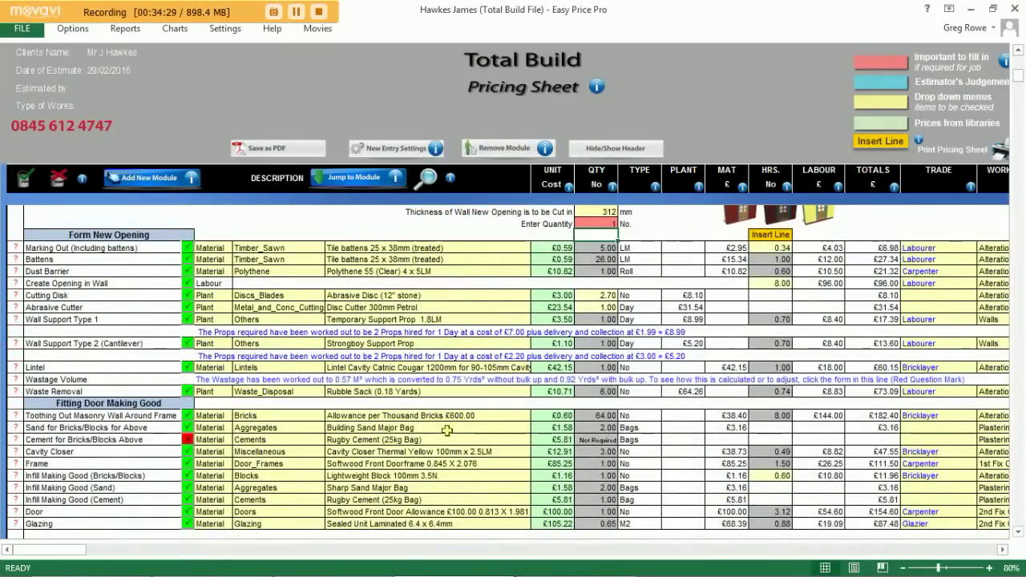
scroll(455, 427, down, 1)
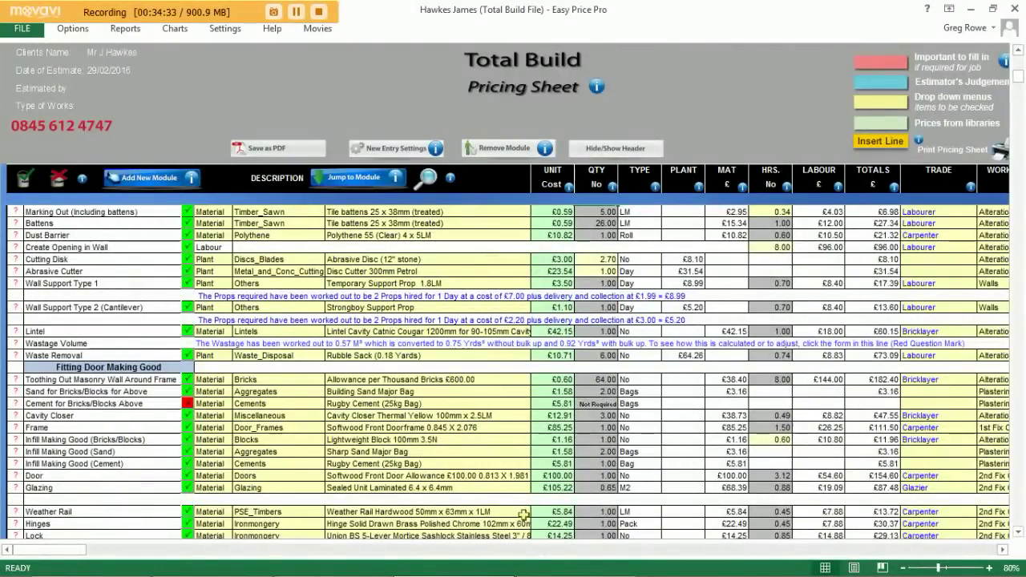
scroll(522, 385, down, 2)
scroll(519, 385, down, 4)
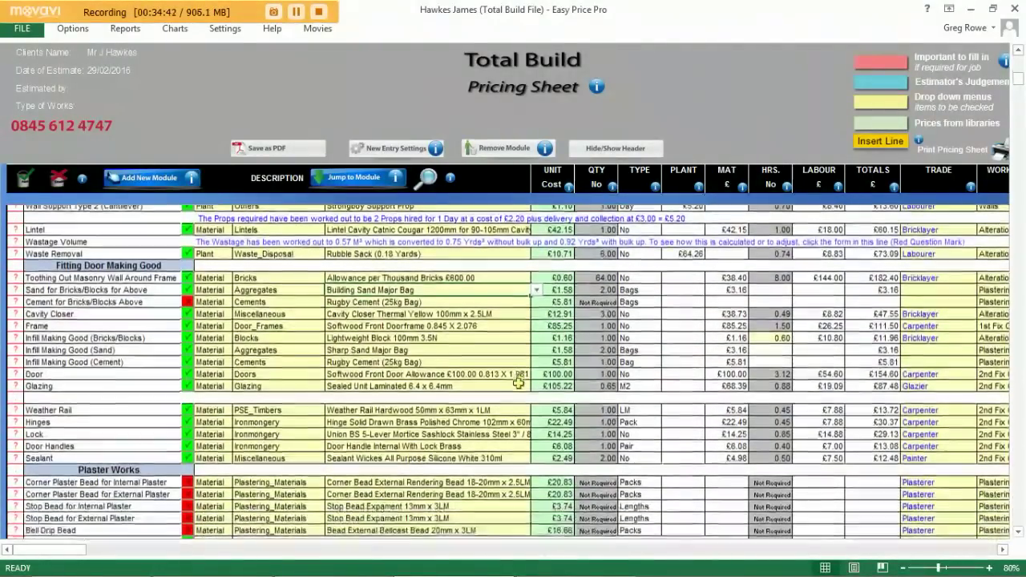
scroll(519, 384, down, 5)
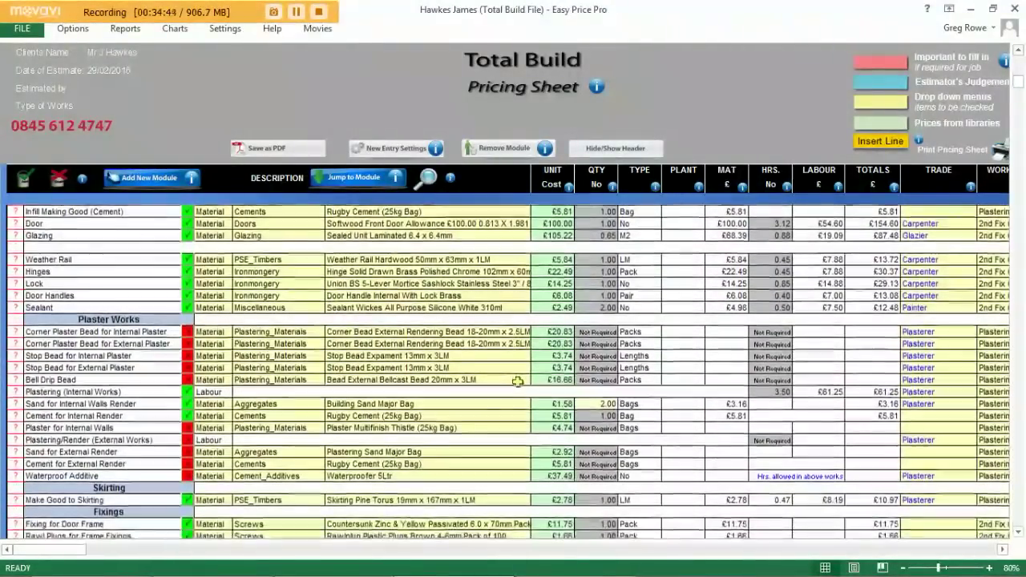
scroll(518, 381, down, 2)
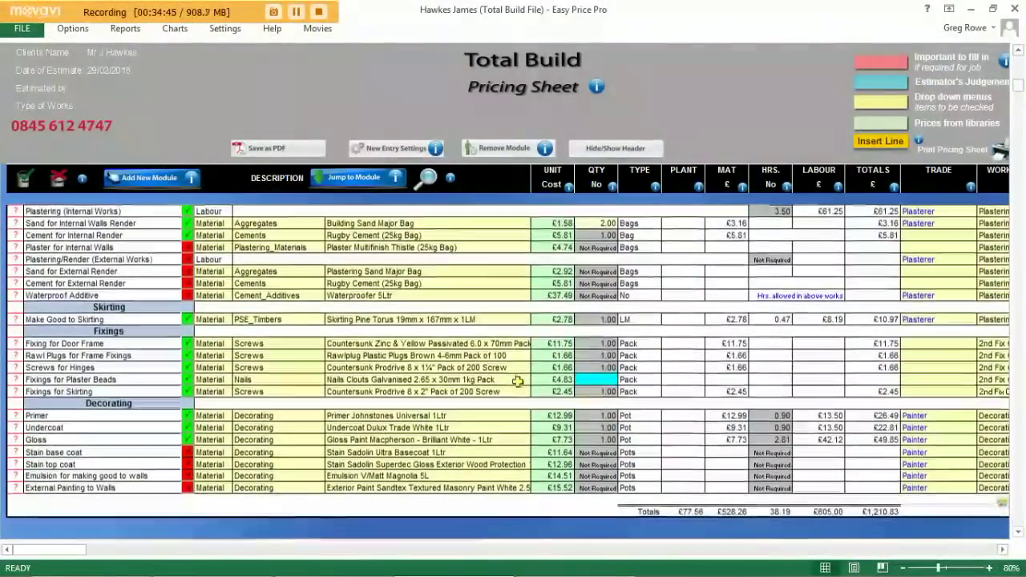
scroll(518, 383, up, 3)
scroll(518, 382, up, 4)
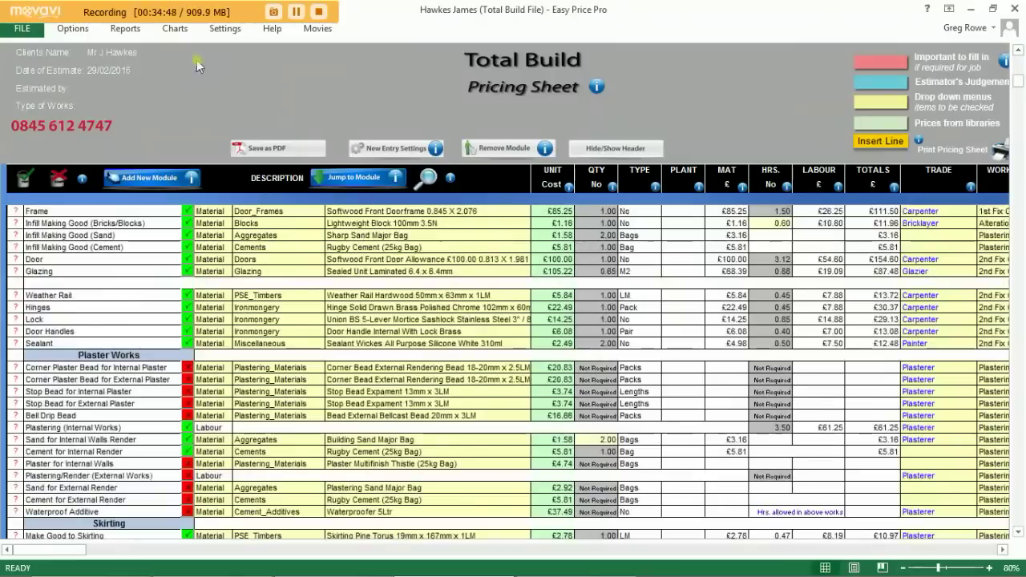
- Open the Summary report and examine each module's costs, the mark-up margins and the profit chart, then check the other available reports
click(127, 30)
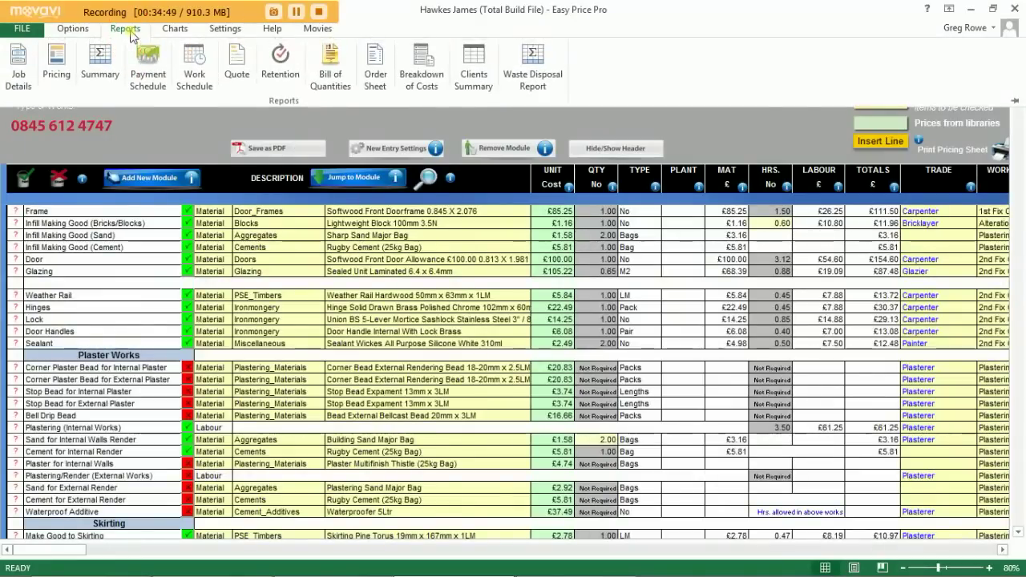
click(100, 65)
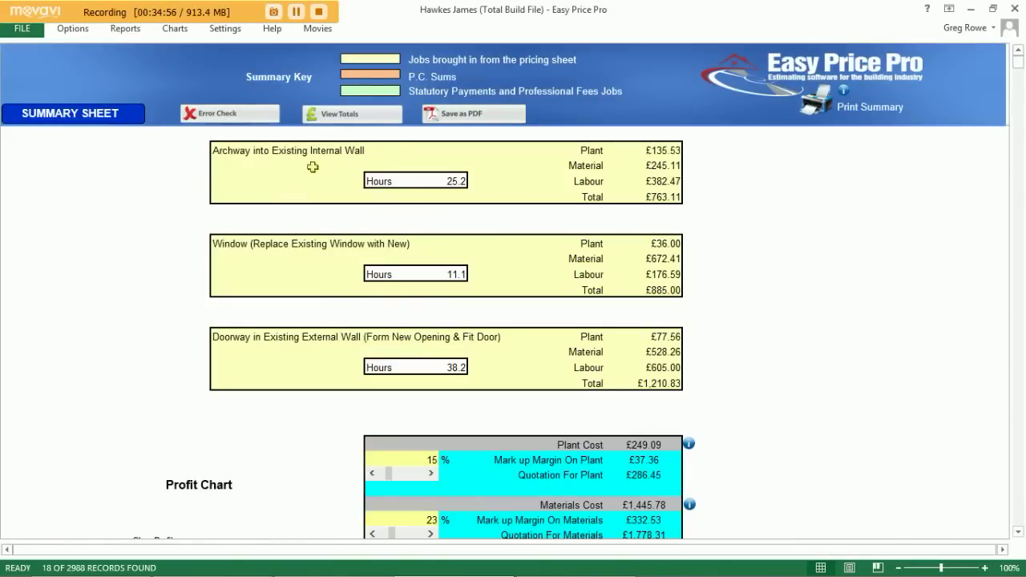
scroll(288, 300, down, 6)
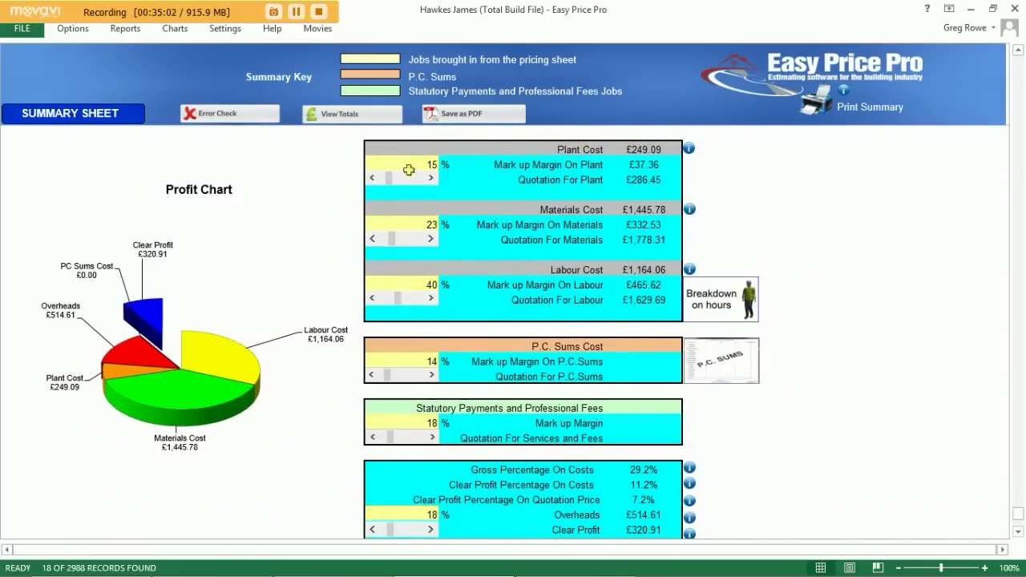
click(125, 29)
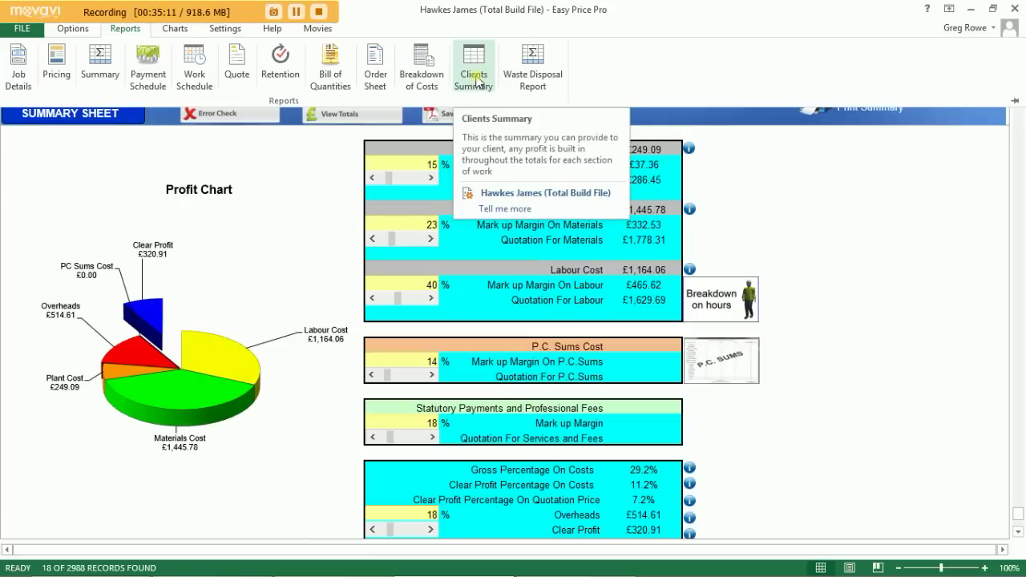
- Save the Total Build file and minimise both it and the NHE PLUS file to show the desktop
click(74, 29)
click(15, 58)
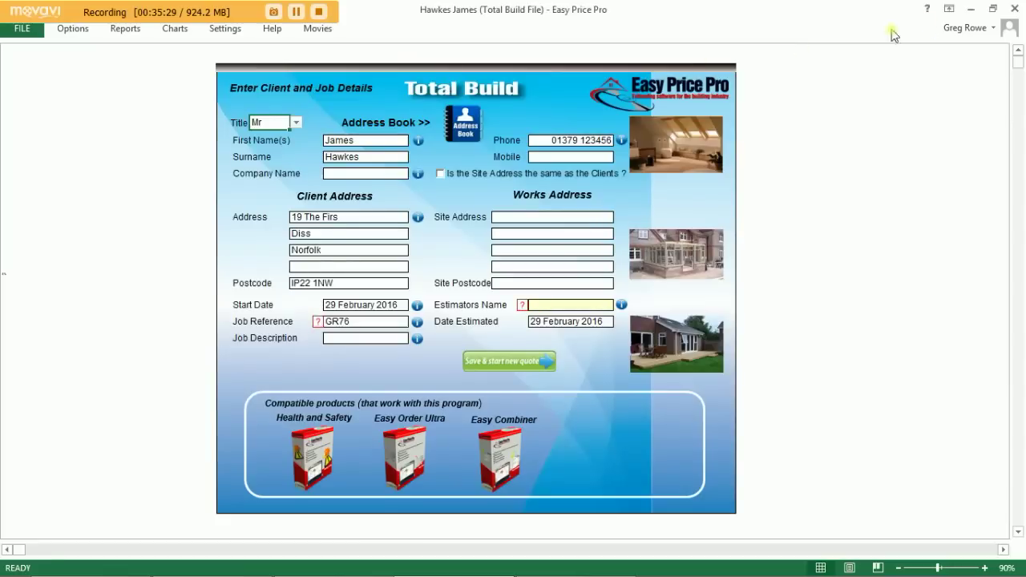
click(971, 8)
click(1003, 9)
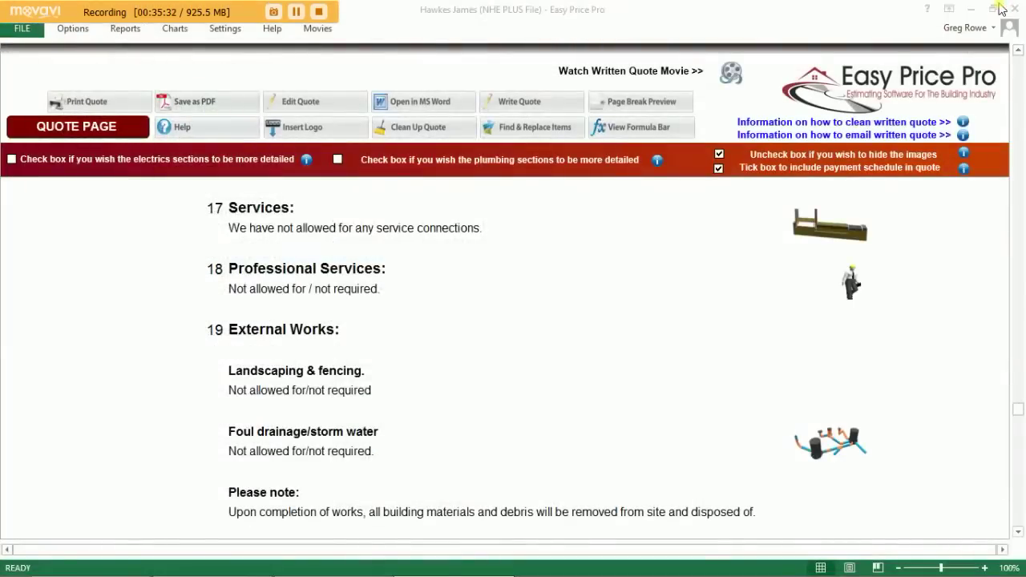
click(973, 10)
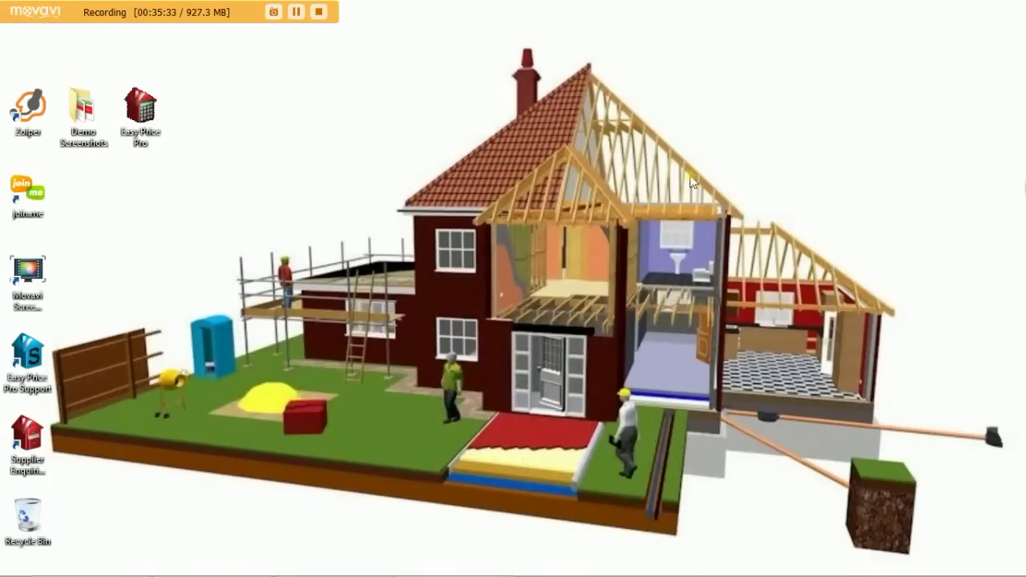
- Start Combine Quotes from the Easy Price Pro menu and choose the client's NHE PLUS file
double_click(150, 105)
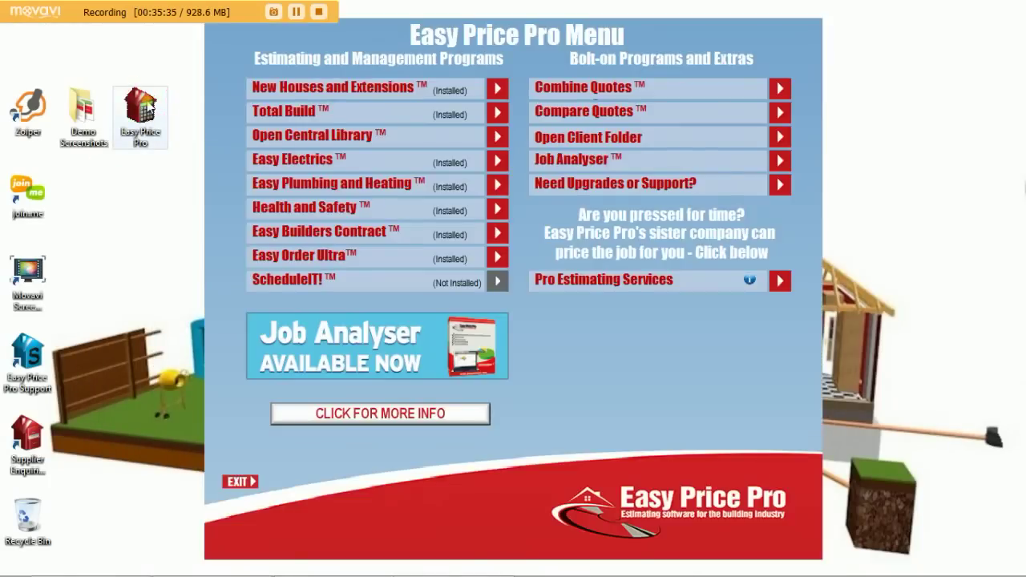
click(572, 93)
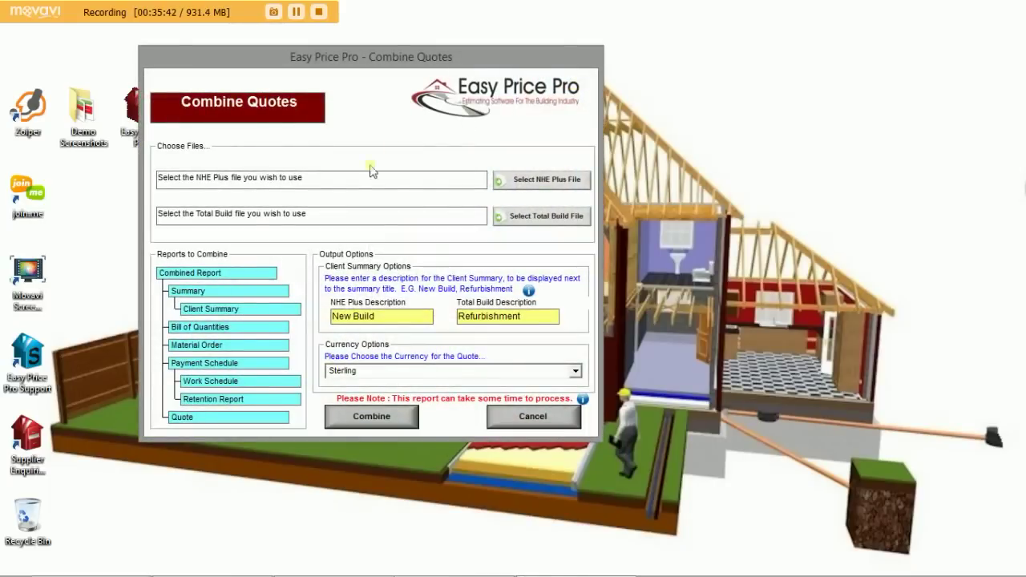
click(529, 179)
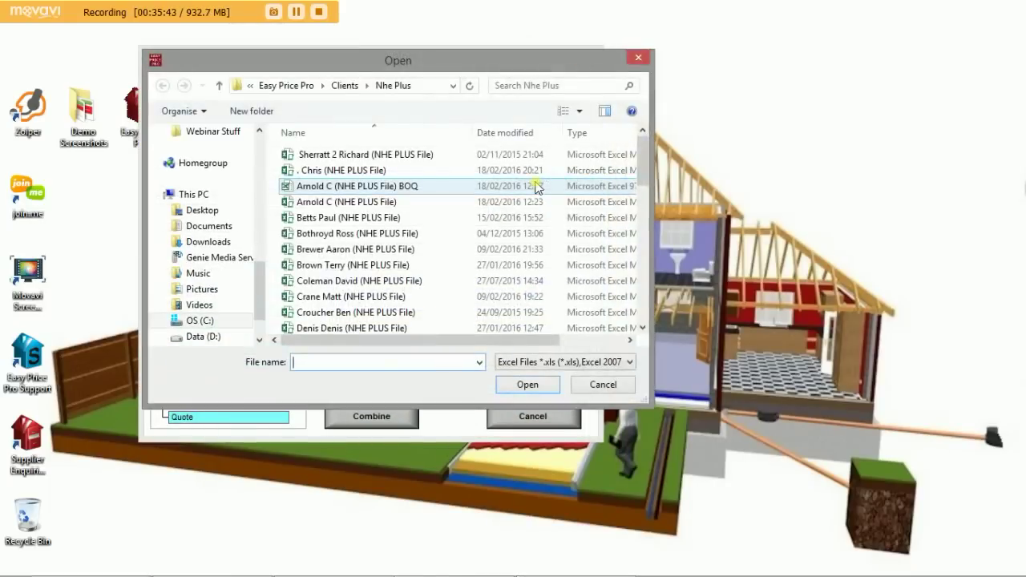
drag(646, 160, 648, 207)
click(438, 230)
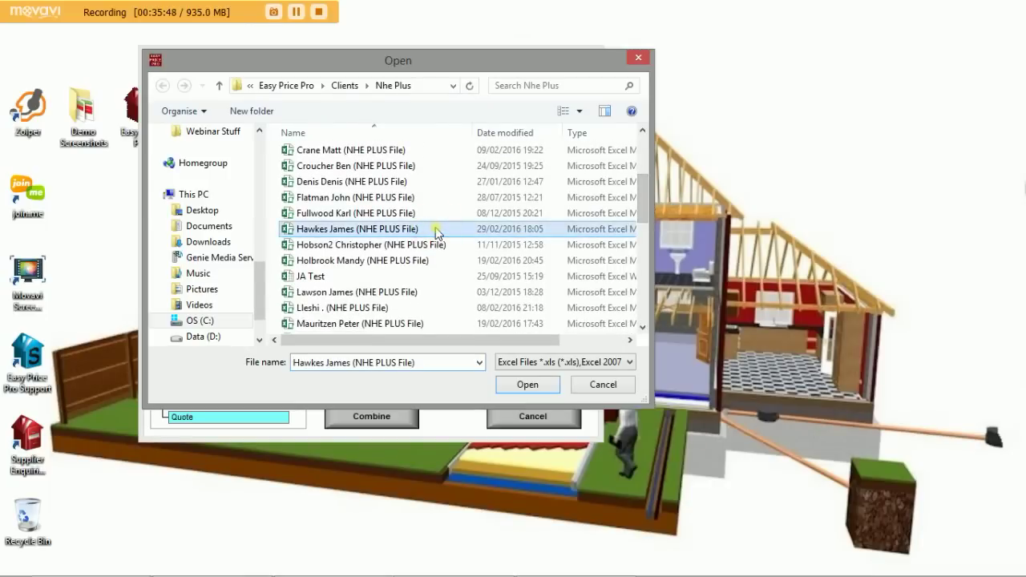
click(527, 385)
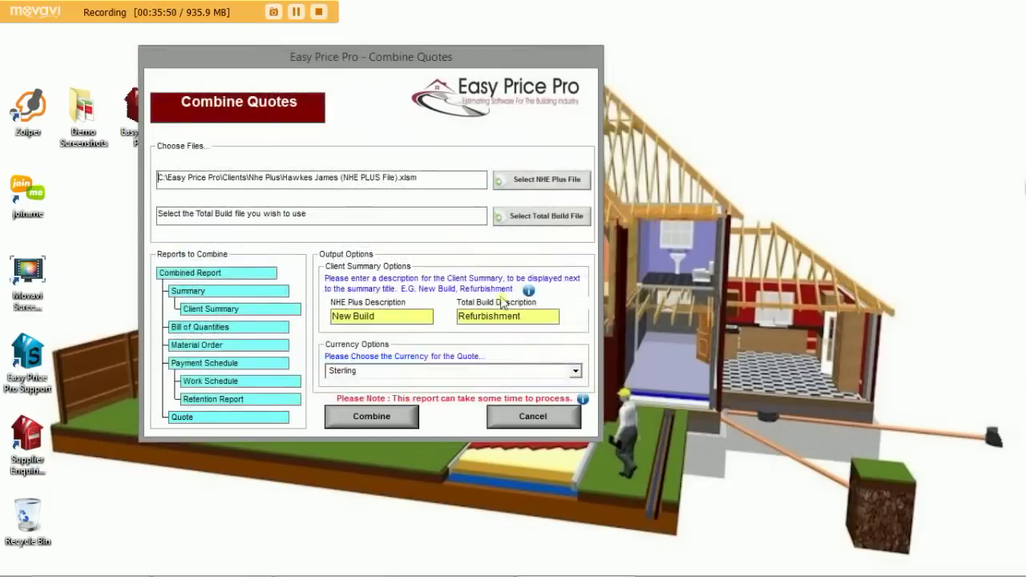
- Choose the same client's Total Build file as the second file to combine
click(522, 216)
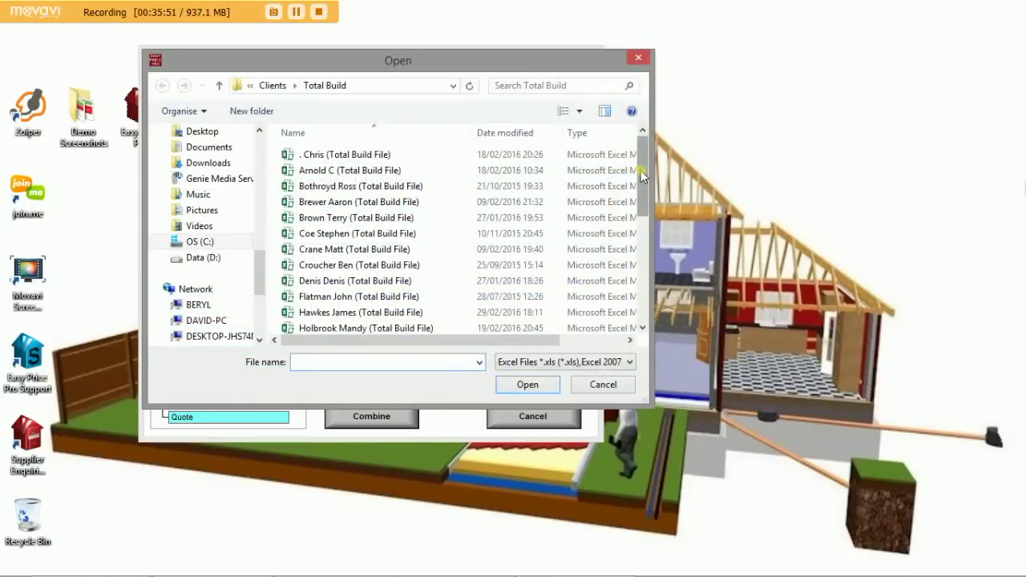
scroll(558, 207, down, 2)
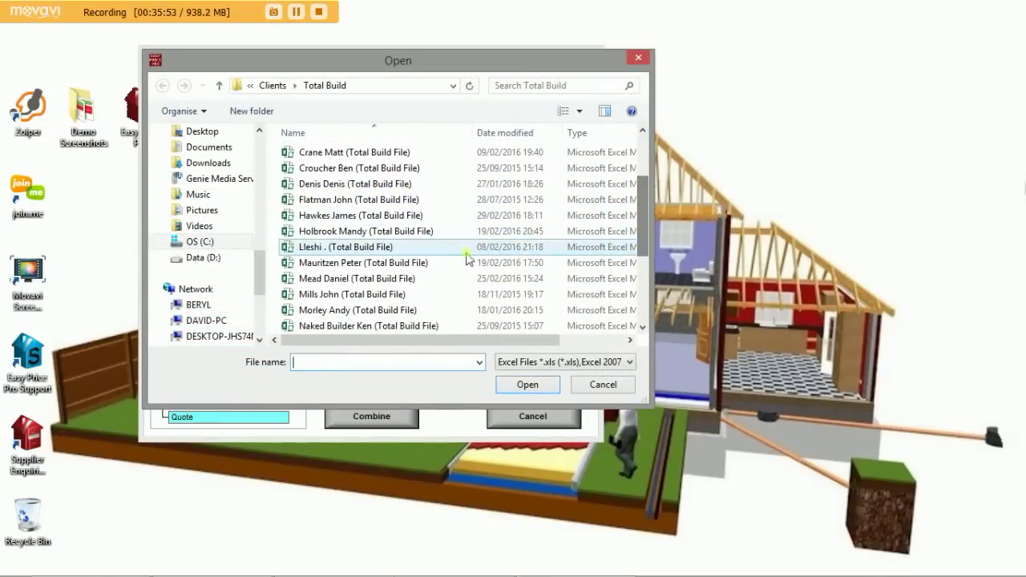
click(418, 218)
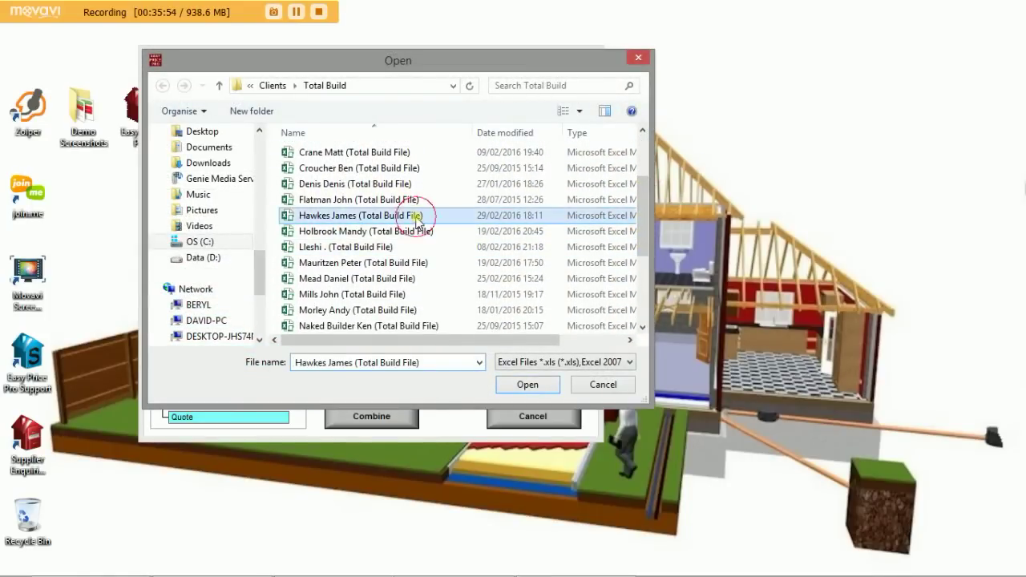
click(526, 386)
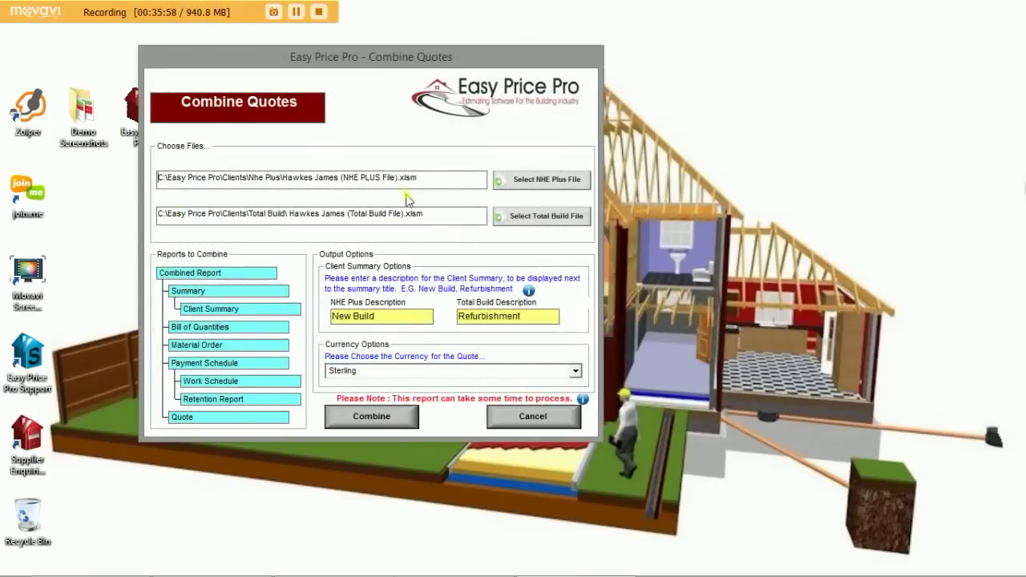